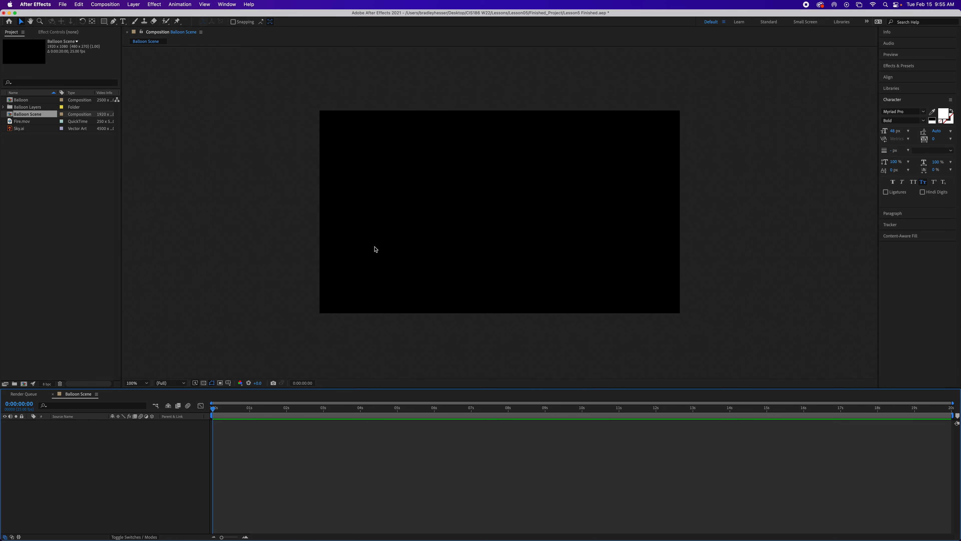
Save the project and add Sky.ai as a layer in the Balloon Scene composition
key(cmd+s)
drag(20, 128, 167, 444)
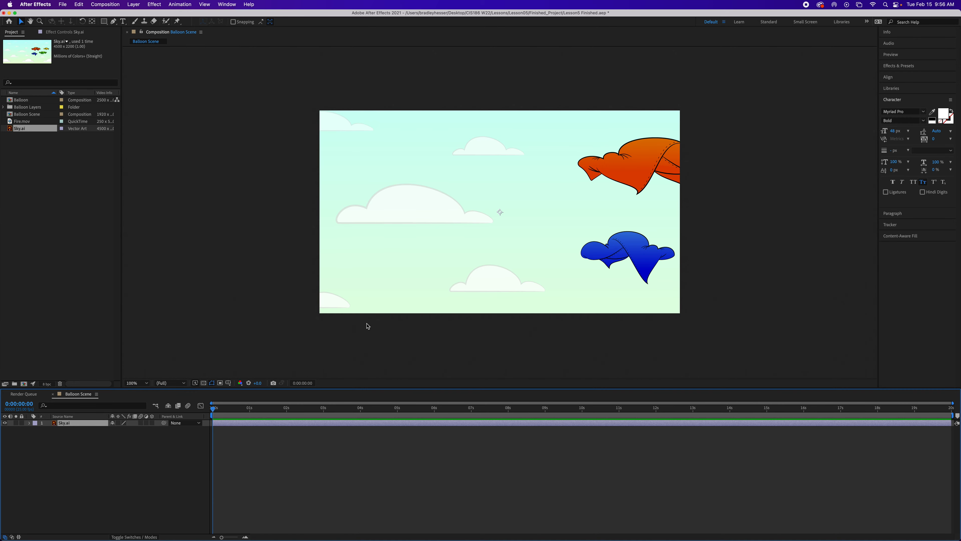
click(400, 266)
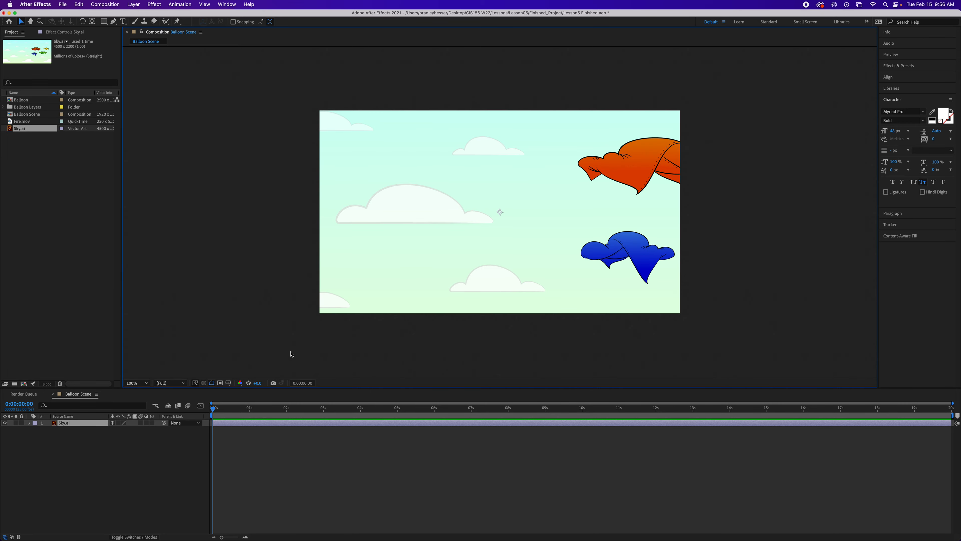
Move the Sky.ai layer so its lower-left corner meets the composition's lower-left corner, and save the project
key(period)
key(period)
key(comma)
key(comma)
key(comma)
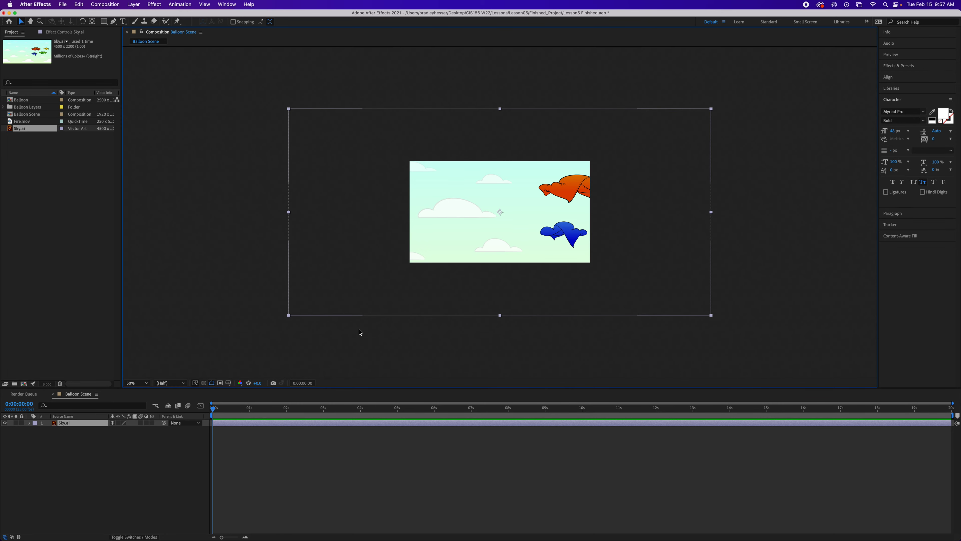
drag(444, 258, 559, 201)
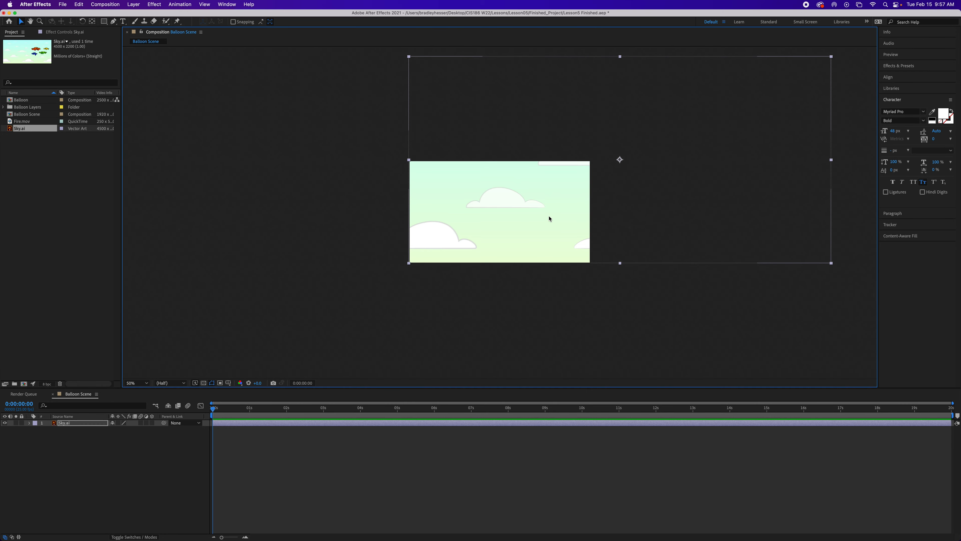
key(super+s)
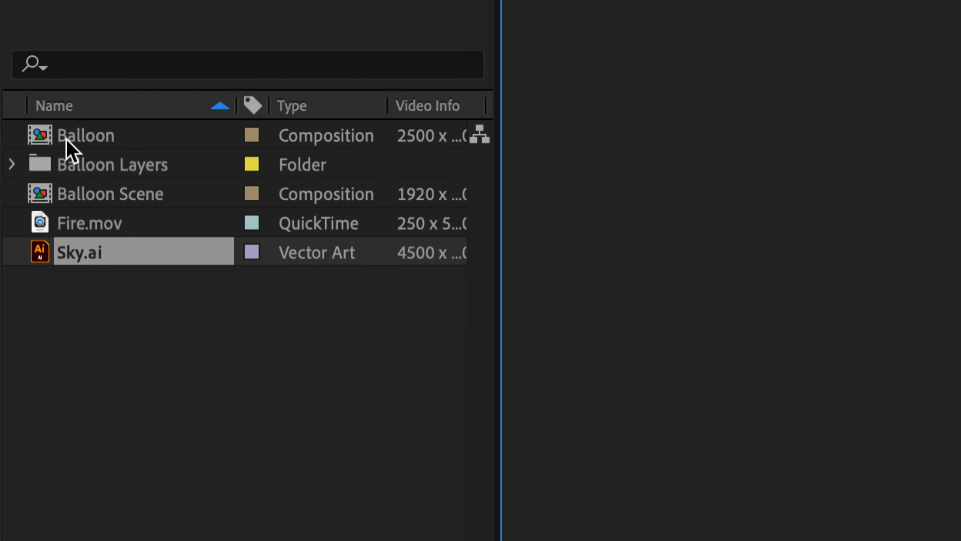
Open the Balloon composition and frame the man and the basket at 200% magnification
click(69, 138)
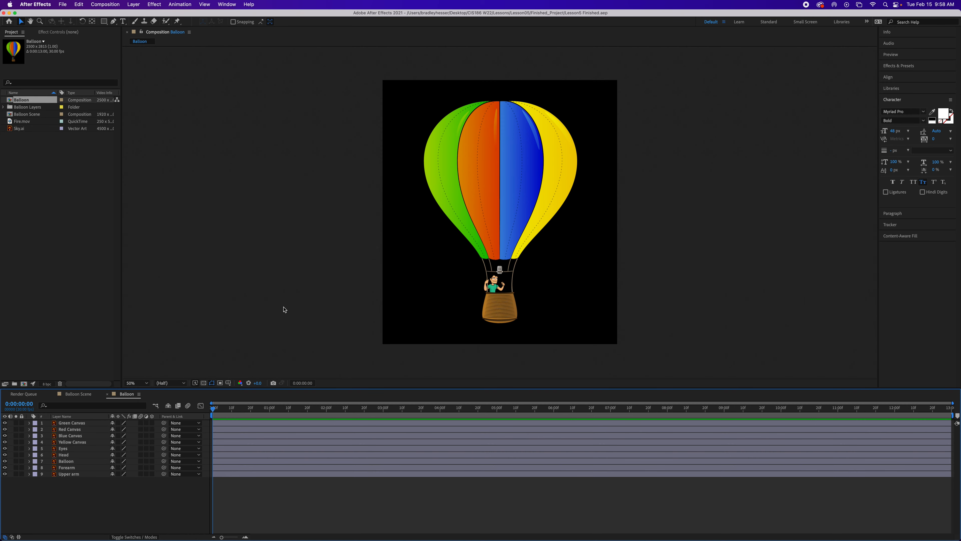
key(comma)
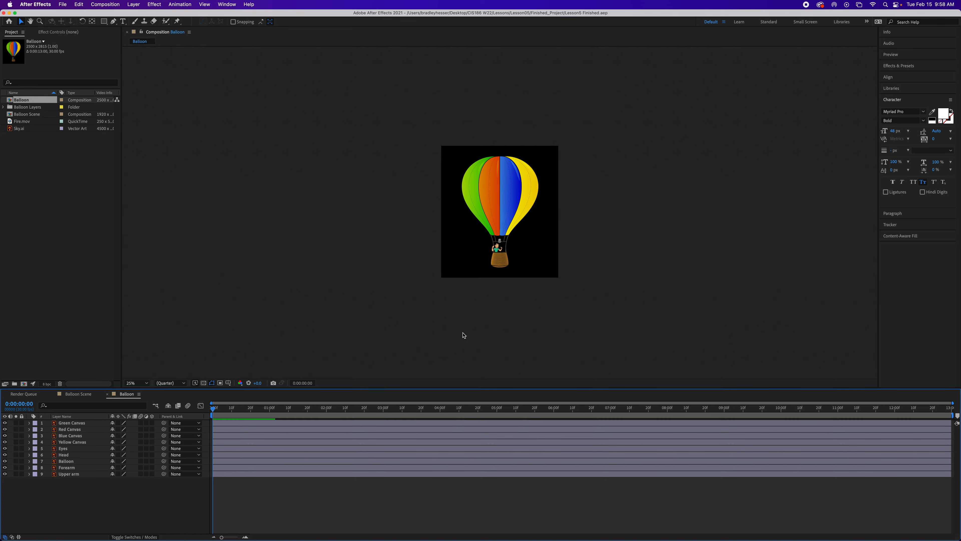
key(slash)
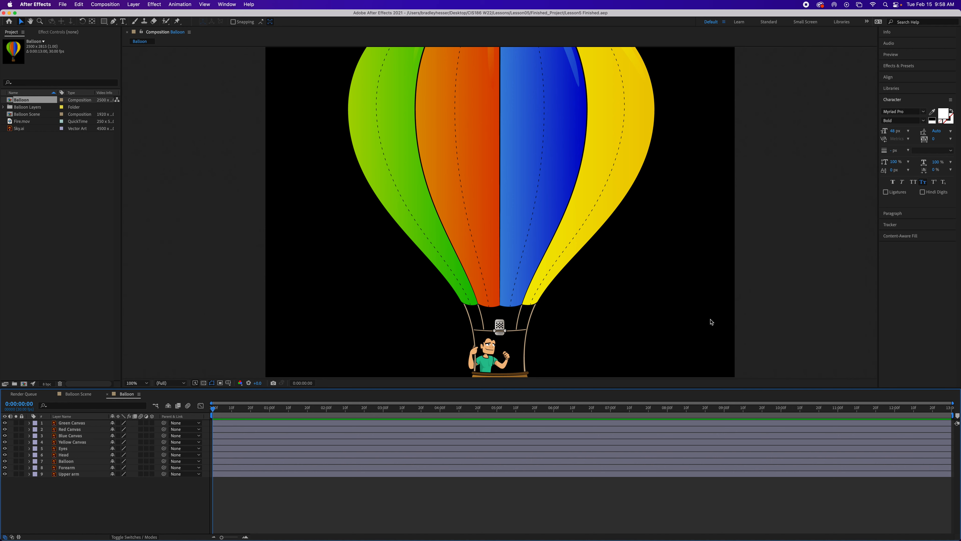
key(space)
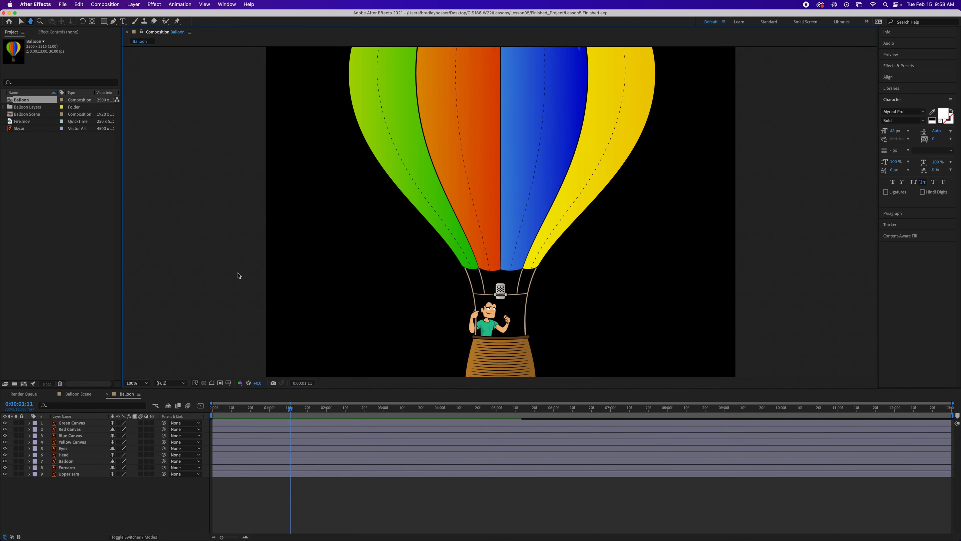
drag(234, 288, 247, 210)
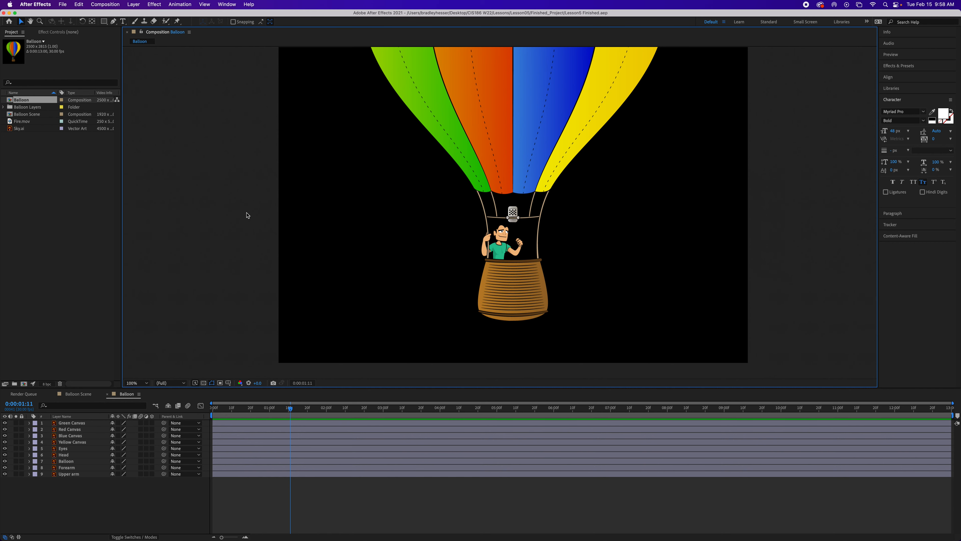
mouse_move(248, 209)
mouse_down()
mouse_move(243, 223)
mouse_move(337, 234)
mouse_move(242, 288)
mouse_move(256, 352)
mouse_move(268, 204)
mouse_move(217, 133)
mouse_move(383, 250)
mouse_move(264, 189)
mouse_move(287, 212)
mouse_move(265, 205)
mouse_up()
key(v)
key(period)
key(h)
drag(326, 249, 266, 174)
key(v)
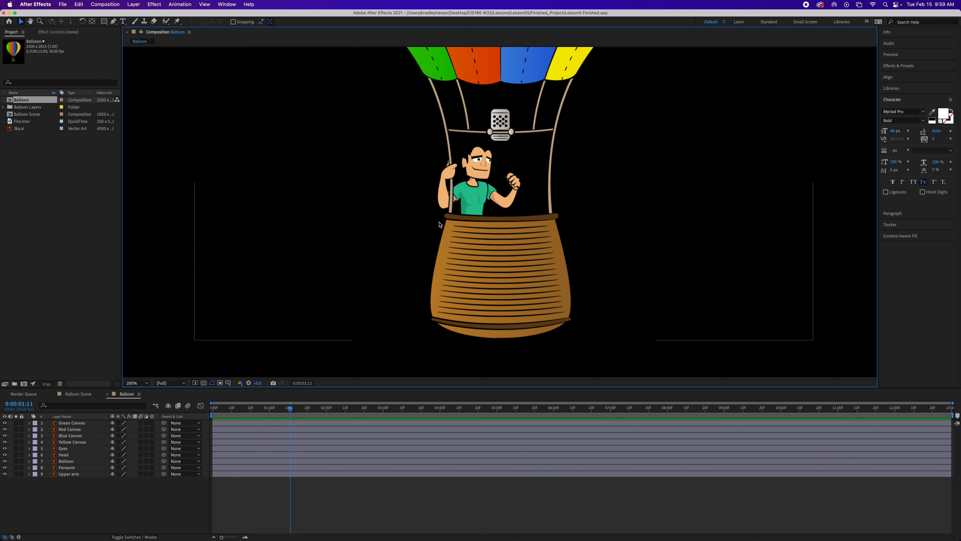
Examine which parts of the artwork belong to the Balloon, Head, Eyes and Forearm layers
click(474, 194)
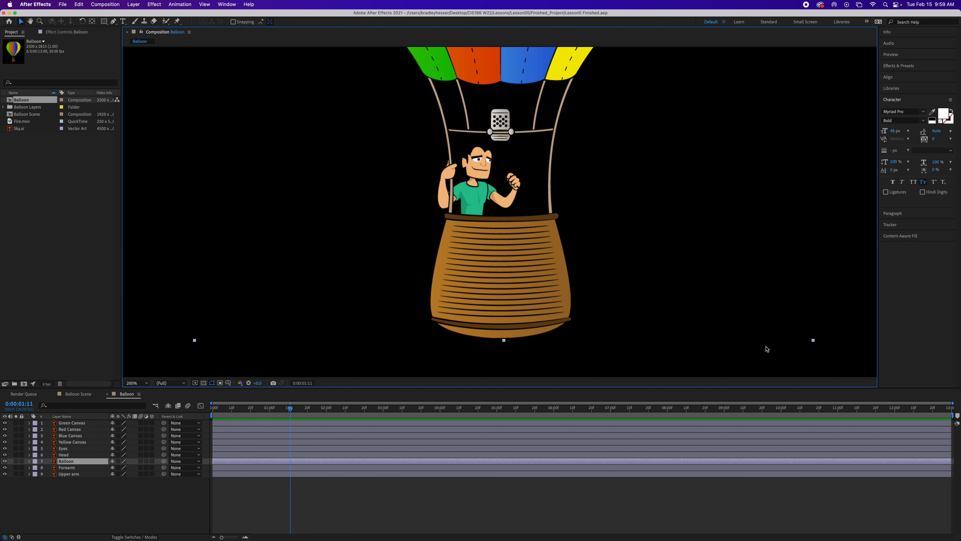
click(191, 489)
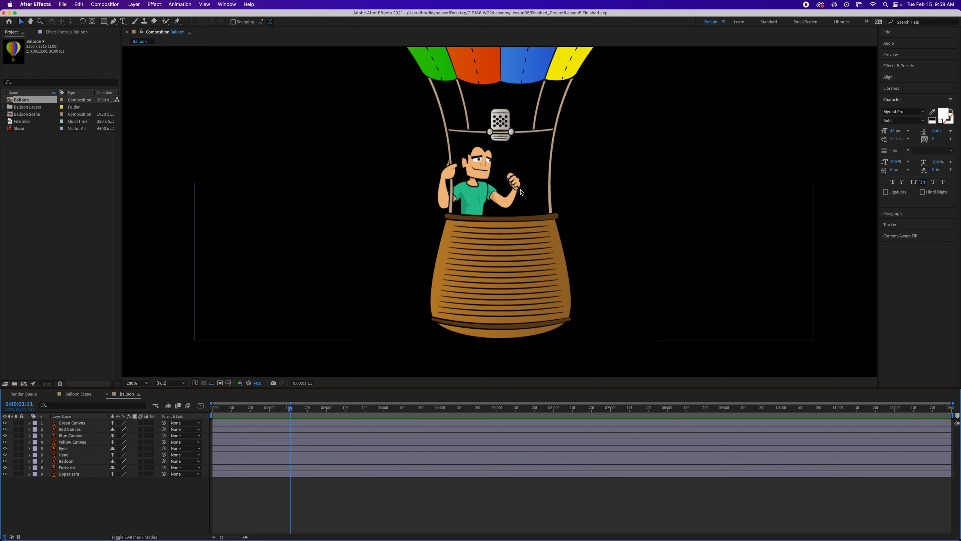
click(513, 203)
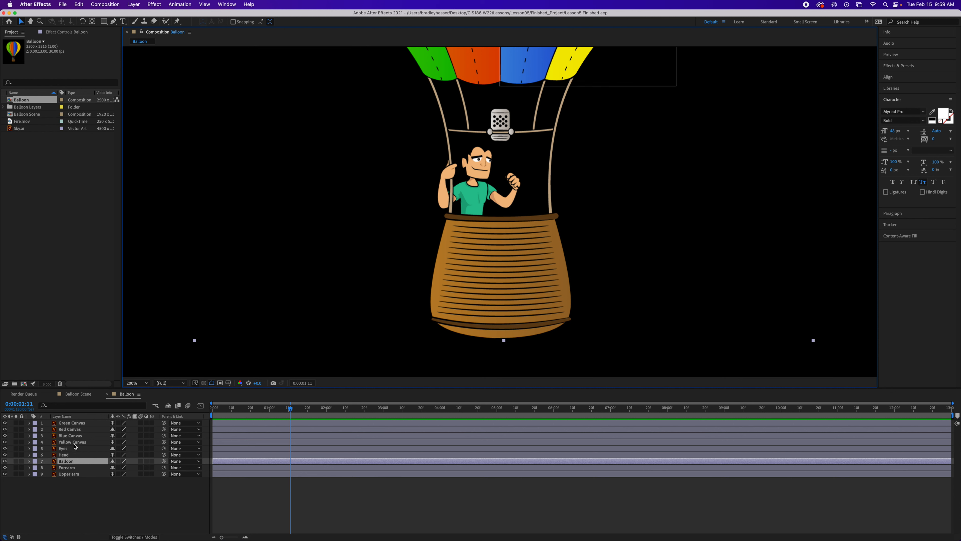
click(71, 455)
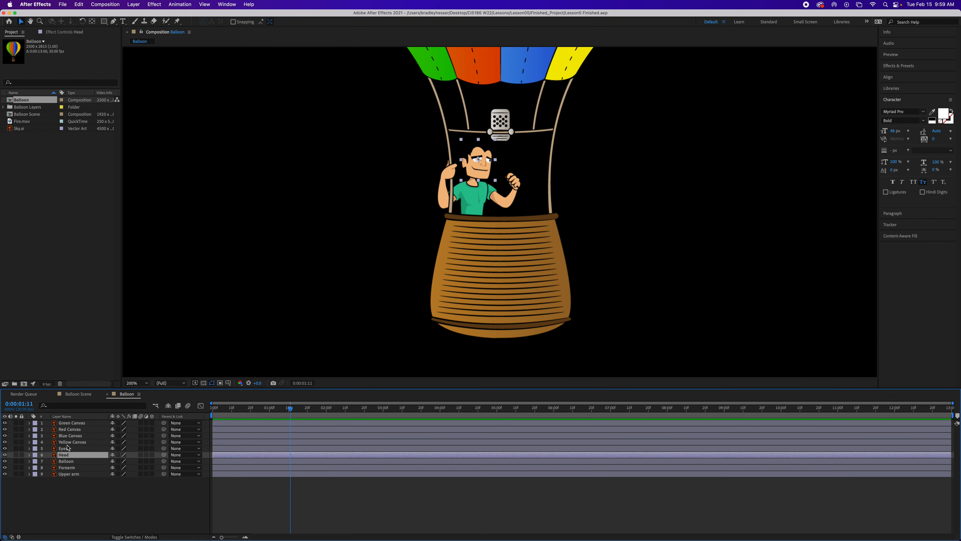
click(68, 448)
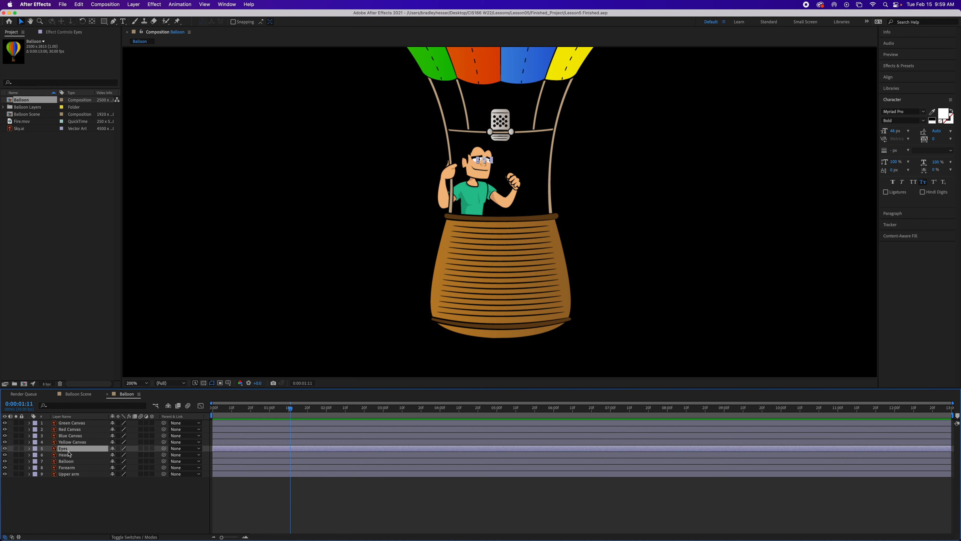
click(69, 469)
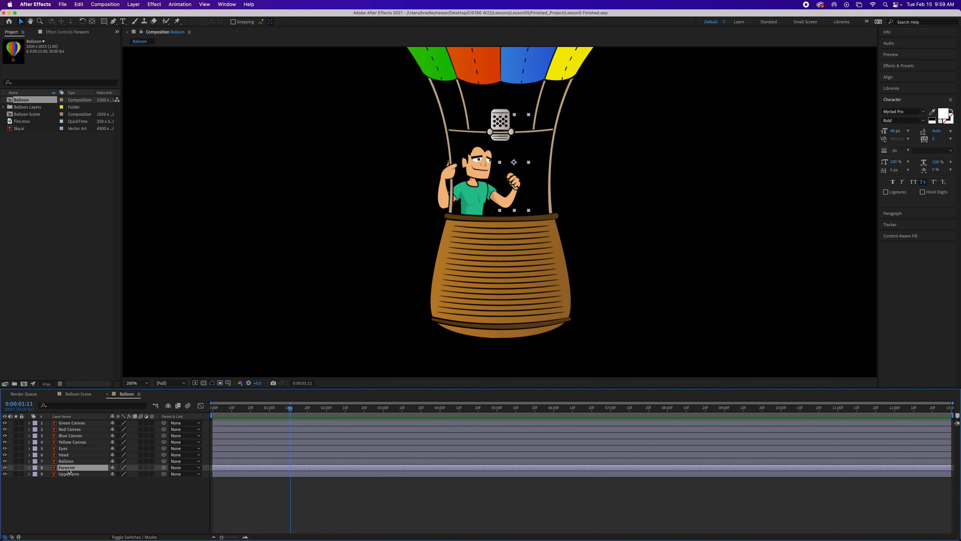
Select the Upper arm layer and activate the Pan Behind (Anchor Point) tool
click(69, 474)
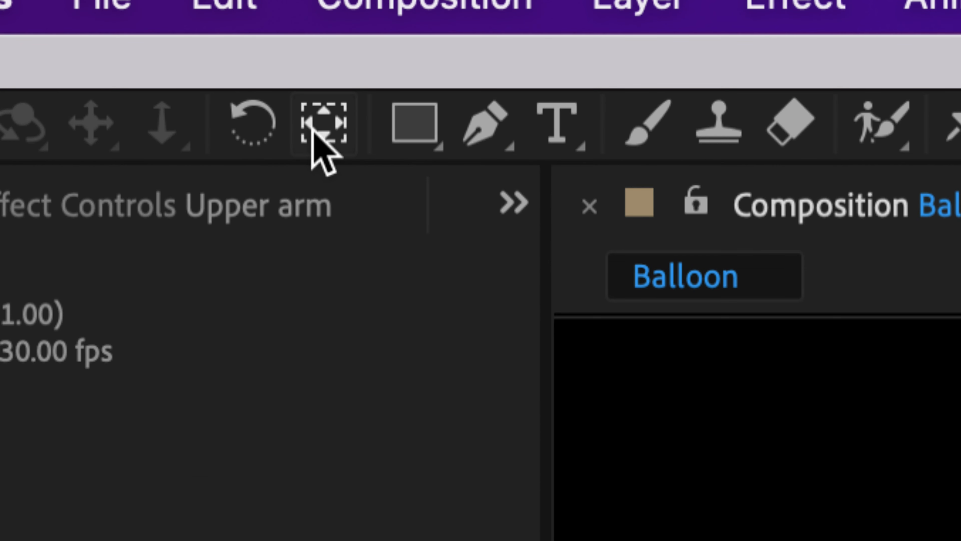
click(317, 132)
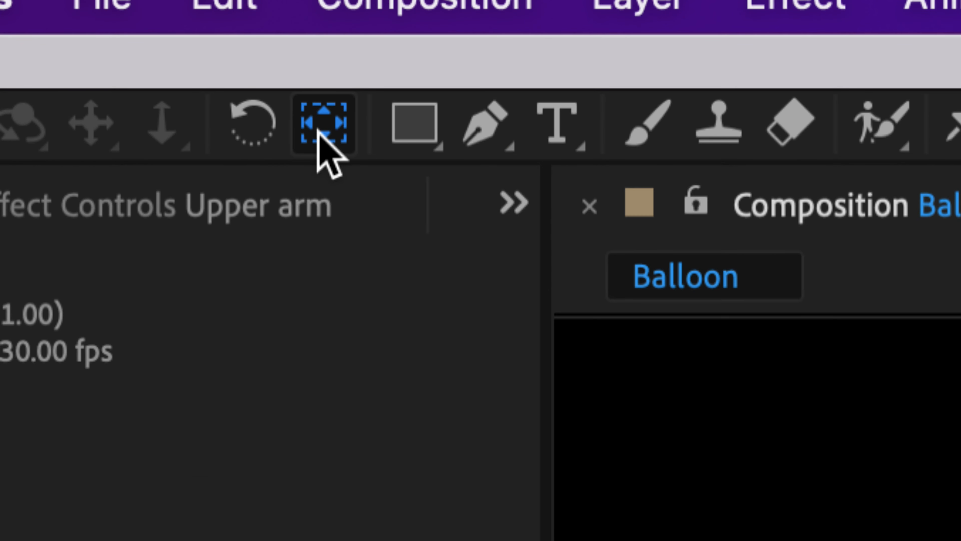
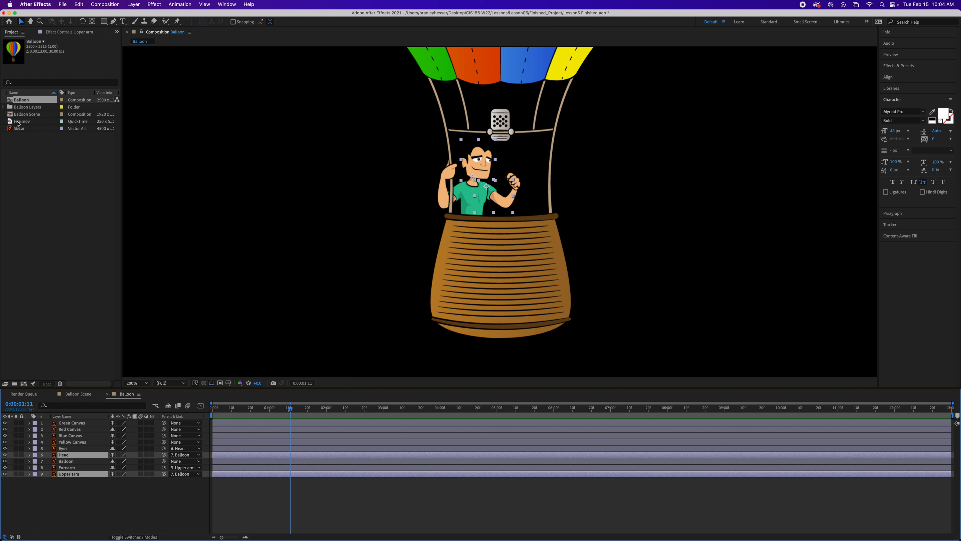
Insert Fire.mov between the Yellow Canvas and Eyes layers, and move it down so the flame sits on the burner
drag(19, 122, 65, 448)
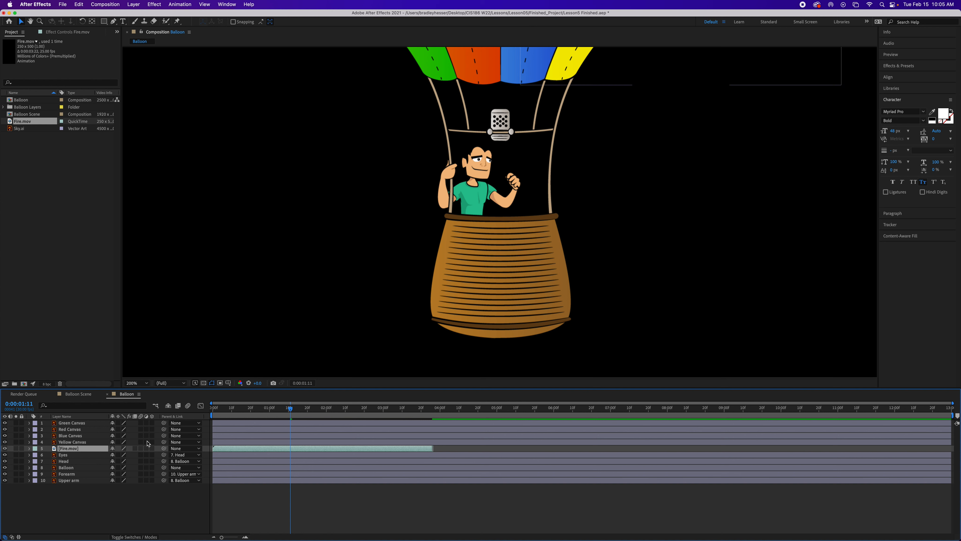
key(period)
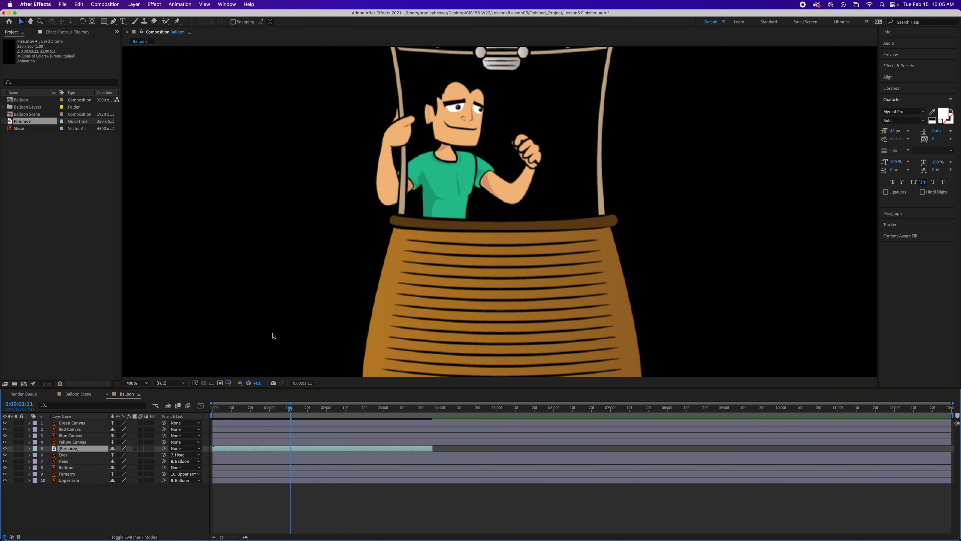
key(comma)
key(comma)
key(comma)
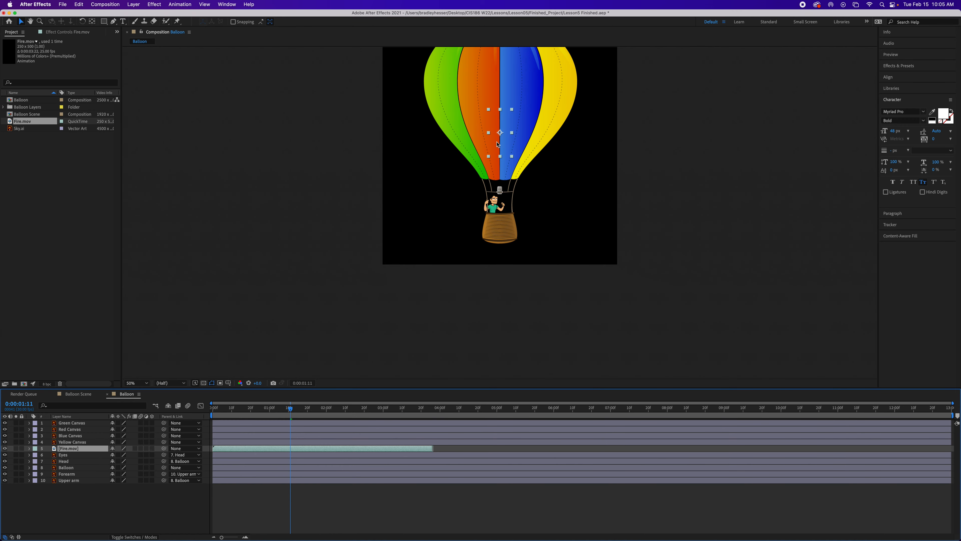
drag(505, 141, 505, 175)
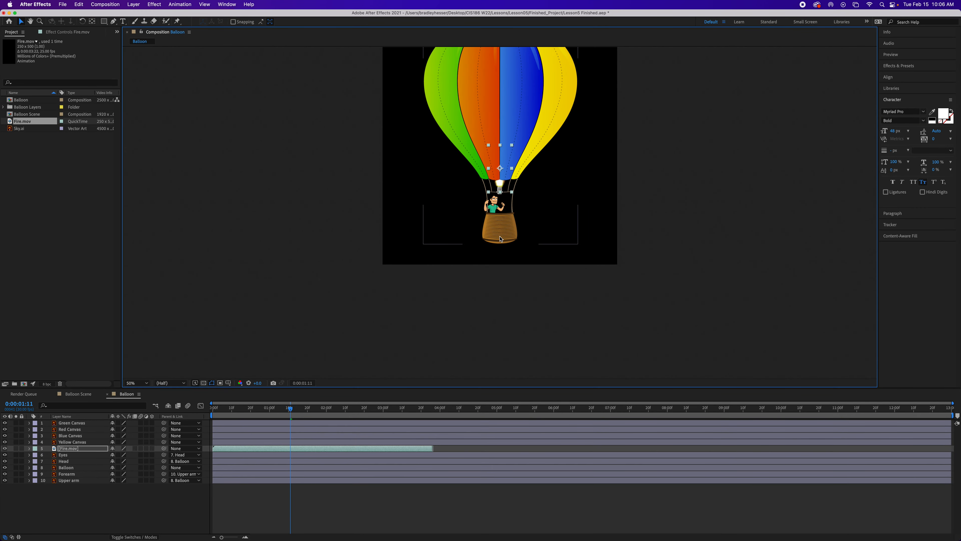
mouse_move(290, 408)
mouse_down()
mouse_move(358, 411)
mouse_move(223, 413)
mouse_move(428, 419)
mouse_move(201, 415)
mouse_move(289, 423)
mouse_up()
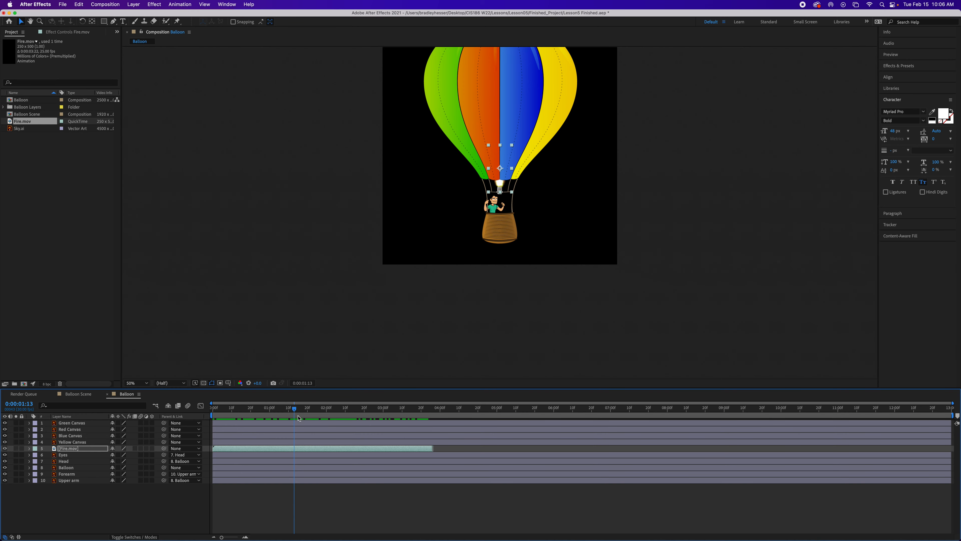
Parent the Fire.mov layer to the Balloon layer, and save the project with the playhead at 0:00:00:00
click(146, 383)
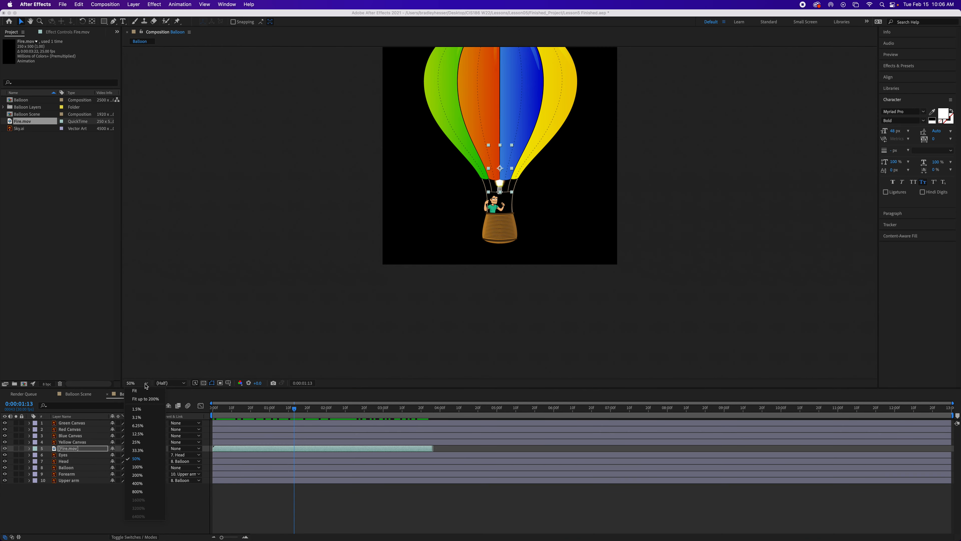
click(146, 442)
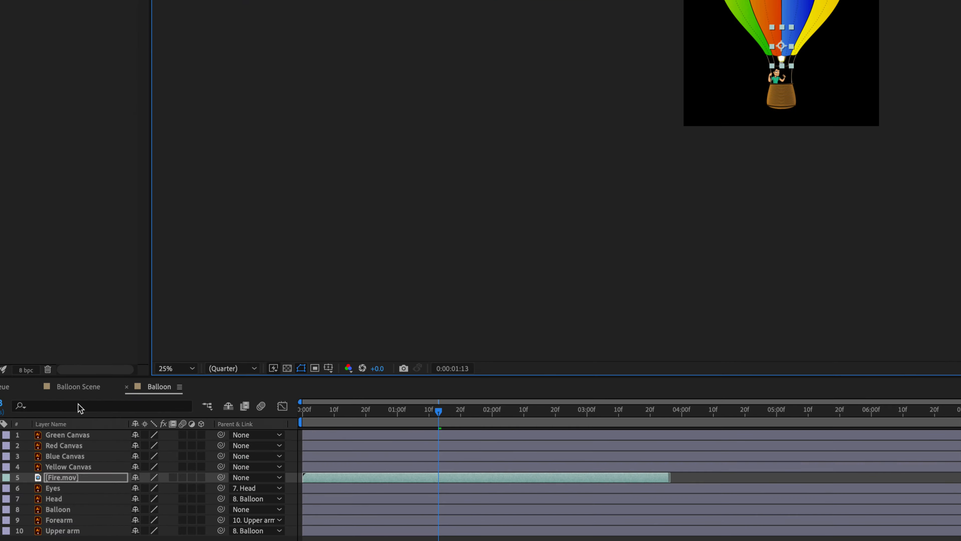
click(175, 369)
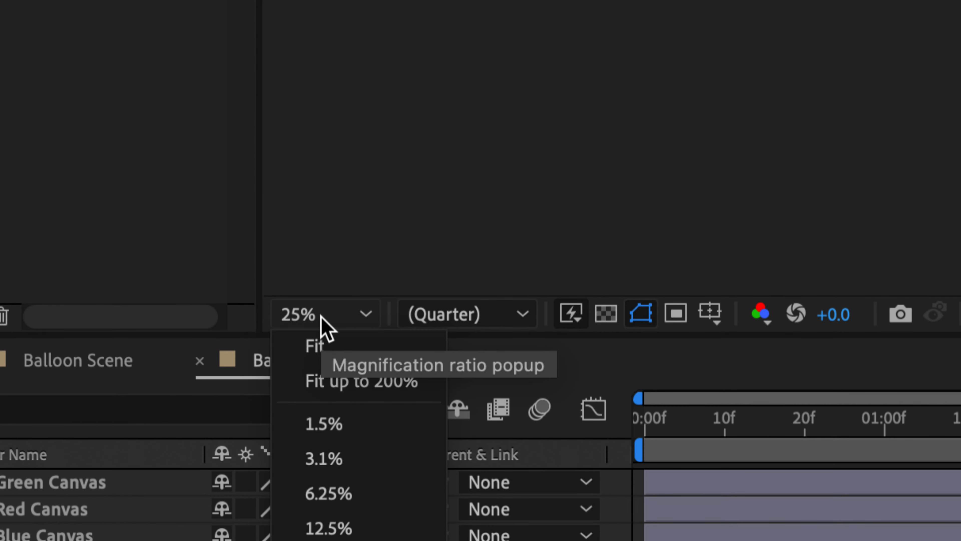
click(336, 351)
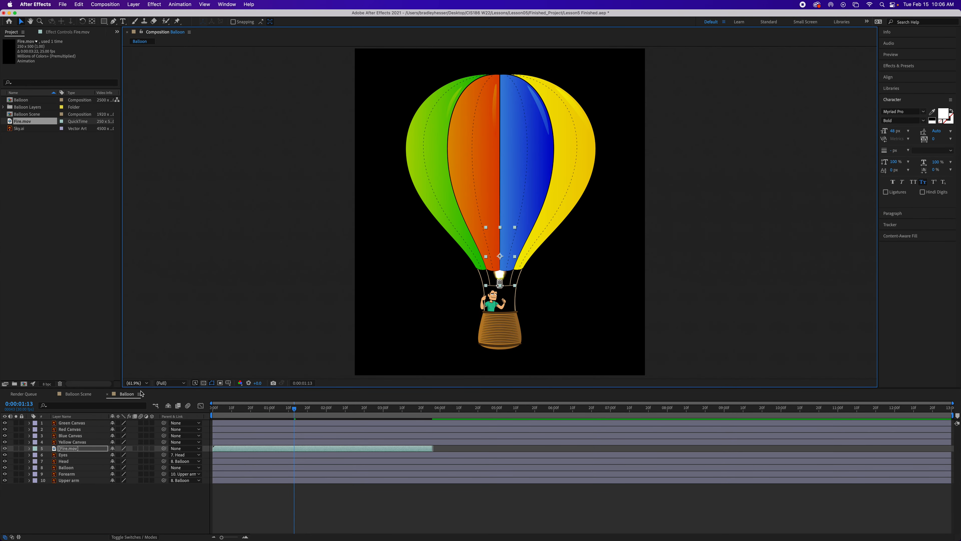
click(137, 383)
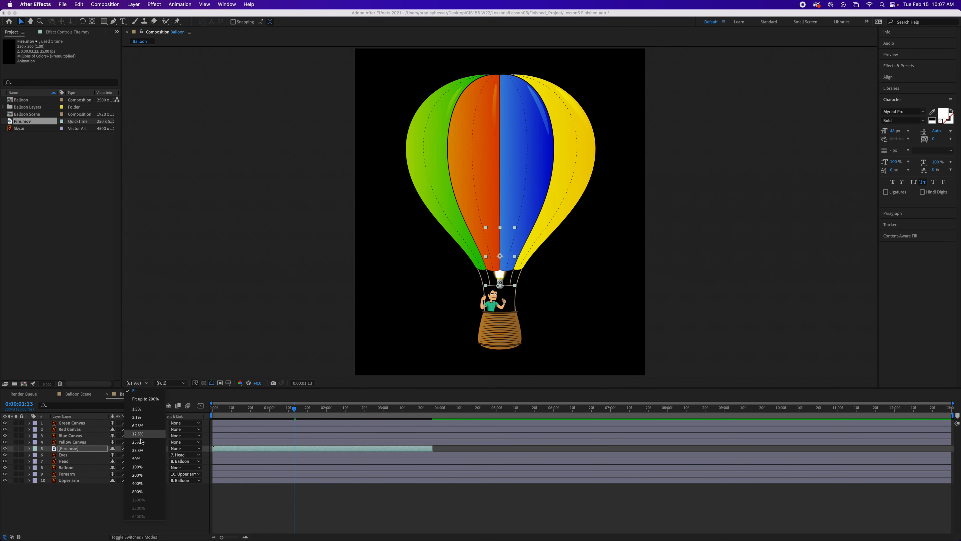
click(137, 441)
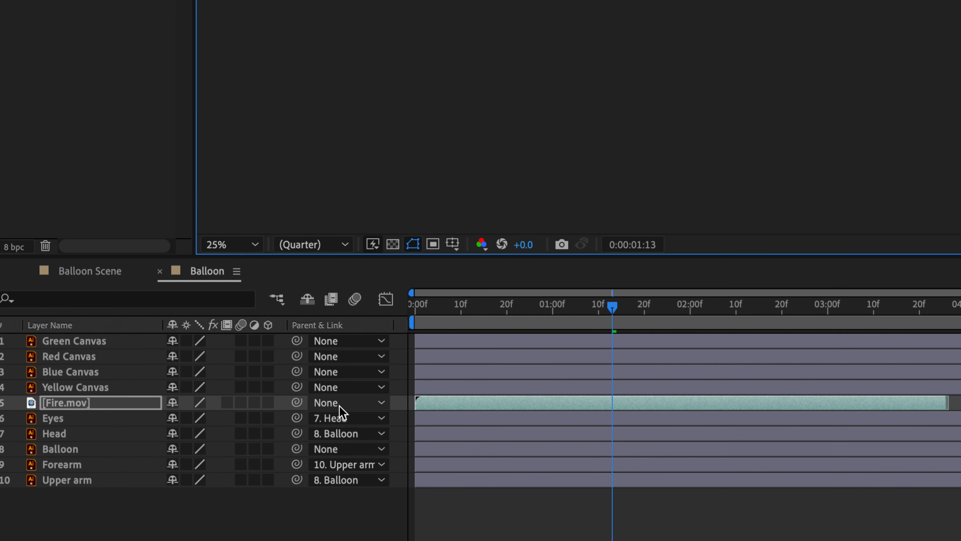
click(339, 406)
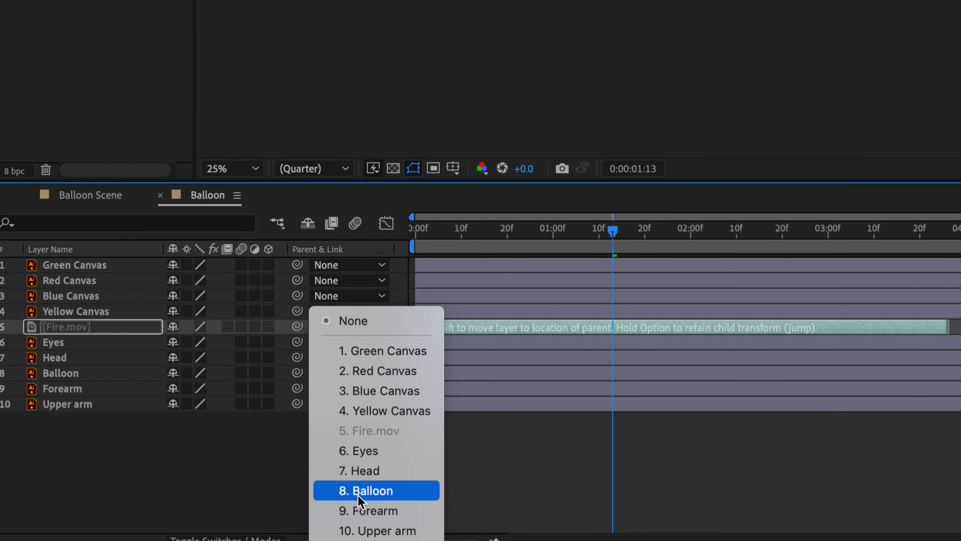
click(359, 494)
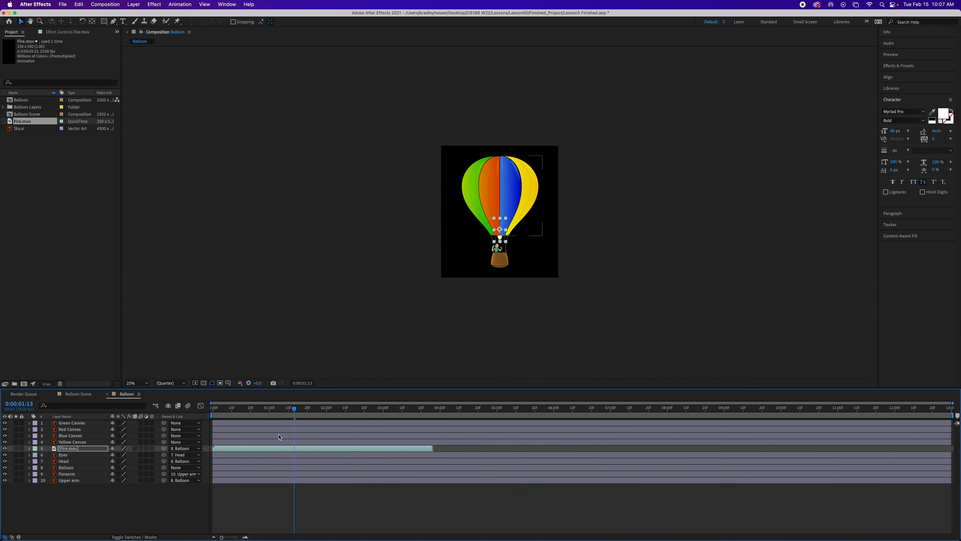
drag(294, 409, 207, 417)
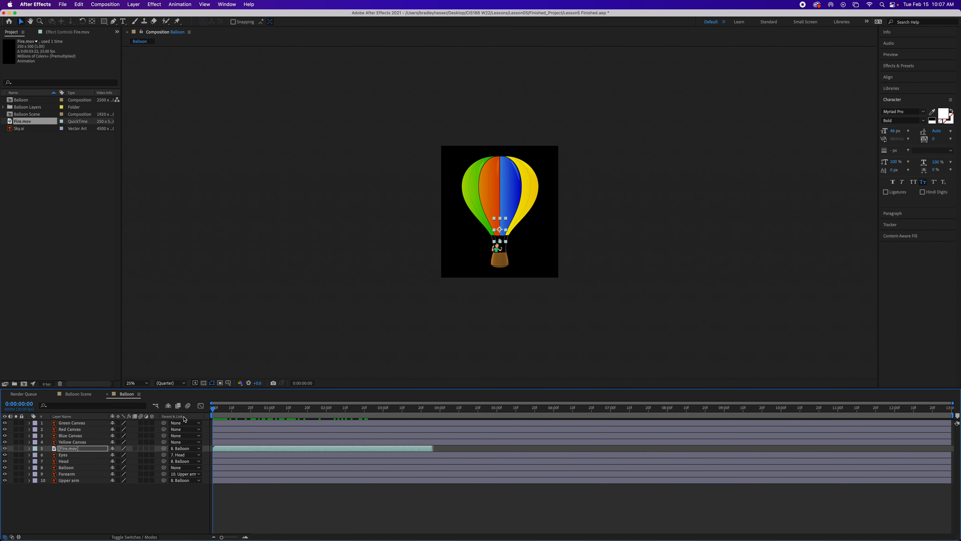
key(super+s)
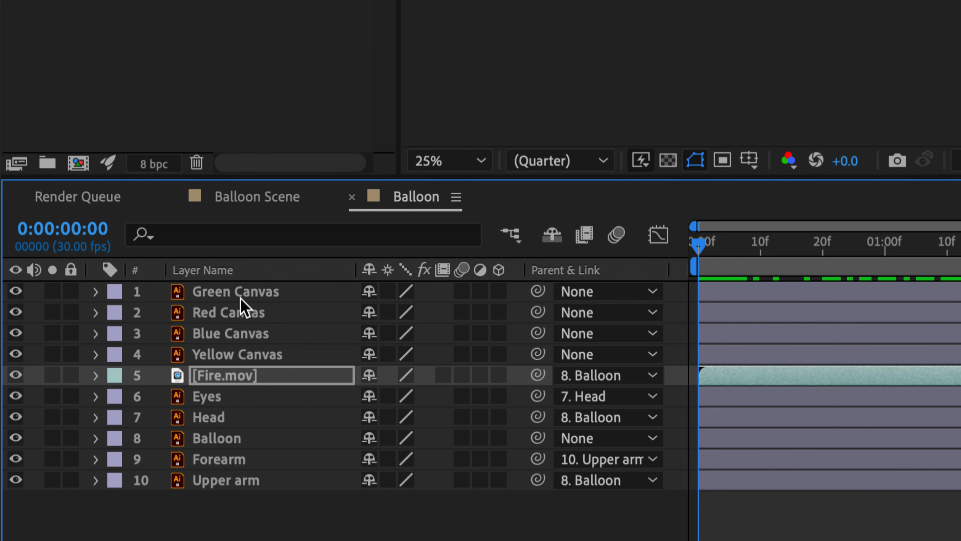
Pre-compose the Green, Red, Blue and Yellow Canvas layers into a new composition named Canvas
click(248, 301)
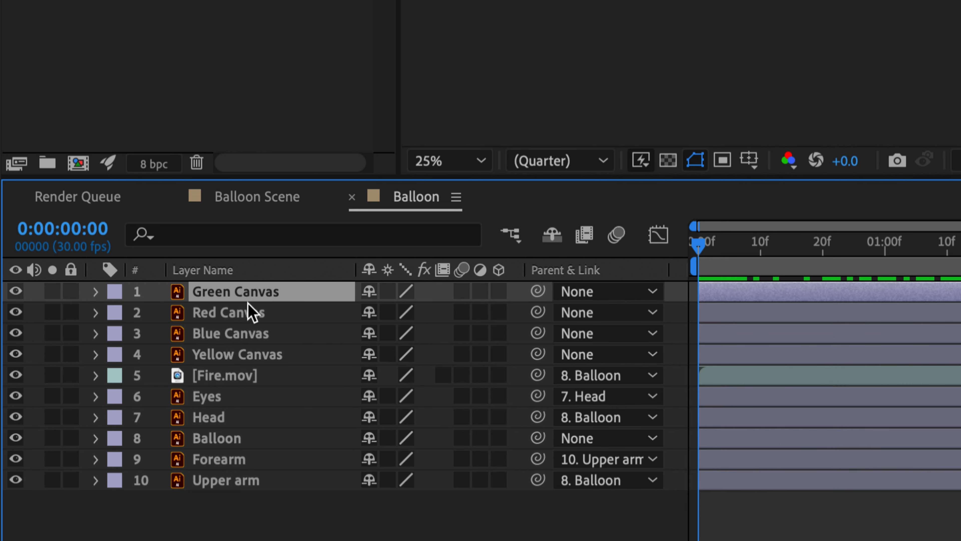
shift+click(251, 354)
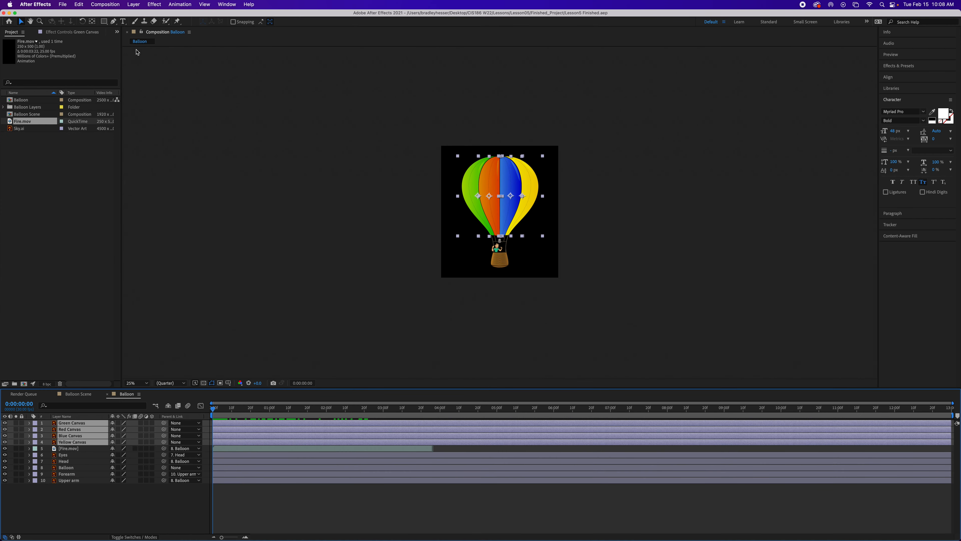
click(133, 4)
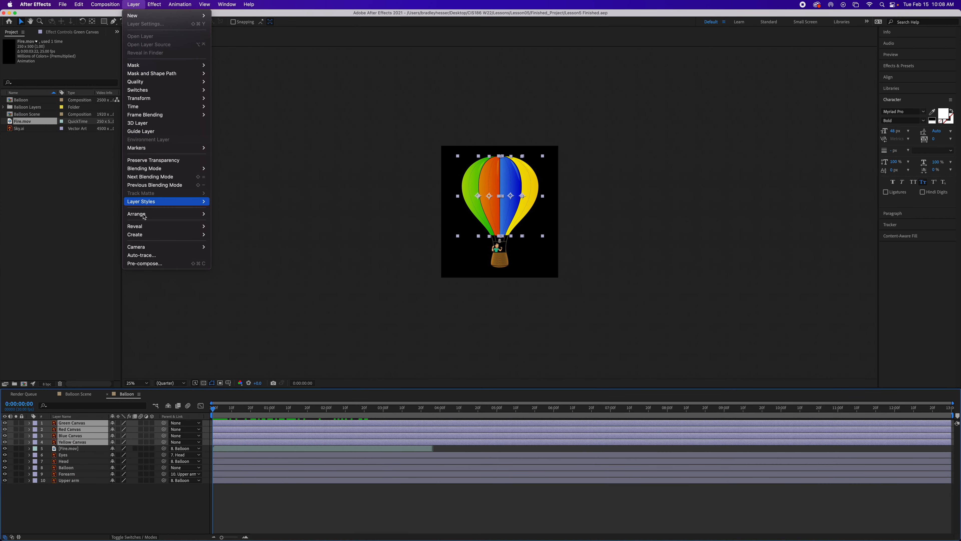
click(158, 265)
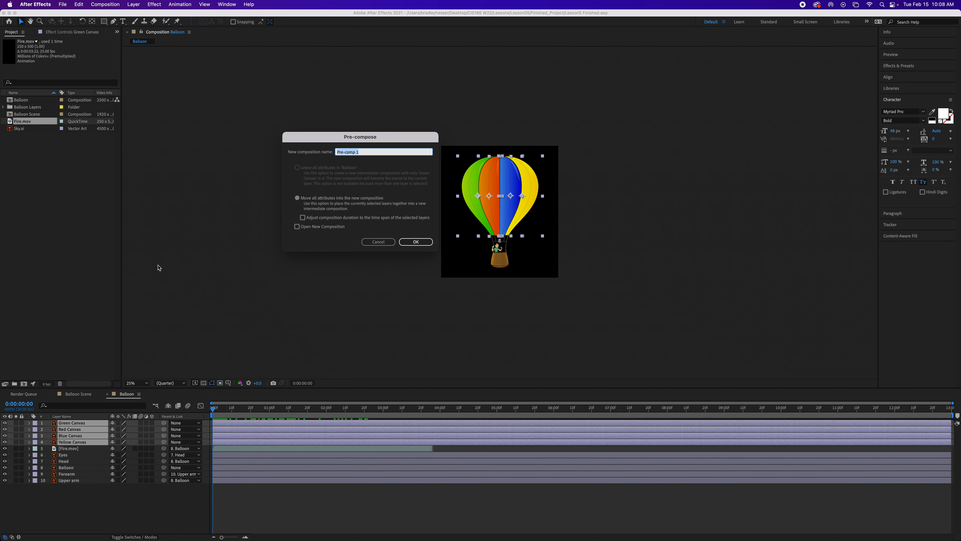
text(Canvas)
click(417, 243)
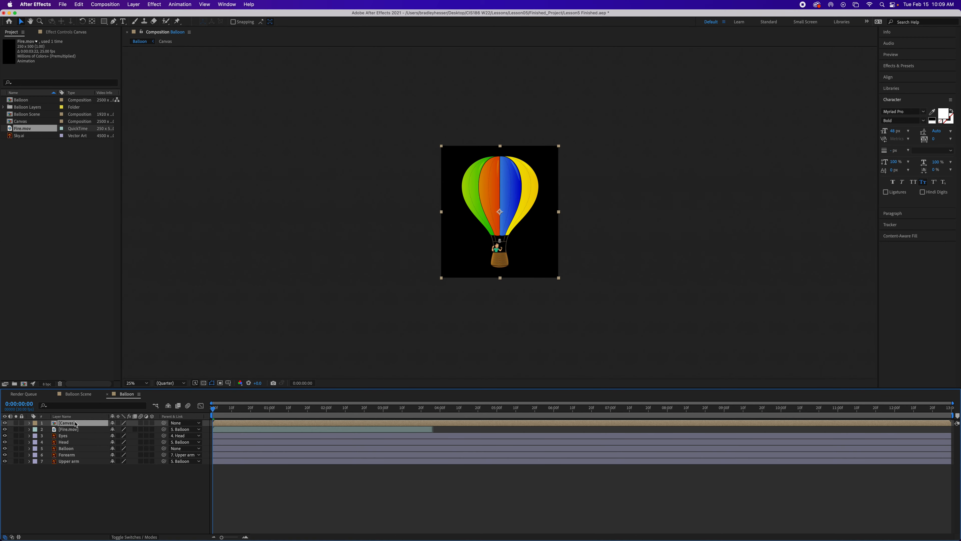
Open the Canvas composition and set its width to 5000 px
double_click(55, 423)
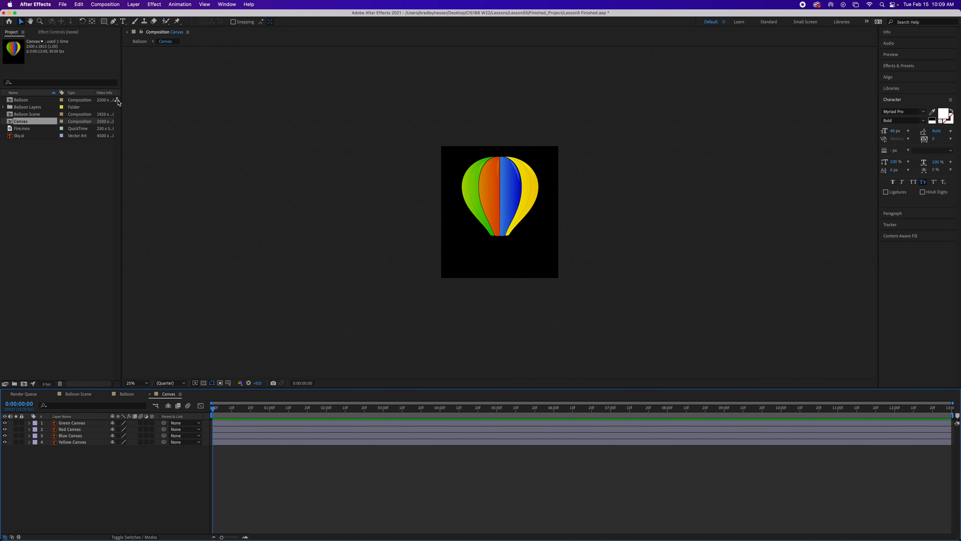
key(super+k)
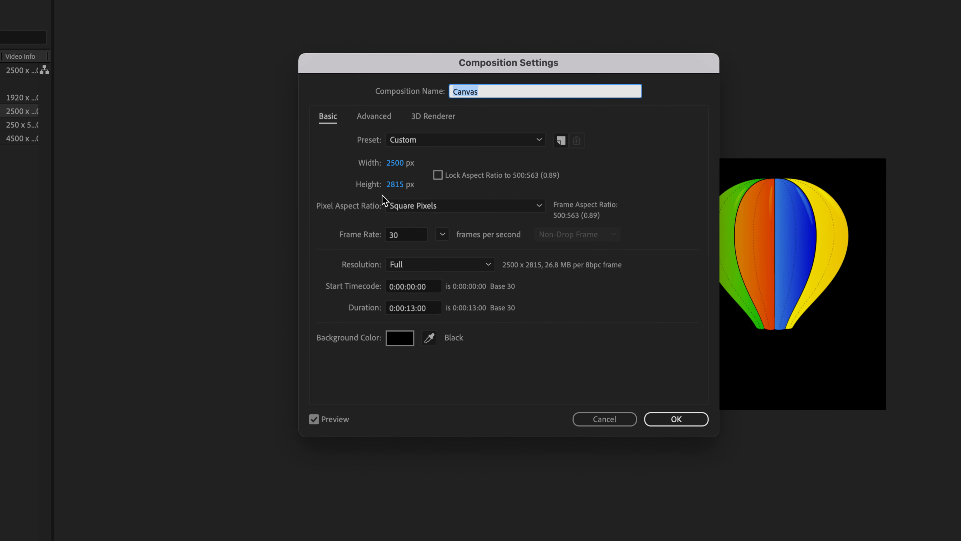
click(394, 165)
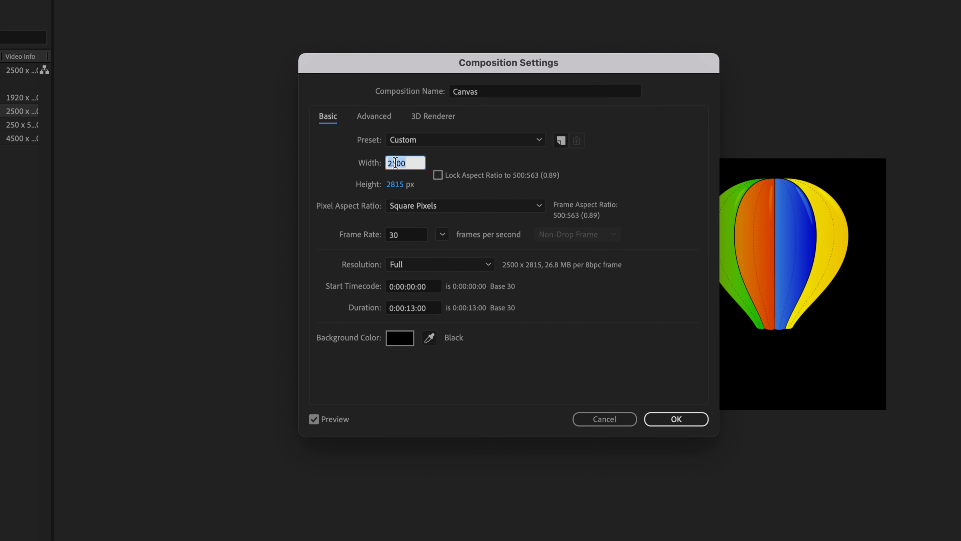
text(5000)
click(624, 174)
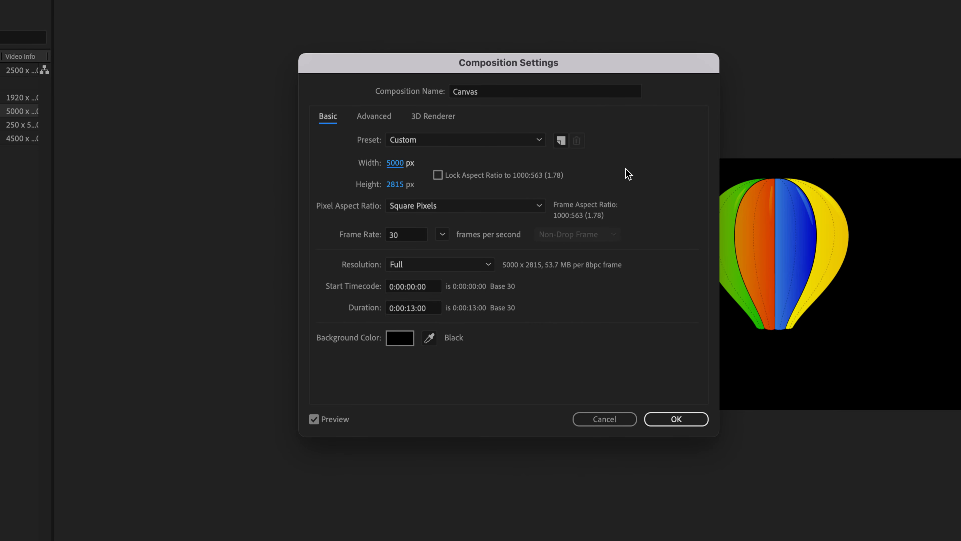
drag(587, 72, 388, 68)
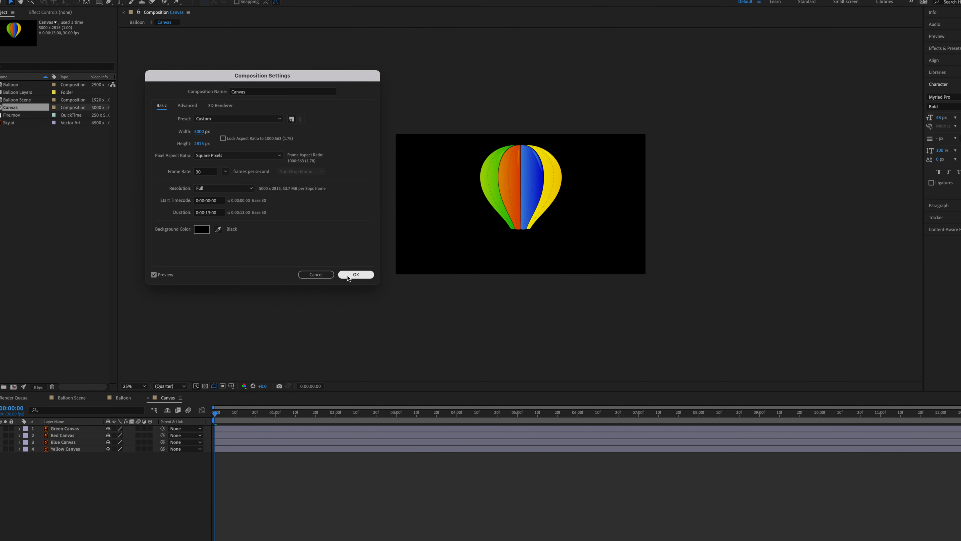
click(356, 276)
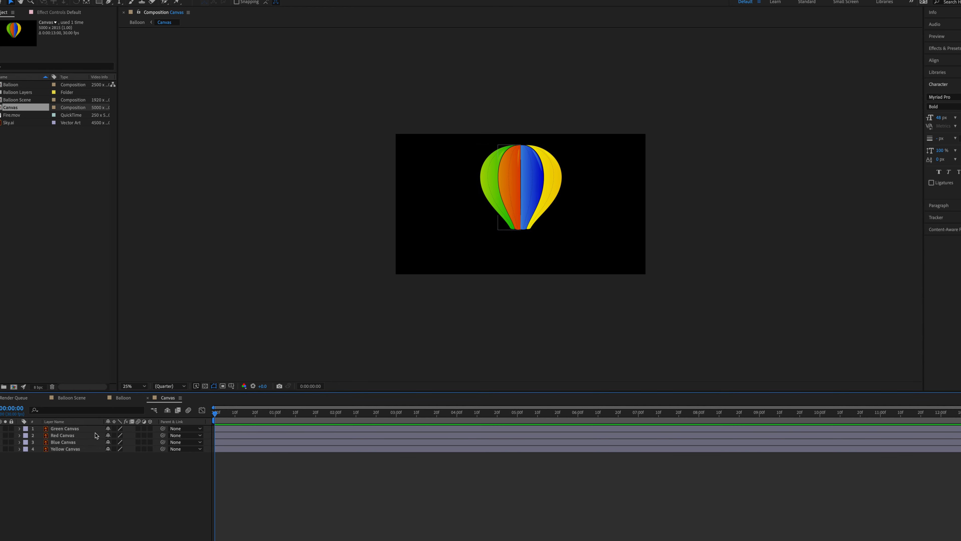
Shift the four coloured panels to the left half of the Canvas composition, and realign the Canvas layer over the envelope in the Balloon composition
click(75, 428)
shift+click(70, 449)
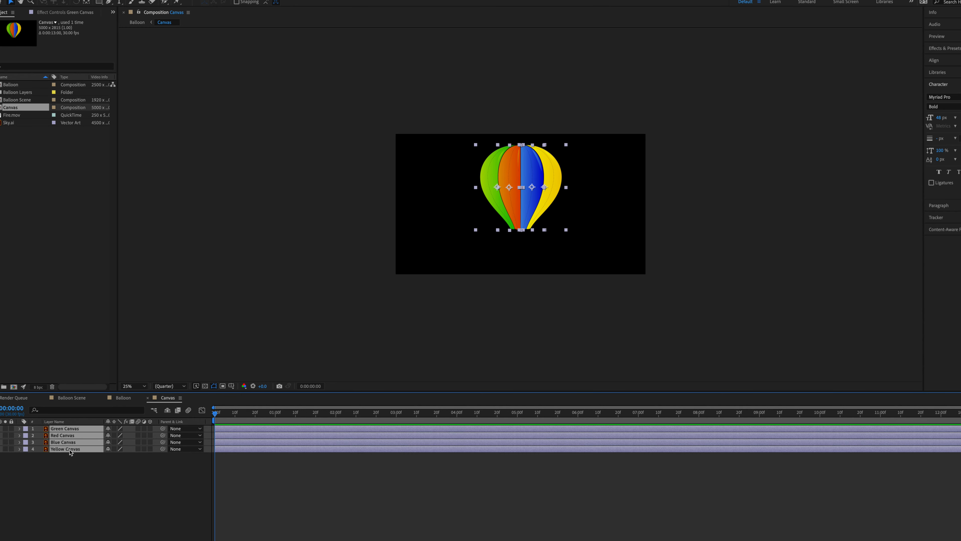
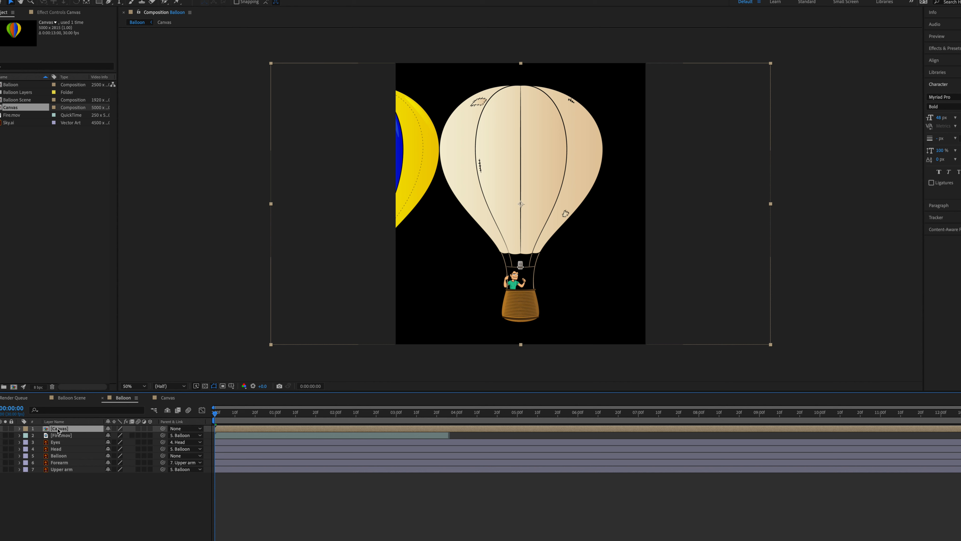
drag(412, 194, 574, 205)
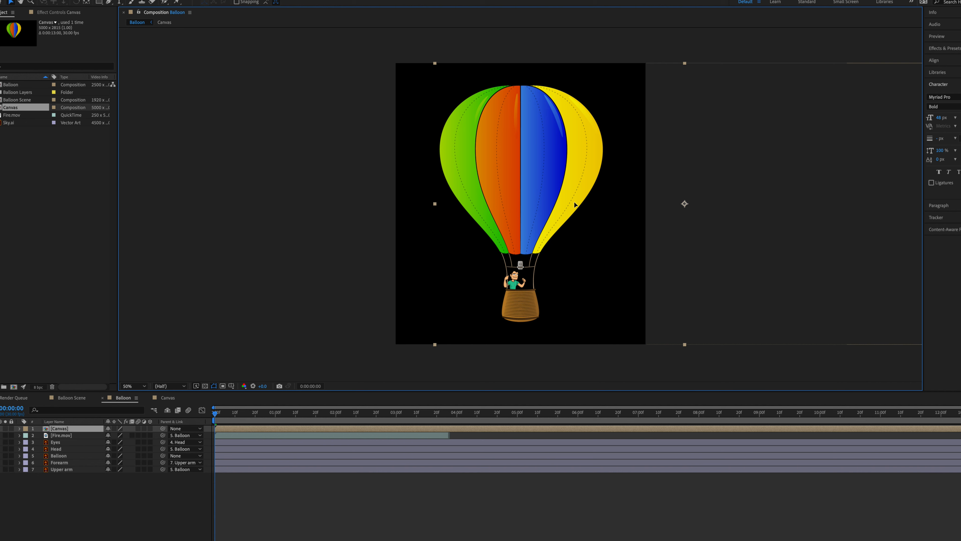
Parent the Canvas layer to the Balloon layer
key(Return)
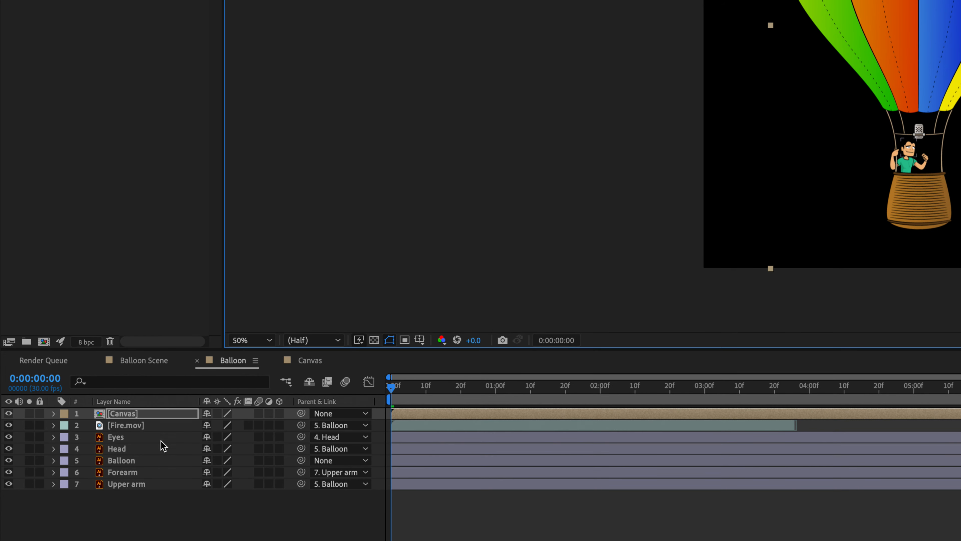
click(334, 414)
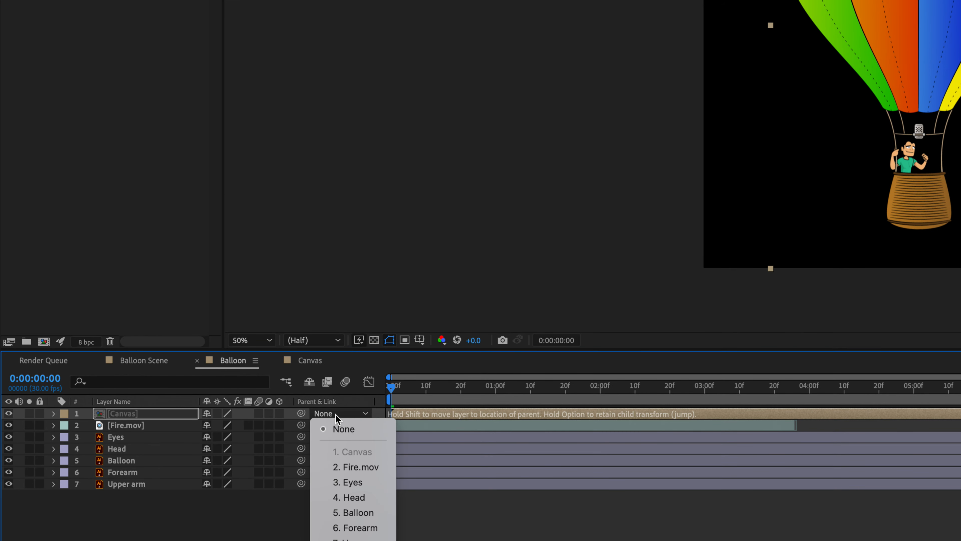
click(350, 512)
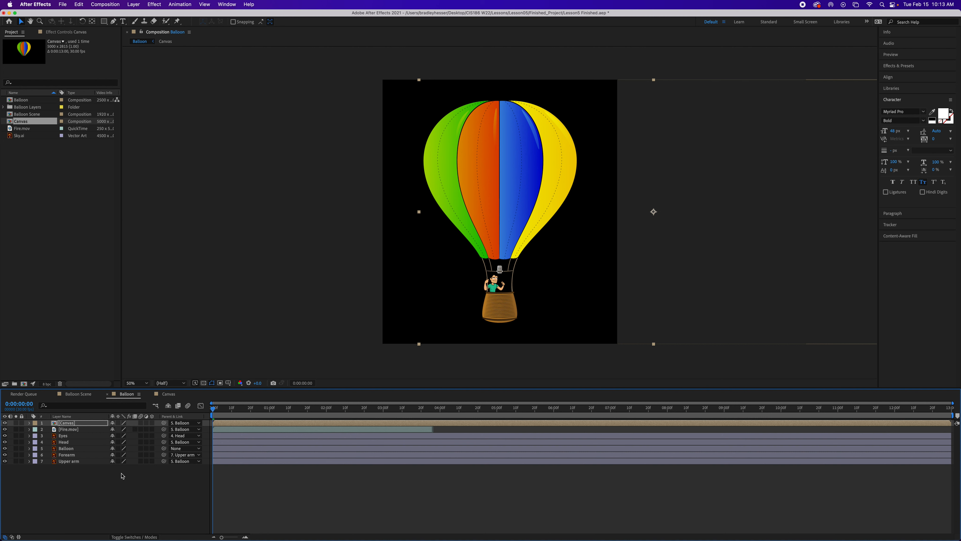
Copy all seven layers of the Balloon composition into the Balloon Scene composition above Sky.ai, and save the project
shift+click(71, 462)
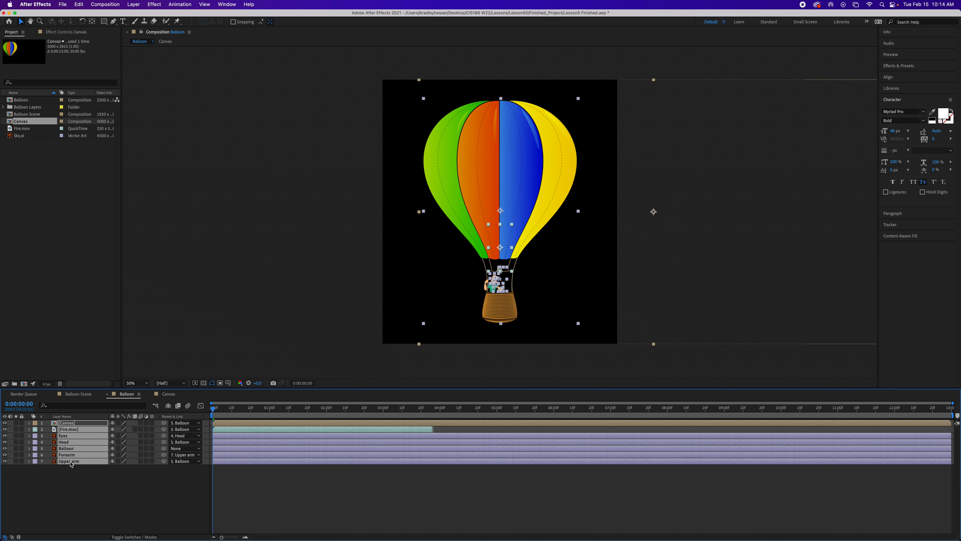
click(78, 394)
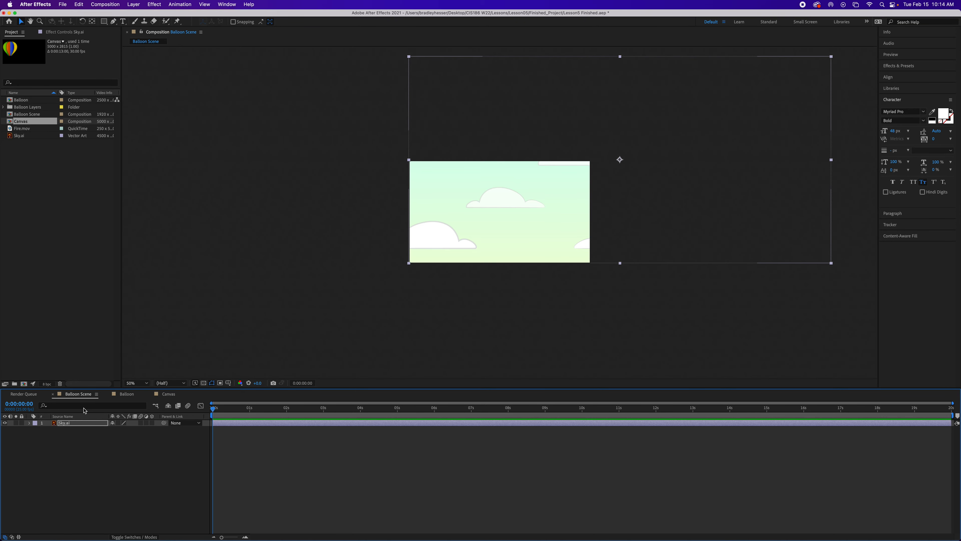
click(84, 442)
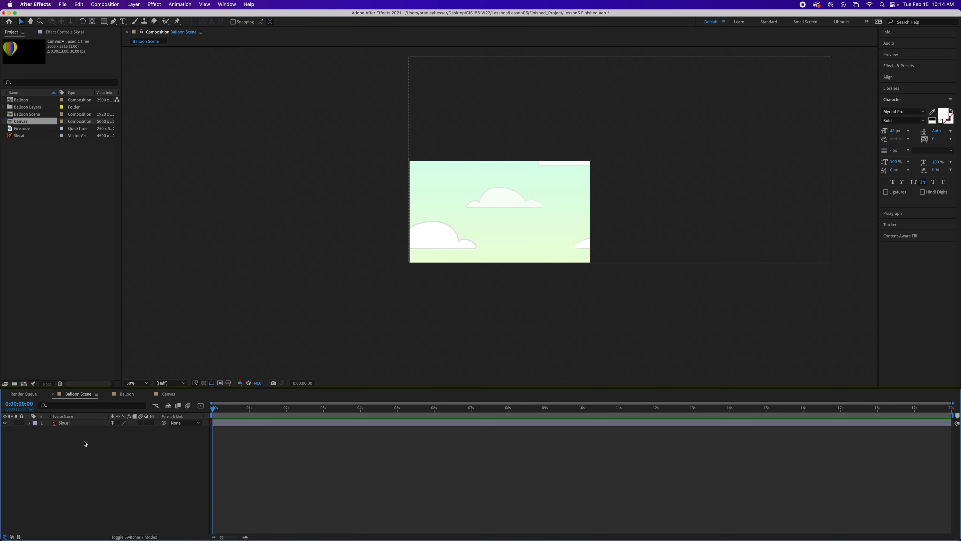
key(super+v)
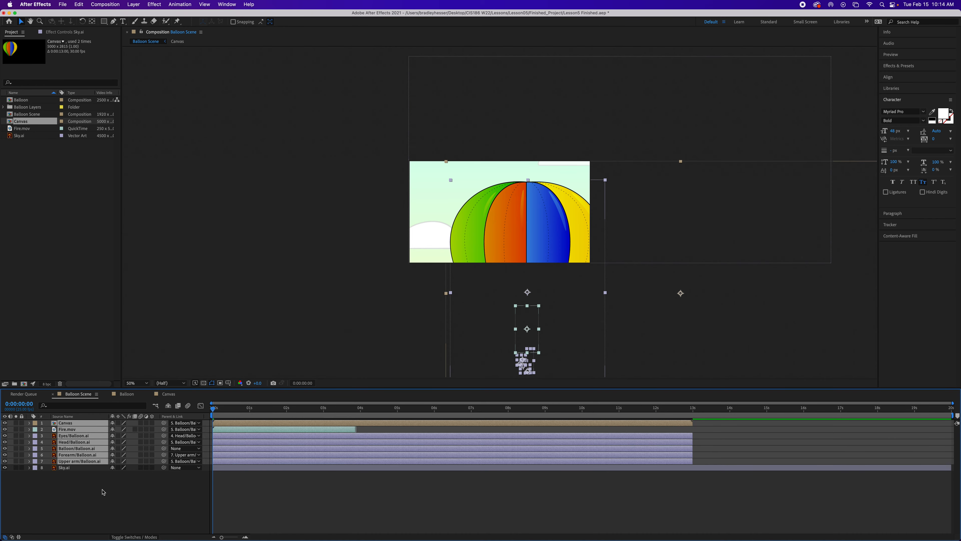
click(104, 491)
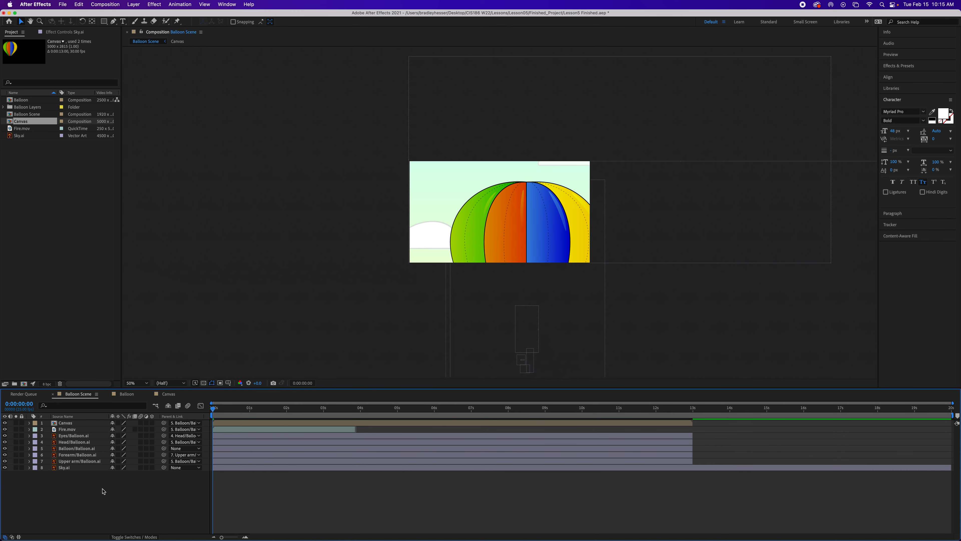
key(super+s)
Reveal the Scale, Position and Rotation properties of the Balloon/Balloon.ai layer, and set its scale to 60%
click(72, 449)
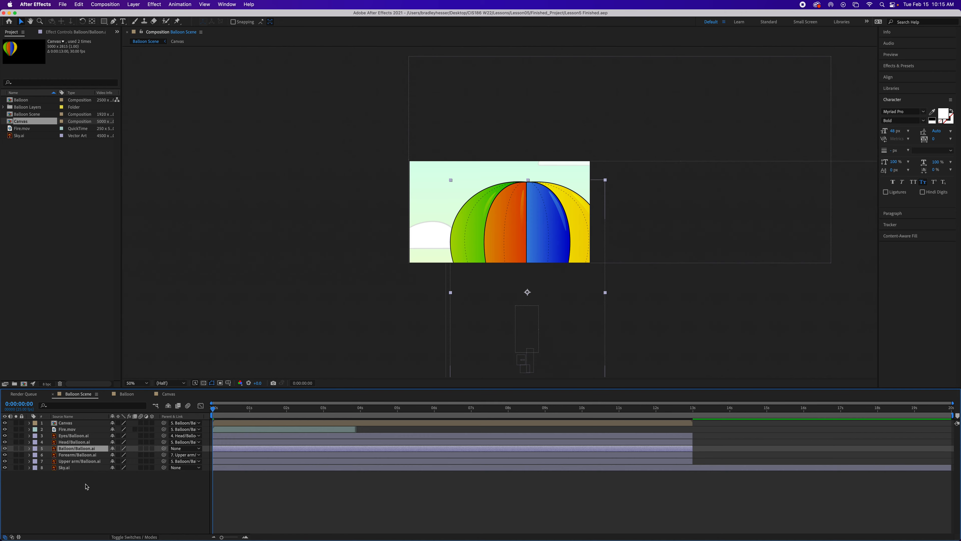
key(s)
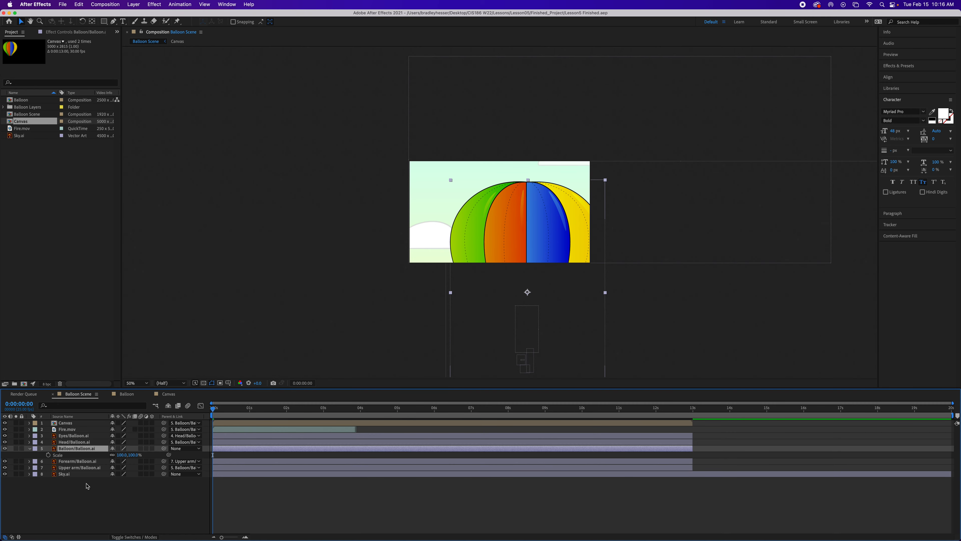
key(shift+p)
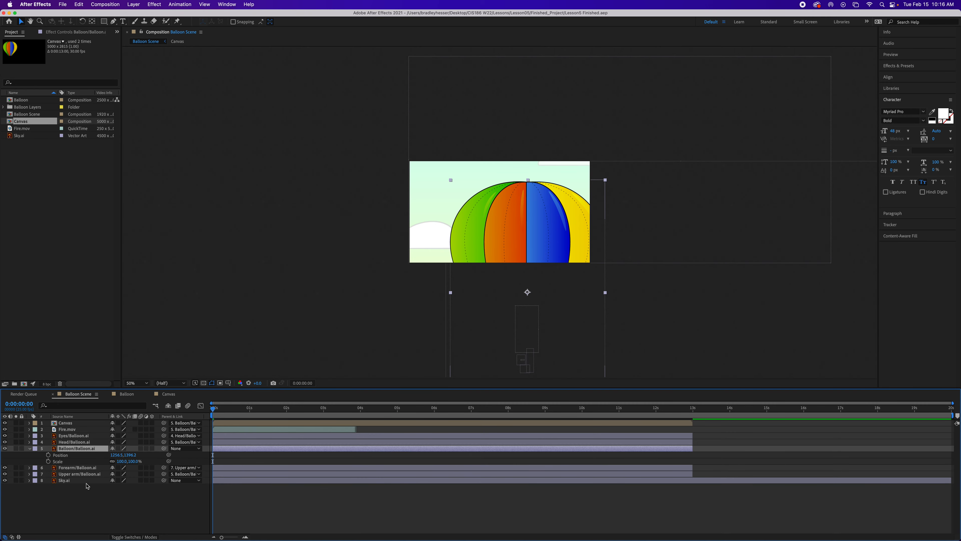
key(shift+r)
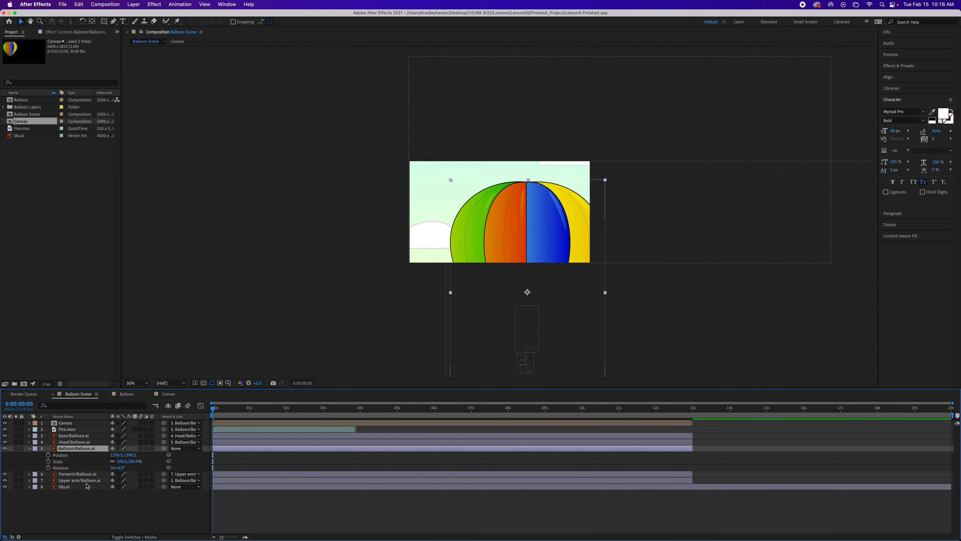
click(120, 461)
text(60)
key(Tab)
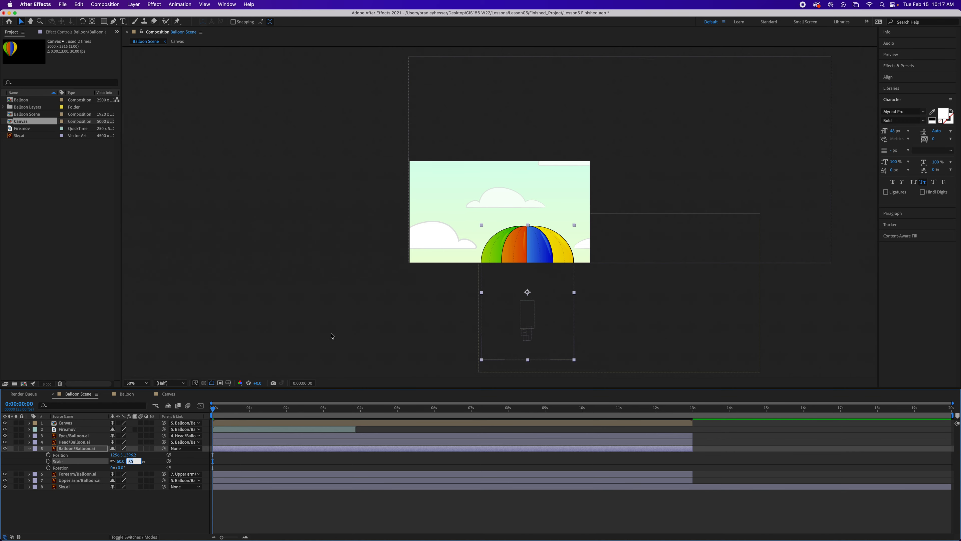
Move the balloon below the scene by setting the Balloon/Balloon.ai layer's position to 844.5, 2250.2
drag(542, 292, 544, 333)
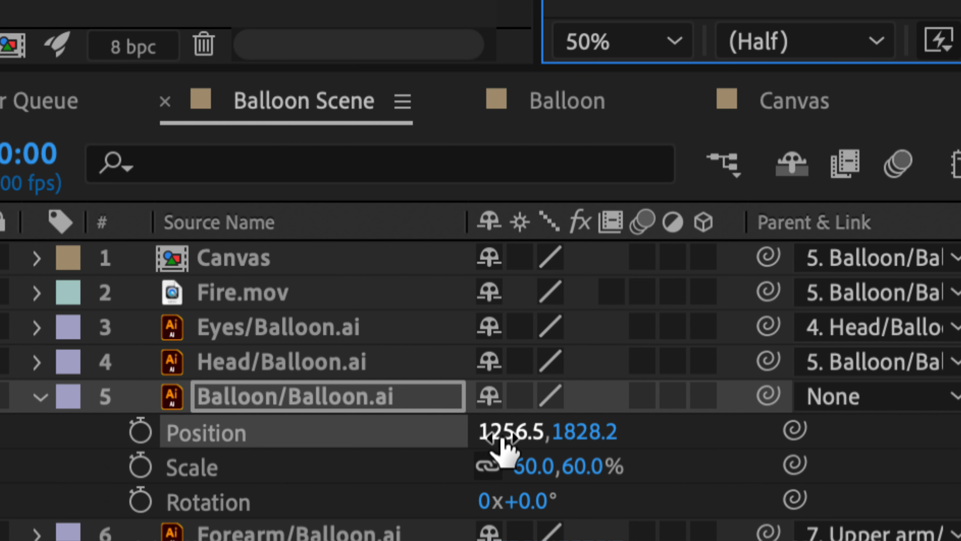
click(186, 450)
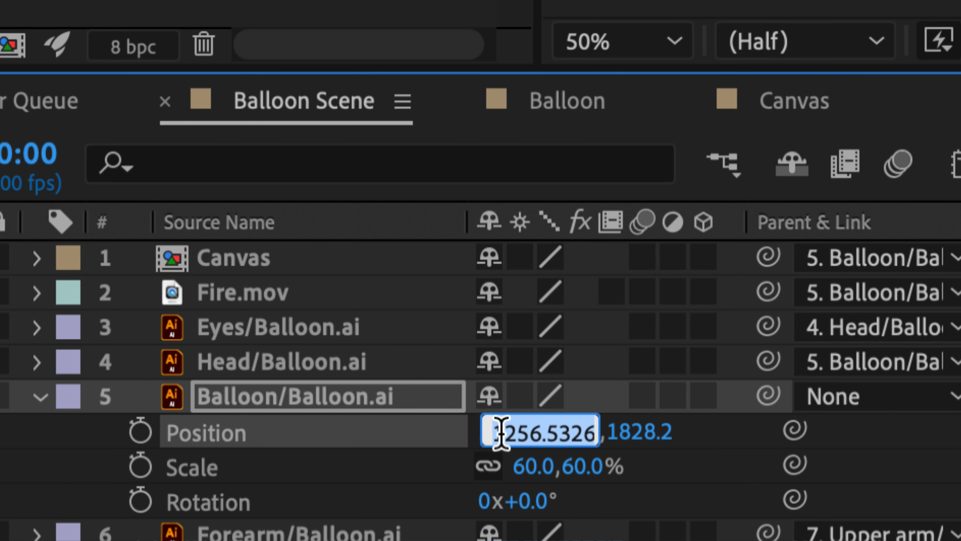
text(844.5)
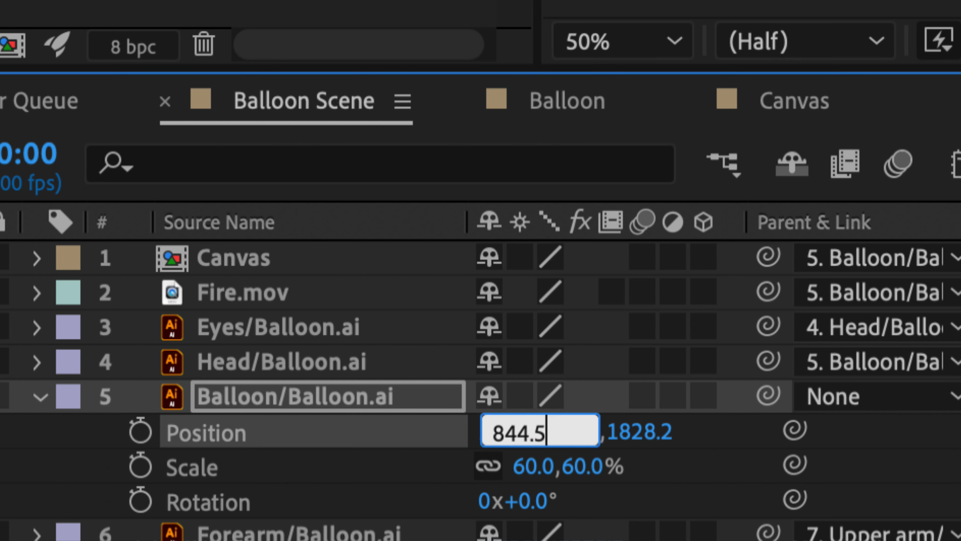
key(Tab)
text(22)
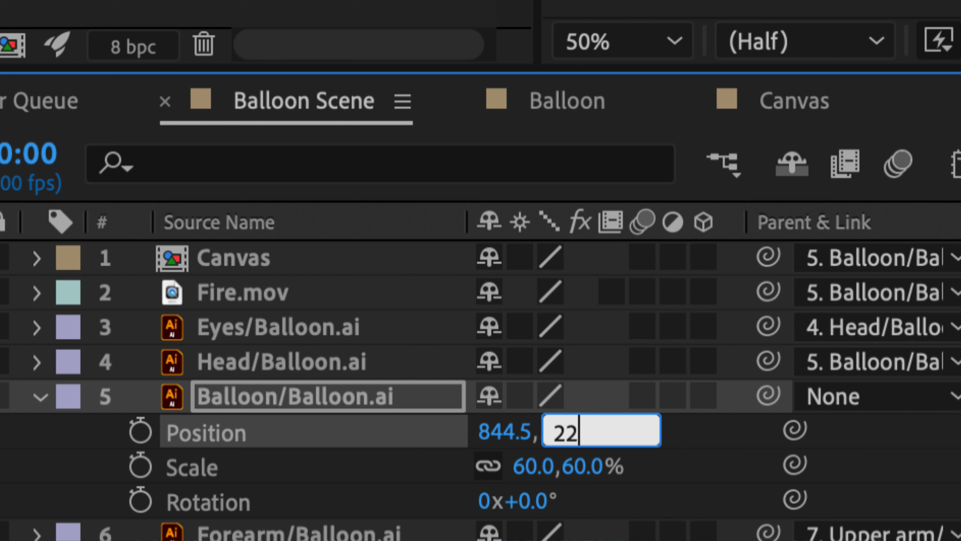
text(50.2)
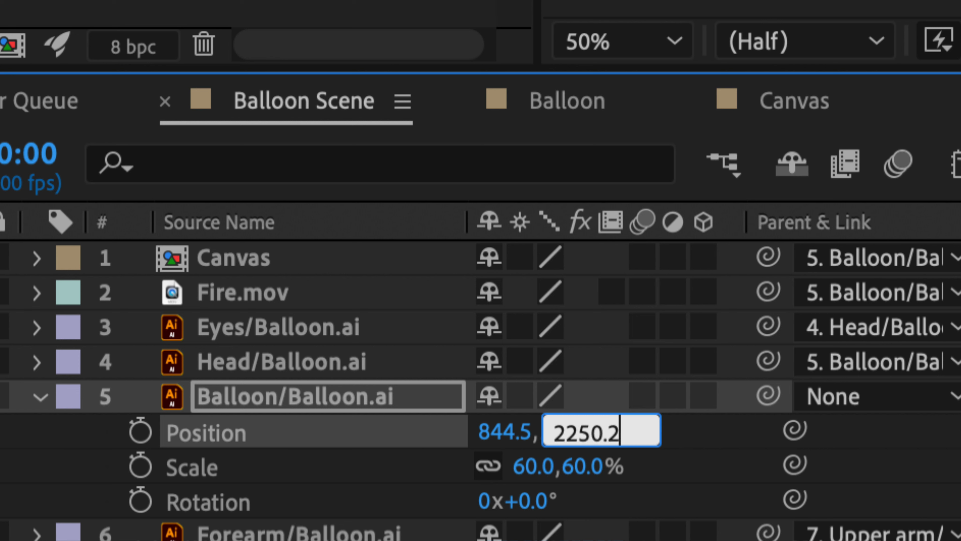
key(Return)
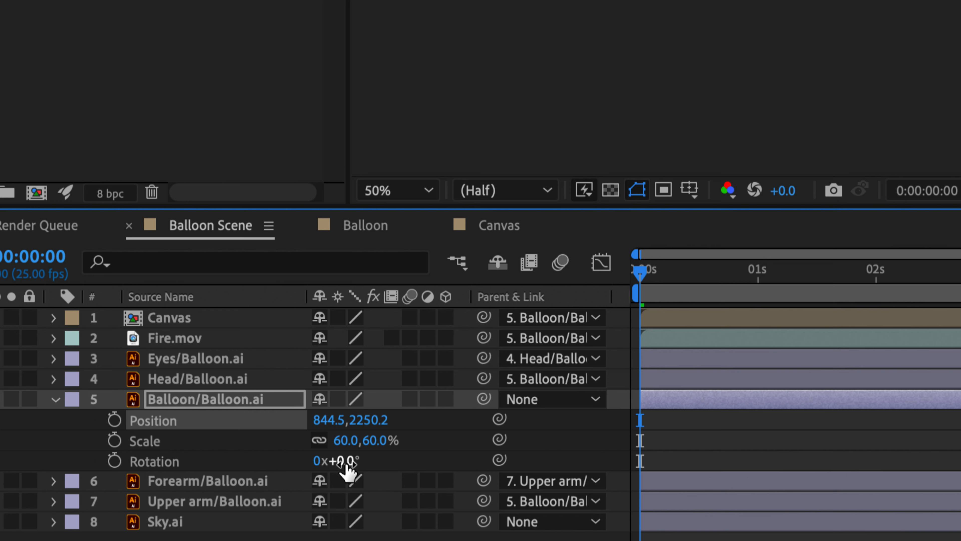
Set the Balloon/Balloon.ai layer's rotation to 19°
click(346, 463)
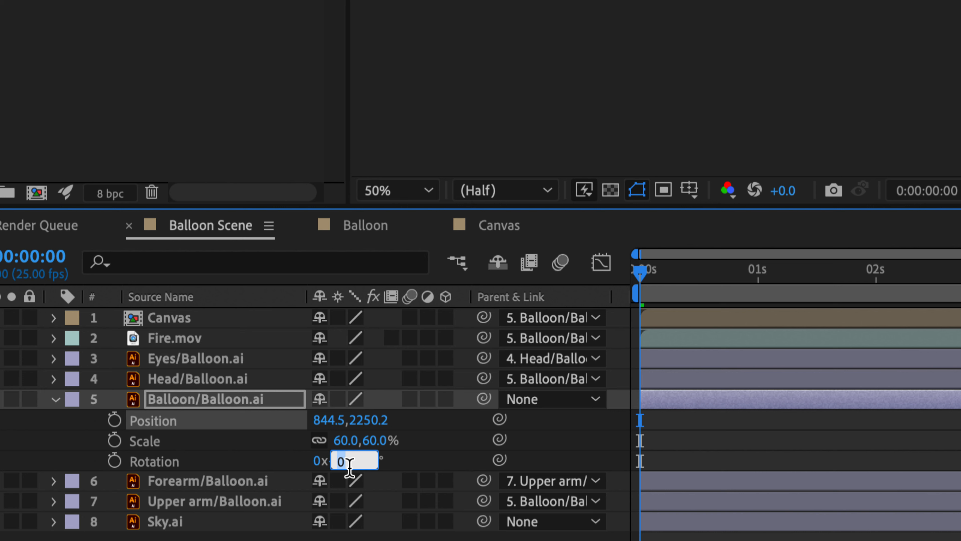
text(19)
key(Return)
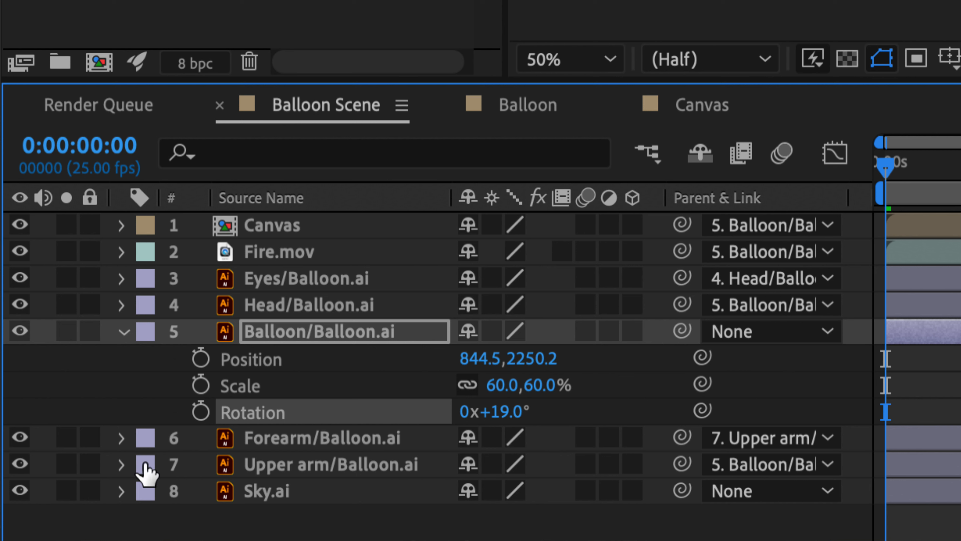
Enable position, scale and rotation keyframes for the Balloon/Balloon.ai layer at 0:00:00:00, and move the current time to 0:00:14:20
click(200, 357)
click(199, 385)
click(201, 411)
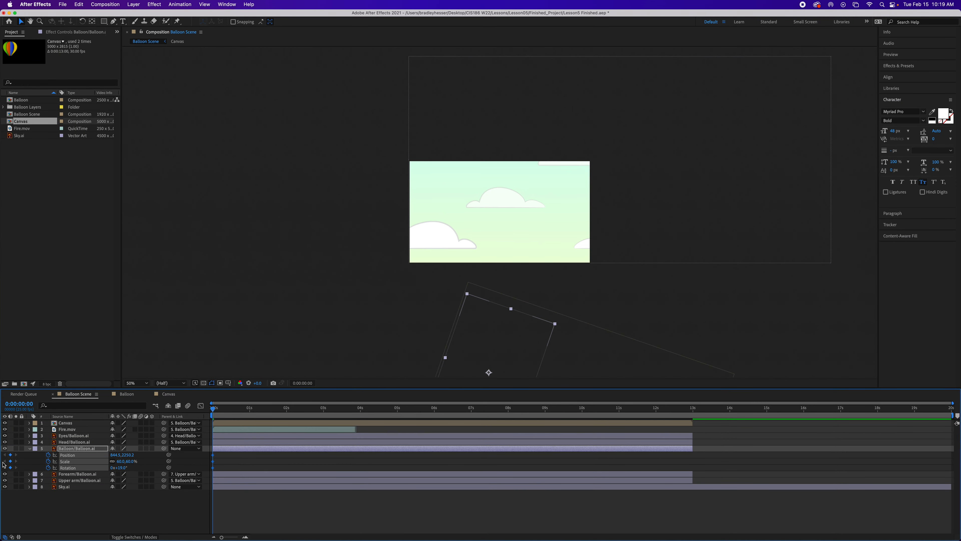
click(19, 402)
text(1420)
key(Return)
Set the Balloon composition's duration to 0:00:20:00 in its composition settings
click(123, 396)
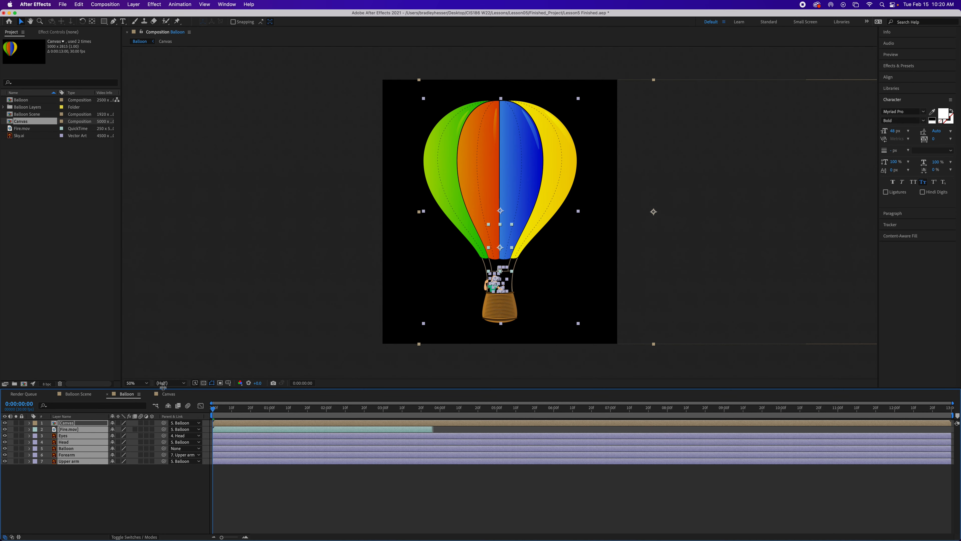
click(105, 4)
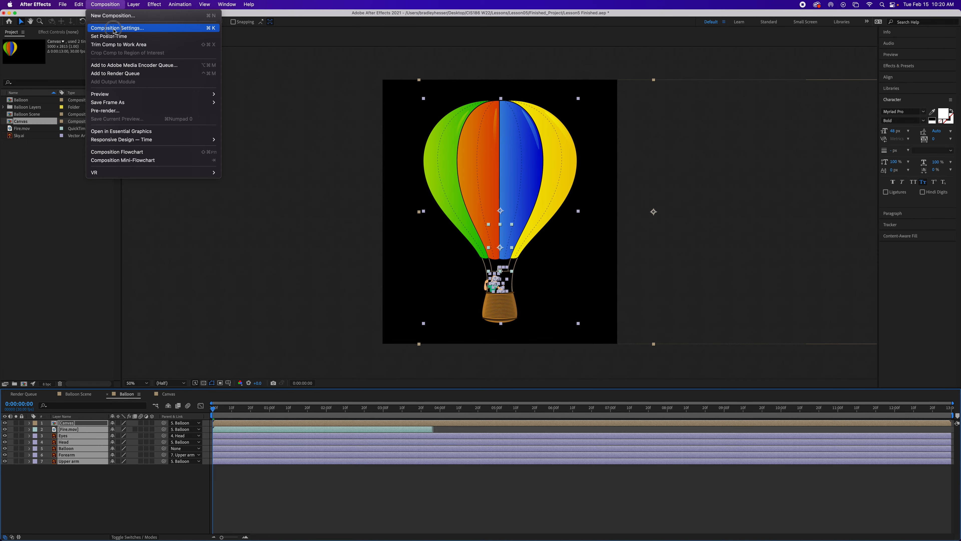
click(113, 29)
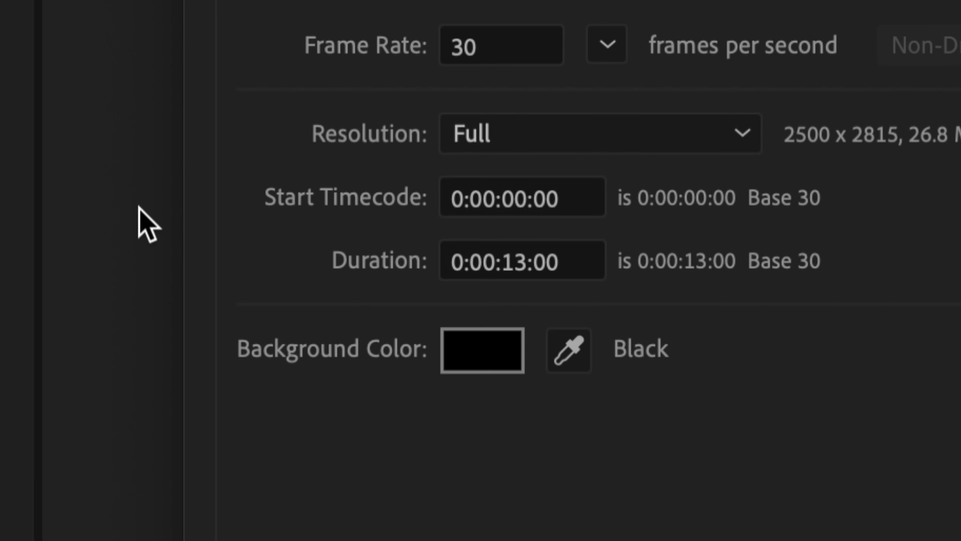
click(517, 266)
double_click(516, 266)
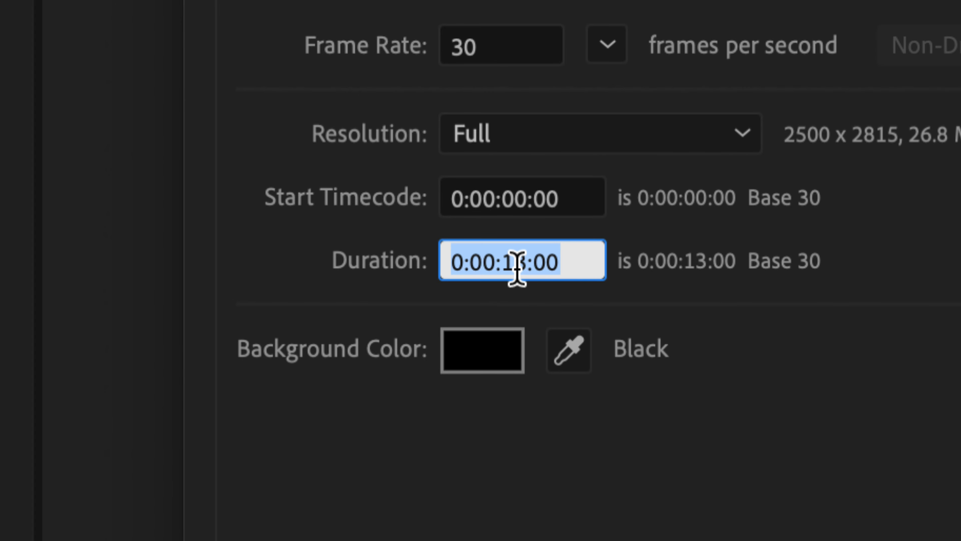
text(2000)
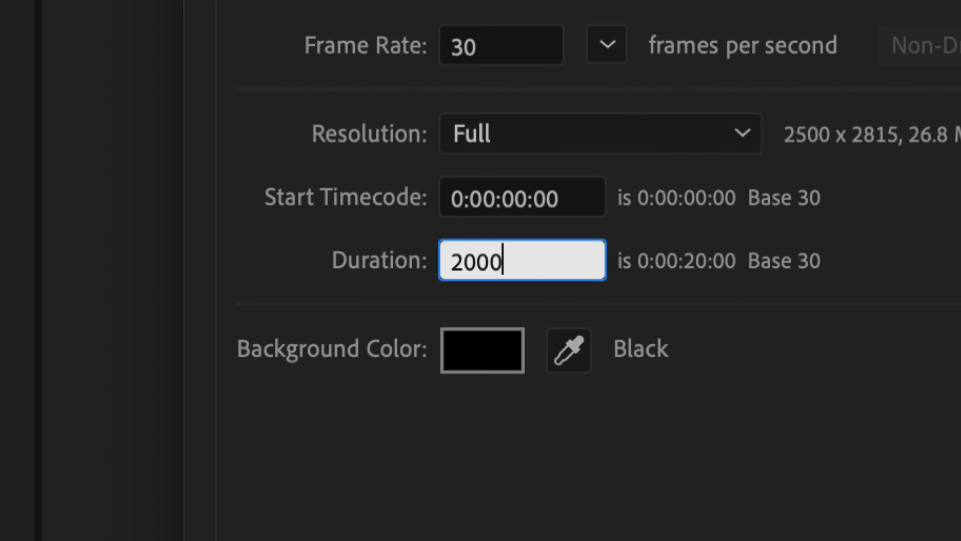
key(Return)
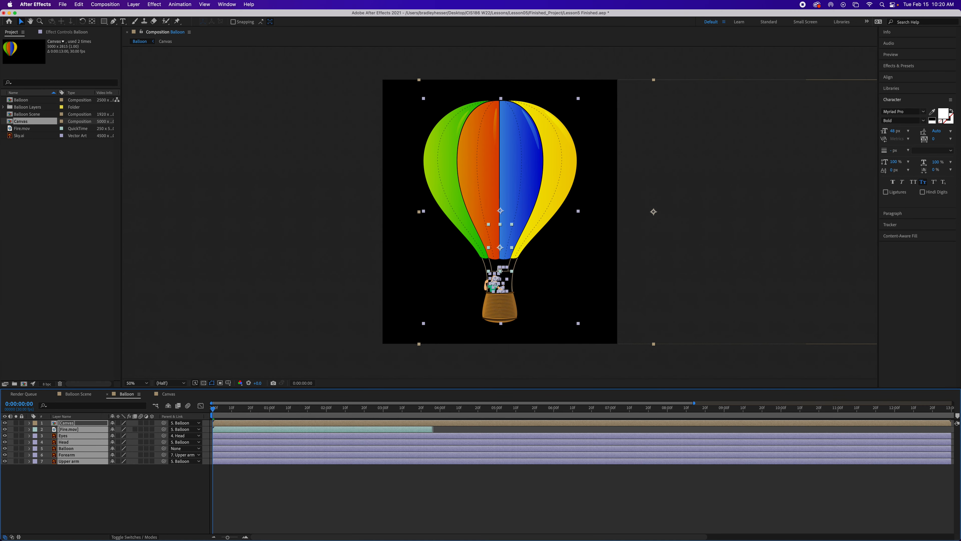
In Balloon Scene, extend the Eyes, Head, Balloon, Forearm and Upper arm layers to the end of the composition at 20 seconds
click(77, 394)
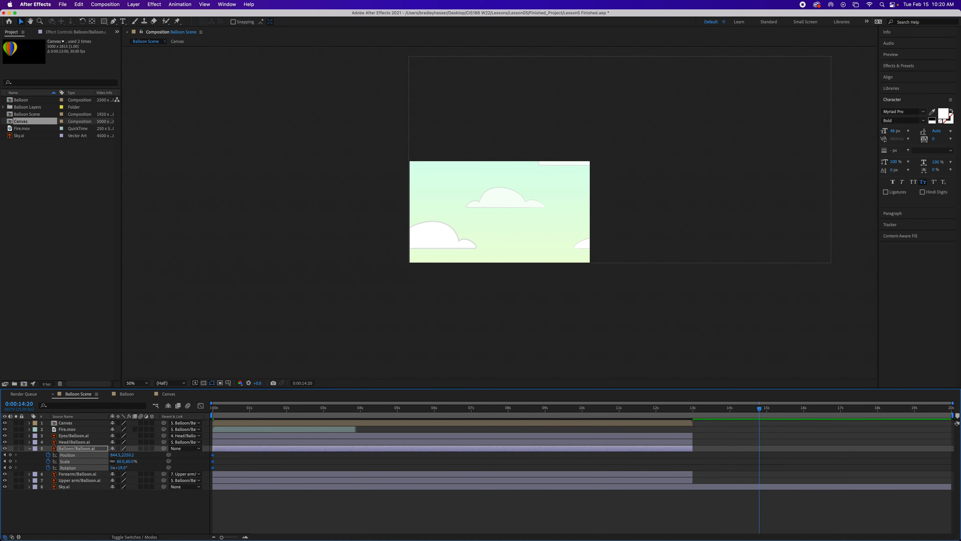
drag(693, 435, 769, 435)
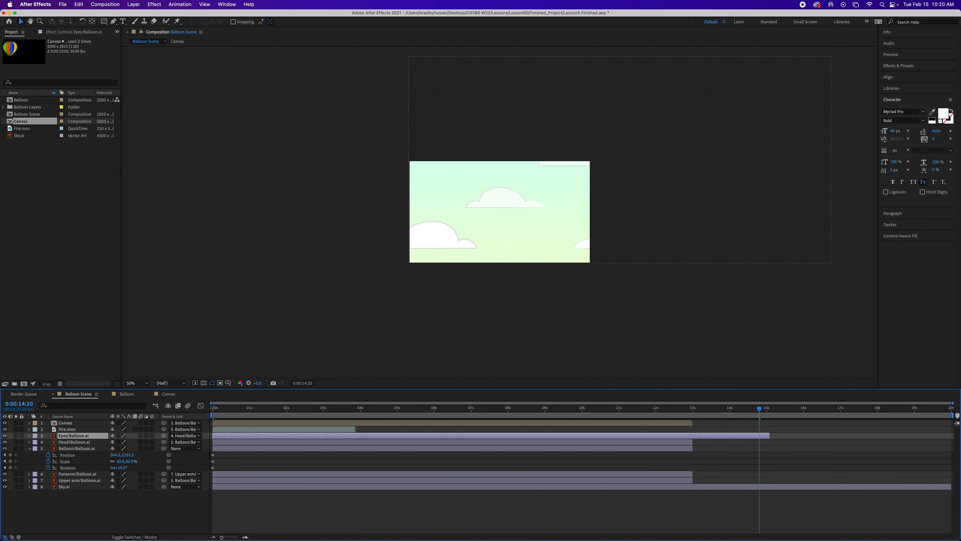
drag(693, 442, 769, 442)
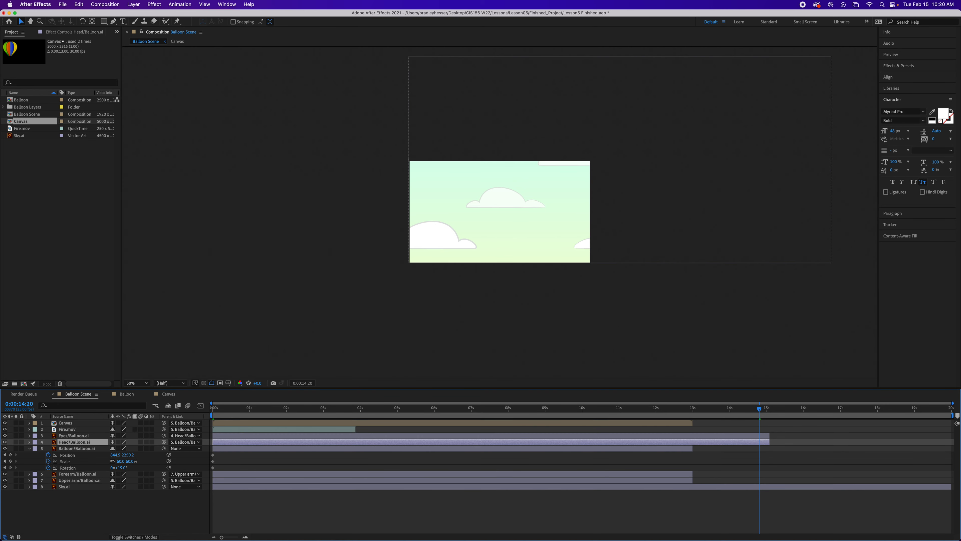
click(692, 423)
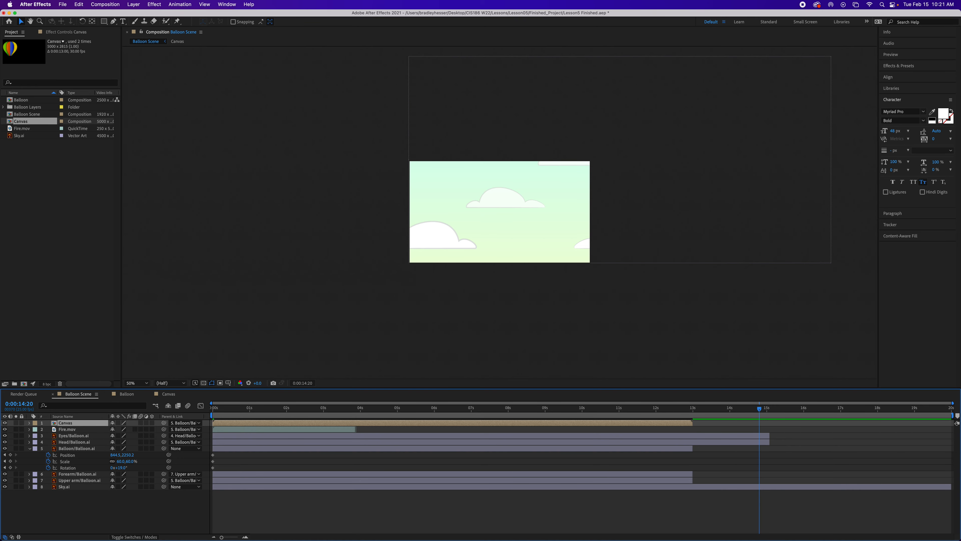
drag(769, 436, 953, 435)
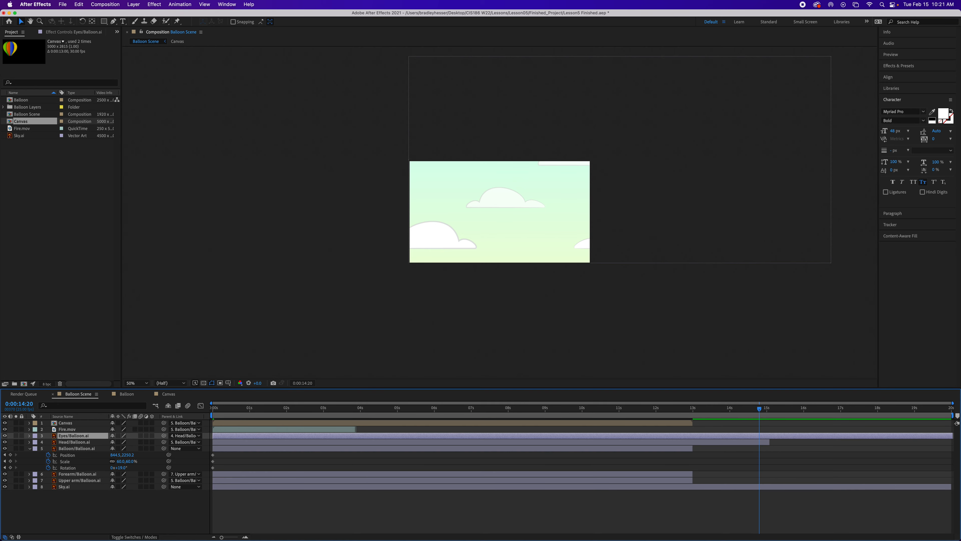
drag(770, 442, 953, 442)
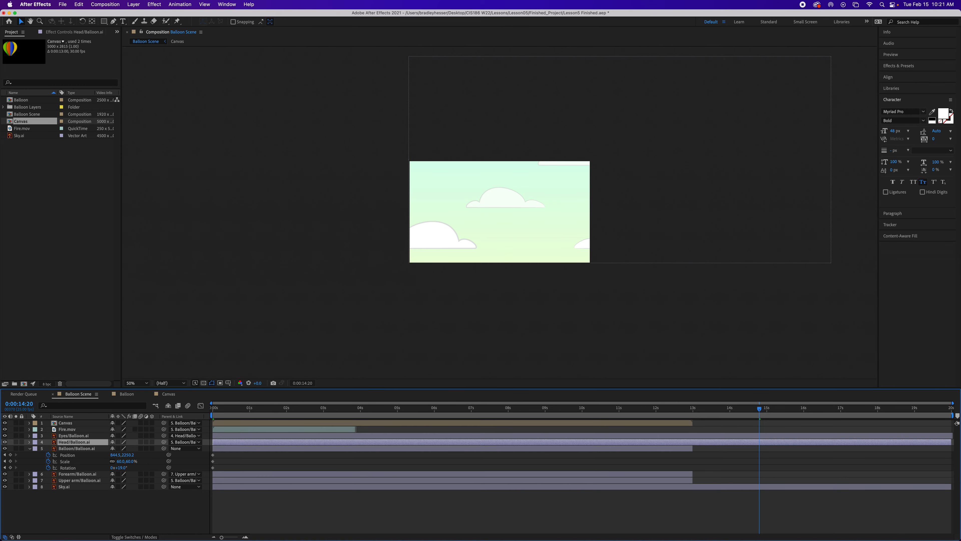
drag(692, 448, 949, 448)
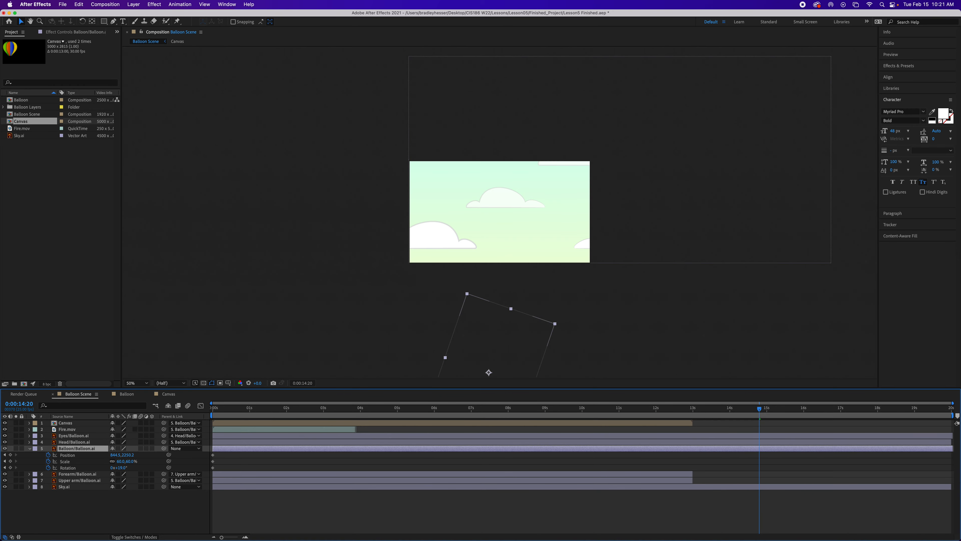
click(74, 442)
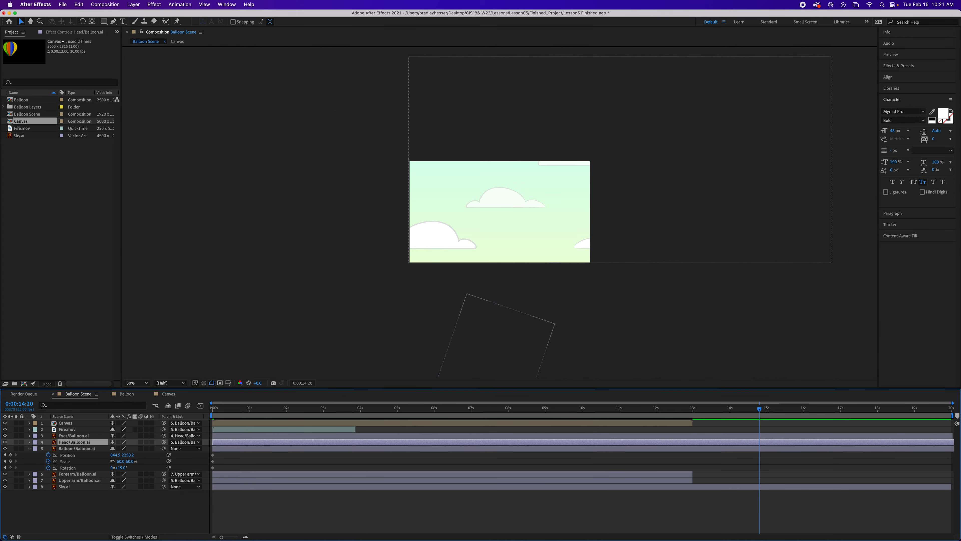
drag(693, 473, 953, 473)
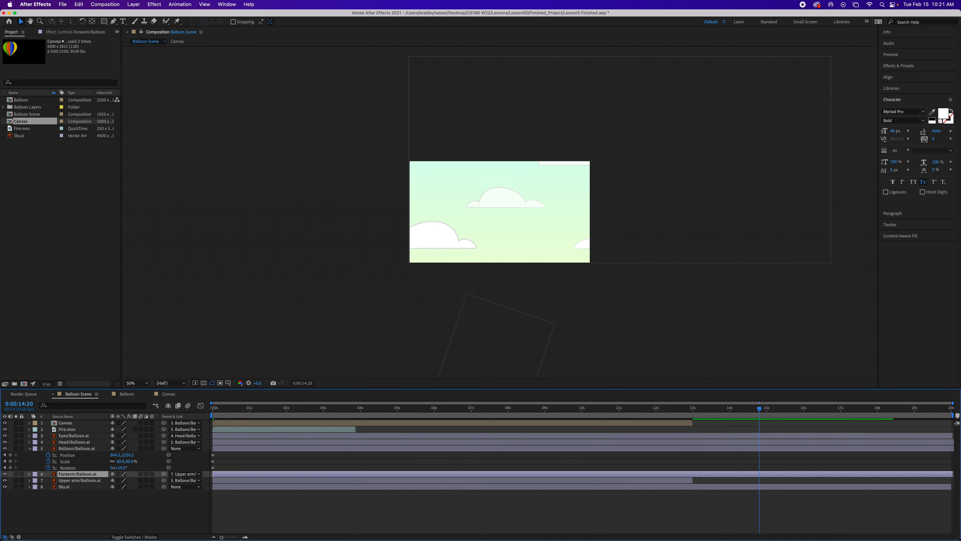
drag(693, 480, 953, 480)
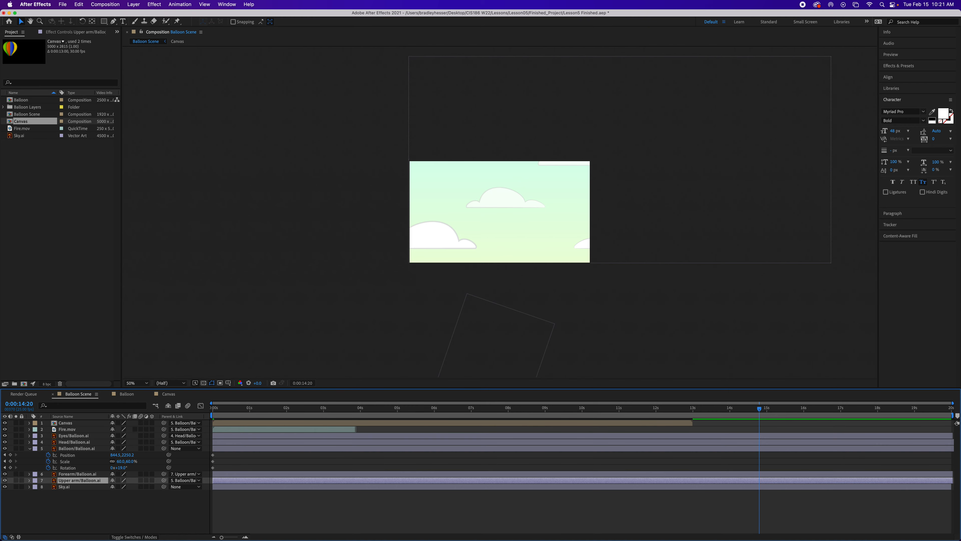
Delete the Canvas layer from Balloon Scene and add the Canvas composition back from the project
click(692, 423)
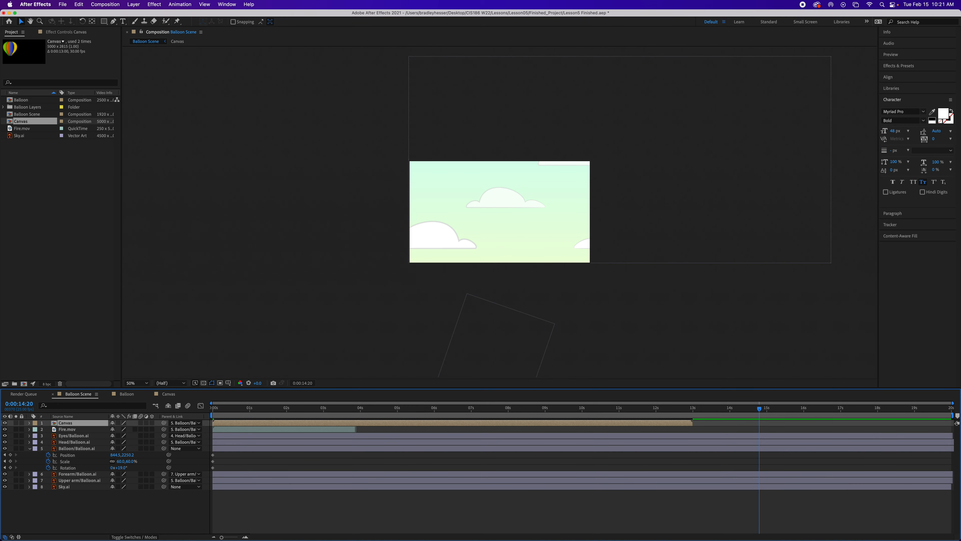
click(168, 394)
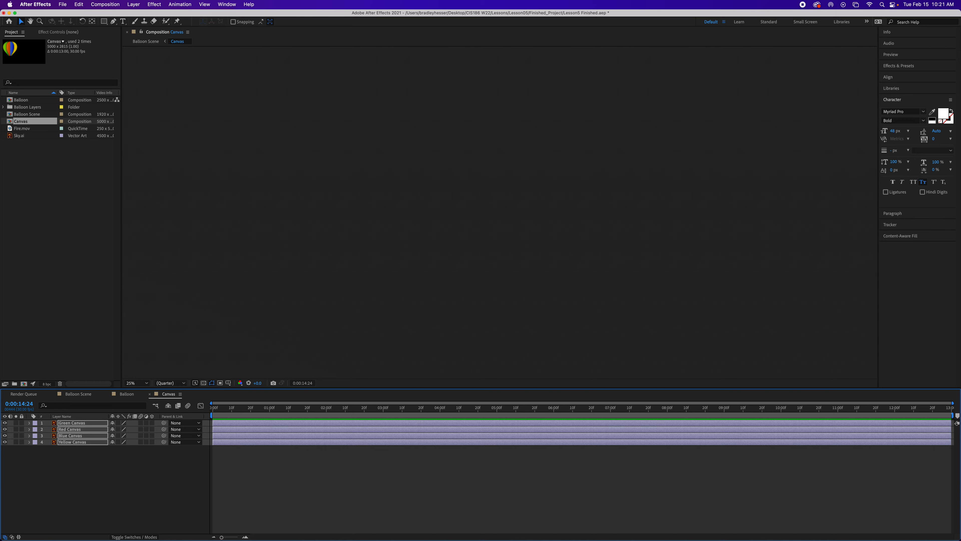
click(78, 393)
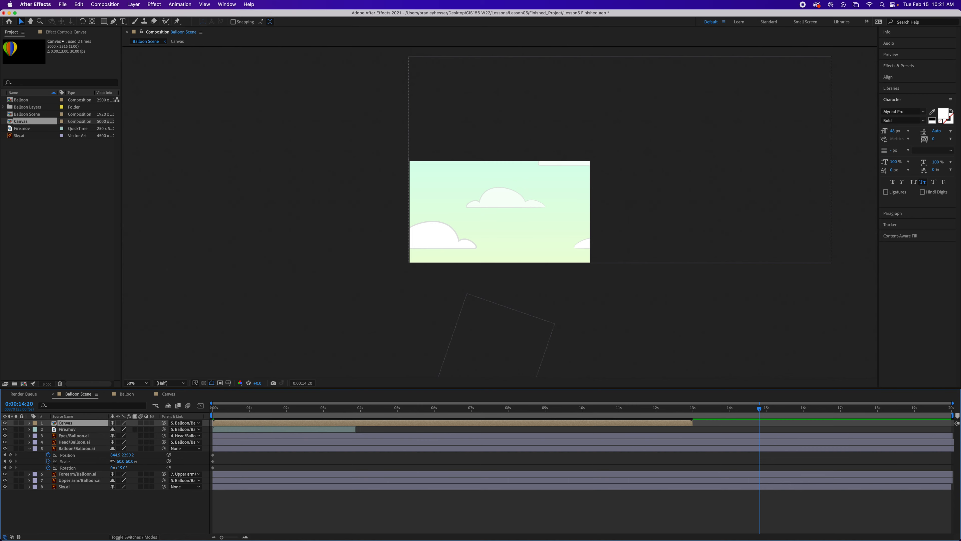
key(Delete)
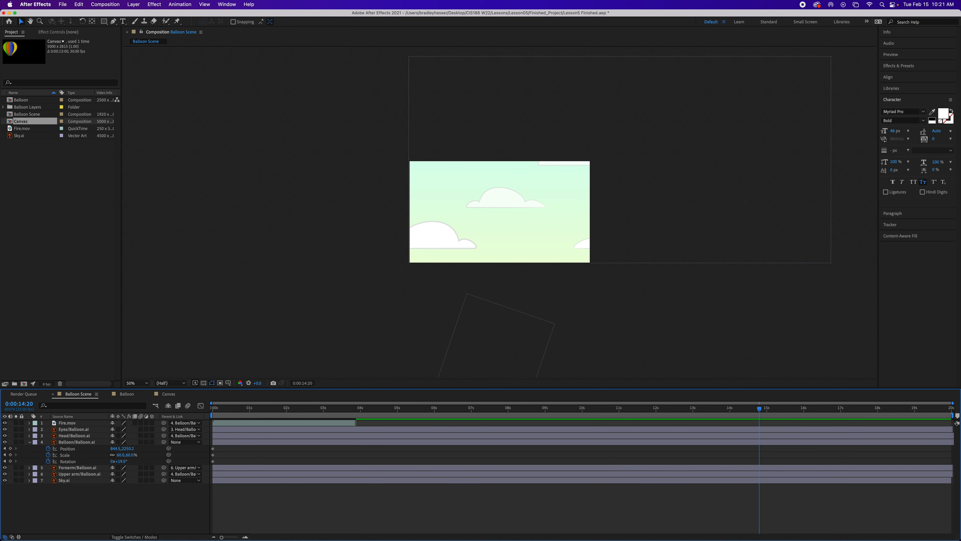
click(20, 121)
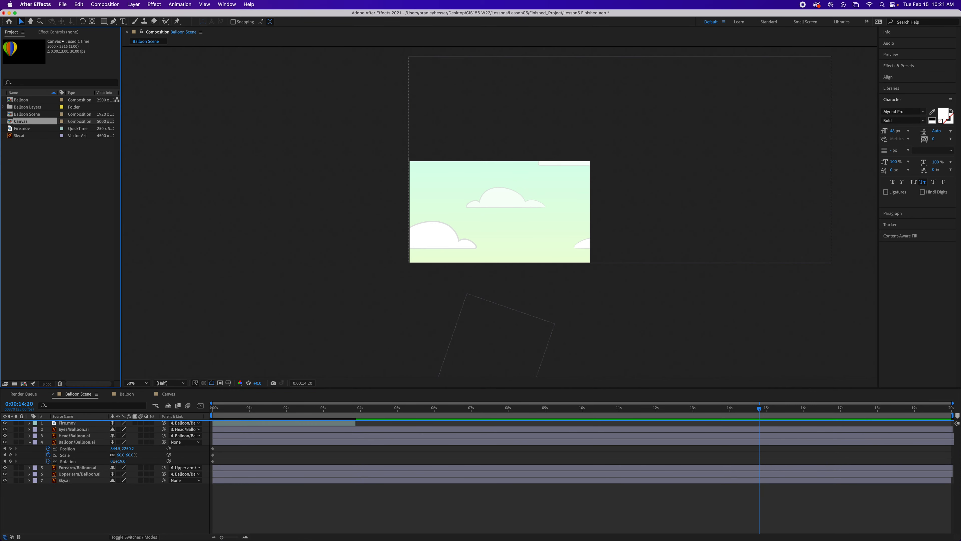
key(super+slash)
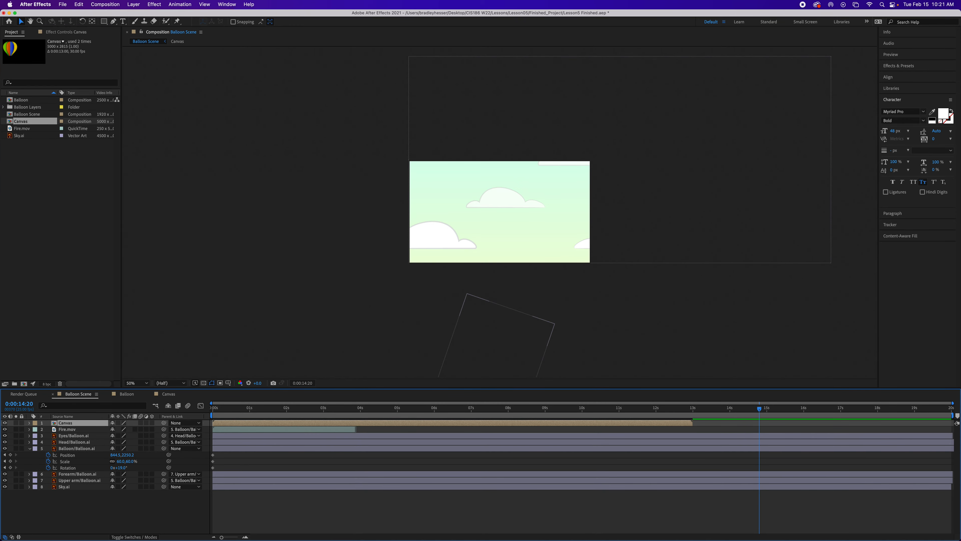
Set the Canvas composition's duration to 0:00:20:00 and extend its four canvas layers to the composition's end
click(168, 394)
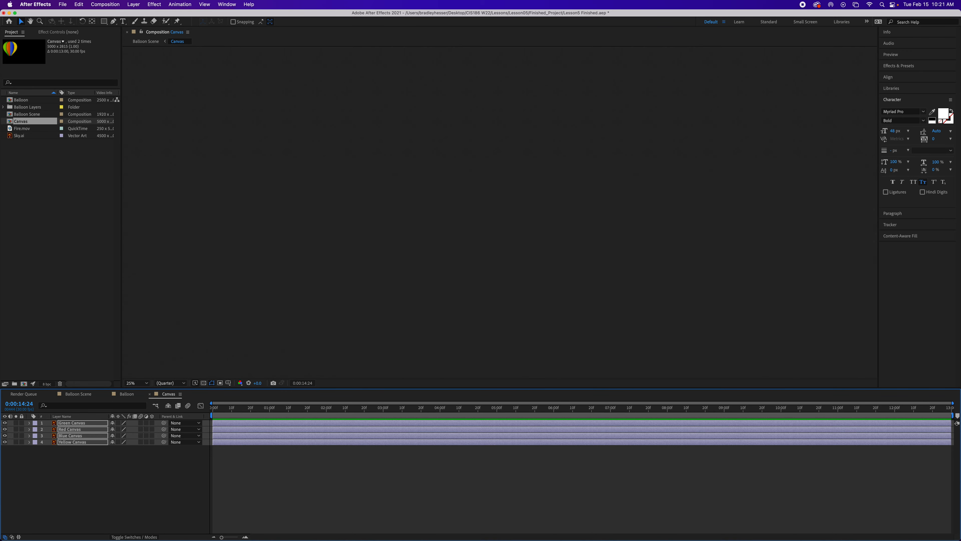
click(105, 4)
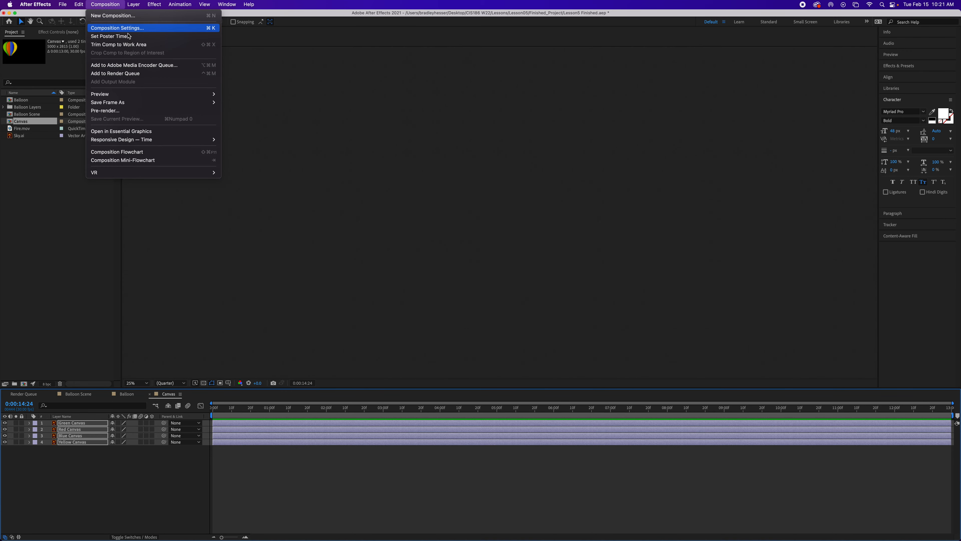
click(114, 25)
click(204, 220)
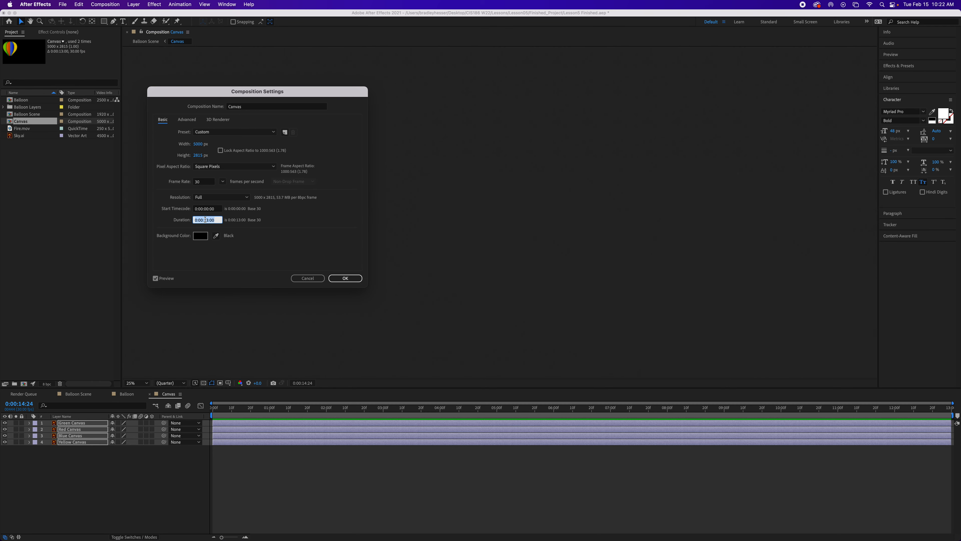
text(2000)
key(Return)
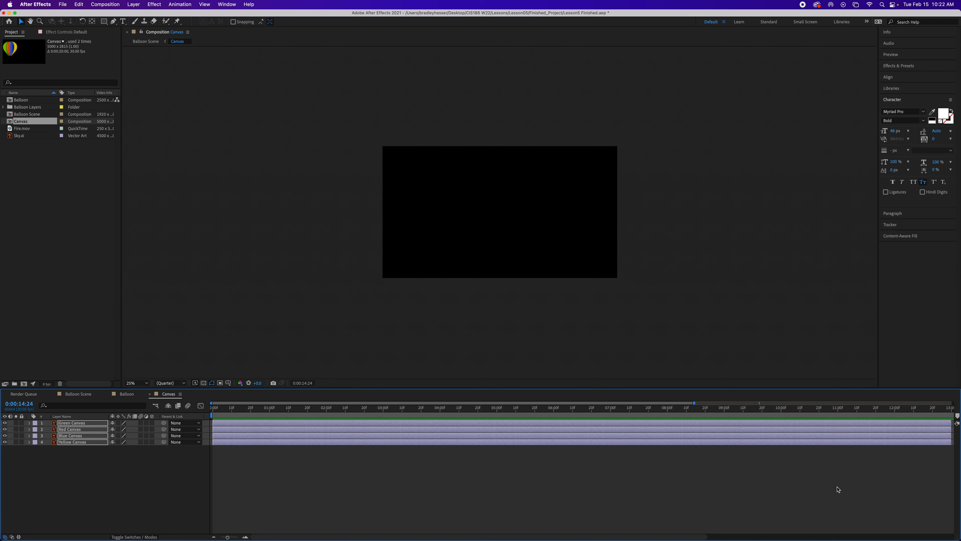
drag(707, 537, 957, 537)
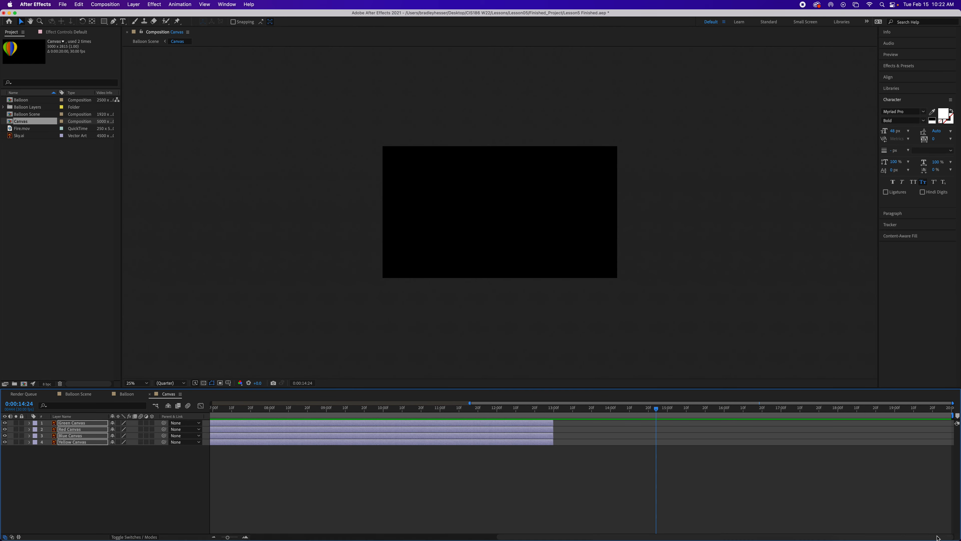
drag(554, 428, 957, 425)
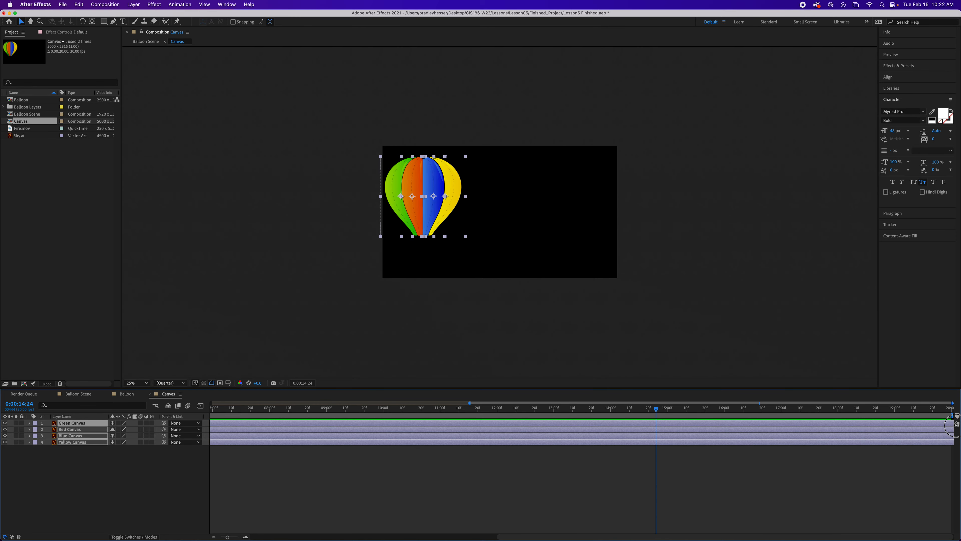
Replace the short Canvas layer in Balloon Scene with the lengthened Canvas composition at the top of the layer stack, saving the project
click(79, 394)
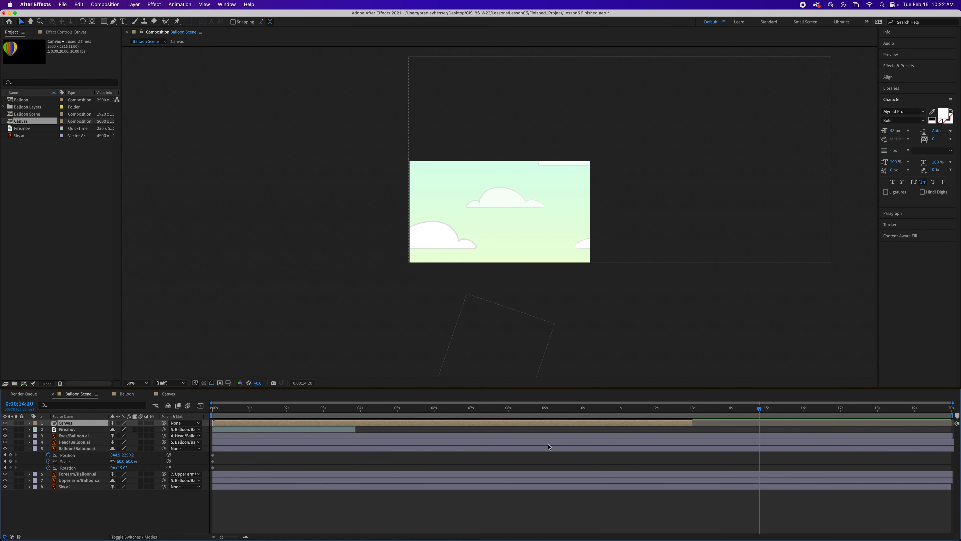
click(676, 430)
click(678, 423)
key(Delete)
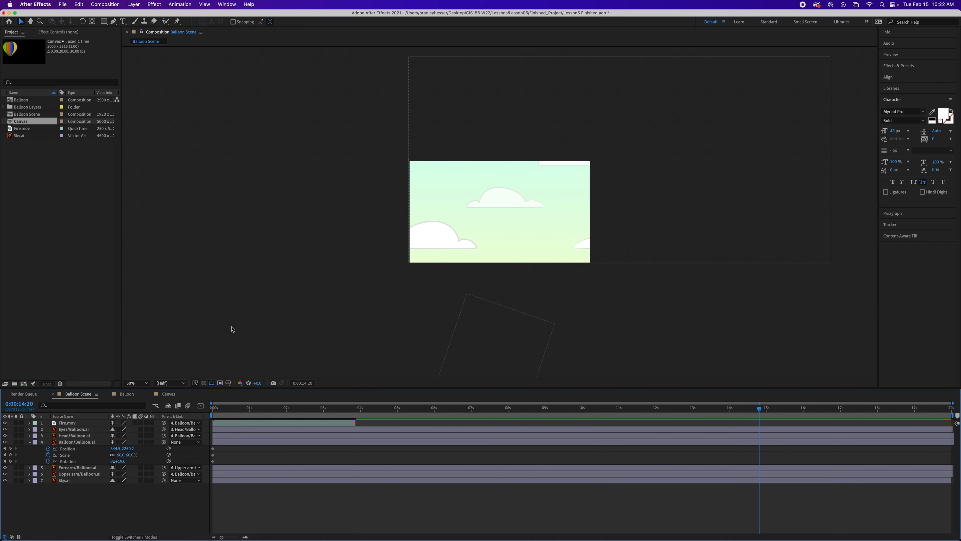
key(super+s)
drag(10, 122, 45, 422)
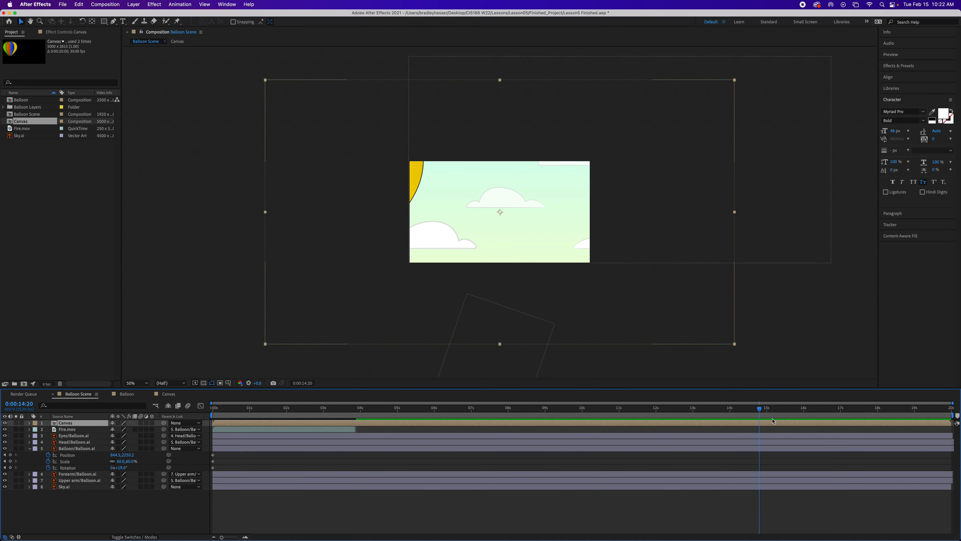
Parent the Canvas layer to 5. Balloon/Balloon.ai and return the current time to 0:00:00:00
drag(761, 411, 312, 438)
click(185, 423)
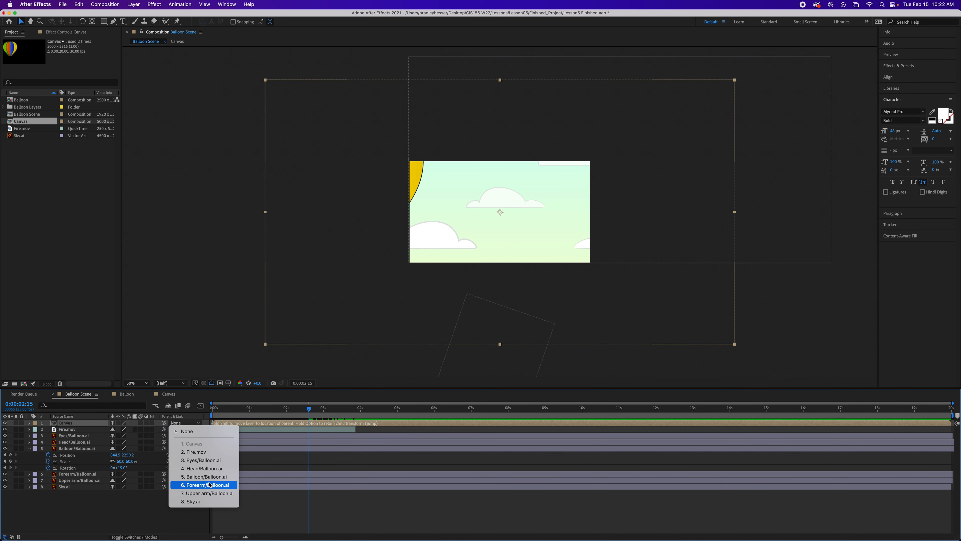
click(206, 477)
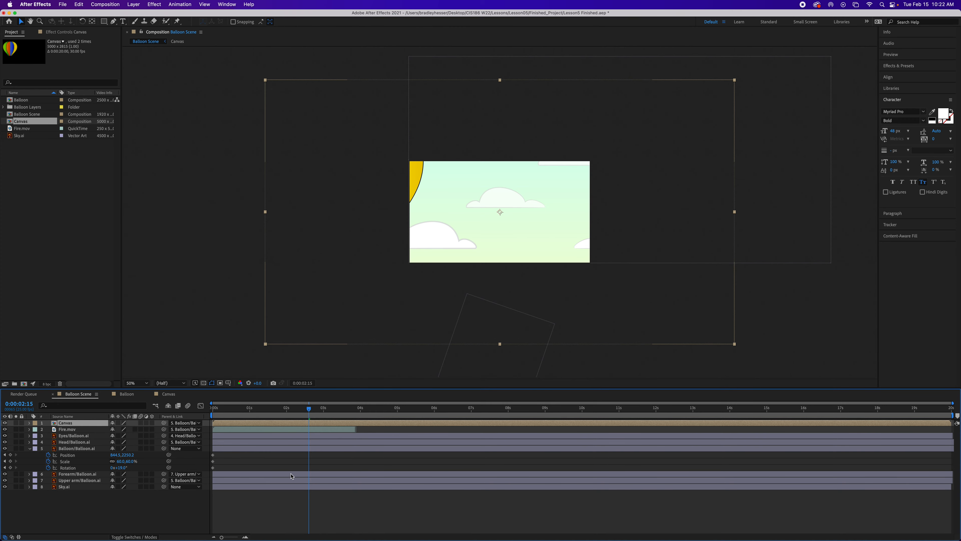
drag(309, 412, 212, 420)
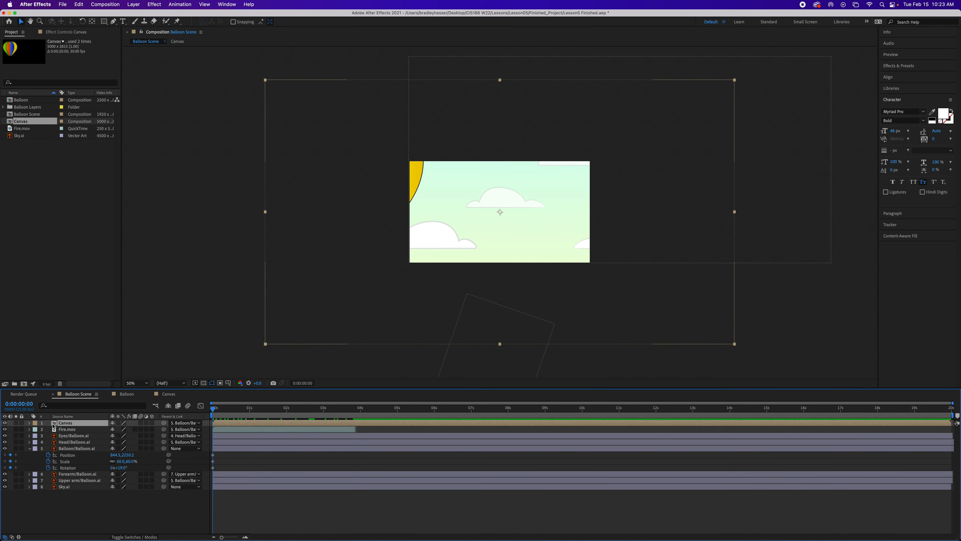
Examine the Canvas, Balloon and Balloon Scene compositions to compare how the coloured canvas lines up with the balloon
double_click(53, 424)
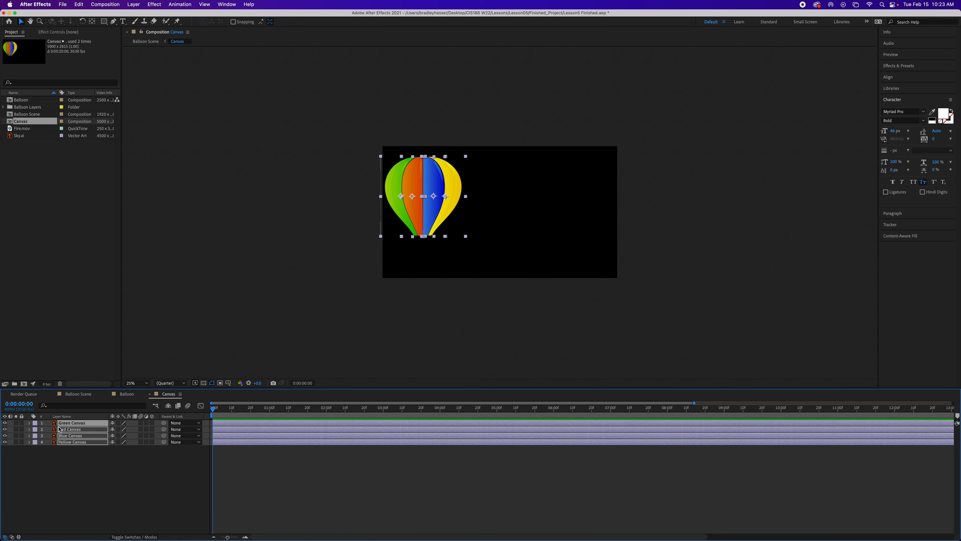
click(77, 394)
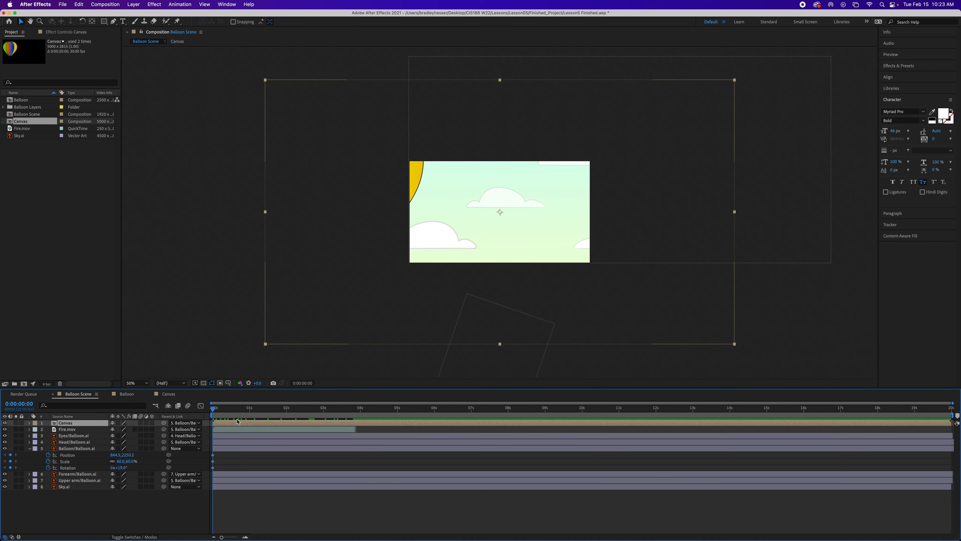
mouse_move(215, 410)
mouse_down()
mouse_move(244, 411)
mouse_move(208, 417)
mouse_up()
scroll(509, 307, up, 2)
scroll(509, 307, down, 2)
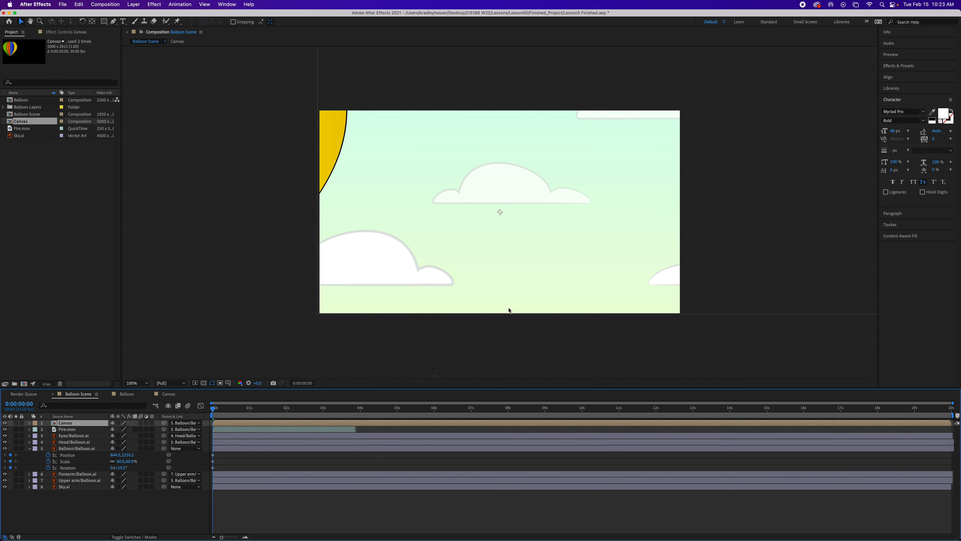
click(133, 396)
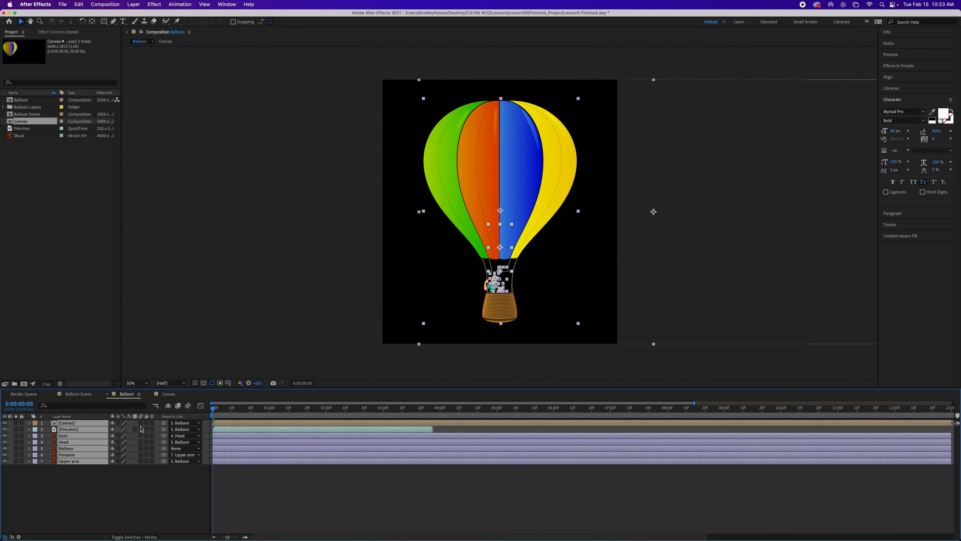
click(168, 394)
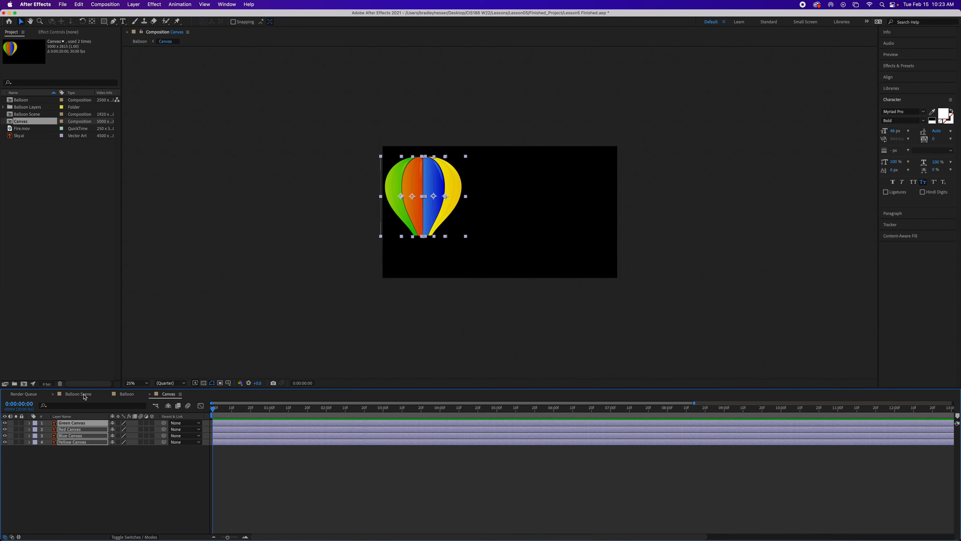
click(78, 394)
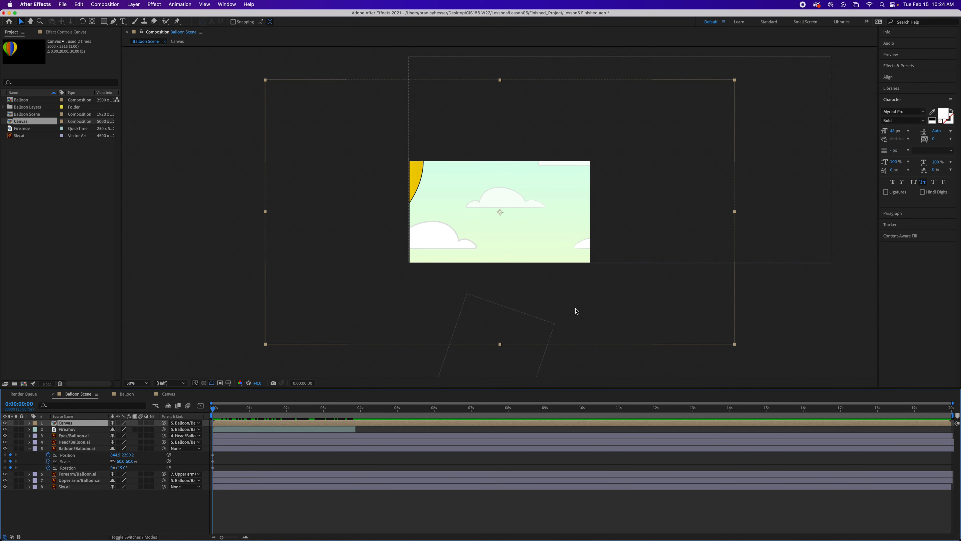
scroll(577, 316, up, 2)
scroll(577, 317, down, 2)
scroll(577, 318, down, 1)
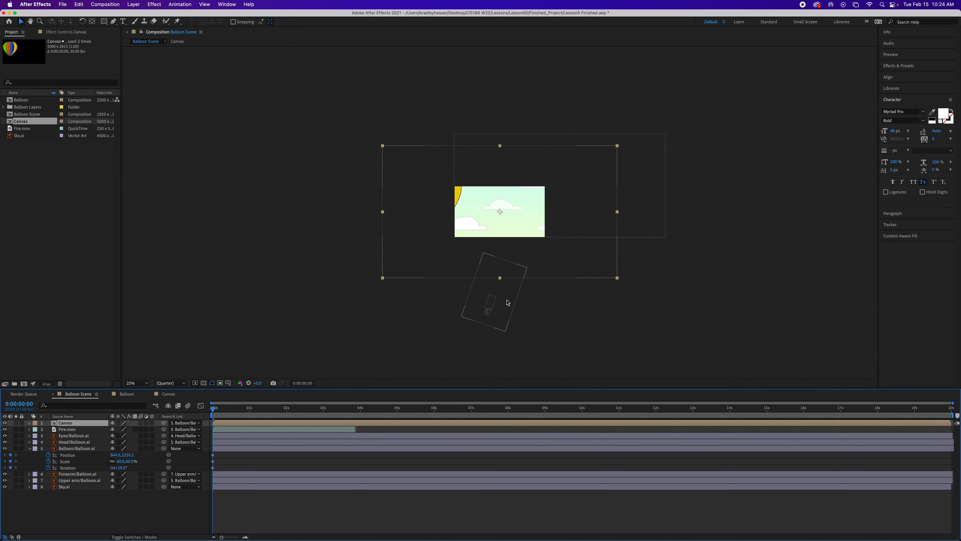
Try to move the balloon up into the frame, undo that move, and reposition the Canvas layer lower around the balloon outline
drag(506, 304, 515, 243)
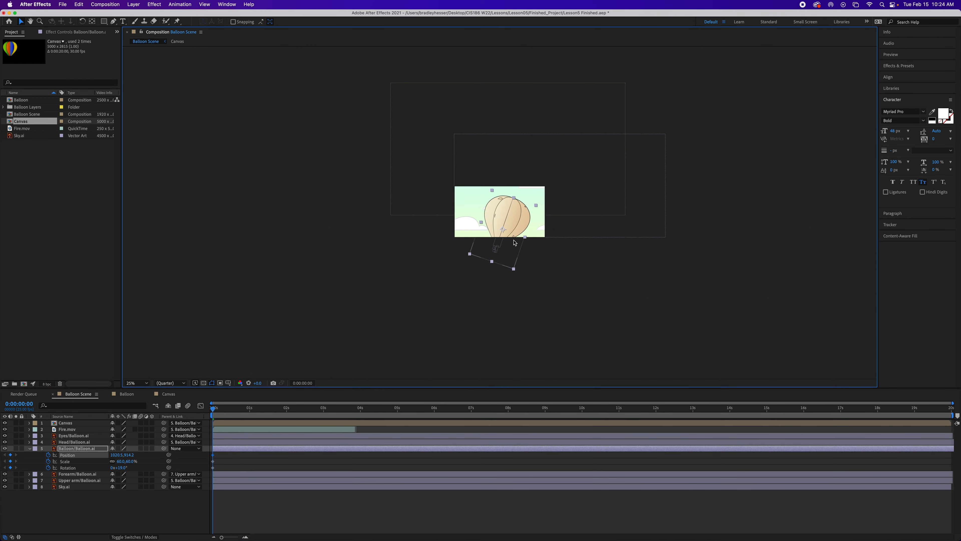
key(super+z)
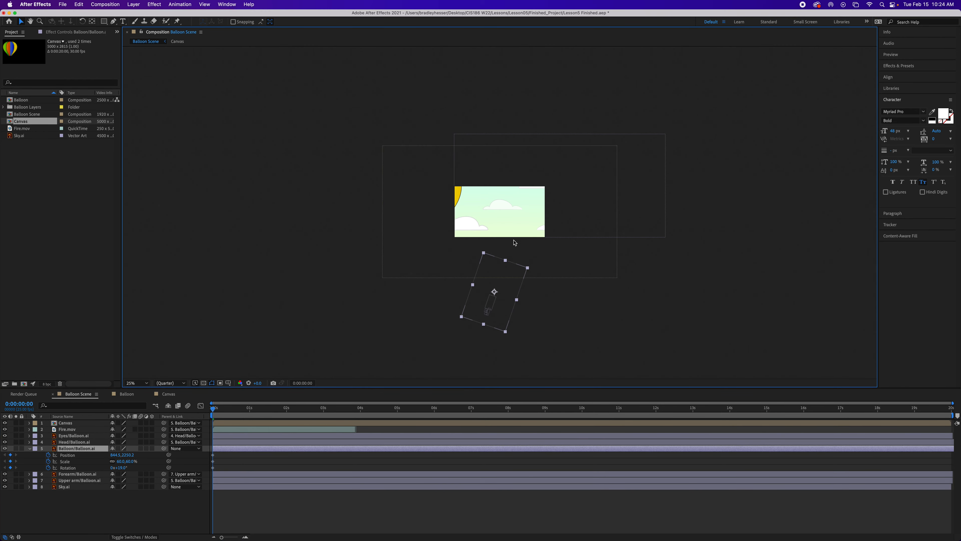
click(63, 426)
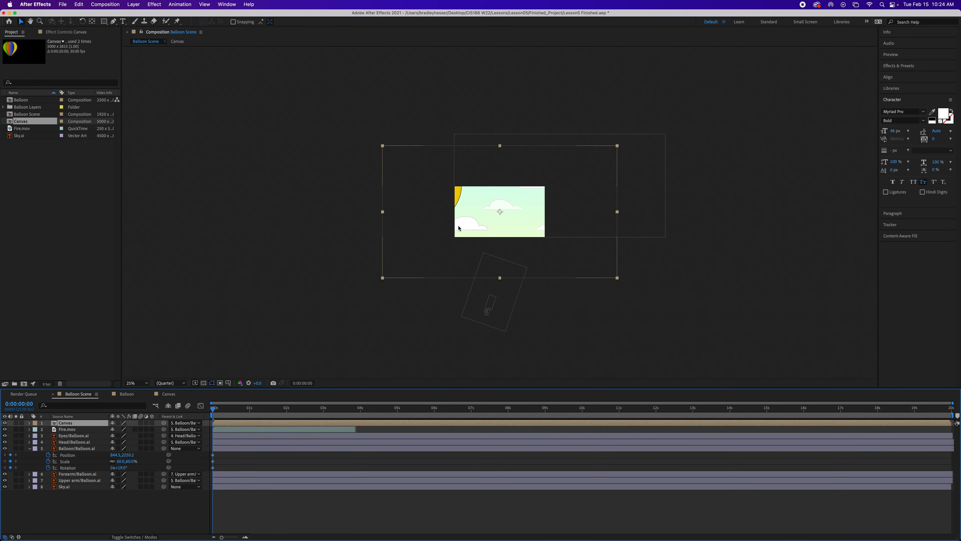
drag(459, 200, 533, 289)
Compare the layers of the Balloon and Canvas compositions with those in Balloon Scene
click(133, 395)
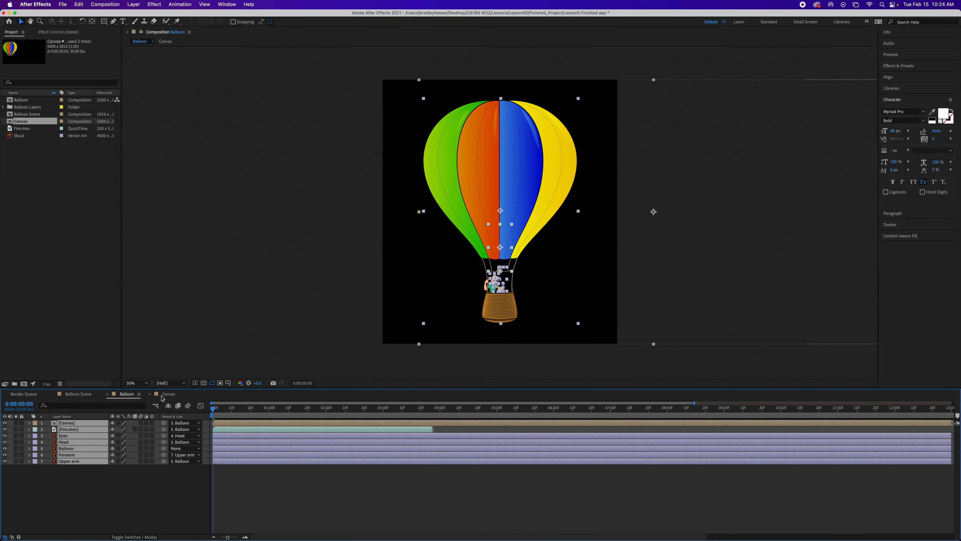
click(163, 396)
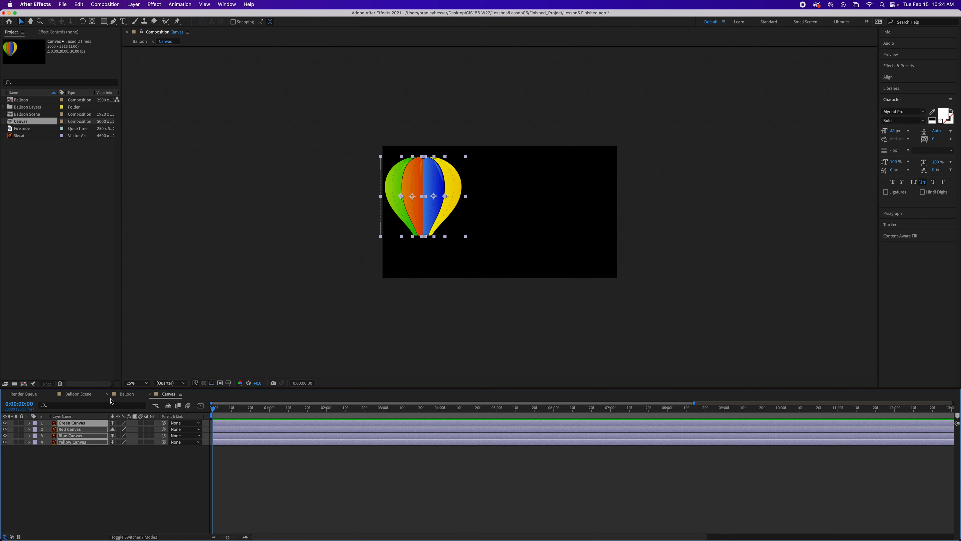
click(125, 396)
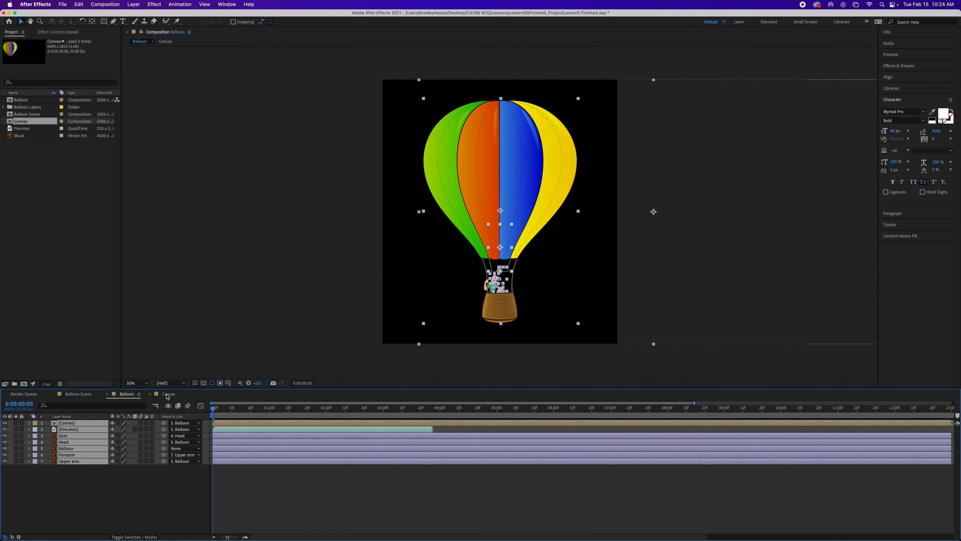
click(79, 395)
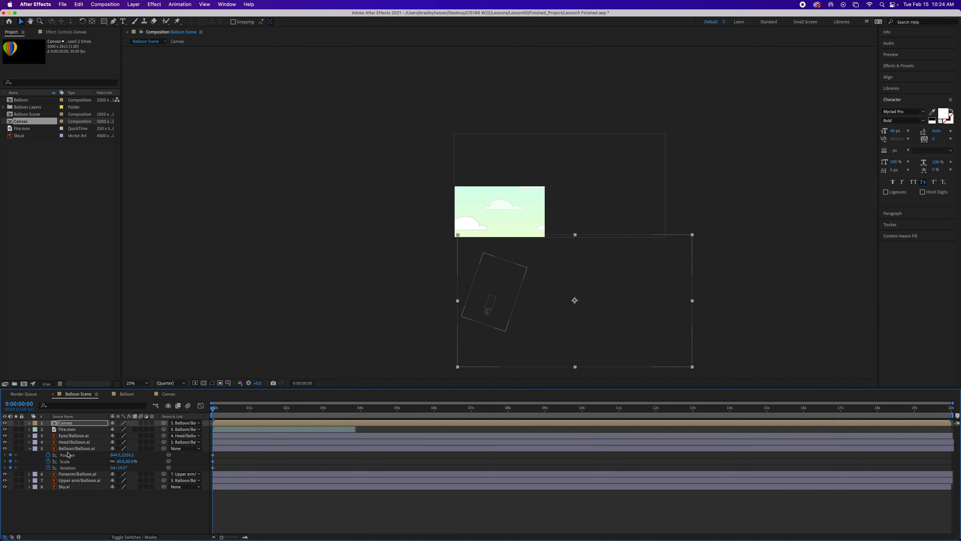
Select all seven layers in the Balloon composition, from Upper arm up to Canvas
click(127, 394)
click(101, 485)
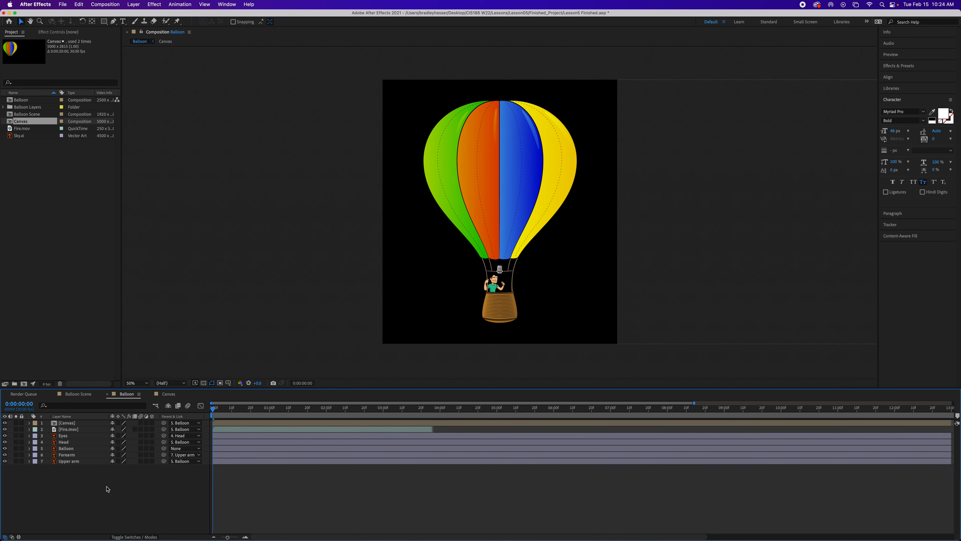
drag(82, 481, 81, 425)
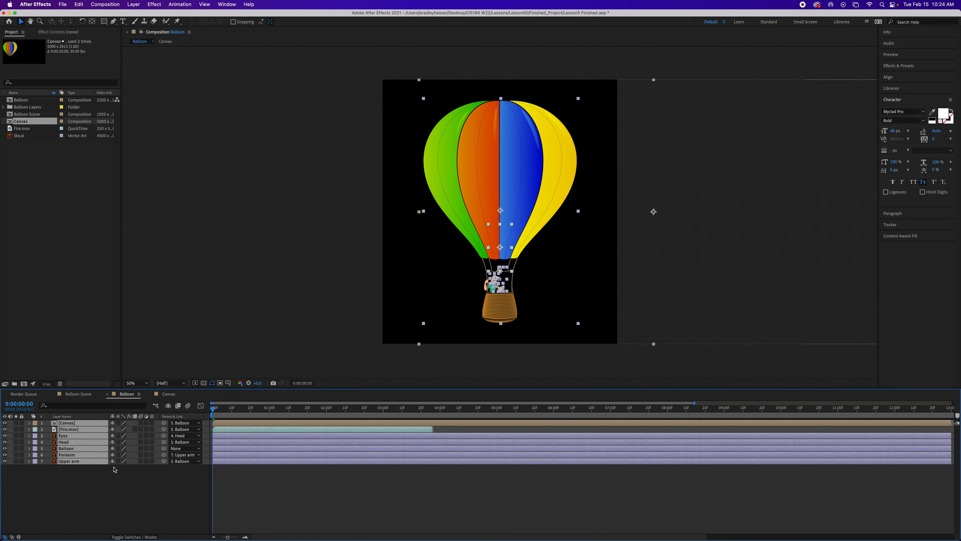
Move the Upper arm/Balloon.ai layer above Forearm/Balloon.ai in Balloon Scene
click(78, 394)
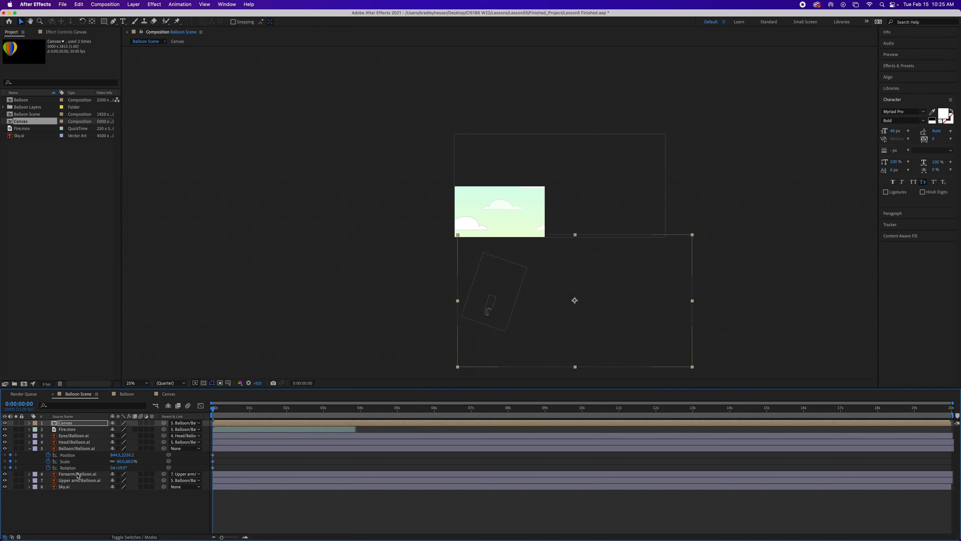
mouse_move(70, 482)
mouse_down()
mouse_move(71, 436)
mouse_move(74, 474)
mouse_up()
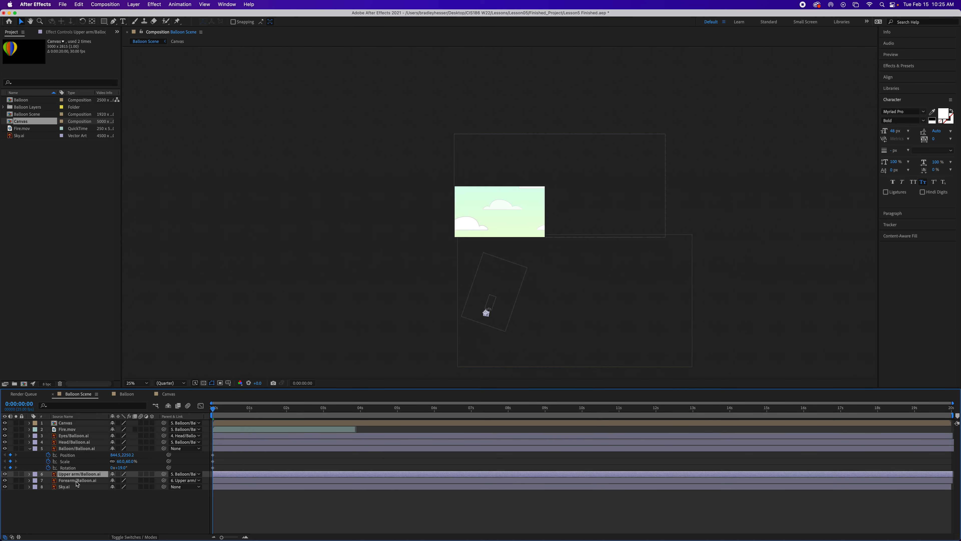
click(78, 480)
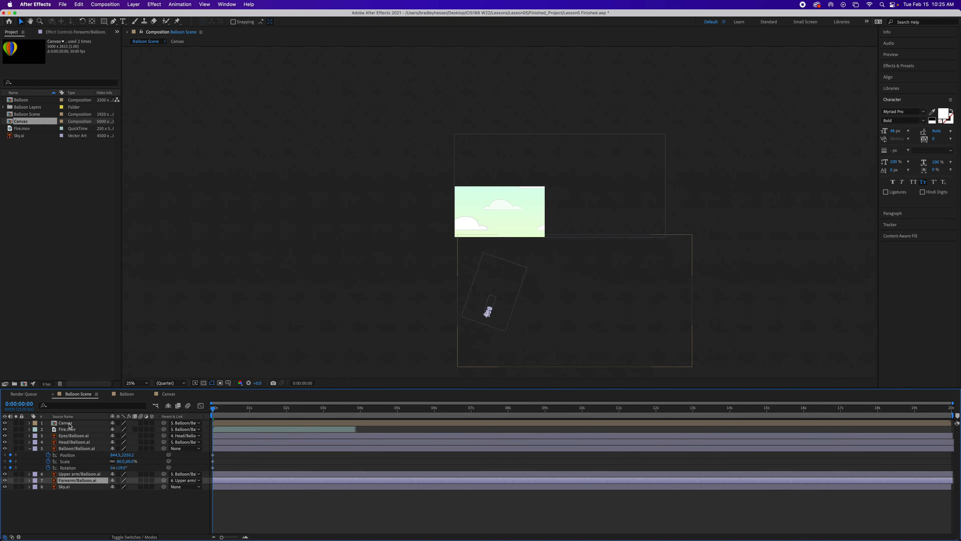
Replace the seven balloon layers in Balloon Scene with copies of the Balloon composition's layers, keeping Sky.ai
click(125, 394)
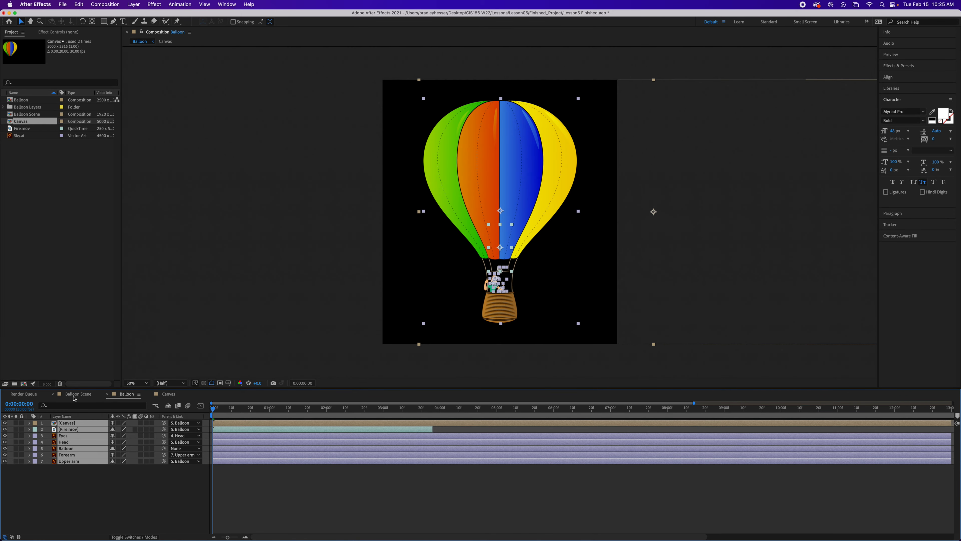
click(76, 394)
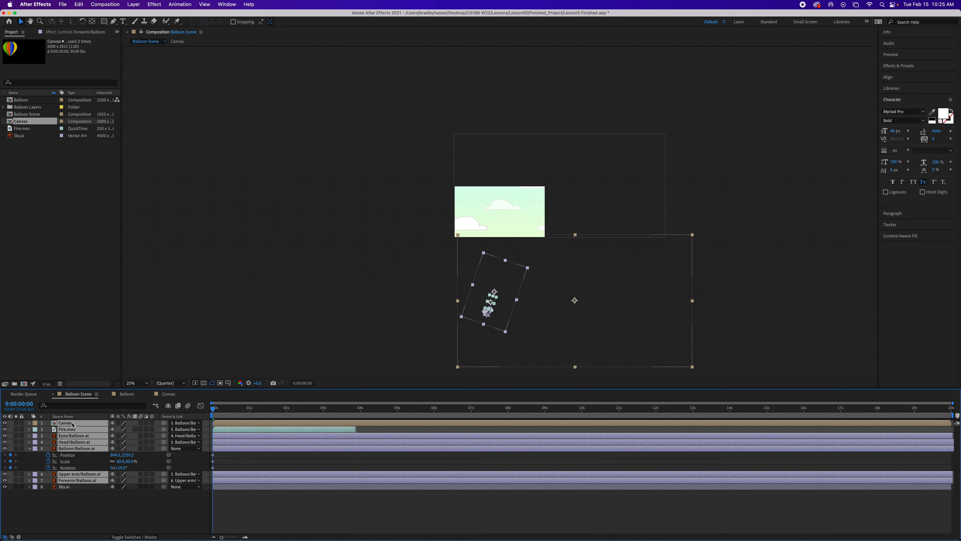
key(Delete)
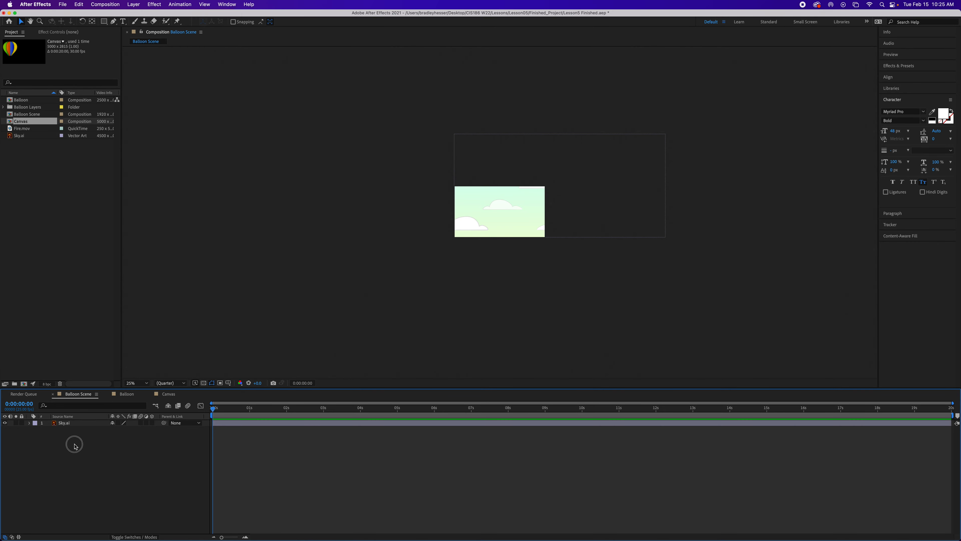
key(super+z)
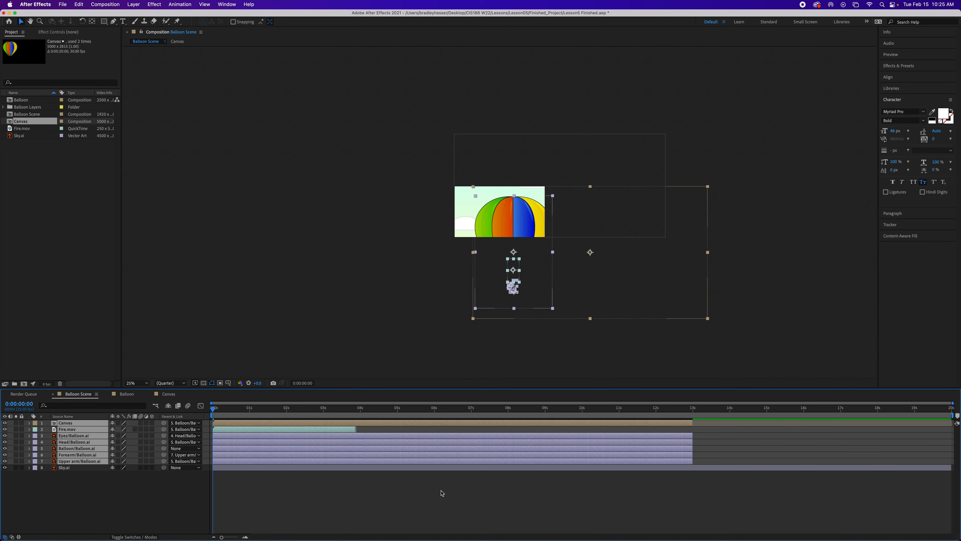
click(202, 498)
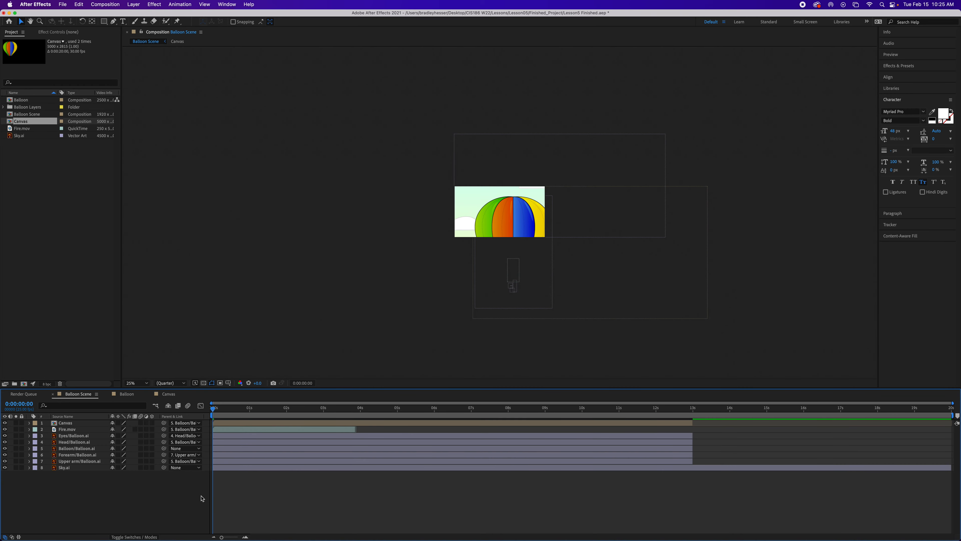
Extend the Canvas and balloon artwork layers in the Balloon composition to its 20-second end and save the project
click(126, 394)
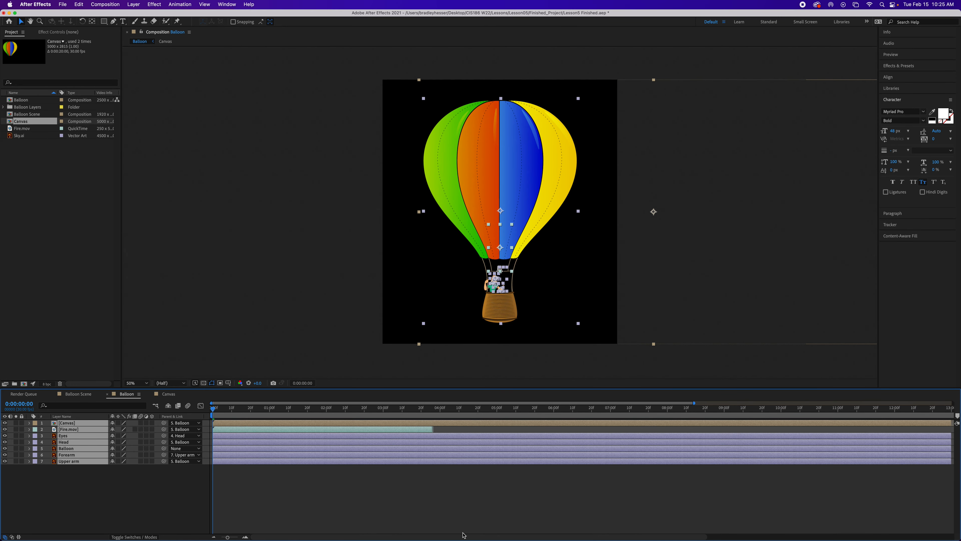
drag(464, 536, 707, 537)
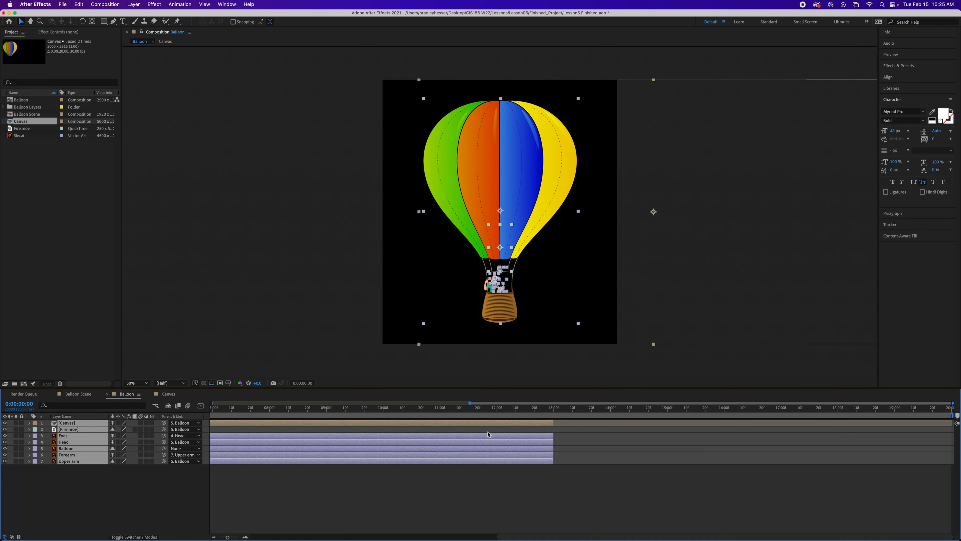
drag(556, 436, 954, 457)
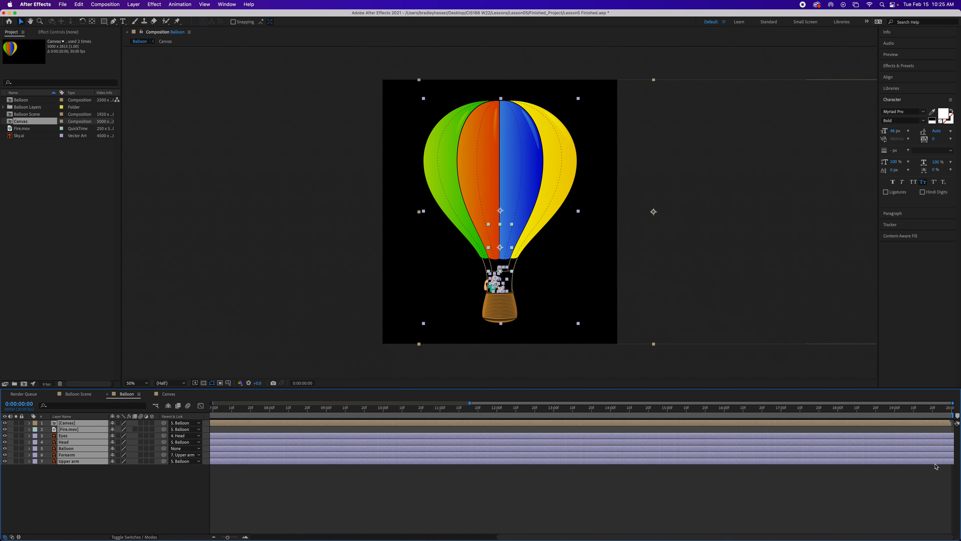
key(super+s)
Delete the seven short balloon layers from Balloon Scene, from Canvas down to Upper arm/Balloon.ai, keeping only Sky.ai
click(167, 394)
click(127, 394)
click(79, 394)
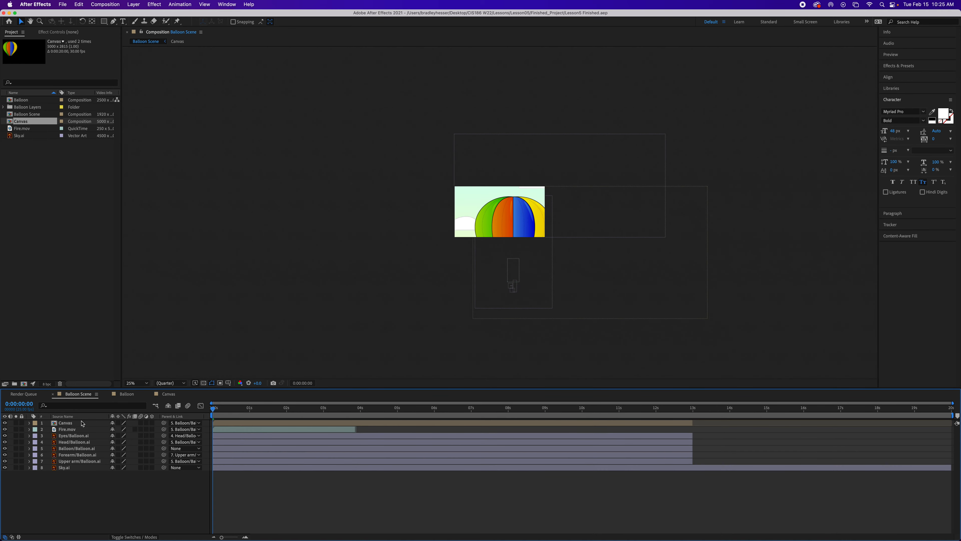
click(77, 462)
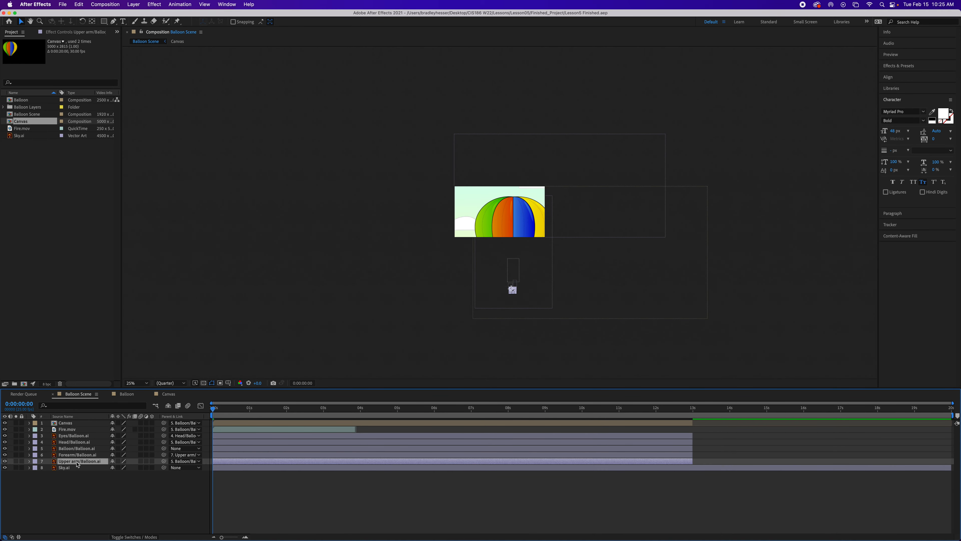
shift+click(70, 424)
key(Delete)
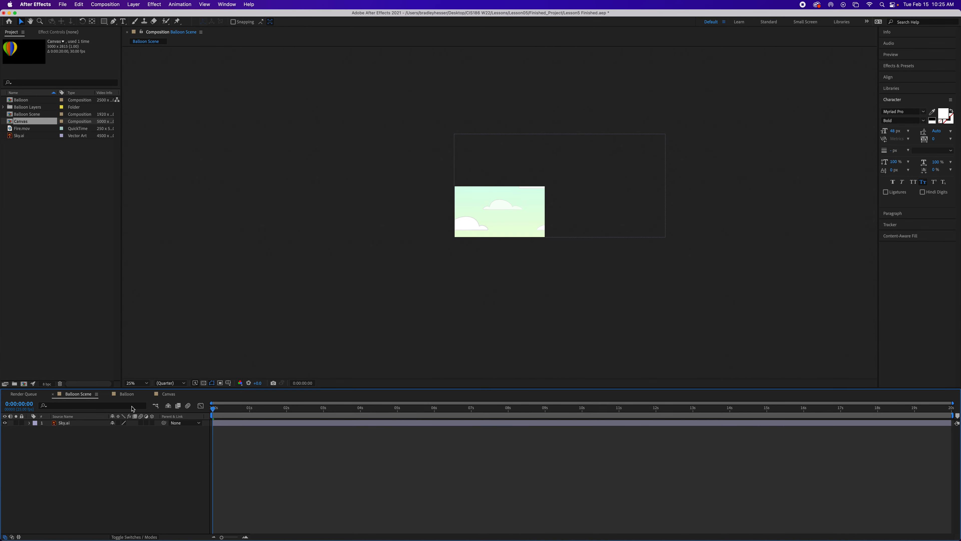
Copy the seven lengthened layers from the Balloon composition into Balloon Scene above Sky.ai
click(129, 394)
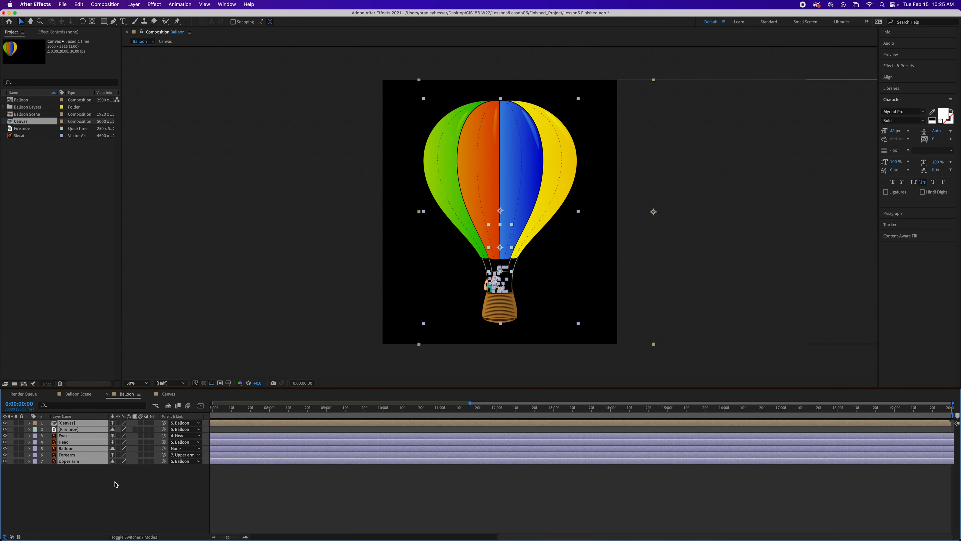
key(super+s)
click(77, 394)
key(super+v)
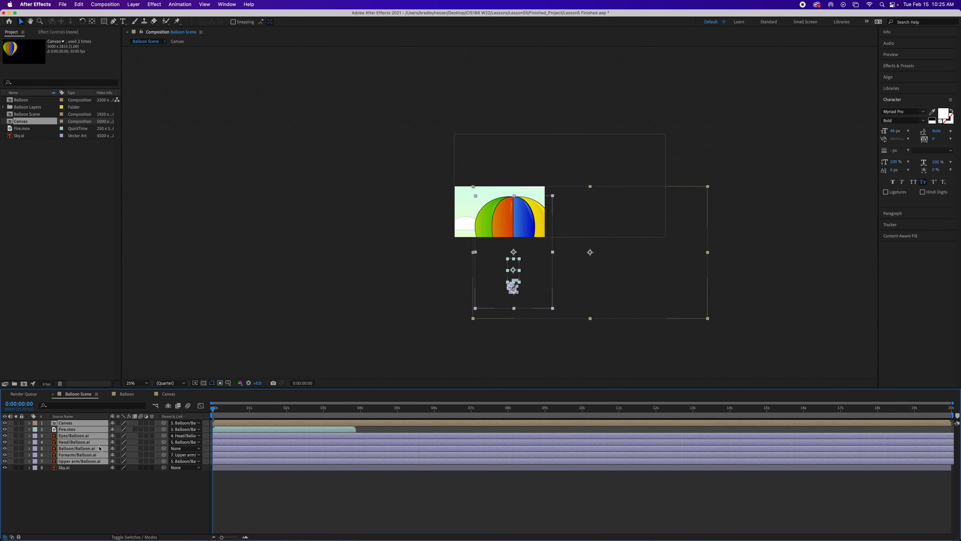
click(115, 494)
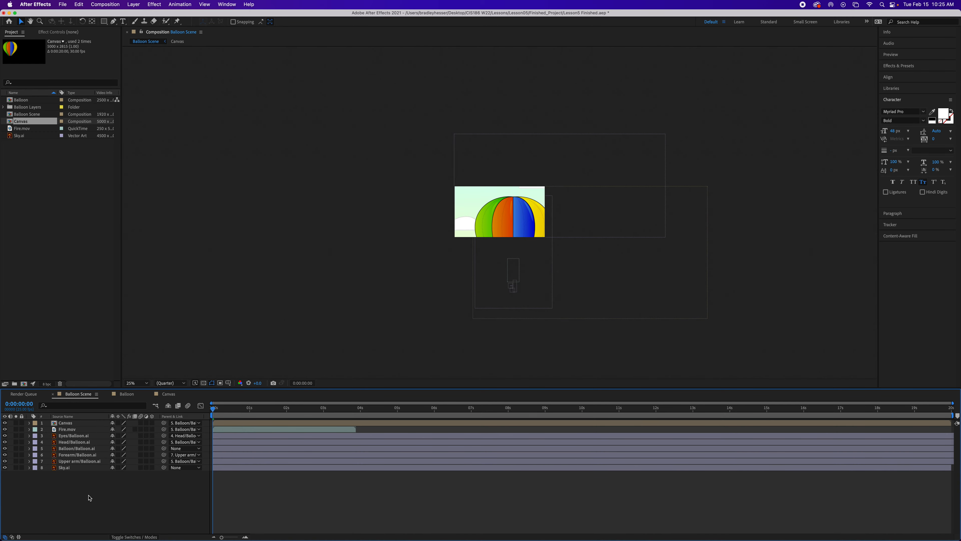
click(65, 450)
key(super+s)
key(super+r)
key(super+p)
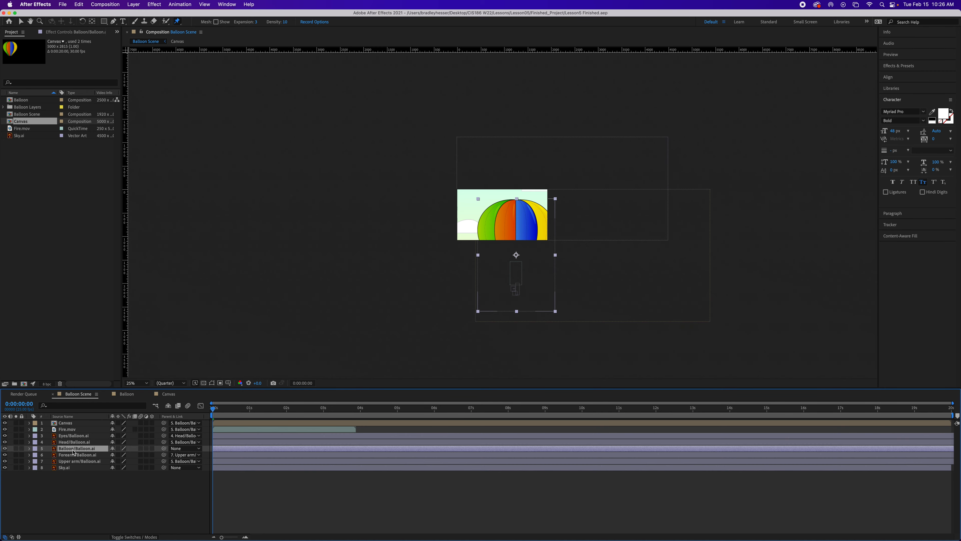
key(super+z)
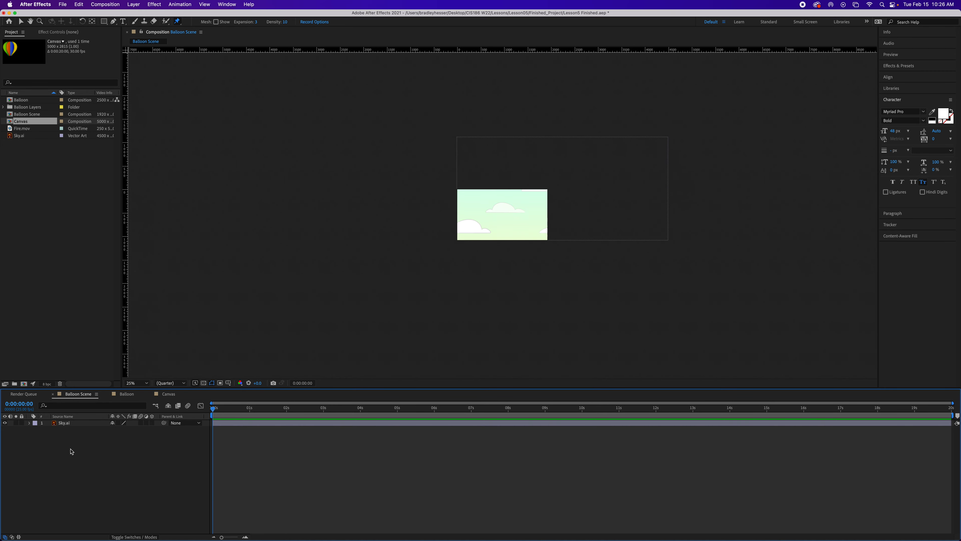
key(super+shift+z)
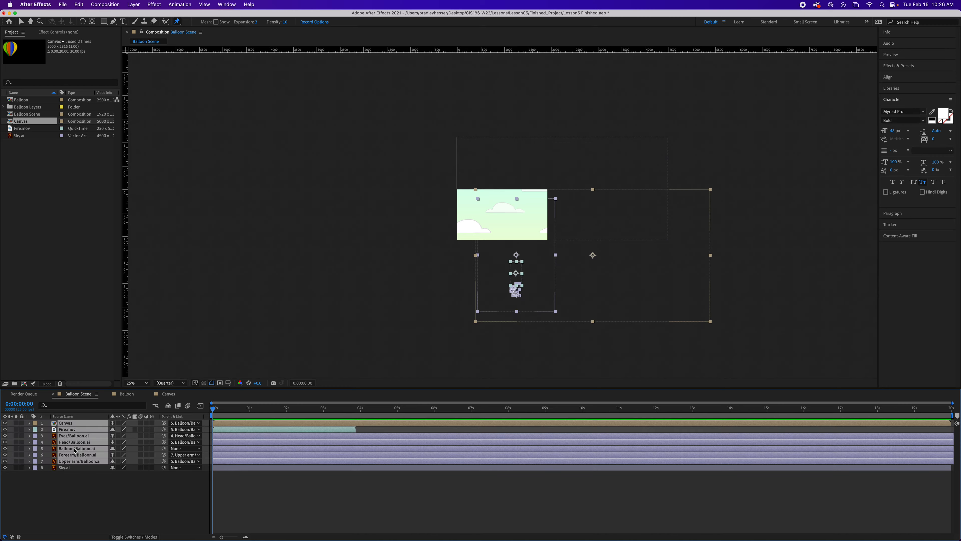
click(86, 481)
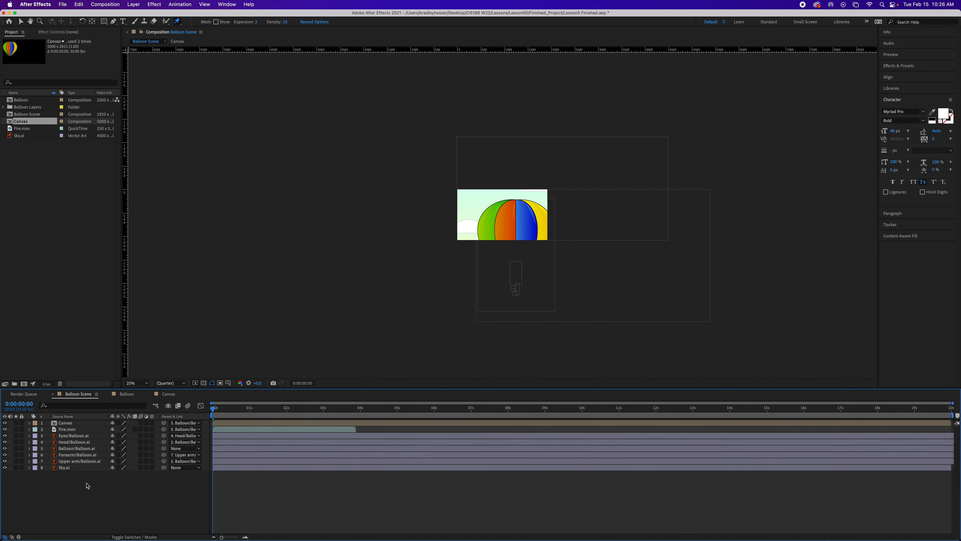
Show the scale, position and rotation properties of the Balloon/Balloon.ai layer and set its scale to 60%
click(69, 449)
key(s)
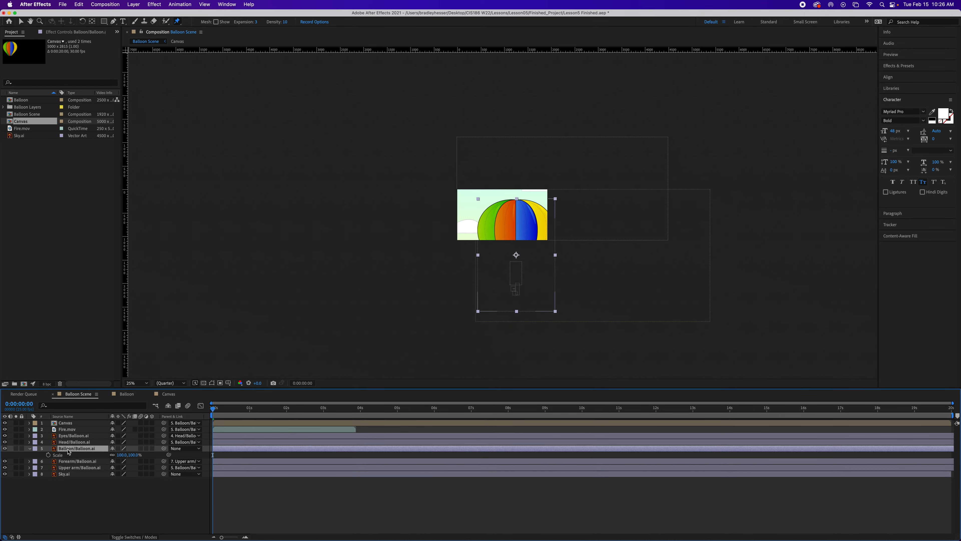
key(shift+p)
key(shift+r)
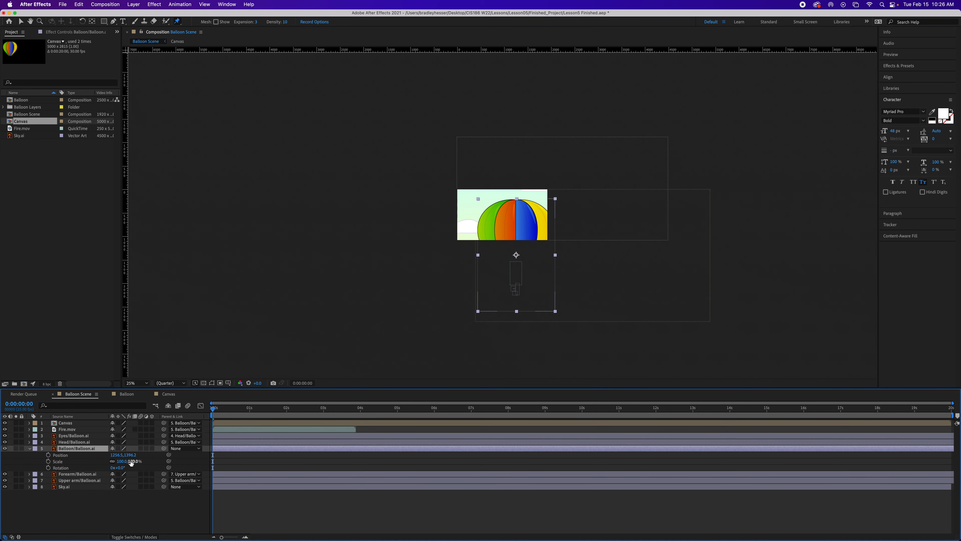
drag(116, 457, 112, 457)
click(122, 461)
text(60)
key(Return)
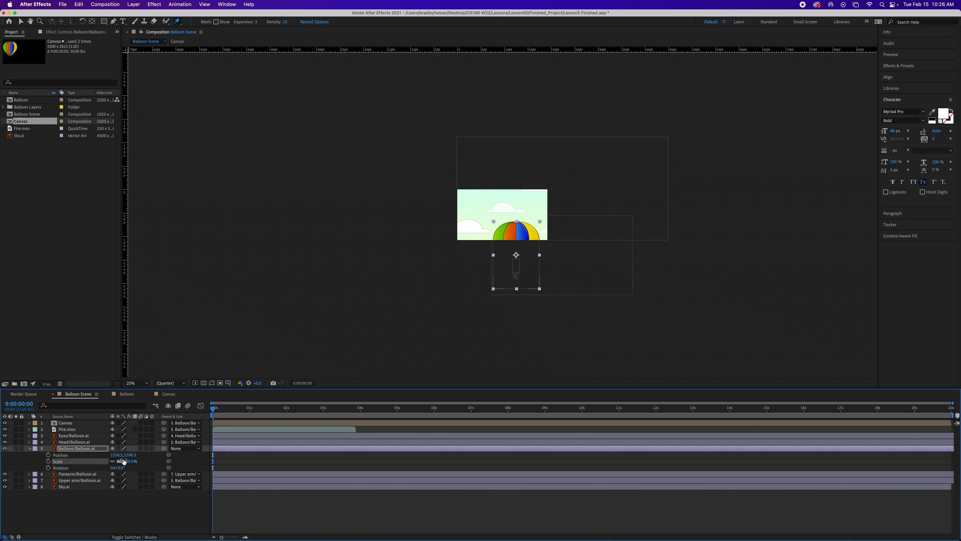
Set the Balloon/Balloon.ai layer's position to 844, 2250.2, below the visible frame
click(119, 455)
text(844)
key(Tab)
text(2250.2)
key(Return)
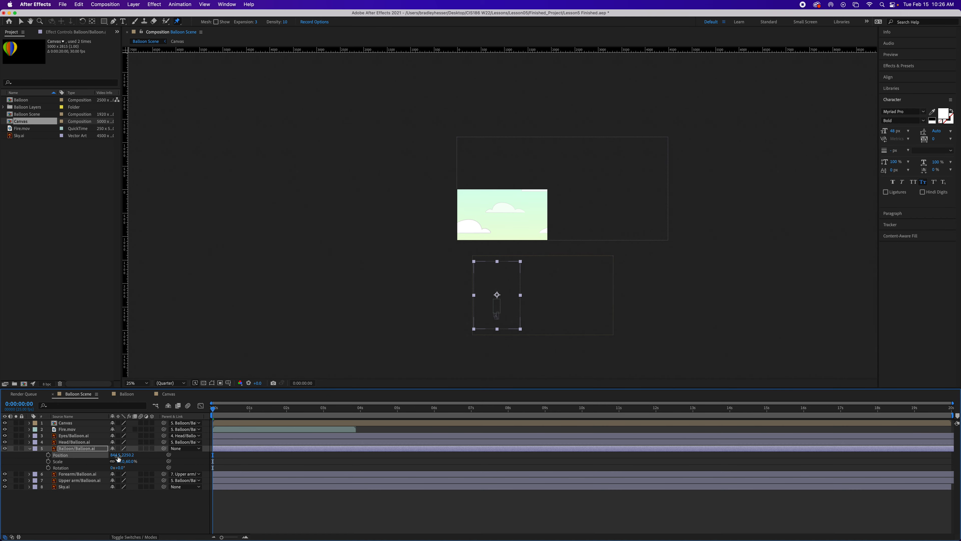
Set the balloon layer's rotation to 19° and enable keyframing for position, scale and rotation at 0:00:00:00
click(120, 467)
text(19)
key(Return)
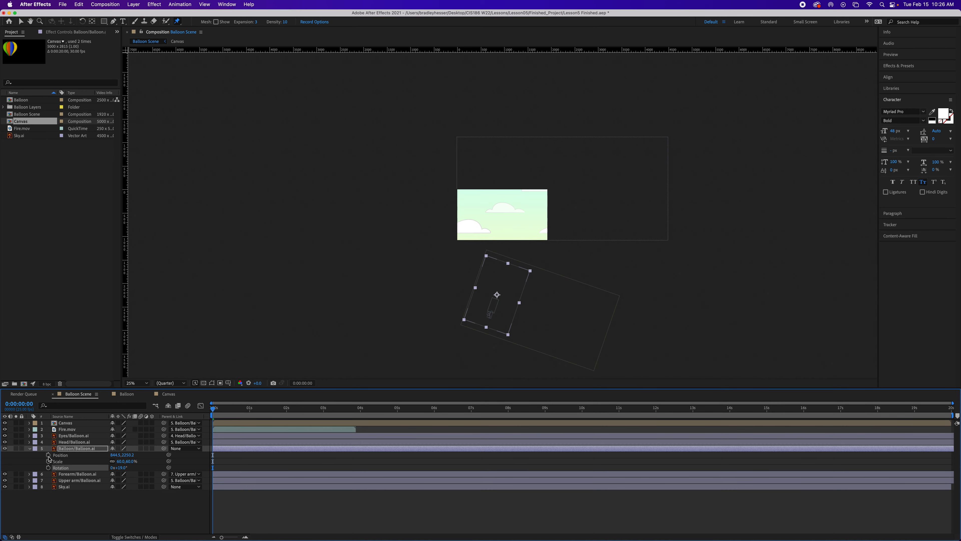
drag(48, 455, 49, 468)
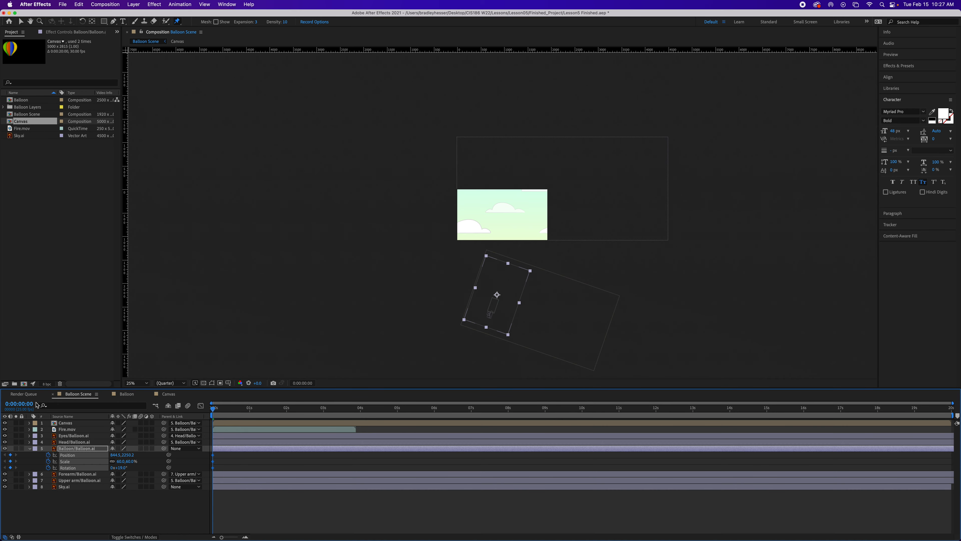
At 0:00:14:20, add a balloon position keyframe of 3976.5, -185.8
click(20, 403)
text(1420)
key(Return)
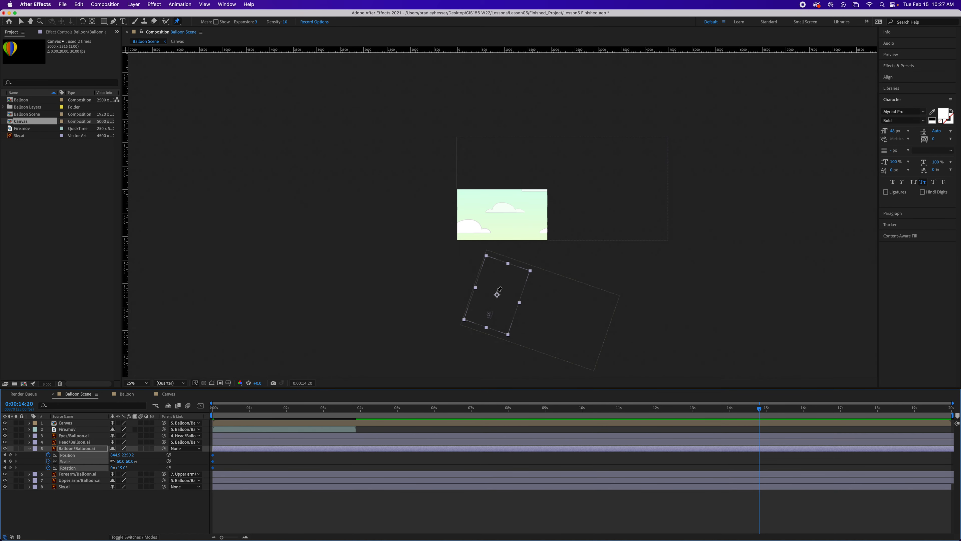
key(v)
drag(503, 293, 540, 204)
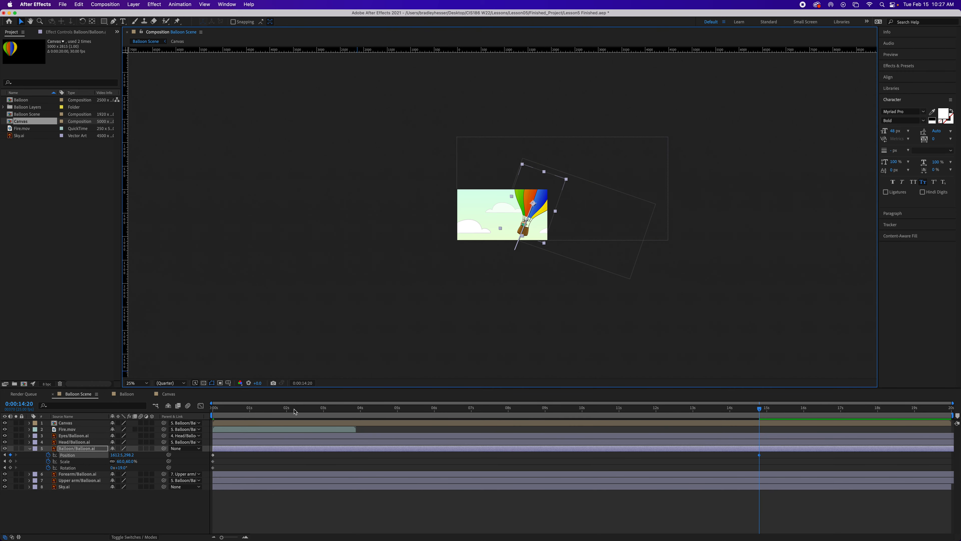
click(117, 455)
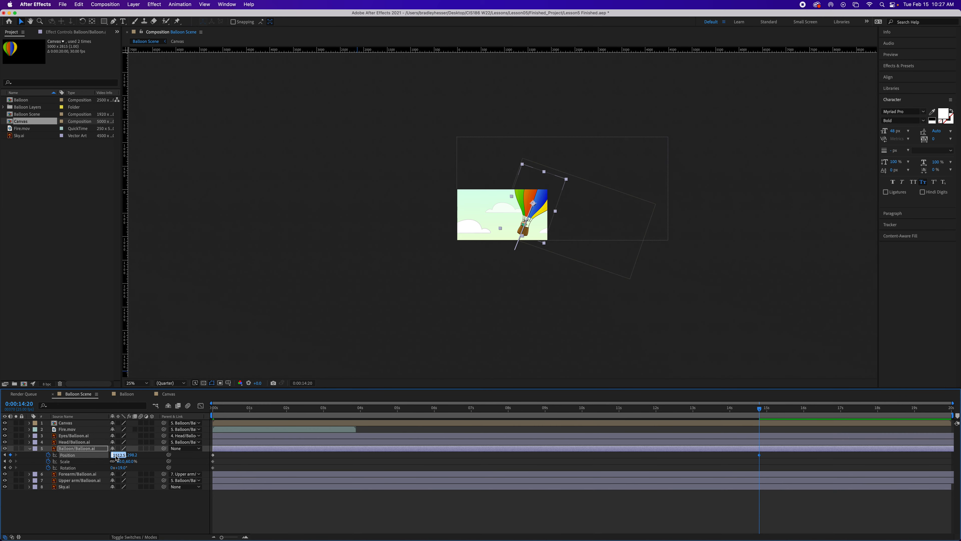
text(3976.5)
key(Tab)
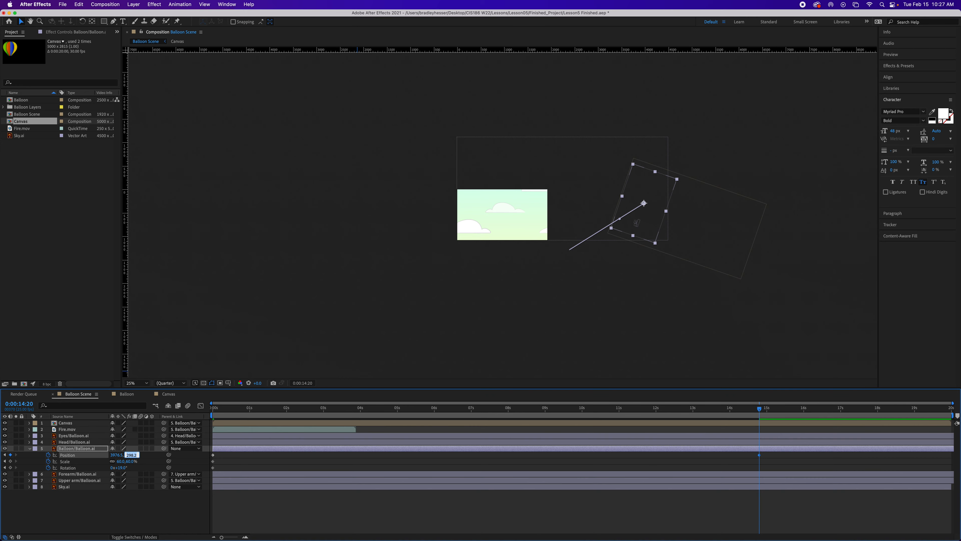
text(-185.8)
key(Return)
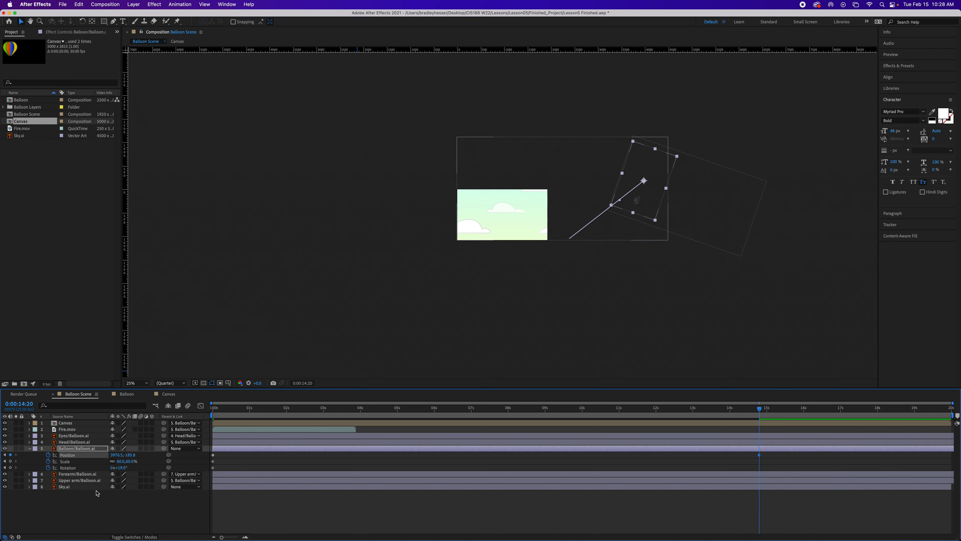
Add balloon keyframes of 40% scale and -8.1° rotation at 0:00:14:20
click(121, 462)
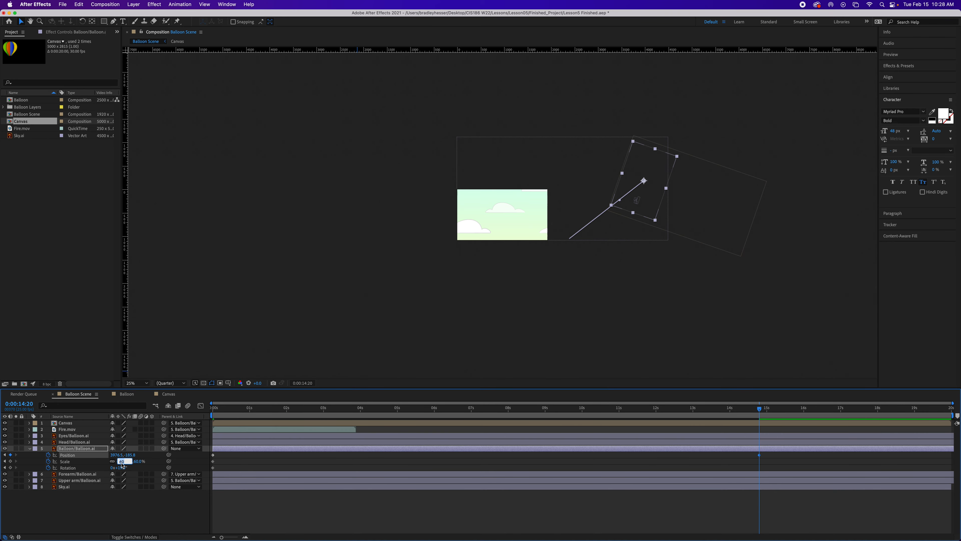
text(40)
key(Return)
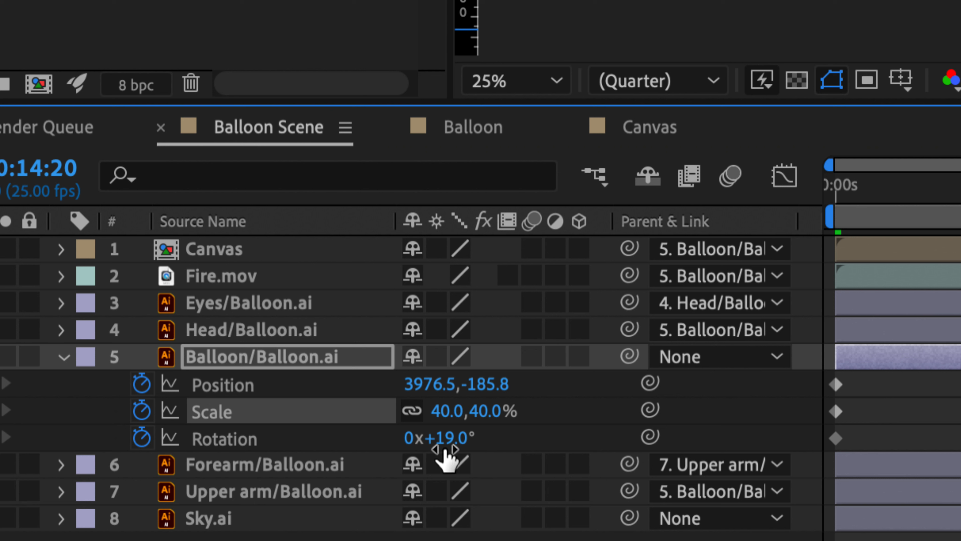
click(448, 439)
text(-8.)
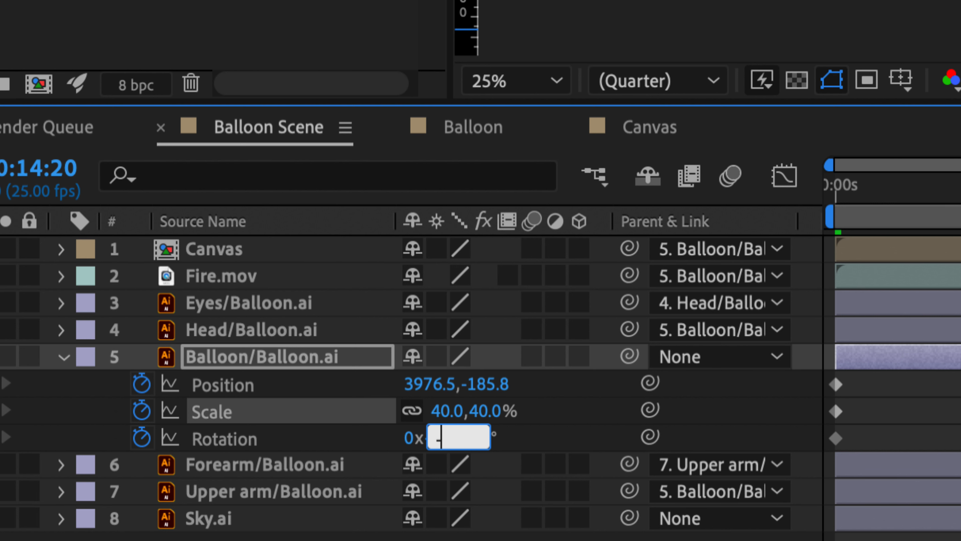
text(1)
key(Return)
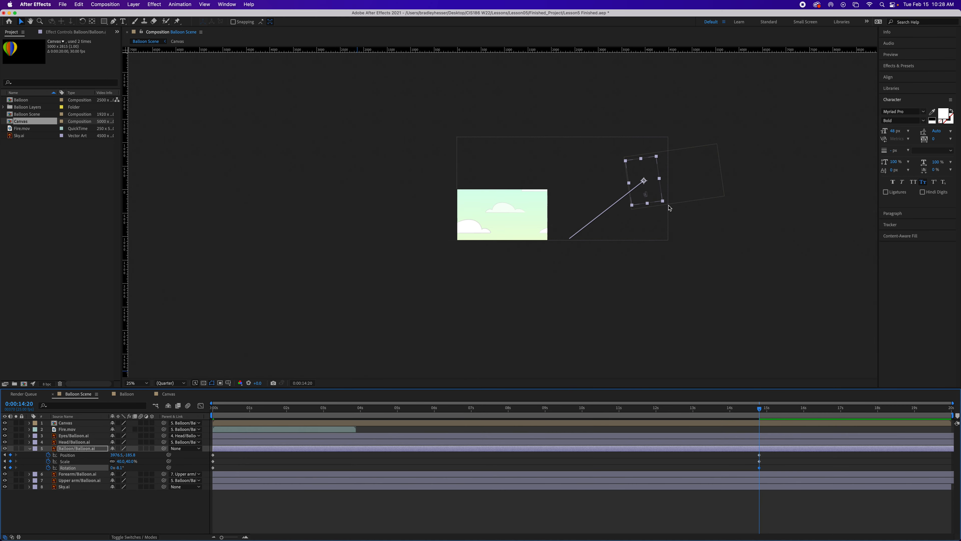
At 0:00:03:00, move the balloon into the frame at about 959, 404 and rotate it to about -10.5°
drag(760, 411, 585, 404)
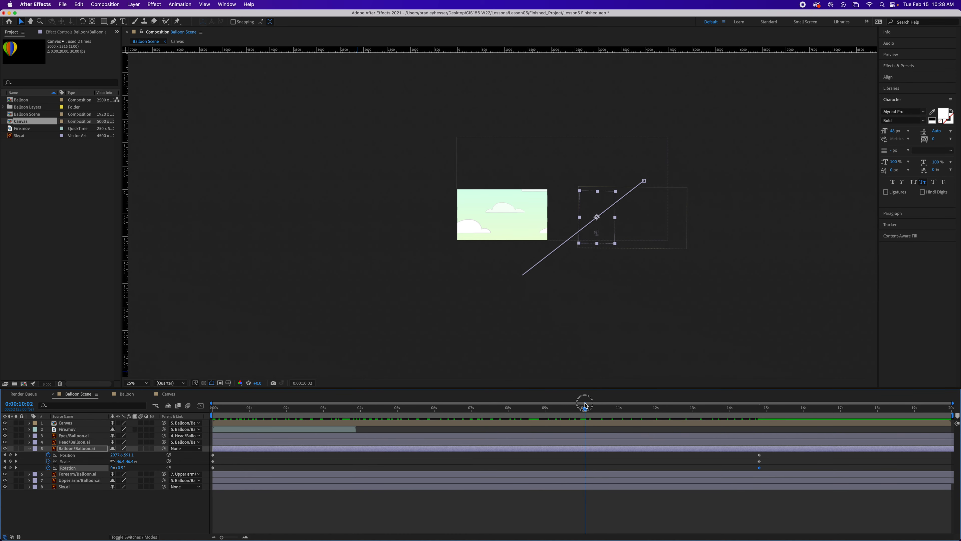
drag(585, 406, 586, 406)
drag(614, 408, 357, 470)
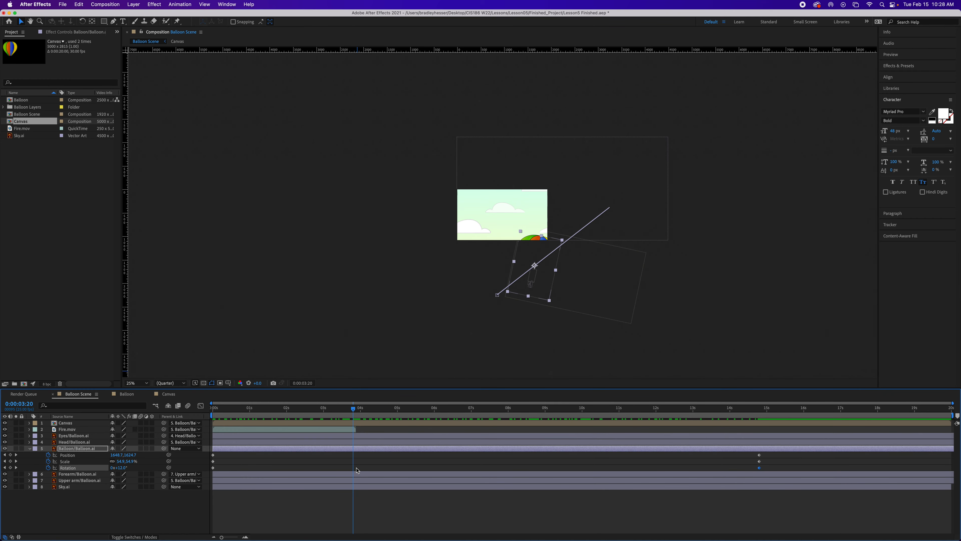
click(16, 404)
text(300)
key(Return)
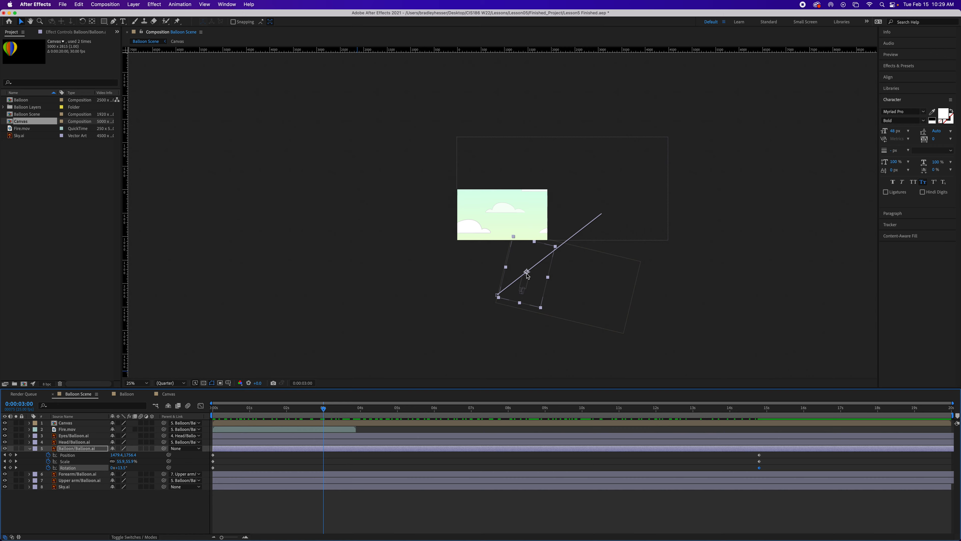
drag(528, 274, 502, 212)
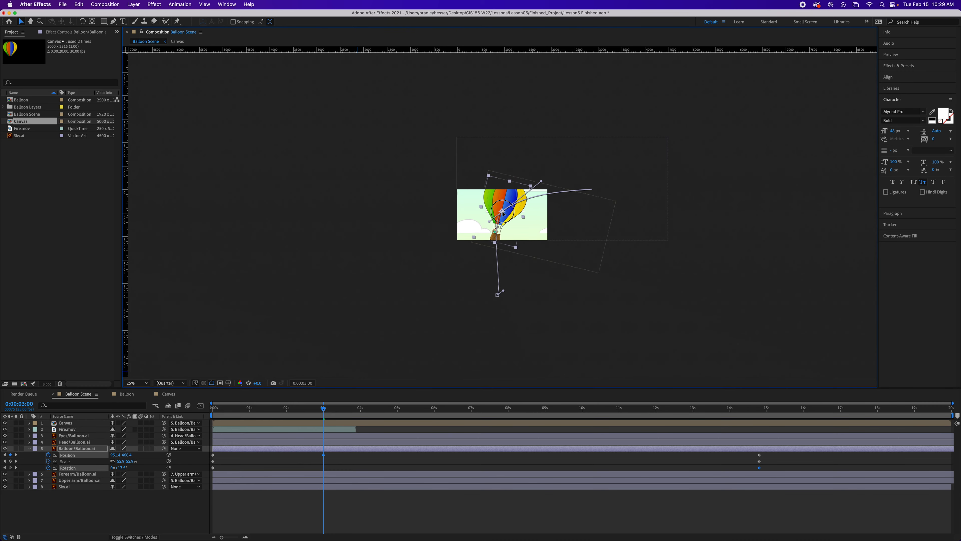
drag(503, 212, 503, 210)
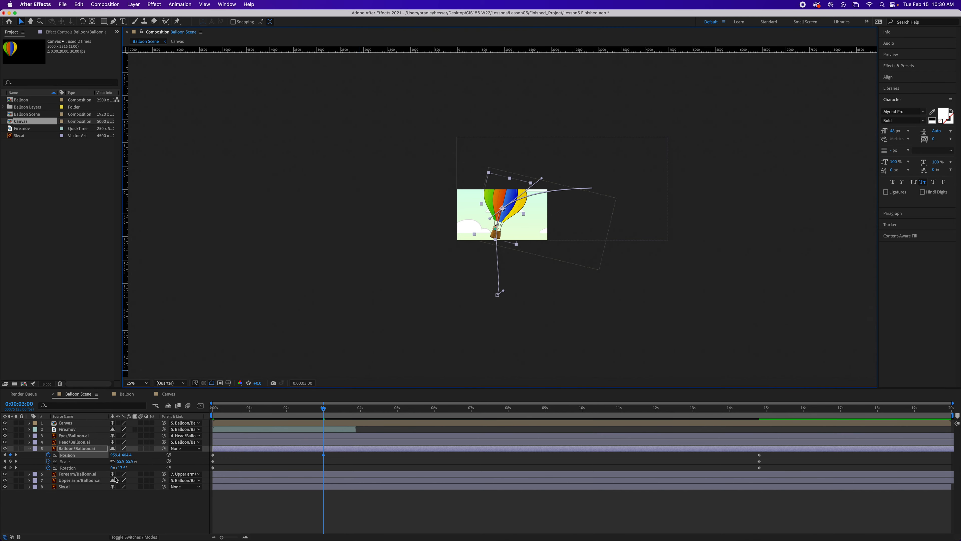
click(121, 469)
drag(122, 468, 114, 471)
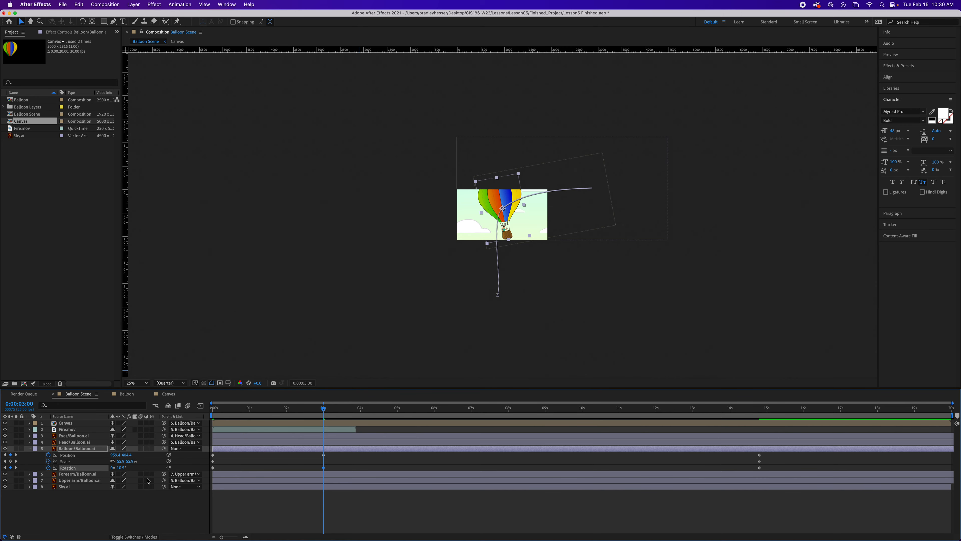
At 0:00:06:16, rotate the balloon to about 10° and move it to about 530, 139 in the frame
click(334, 409)
drag(348, 412, 458, 413)
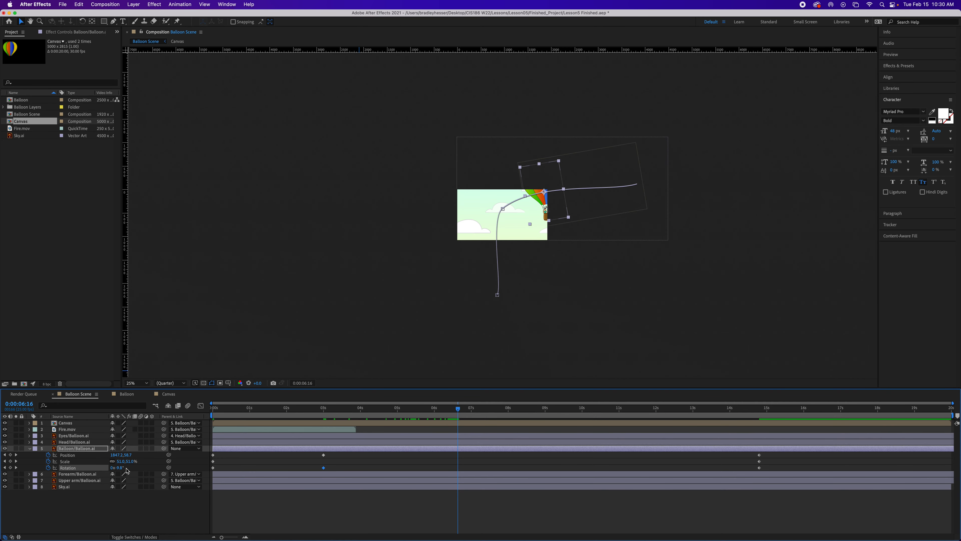
drag(121, 469, 129, 469)
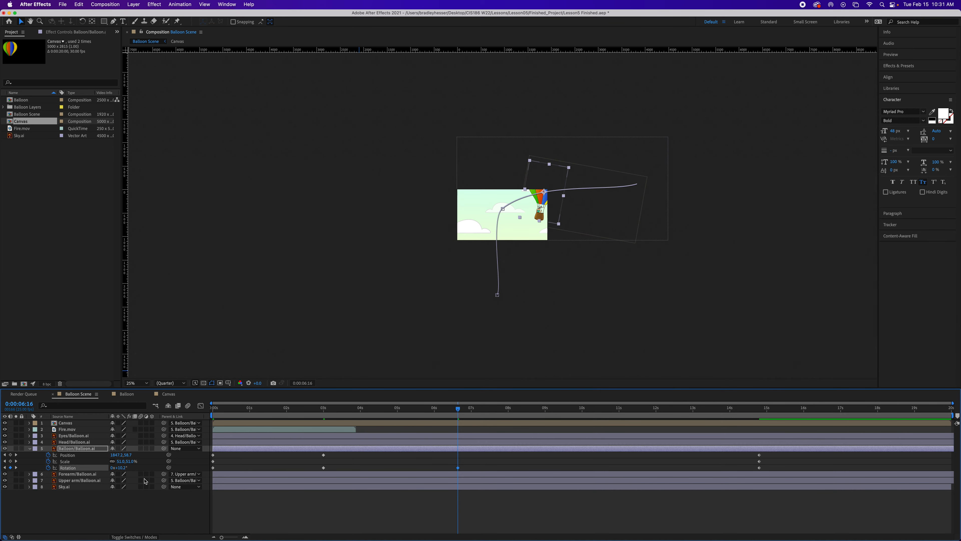
drag(119, 455, 27, 387)
drag(539, 201, 487, 205)
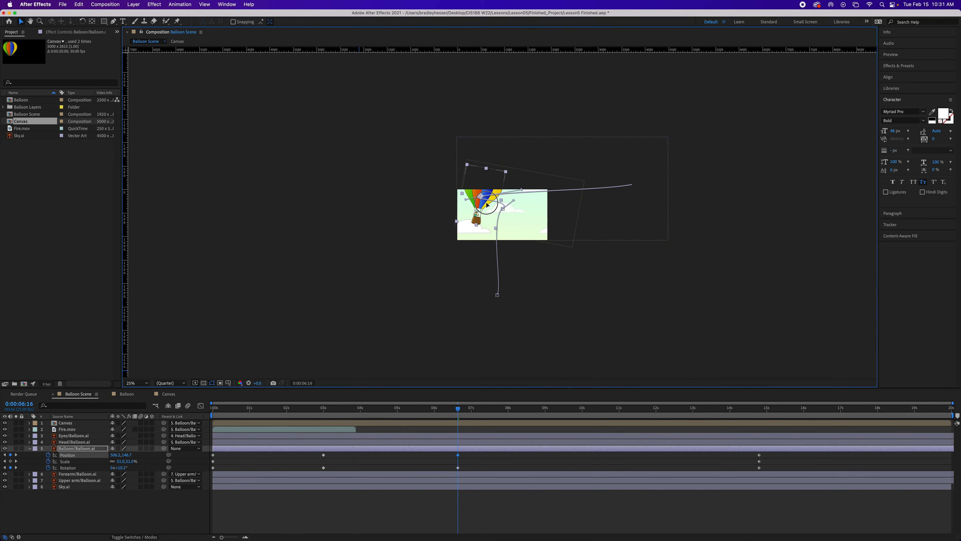
drag(488, 204, 489, 203)
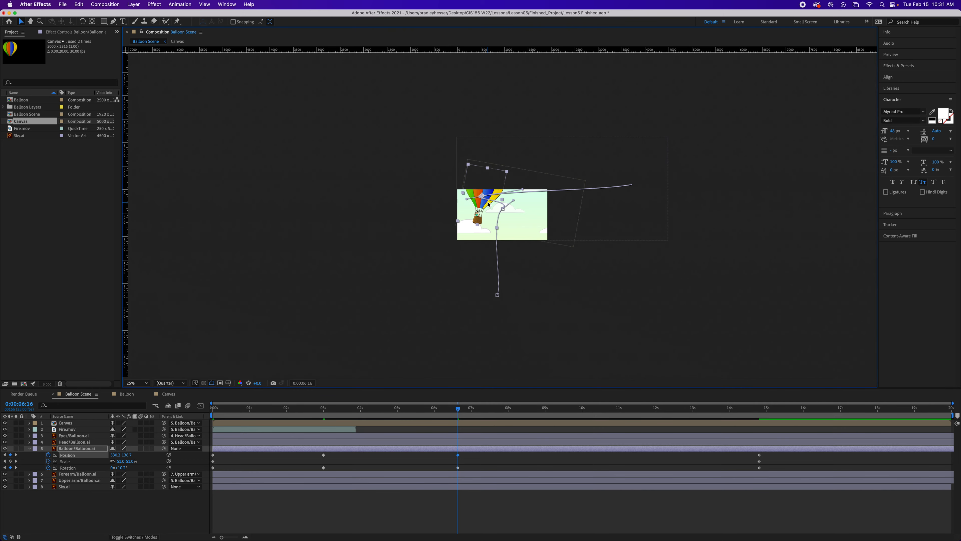
Nudge the balloon vertically at 0:00:06:16 to a position of about 530, 363, and scrub ahead to 0:00:07:20
key(shift+Down)
key(shift+Down)
key(shift+Down)
key(shift+Down)
key(shift+Down)
key(shift+Down)
key(shift+Down)
key(shift+Down)
key(shift+Down)
key(shift+Down)
key(shift+Down)
key(shift+Down)
key(shift+Down)
key(shift+Down)
key(shift+Down)
key(shift+Down)
key(shift+Down)
key(shift+Down)
key(shift+Down)
key(shift+Down)
key(shift+Down)
key(shift+Down)
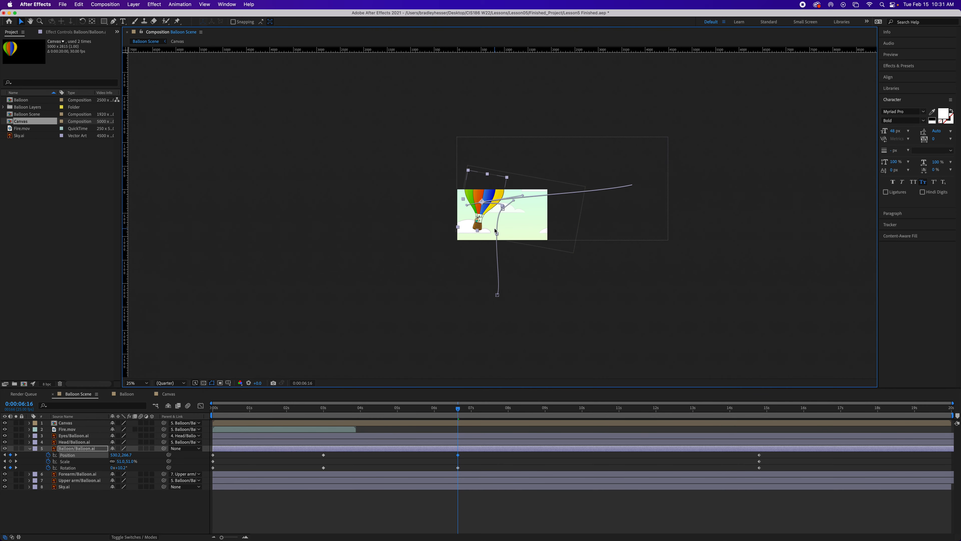
key(Down)
key(Down)
key(Down)
key(Down)
key(shift+Down)
key(shift+Down)
key(shift+Down)
key(shift+Down)
key(shift+Down)
key(shift+Down)
key(shift+Down)
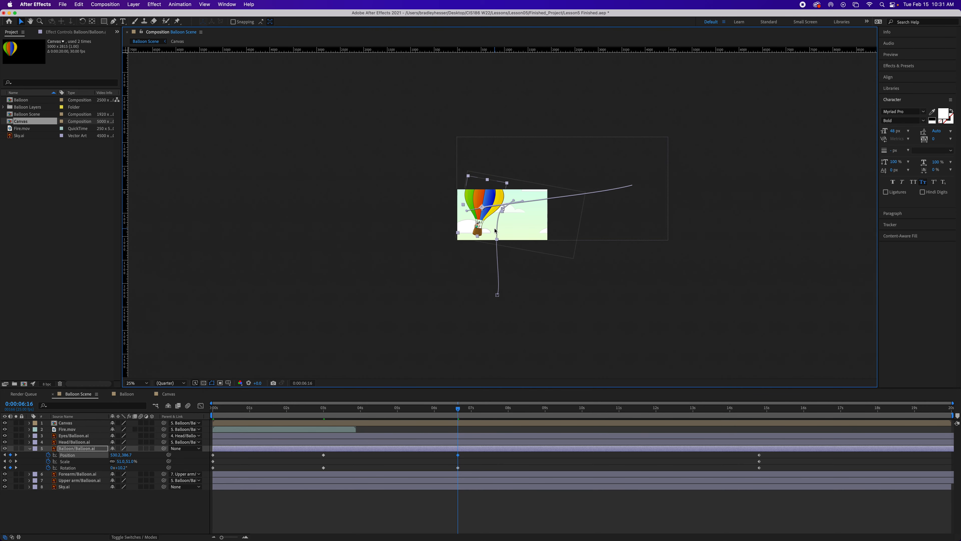
key(Down)
key(Down)
key(shift+Up)
key(shift+Up)
key(Up)
key(Up)
key(Up)
key(Up)
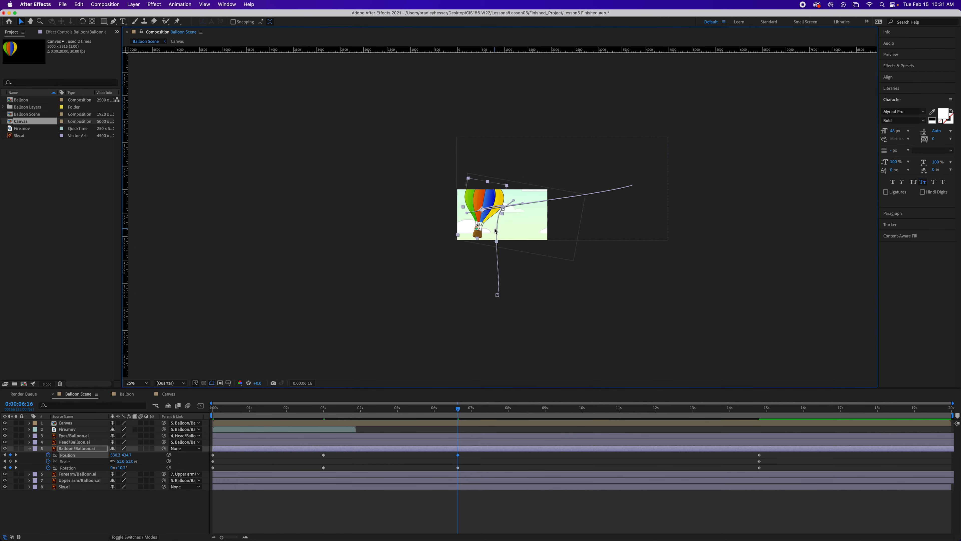
key(Up)
key(Up)
key(Up)
key(Up)
key(Up)
key(Up)
key(Up)
key(Up)
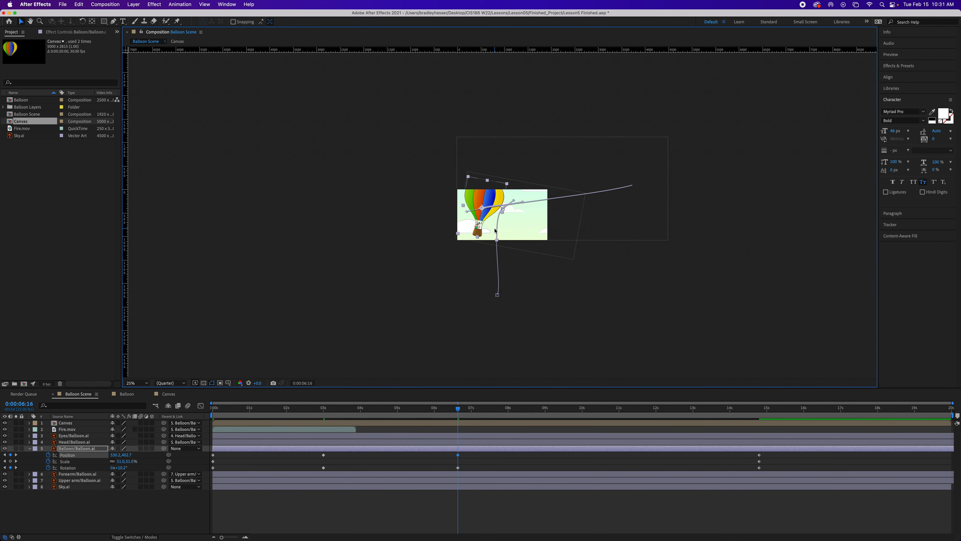
key(Up)
key(Up)
key(Down)
key(Down)
key(Down)
key(Down)
key(Up)
key(Up)
key(Up)
key(Up)
key(Up)
key(Up)
key(Up)
key(Up)
key(Up)
key(Up)
key(Up)
key(Up)
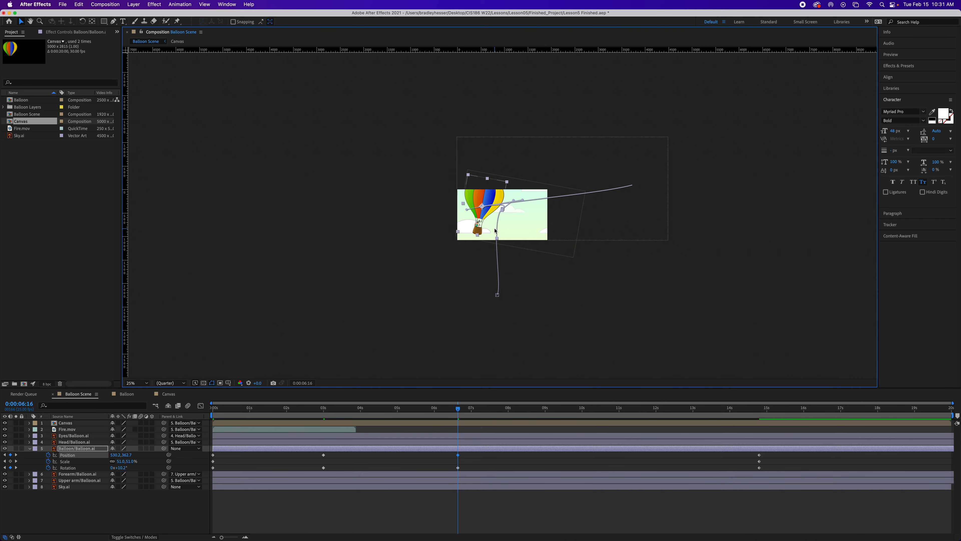
drag(459, 412, 510, 473)
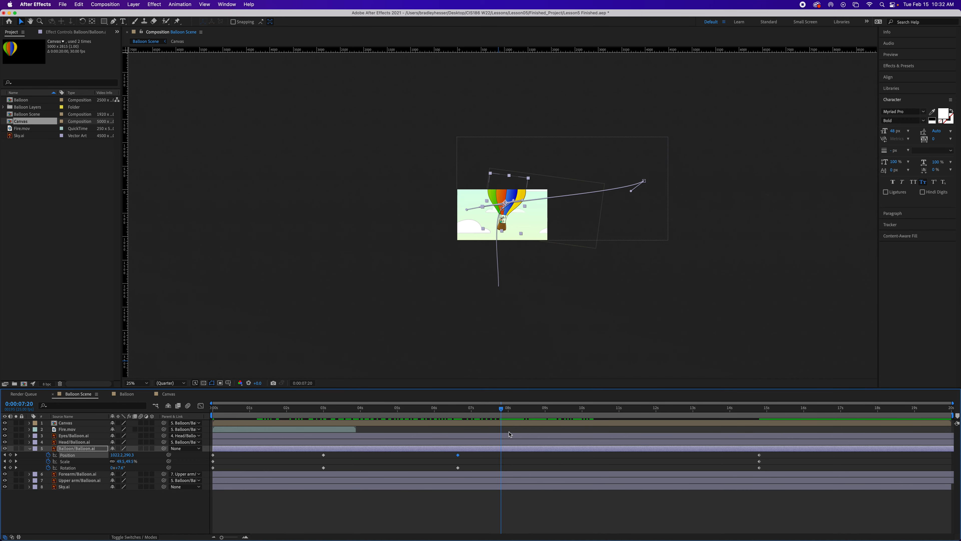
Add a scale keyframe of 40% to the balloon layer at 0:00:07:20
click(129, 462)
click(122, 464)
text(40)
key(Tab)
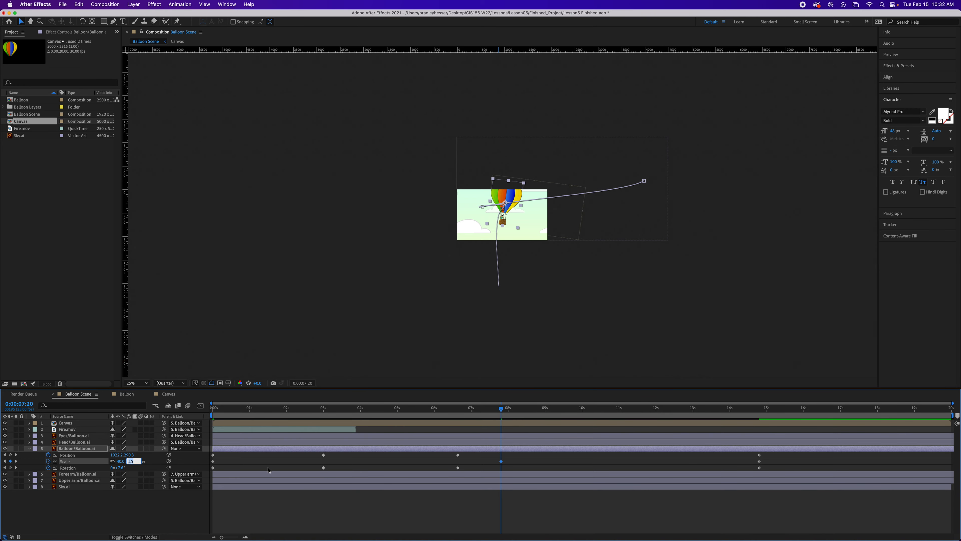
key(Return)
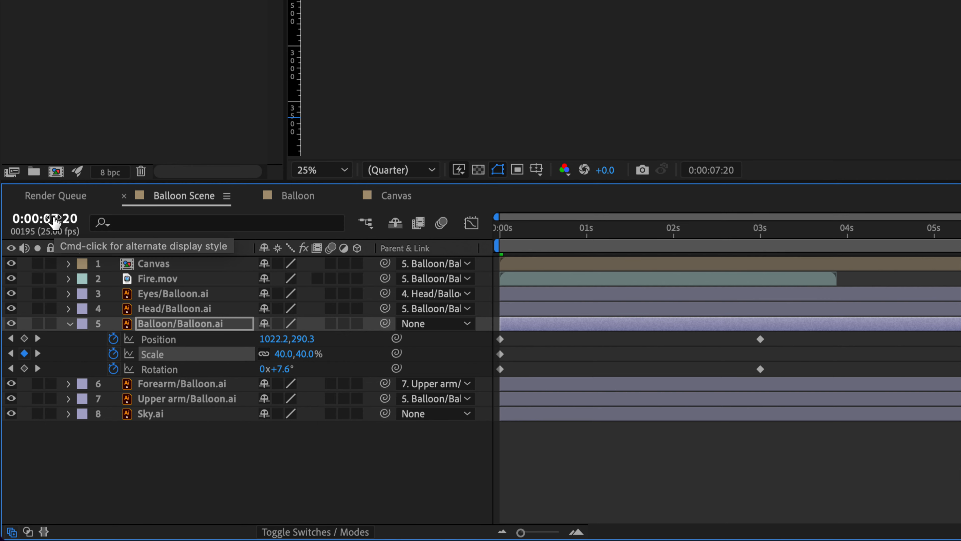
At 0:00:08:23, set the balloon layer's rotation to -6.1°
click(54, 220)
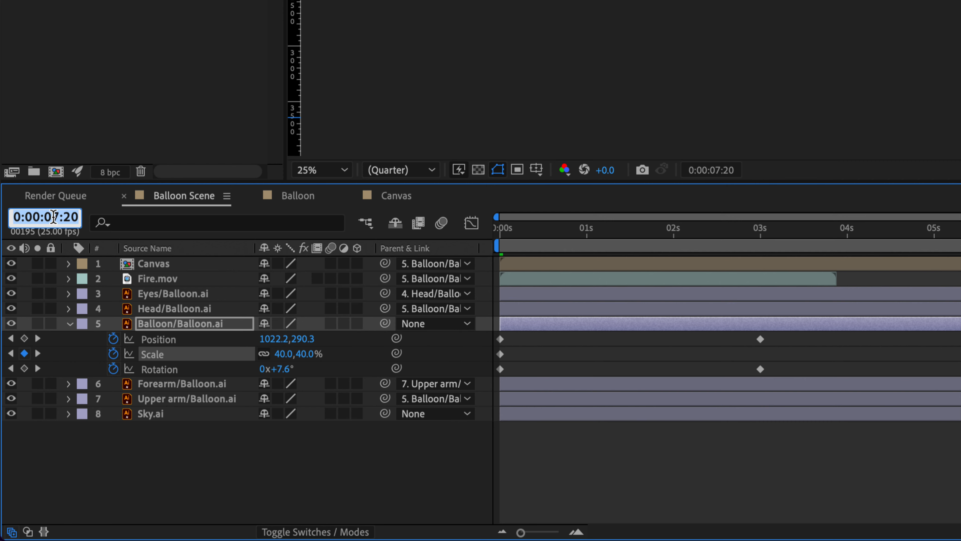
text(823)
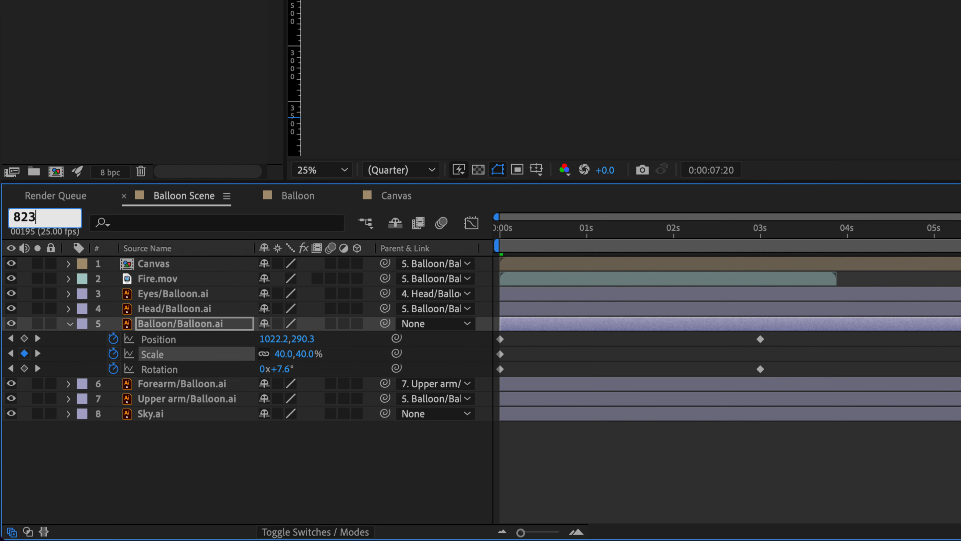
key(Return)
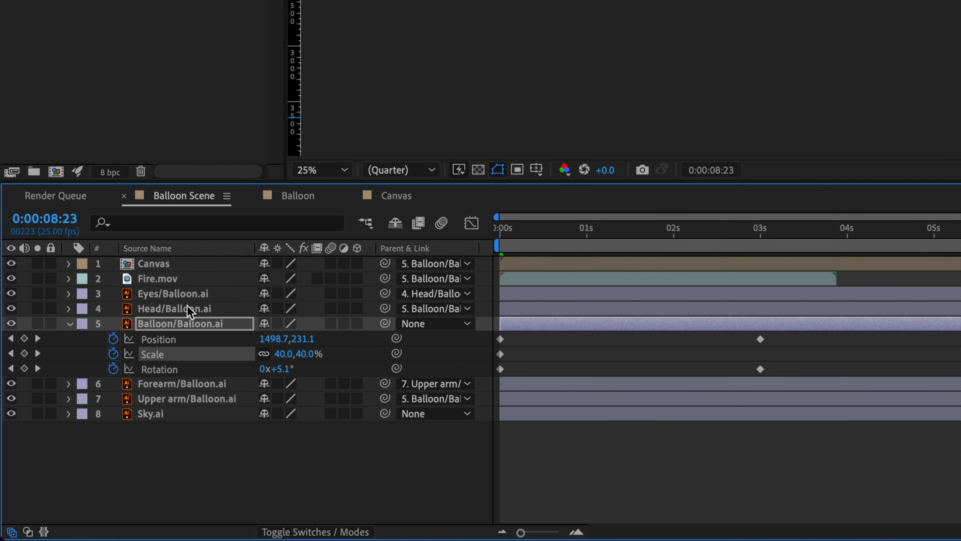
click(287, 370)
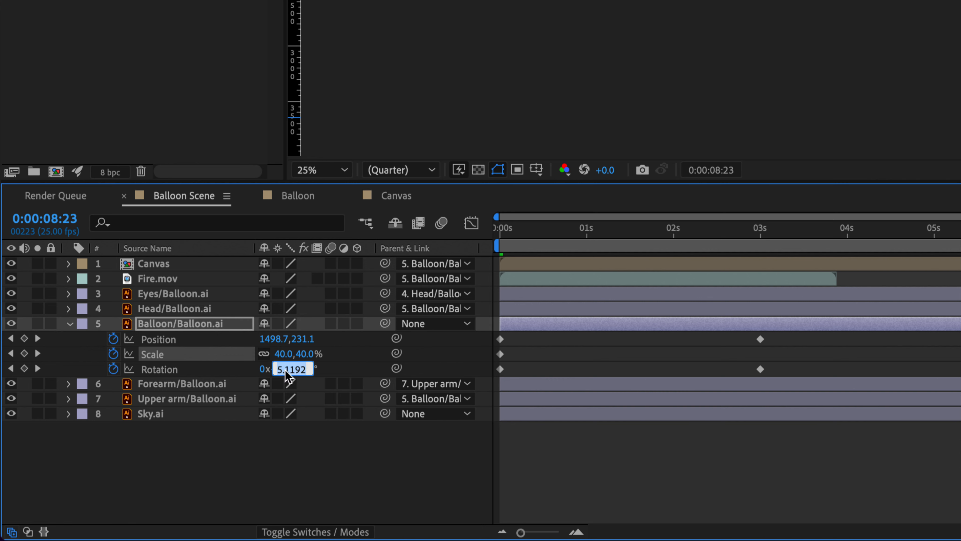
text(-6.1)
key(Return)
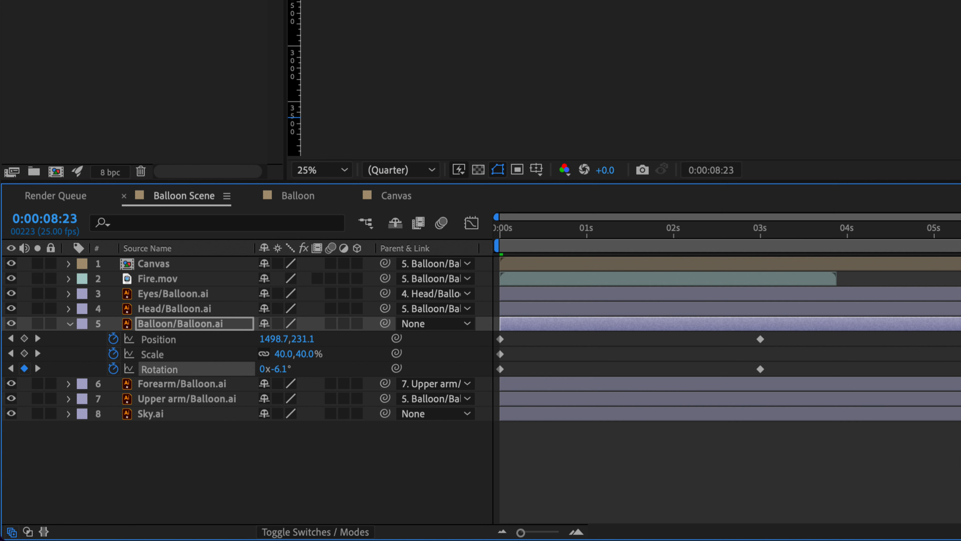
At 0:00:09:16, set the balloon layer's rotation to 22.1°
click(56, 220)
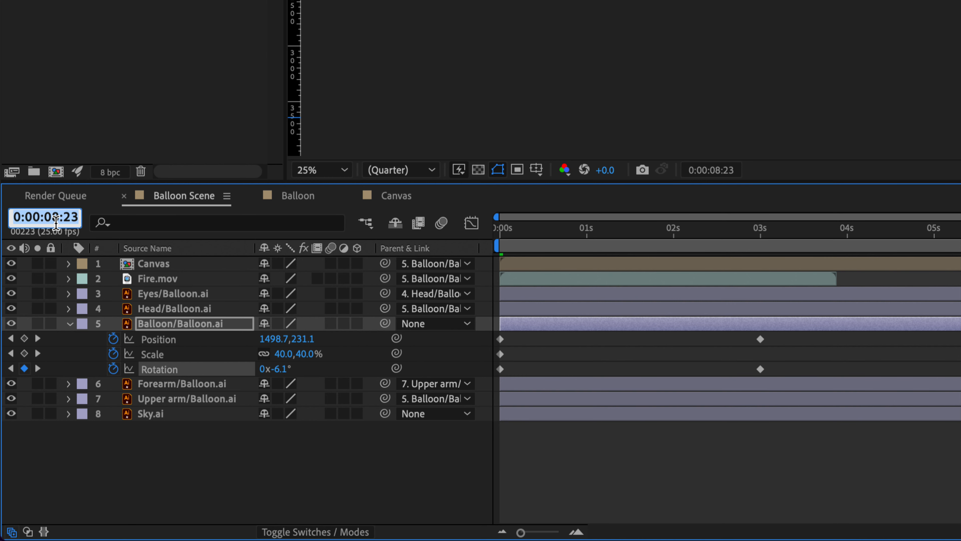
text(9:)
text(16)
key(Return)
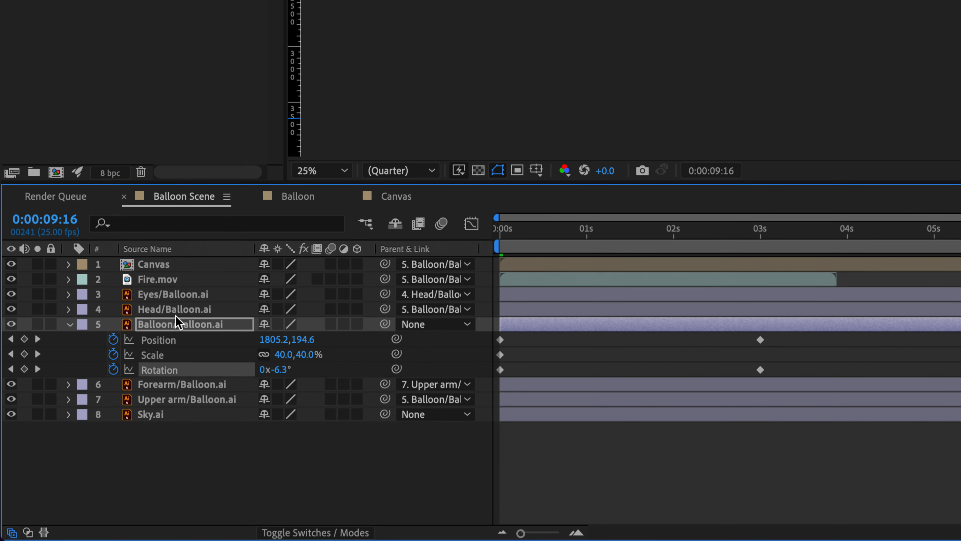
click(282, 369)
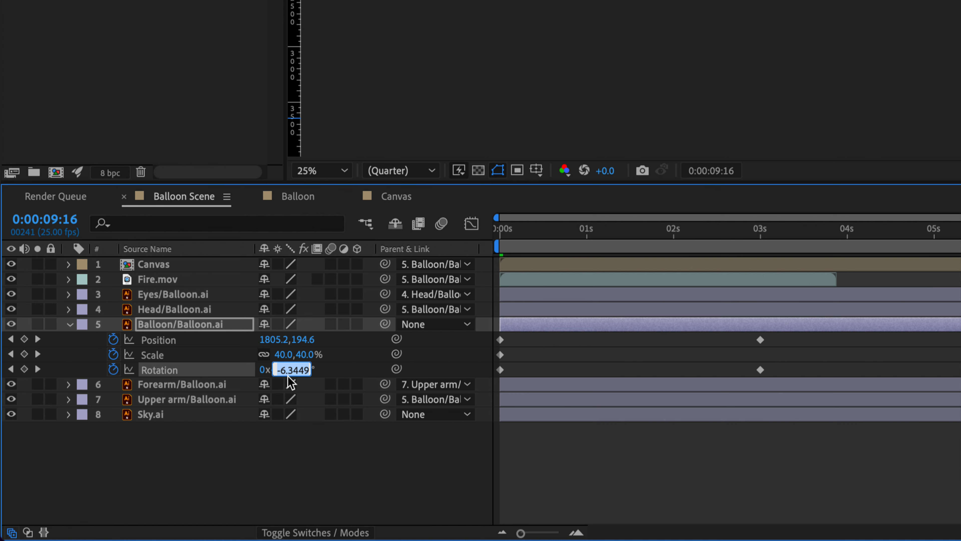
text(22.1)
key(Return)
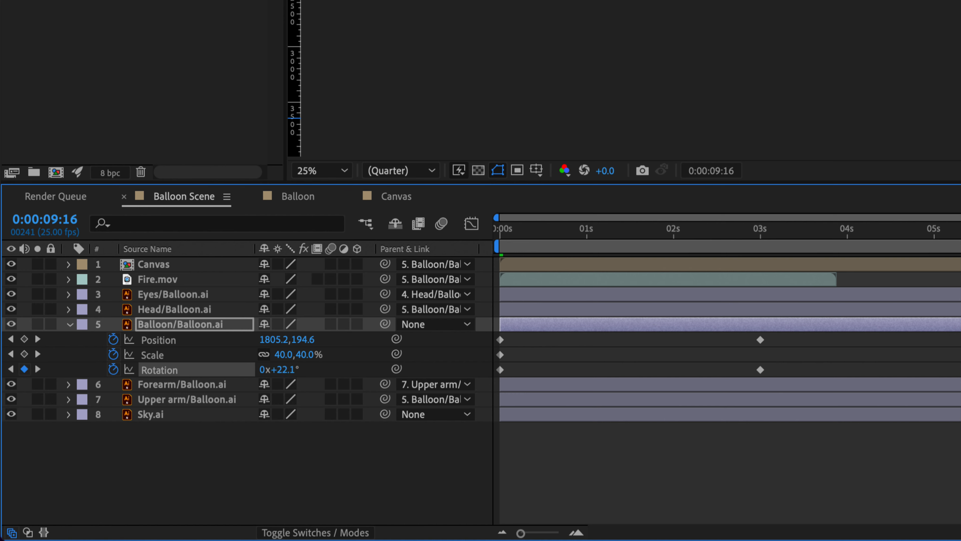
Move the current time to 0:00:10:16 in the Balloon Scene timeline
click(59, 219)
text(1)
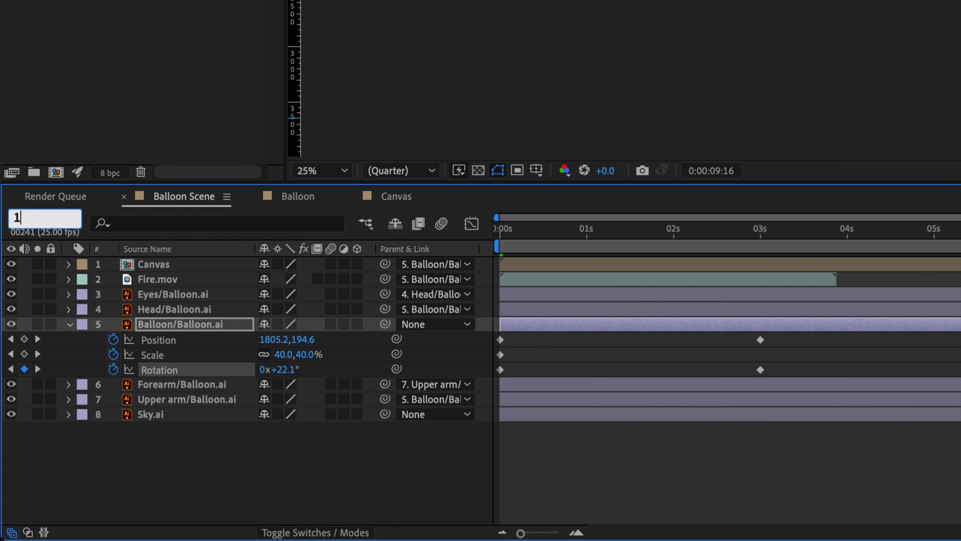
text(016)
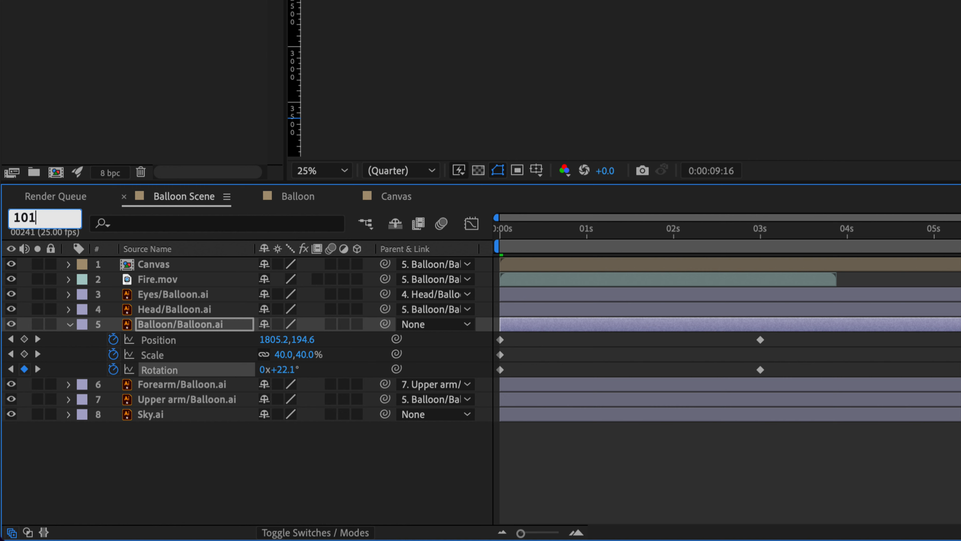
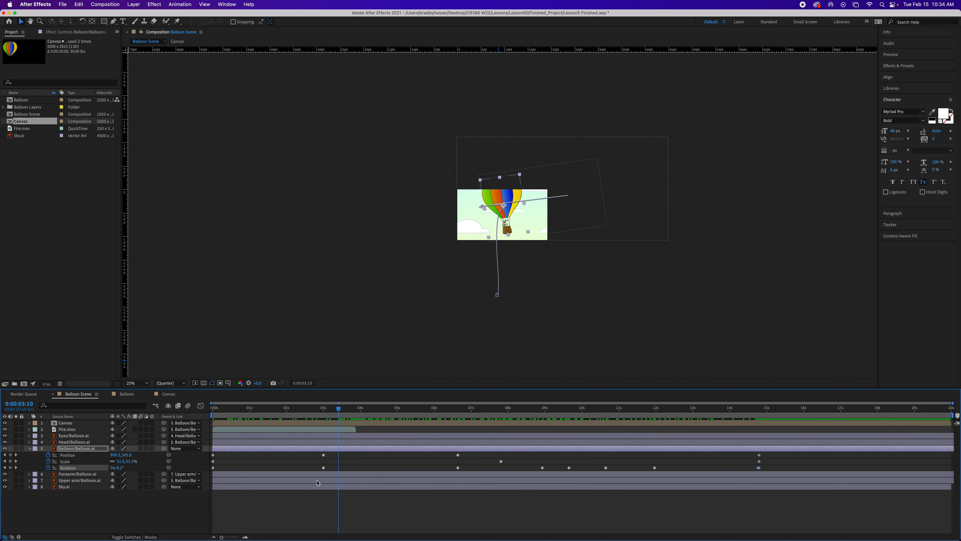
At 0:00:09:04, set the balloon layer's position to 726.5, 356.2
drag(339, 412, 312, 413)
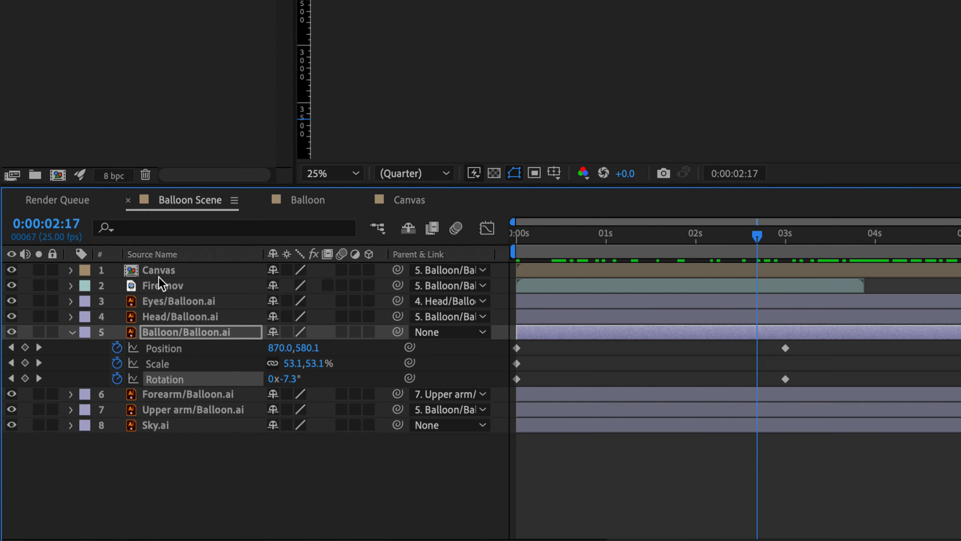
click(56, 224)
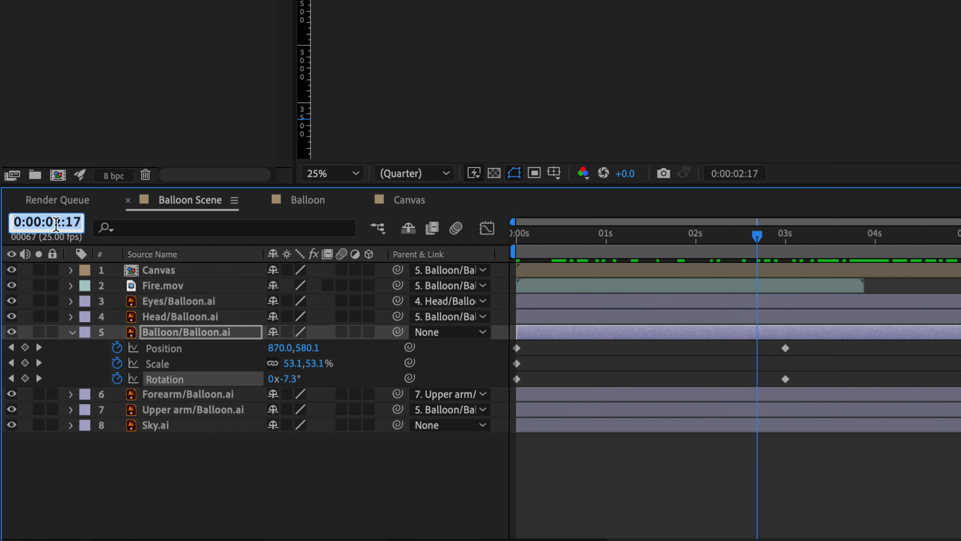
text(904)
key(Return)
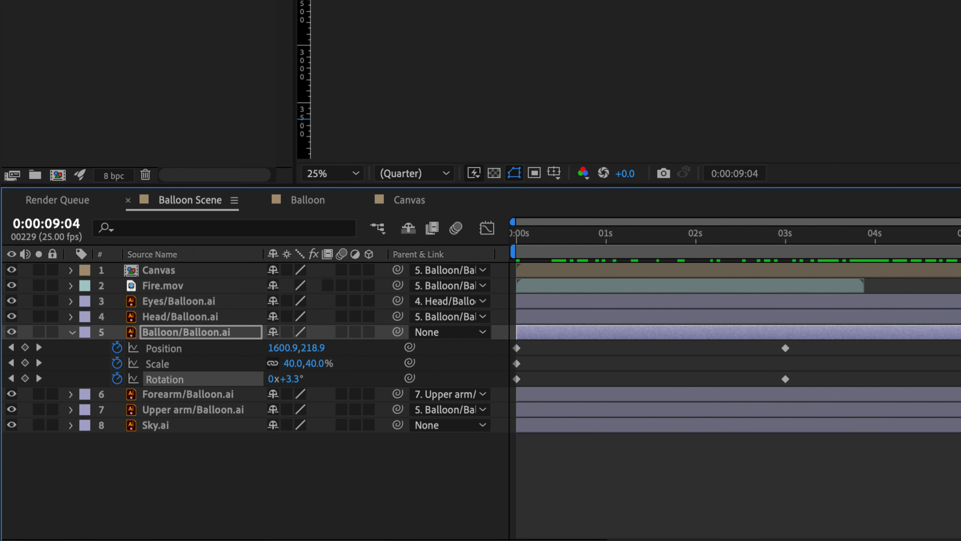
click(283, 348)
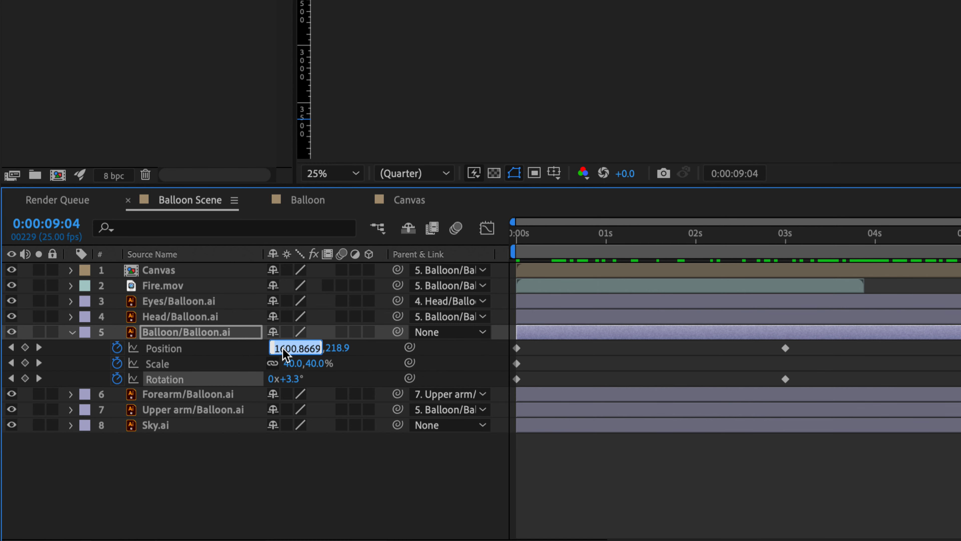
text(726)
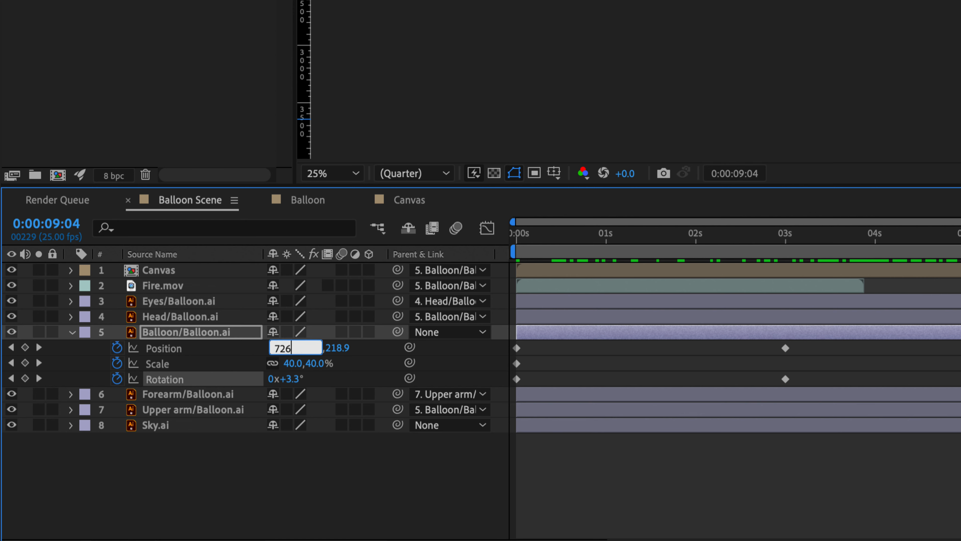
text(.5)
key(Tab)
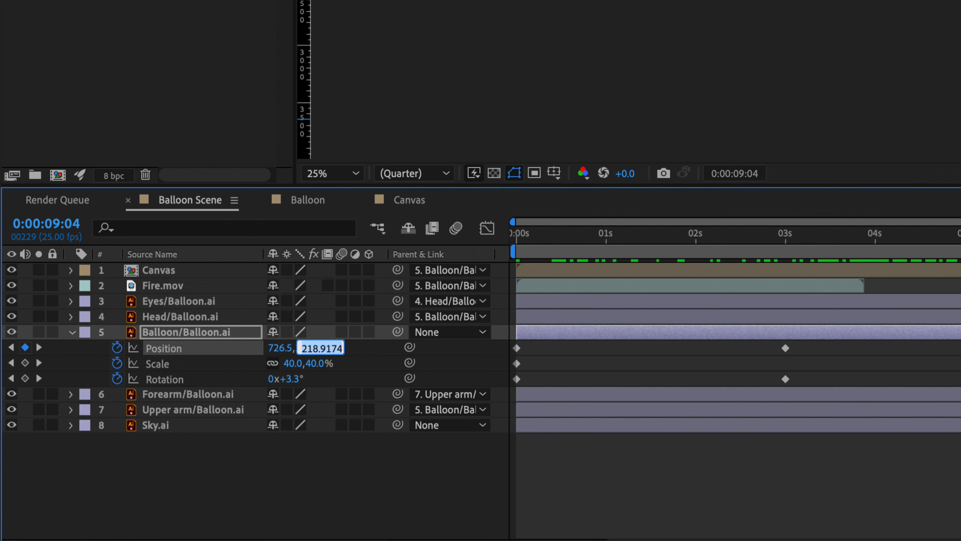
text(356.2)
key(Return)
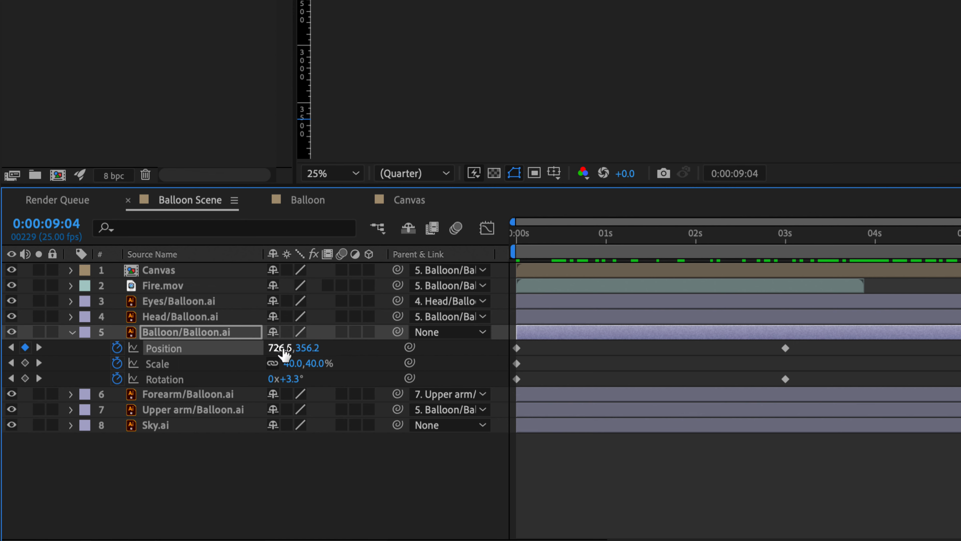
At 0:00:10:12, set the balloon layer's position to 1396.7, 537.1
click(53, 222)
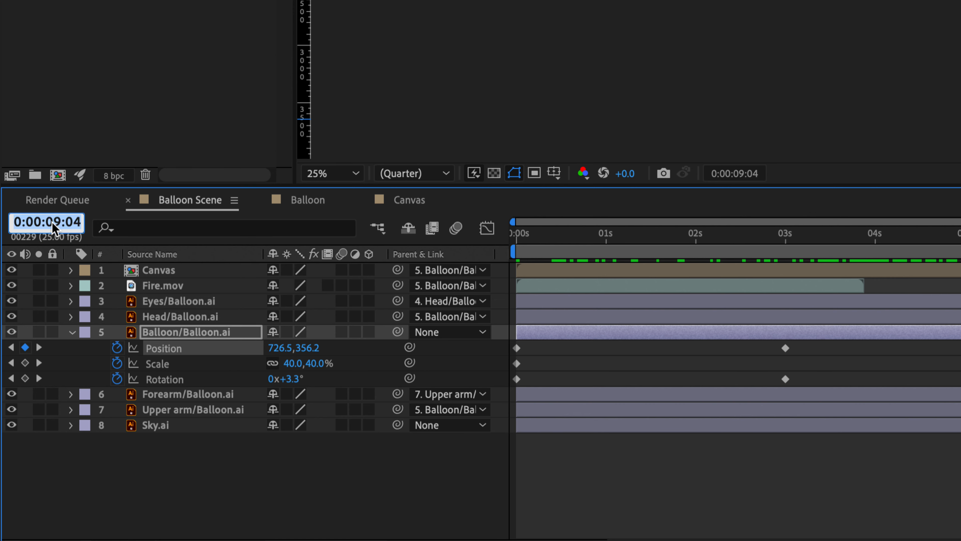
text(1012)
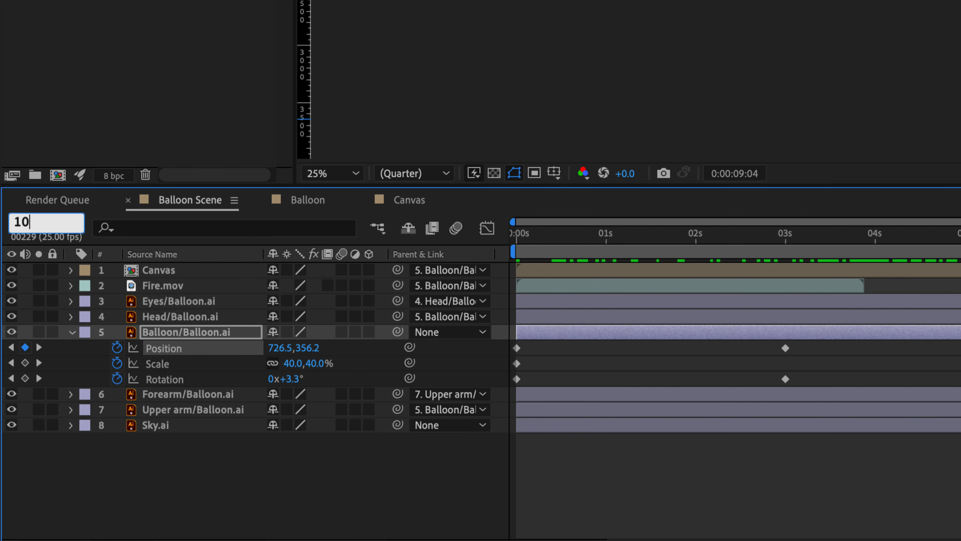
key(Return)
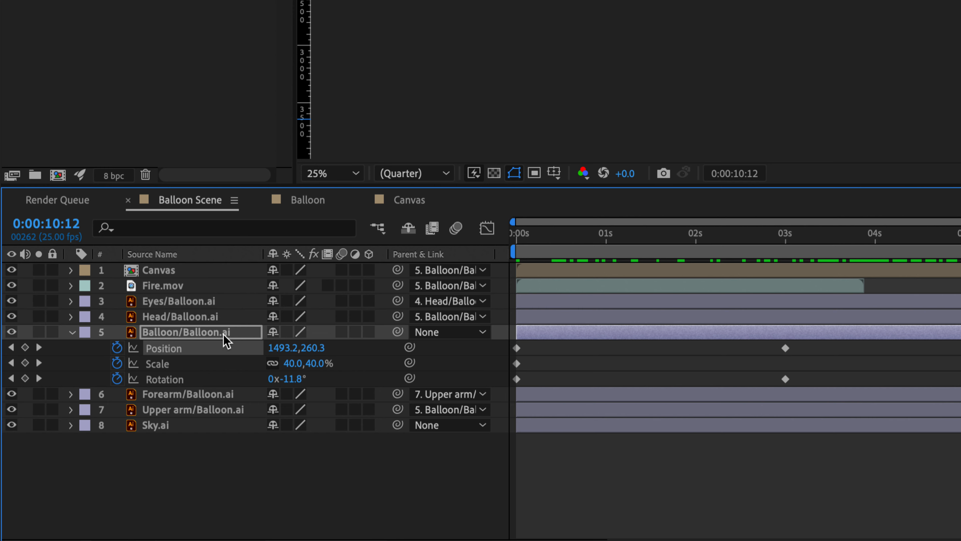
click(275, 348)
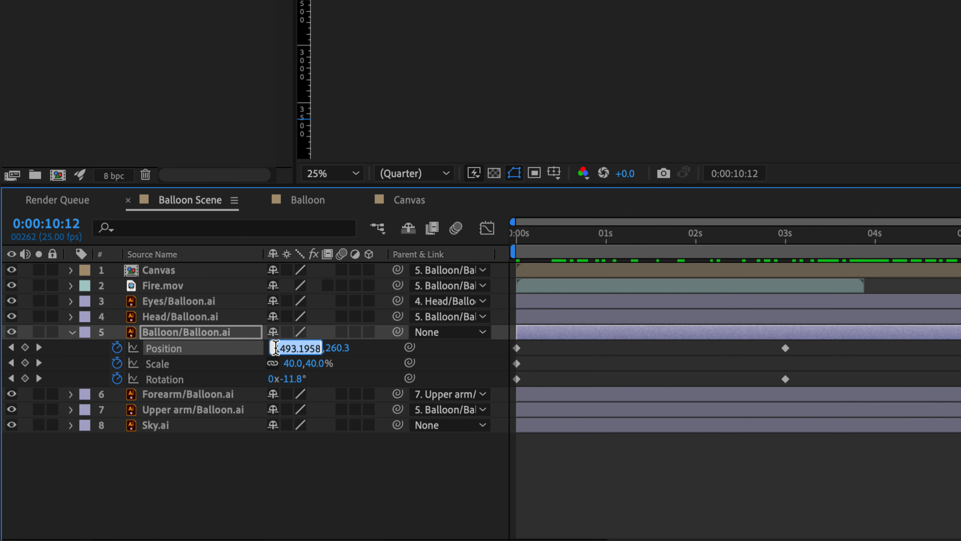
text(1396.7)
key(Tab)
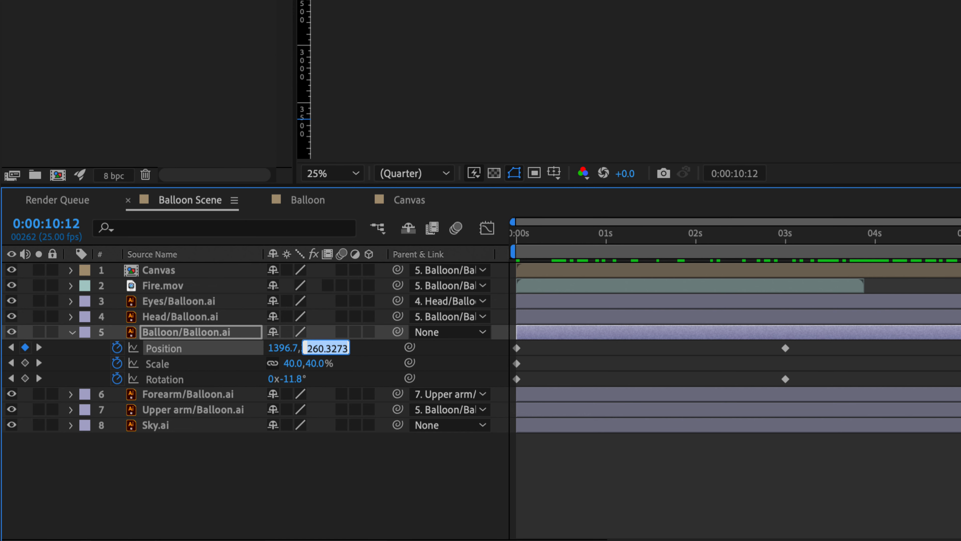
text(537)
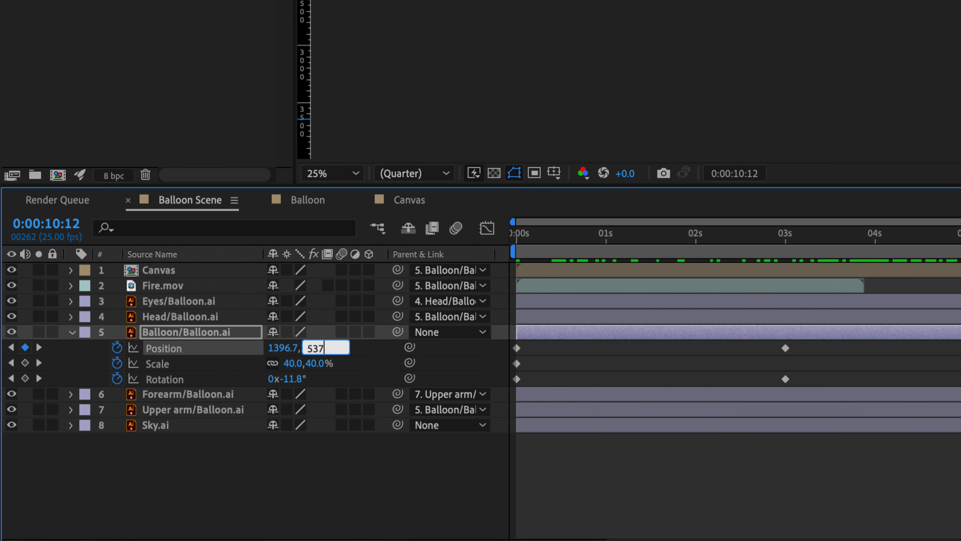
text(.1)
key(Return)
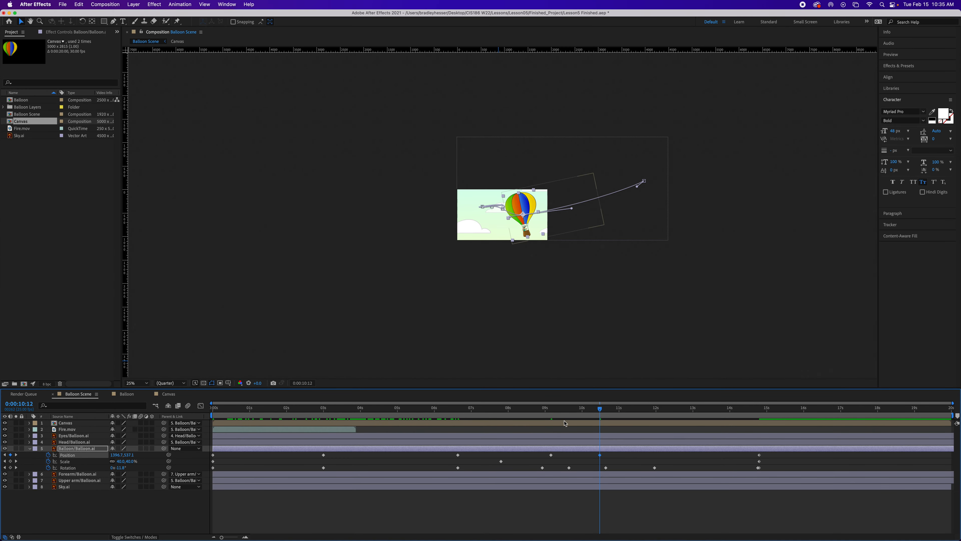
Play the scene from the beginning and scrub back to 0:00:14:12 to check the balloon's motion at 100% magnification
drag(599, 409, 201, 407)
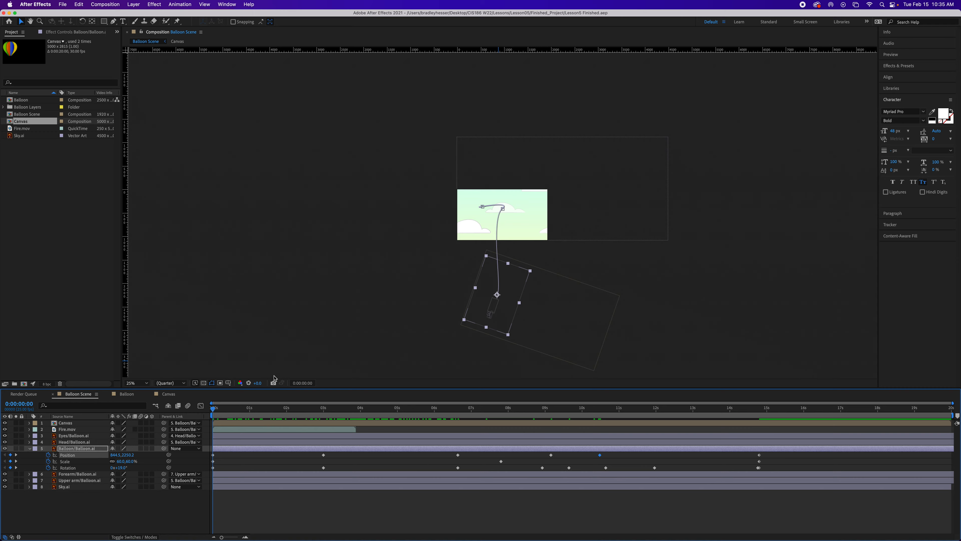
key(space)
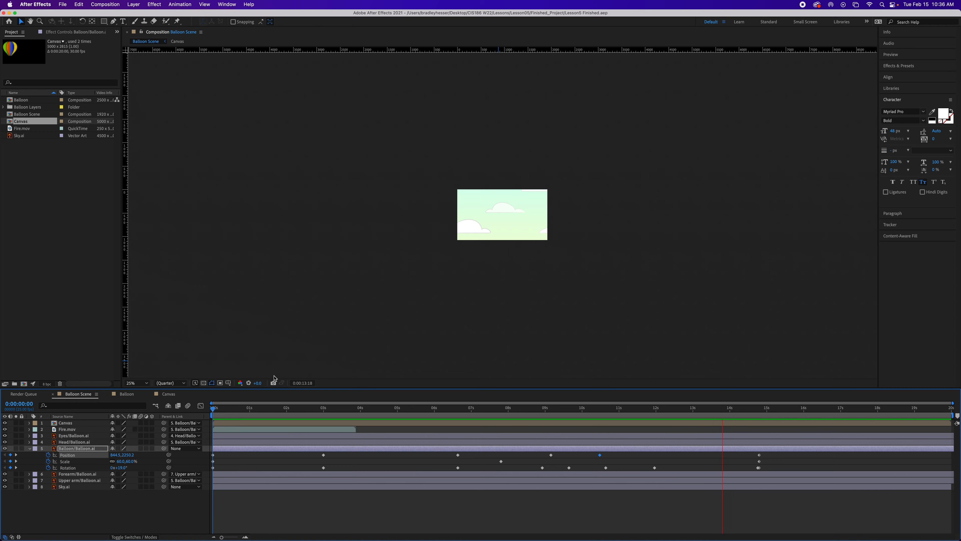
key(space)
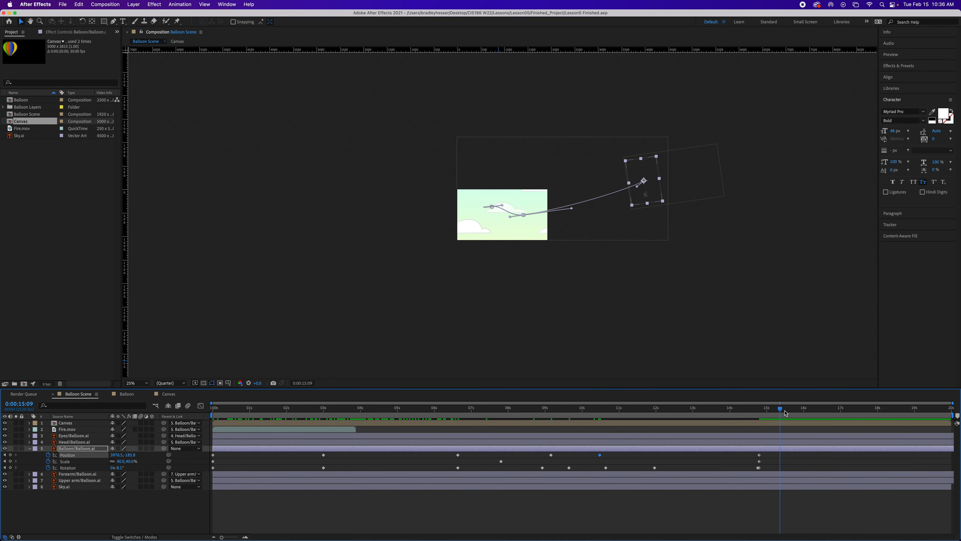
drag(780, 408, 748, 408)
key(comma)
key(period)
key(period)
key(period)
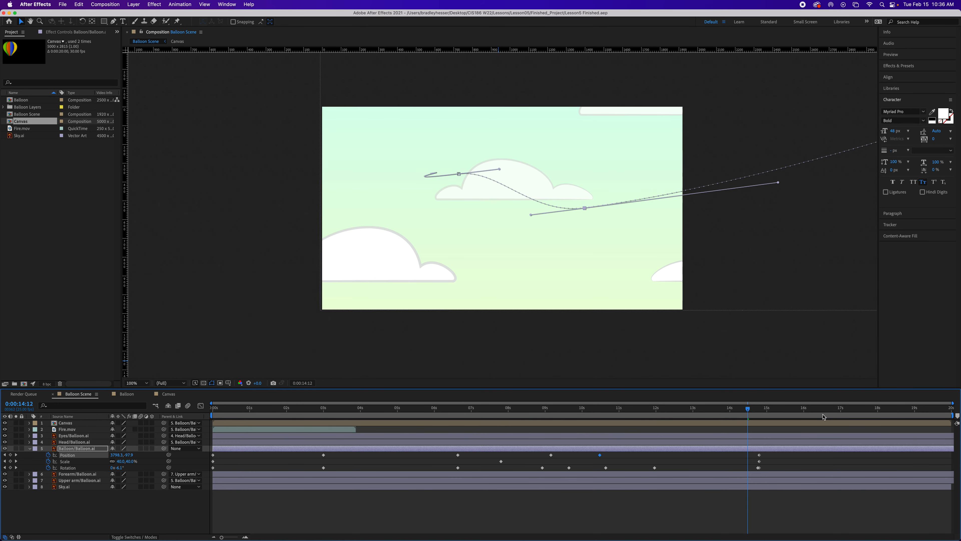
Reshape the balloon's motion path by angling the tangent handles of the position keyframes at 0:00:06:16, 0:00:09:04 and 0:00:03:00 more steeply
drag(745, 411, 351, 424)
click(421, 176)
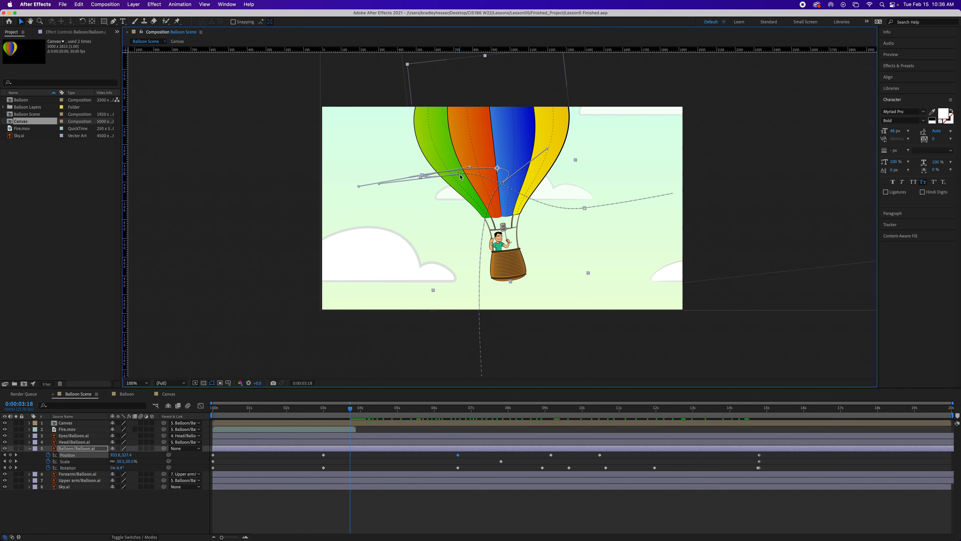
drag(360, 186, 402, 222)
drag(379, 185, 465, 176)
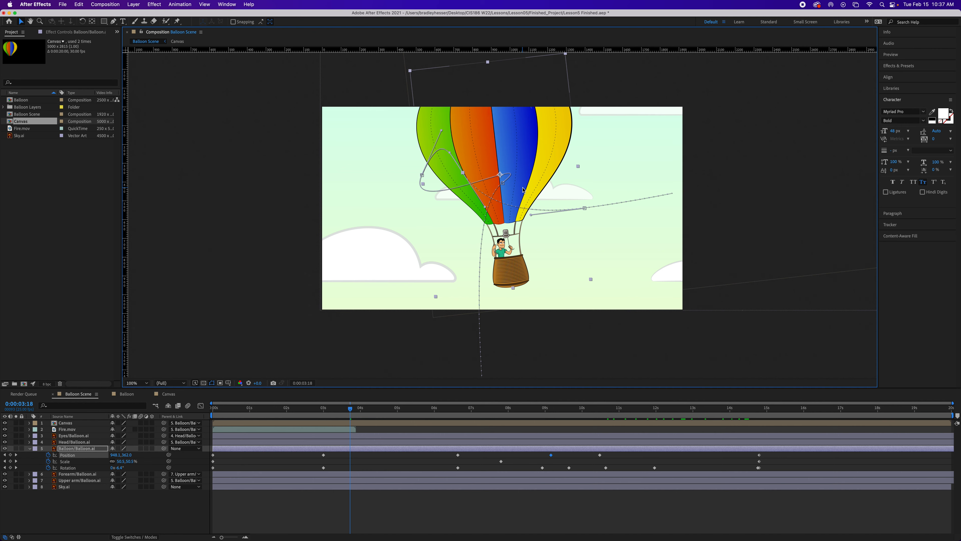
click(501, 176)
drag(547, 151, 526, 140)
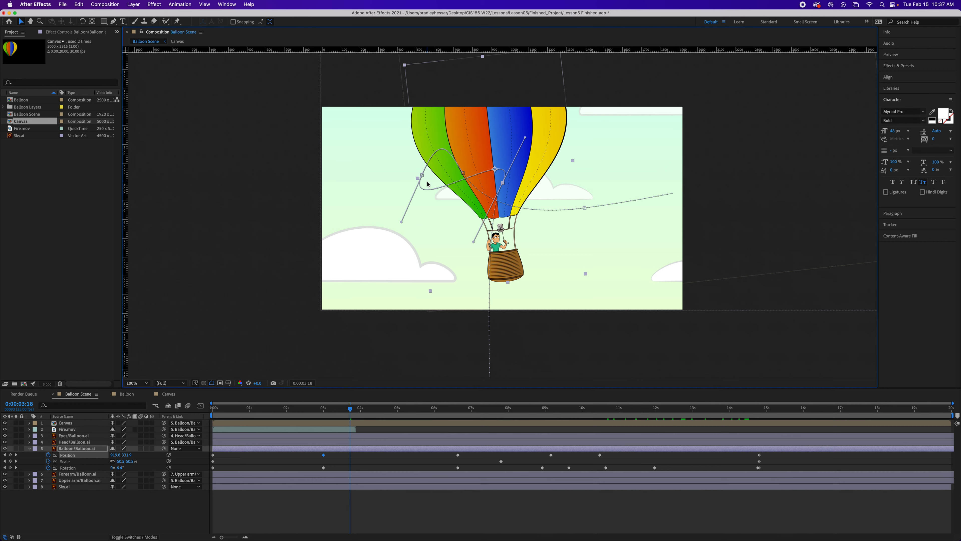
Save the project and scrub through the animation to 0:00:04:20 to check the balloon's motion
key(super+s)
drag(351, 412, 401, 474)
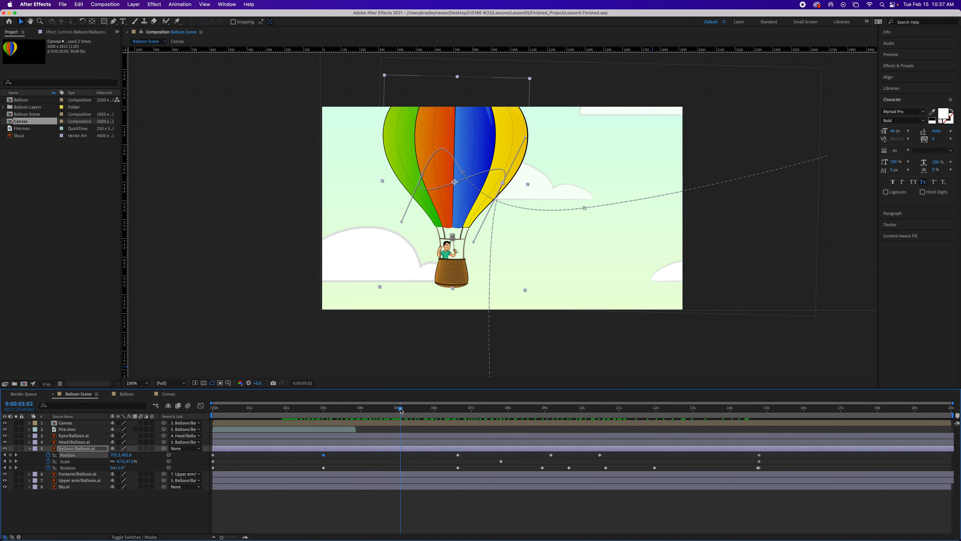
drag(401, 410, 392, 428)
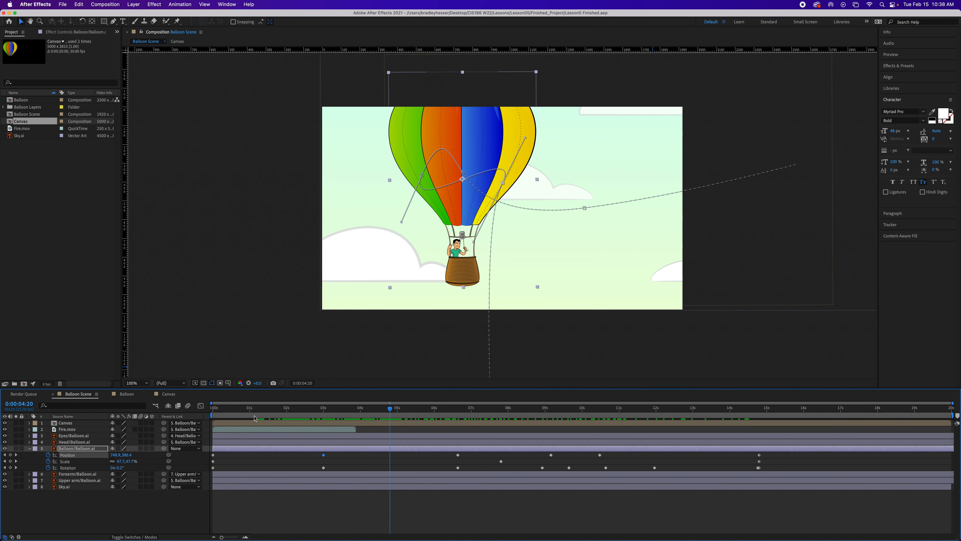
Move the current time to 0:00:03:08 and fit the composition to the viewer
click(32, 407)
text(305)
text(8)
key(Return)
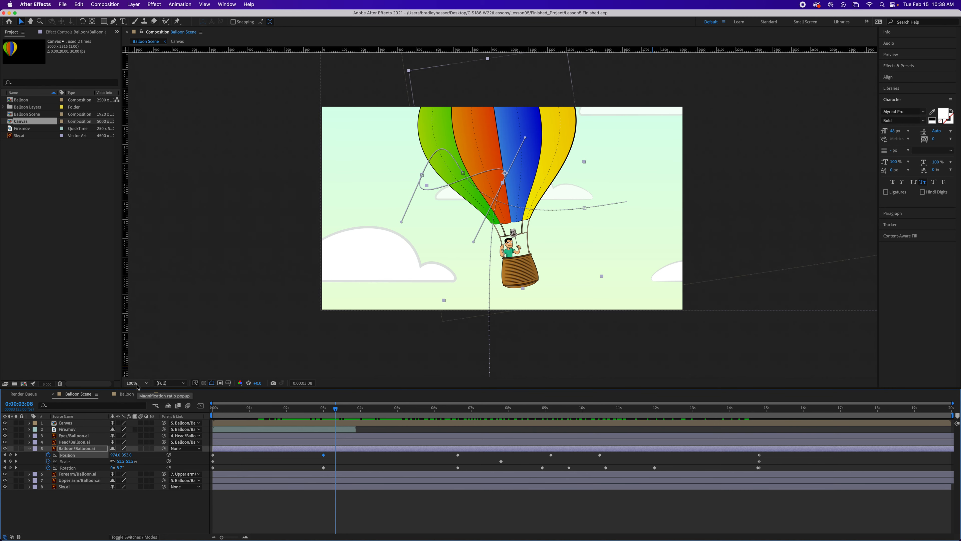
key(comma)
key(period)
key(period)
key(period)
key(comma)
key(comma)
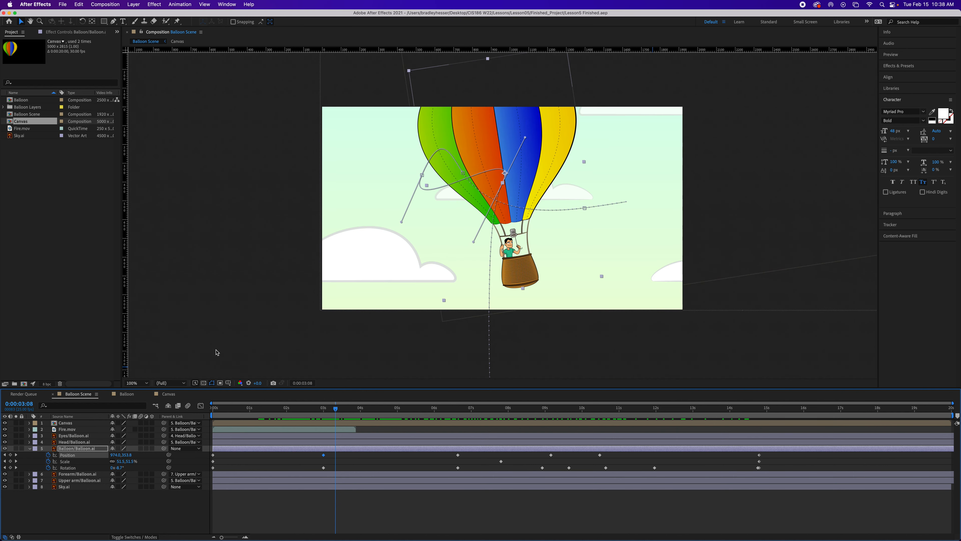
click(145, 384)
click(145, 391)
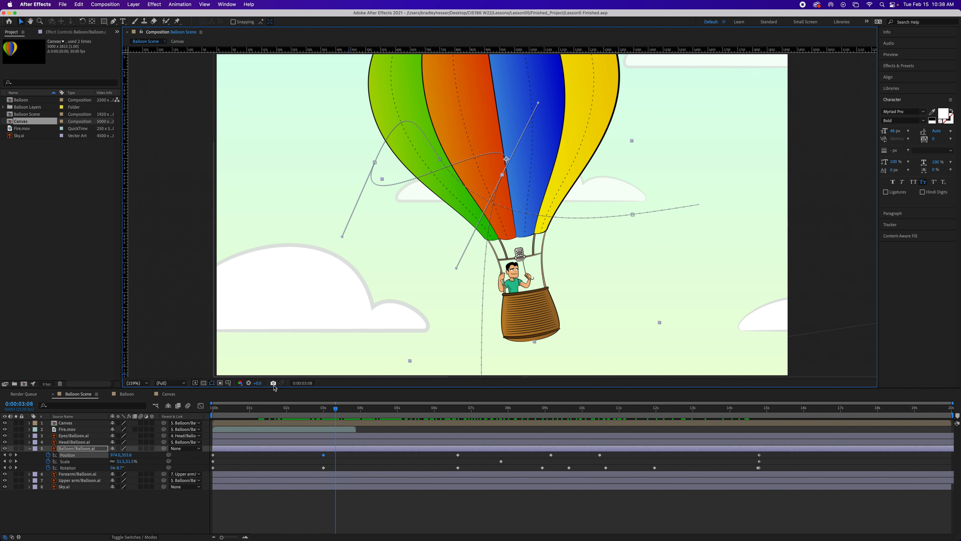
Collapse the Balloon layer's properties and start Rotation keyframes on the Forearm and Upper arm layers at 0:00:03:08
click(74, 449)
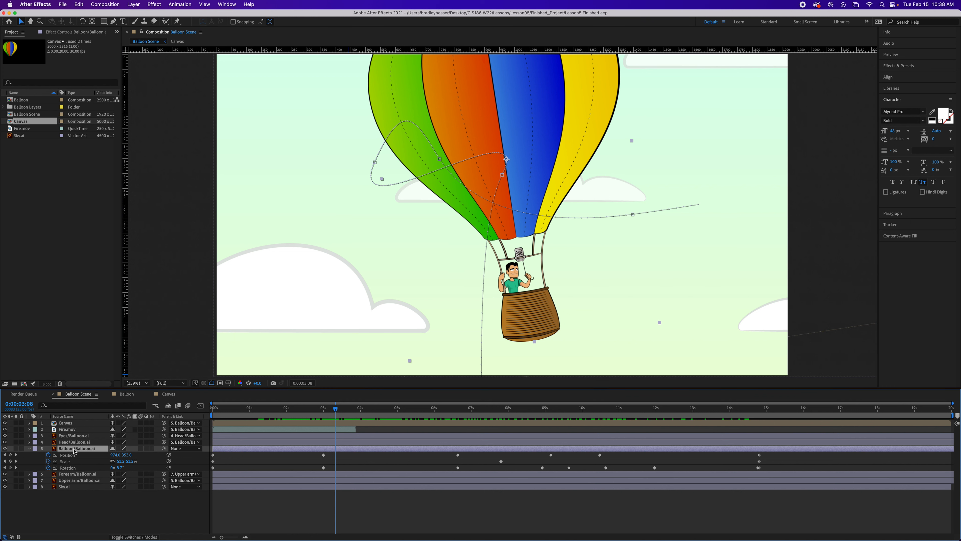
key(u)
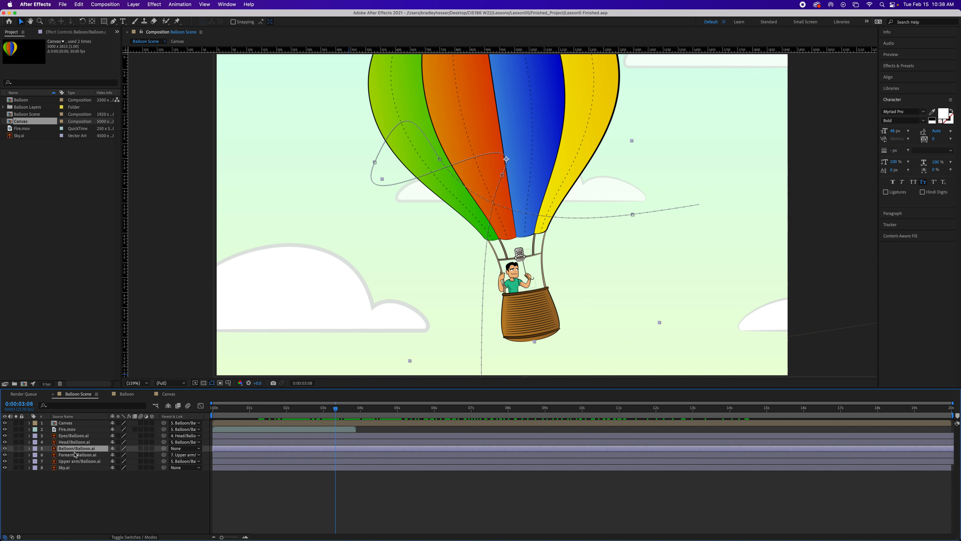
click(74, 456)
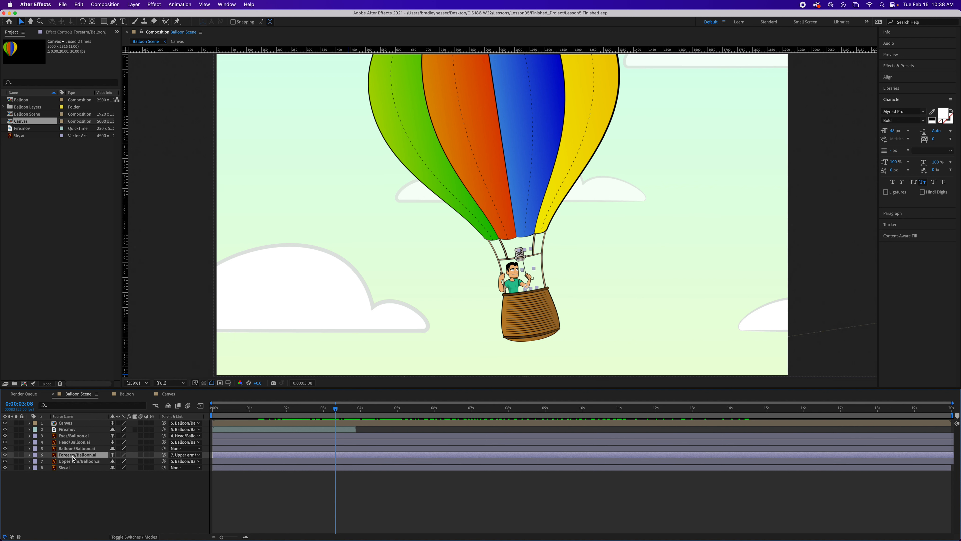
shift+click(73, 462)
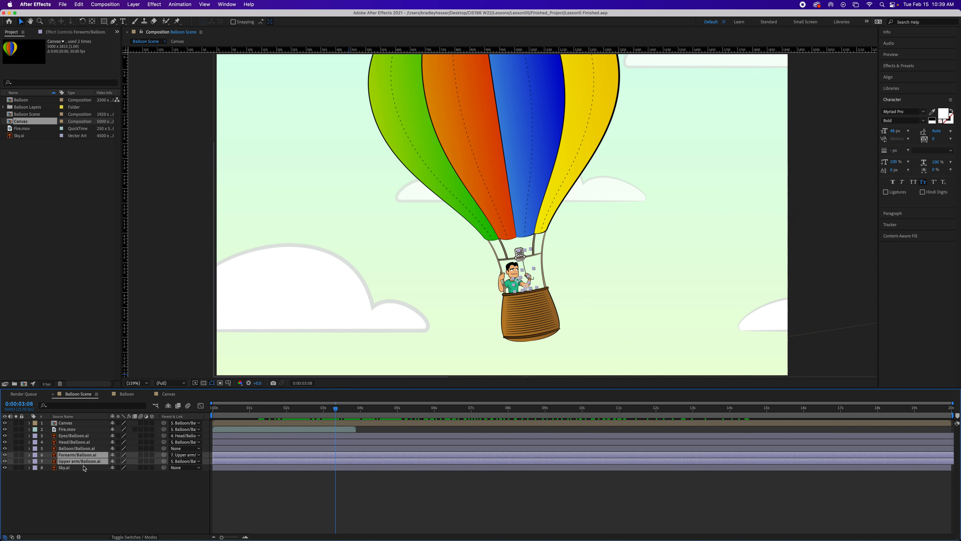
key(r)
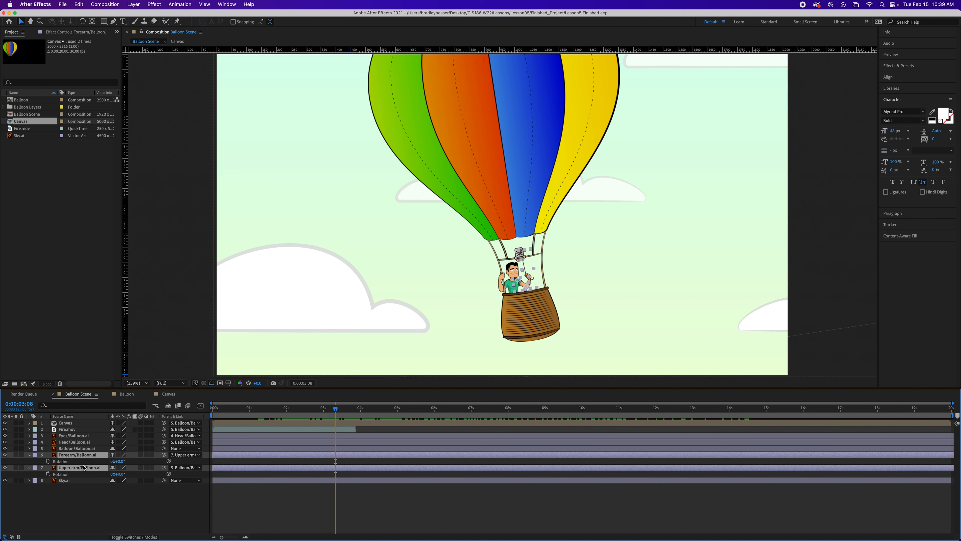
click(48, 461)
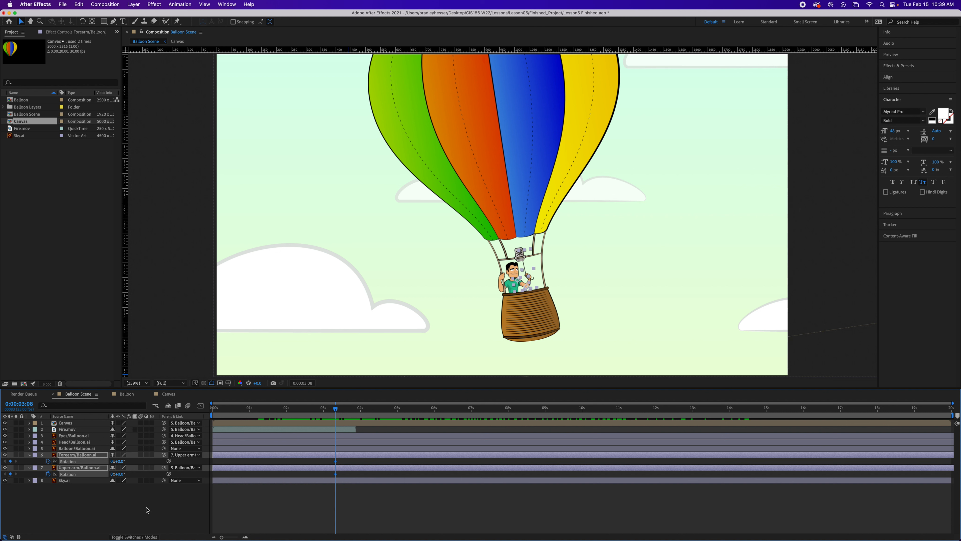
At 0:00:03:17, set the Forearm layer's rotation to -35°
click(23, 406)
text(317)
key(Return)
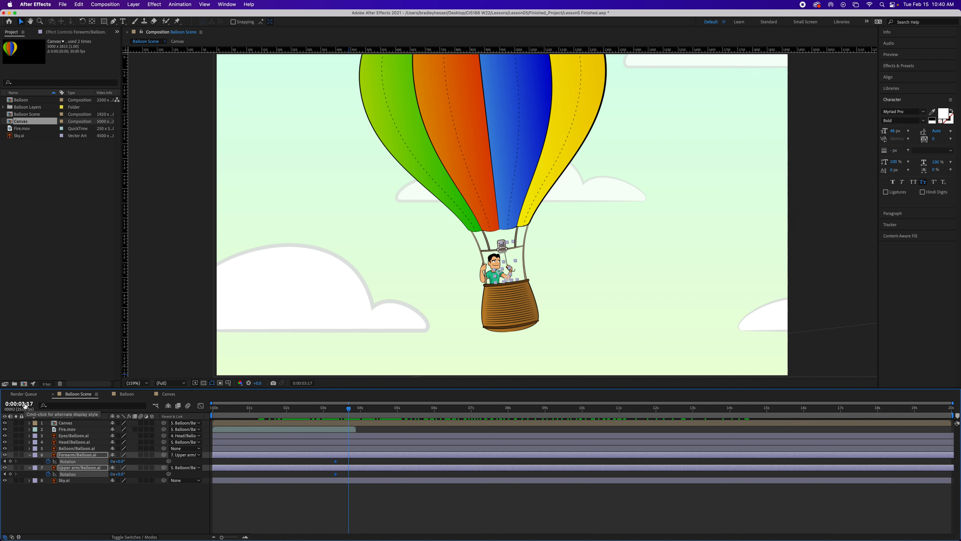
click(109, 507)
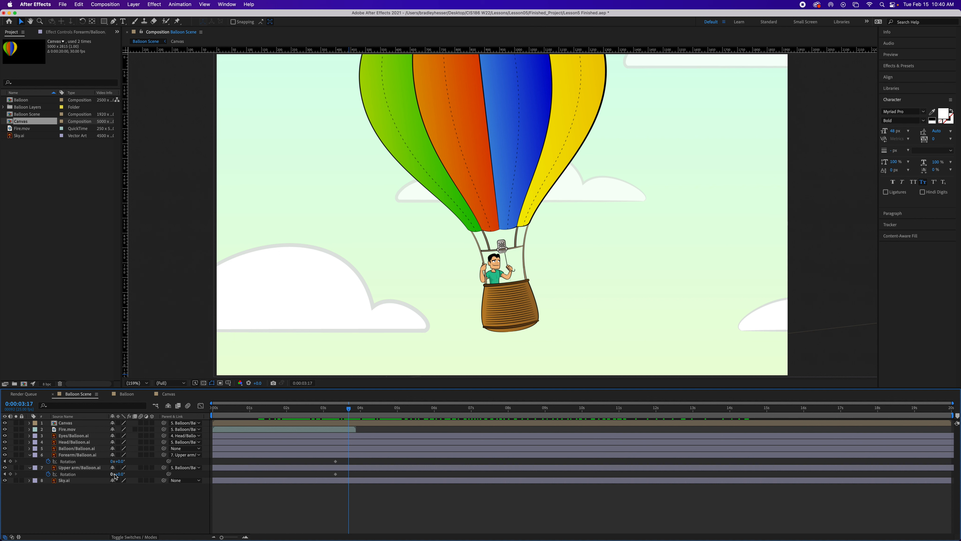
click(119, 461)
mouse_move(118, 461)
mouse_down()
mouse_move(129, 462)
mouse_move(100, 462)
mouse_move(151, 461)
mouse_move(102, 456)
mouse_move(147, 457)
mouse_move(131, 456)
mouse_up()
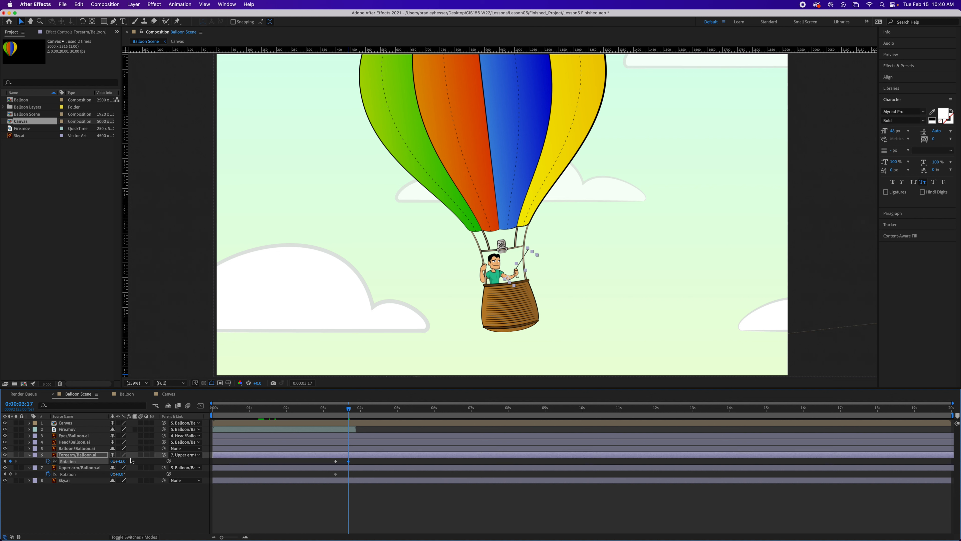
click(123, 462)
text(-35)
key(Return)
Set the Upper arm layer's rotation to 46° at 0:00:03:17
click(121, 473)
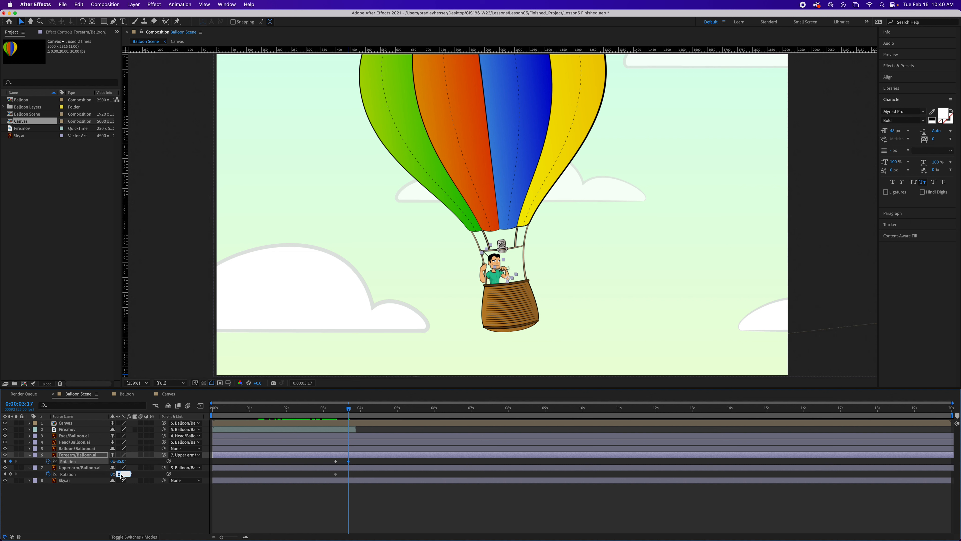
text(46)
key(Return)
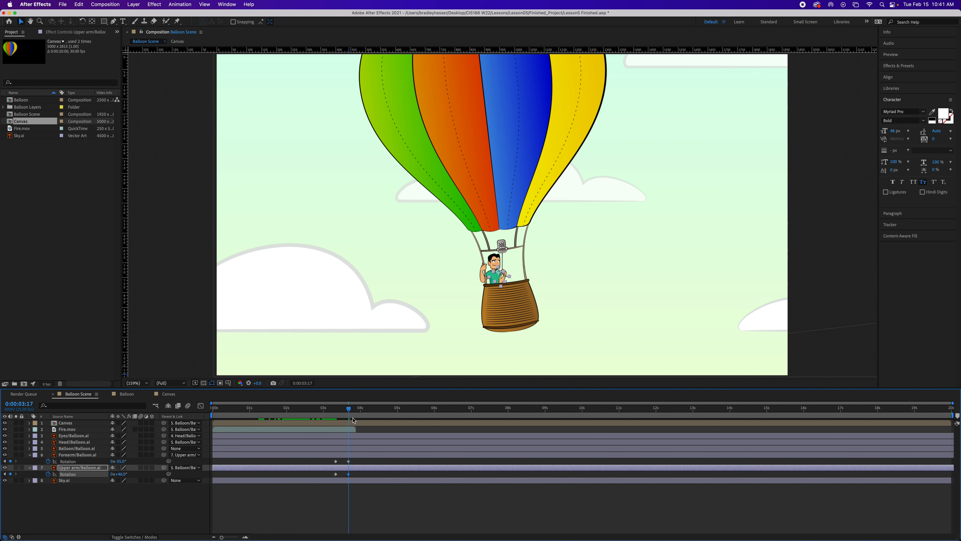
At 0:00:04:23, set the Forearm layer's rotation to -32.8° and add a keyframe holding the Upper arm's current rotation
drag(349, 409, 371, 423)
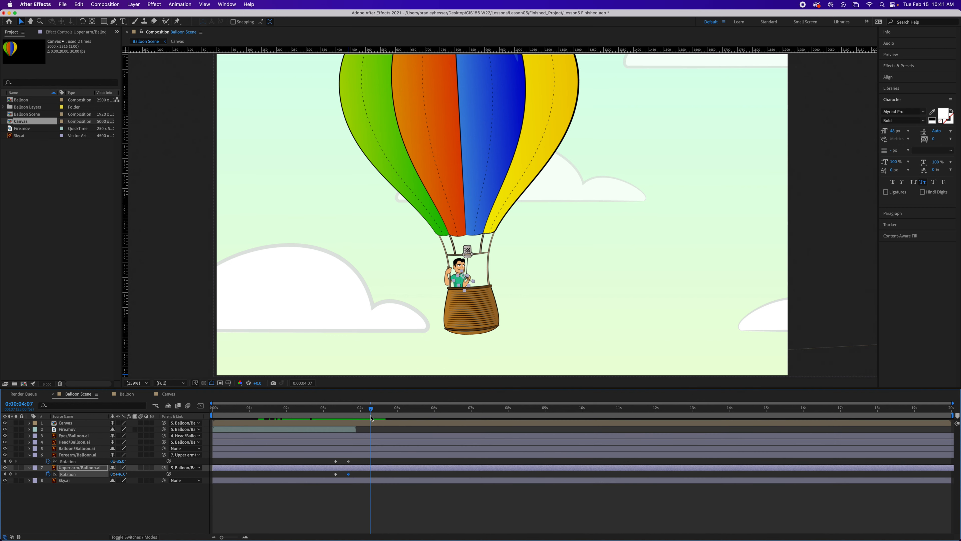
drag(371, 409, 395, 415)
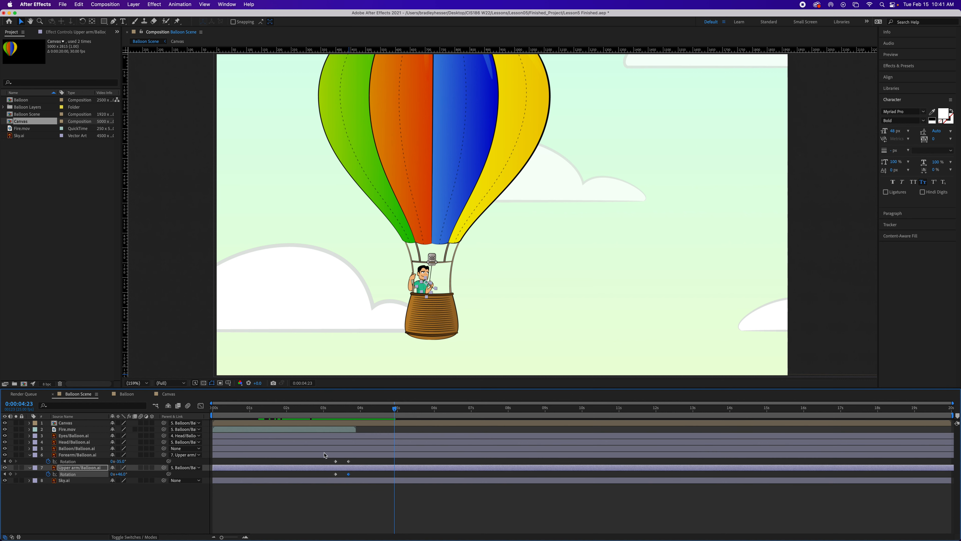
click(119, 462)
text(-)
key(Return)
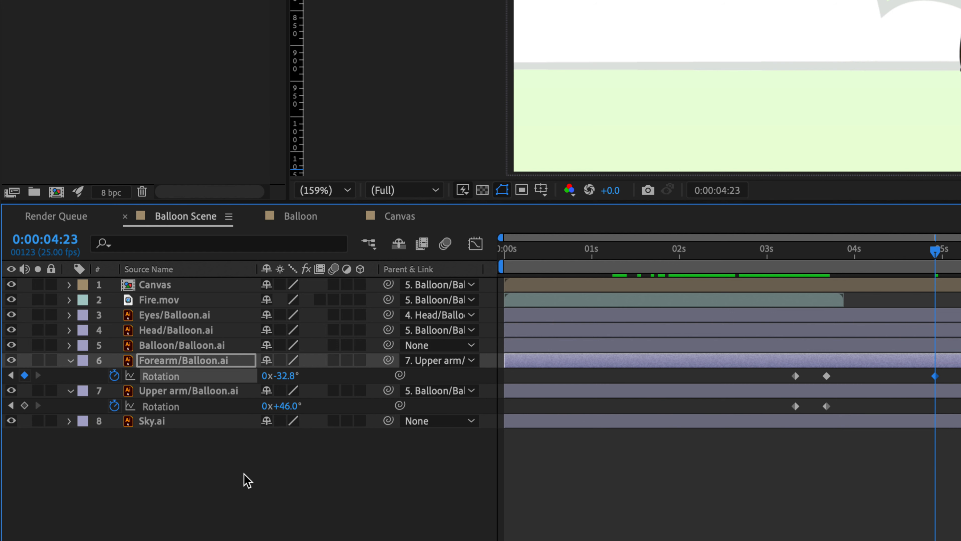
click(24, 406)
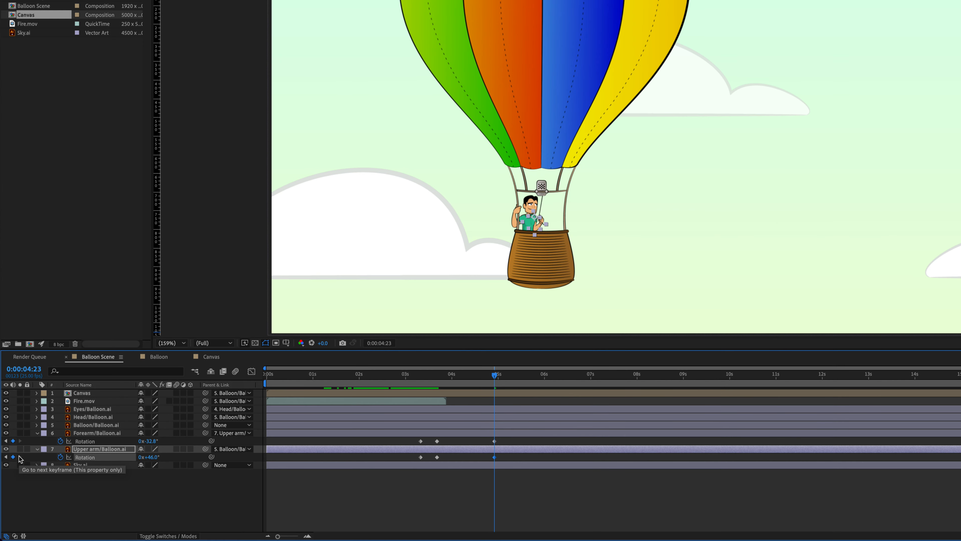
At 0:00:05:06, set the rotation of both the Forearm and Upper arm layers to 0°
drag(26, 373, 28, 372)
click(22, 371)
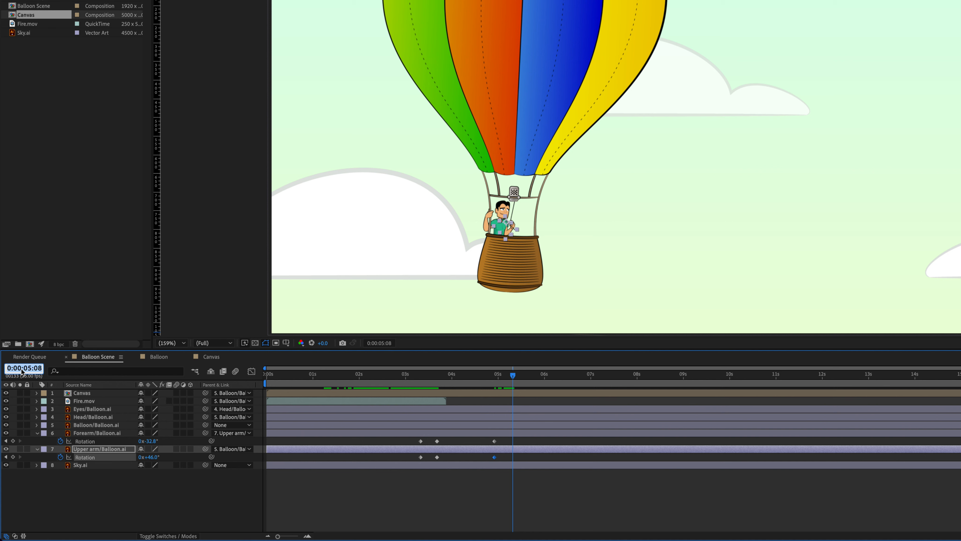
text(506)
key(Return)
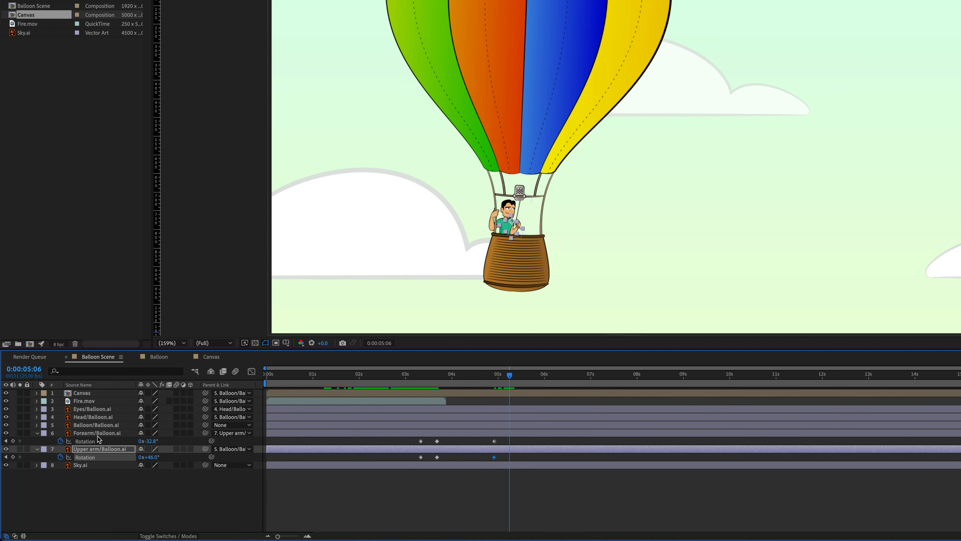
click(150, 441)
text(0)
click(150, 456)
text(0)
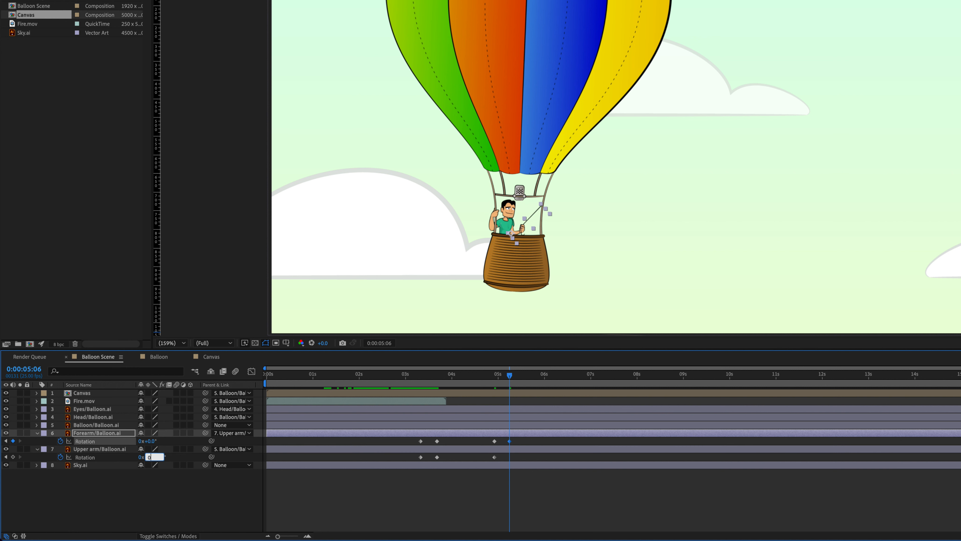
key(Return)
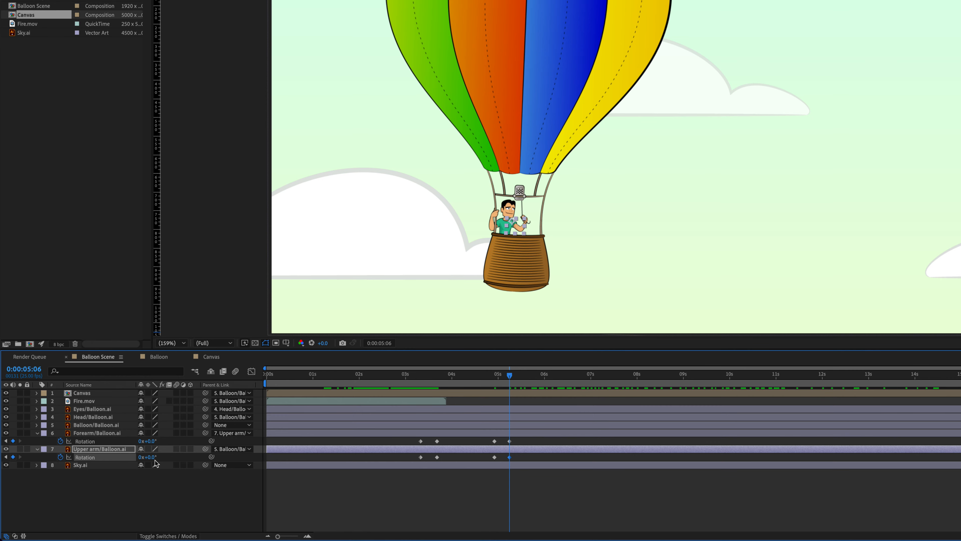
Scrub to 0:00:05:08 to check the arm movement and select all Rotation keyframes of the Forearm and Upper arm layers
click(148, 503)
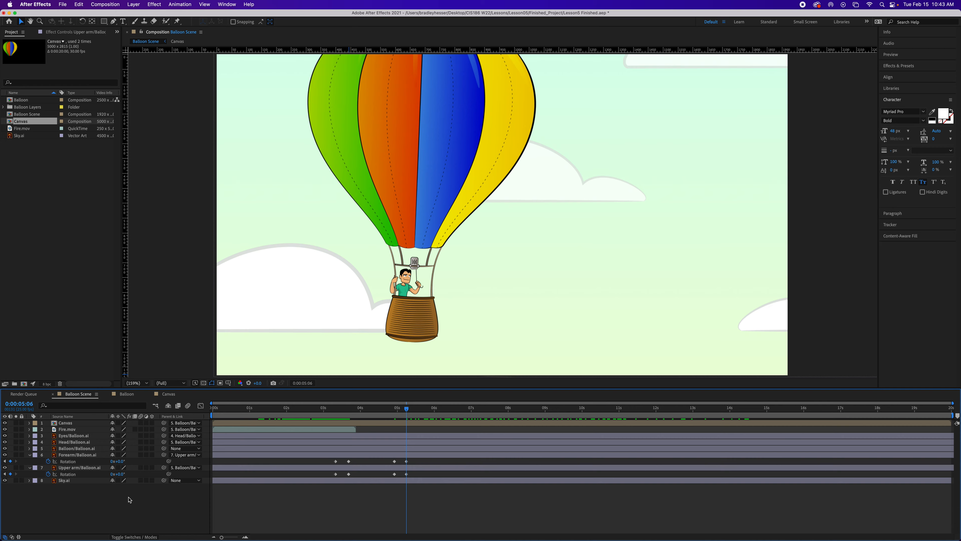
drag(407, 410, 409, 433)
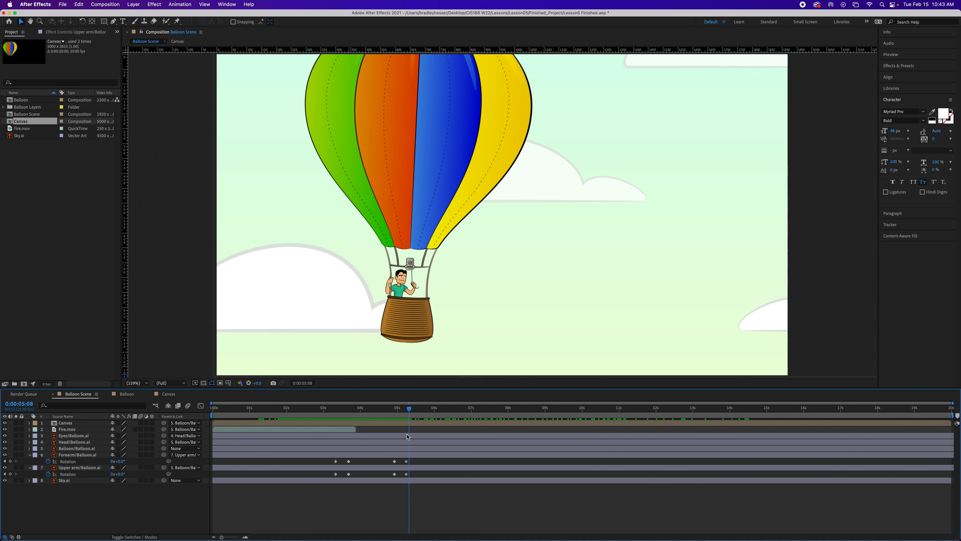
click(68, 462)
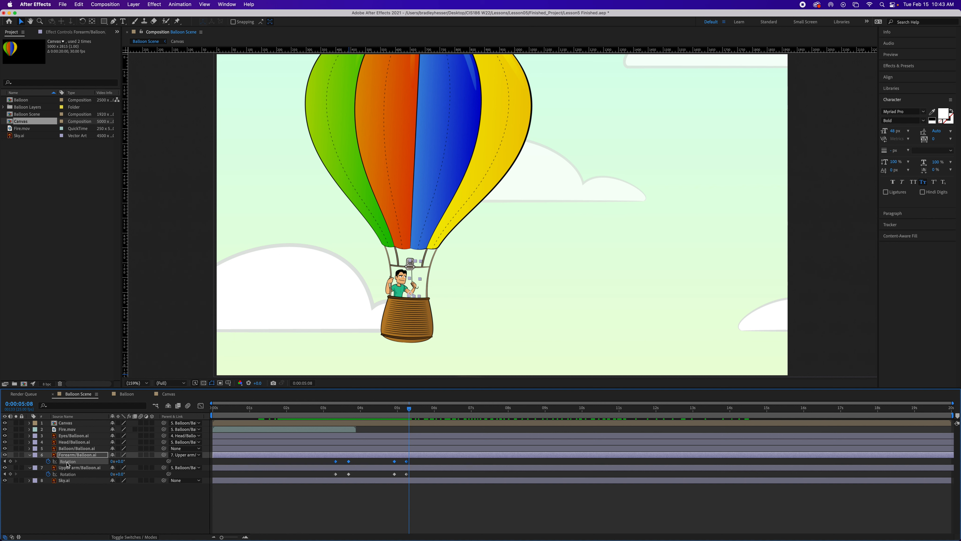
shift+click(65, 475)
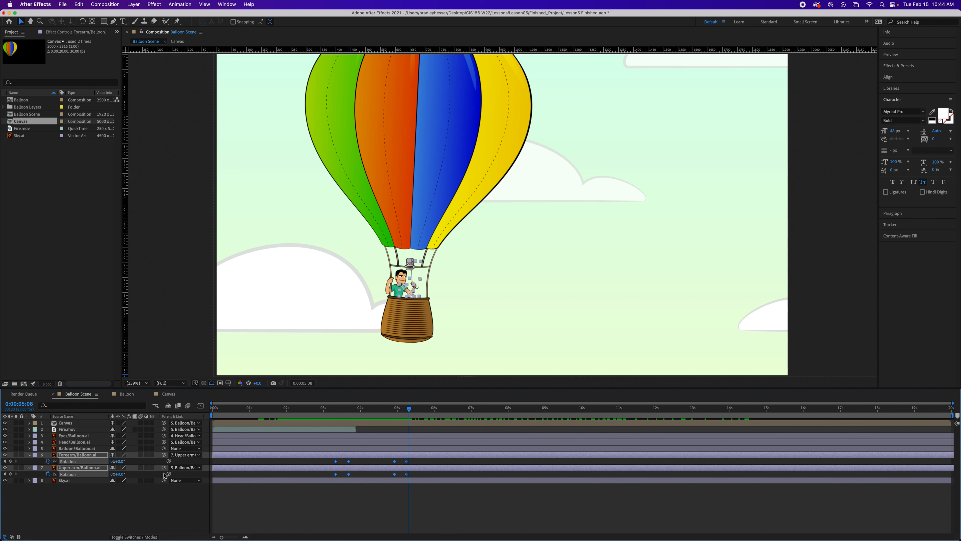
Move the current time of the Balloon Scene composition to 0:00:07:10
drag(410, 410, 488, 413)
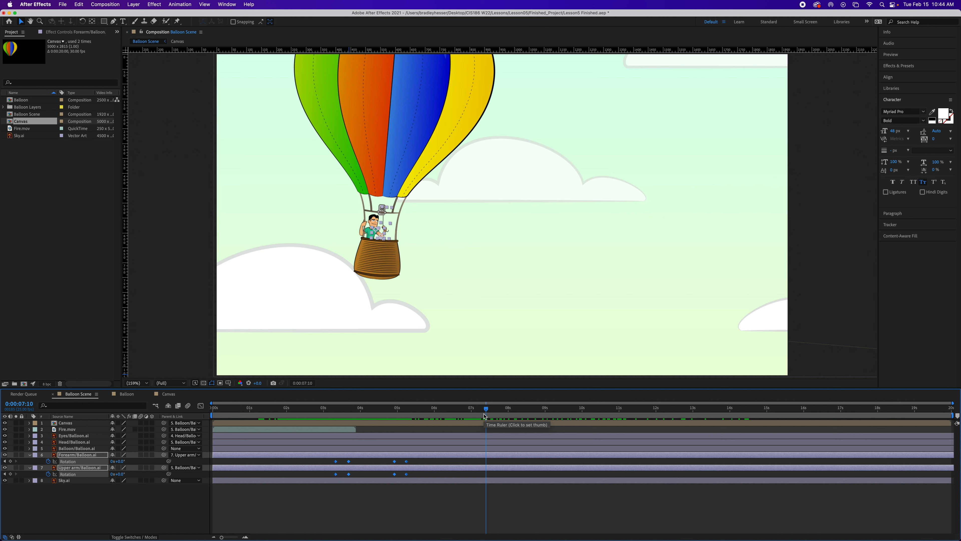
key(super+d)
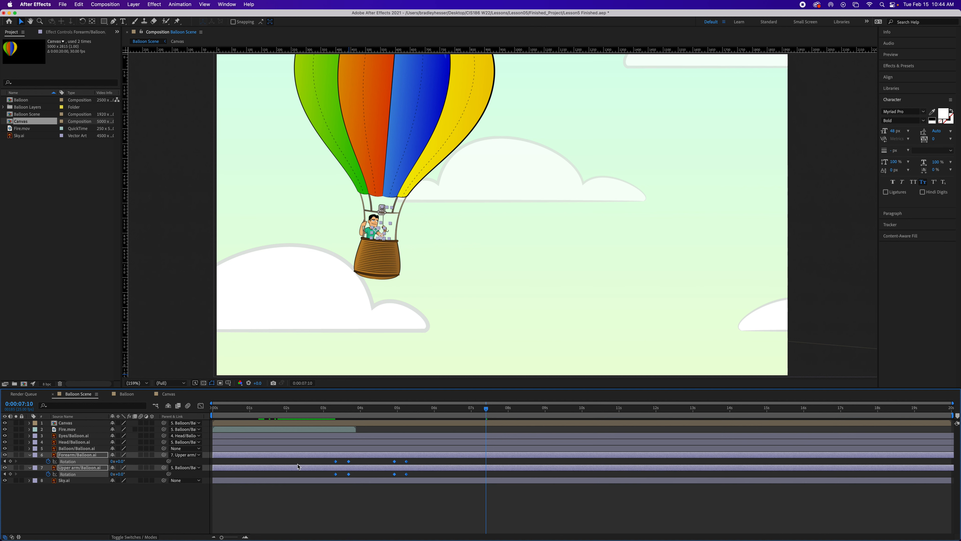
key(Delete)
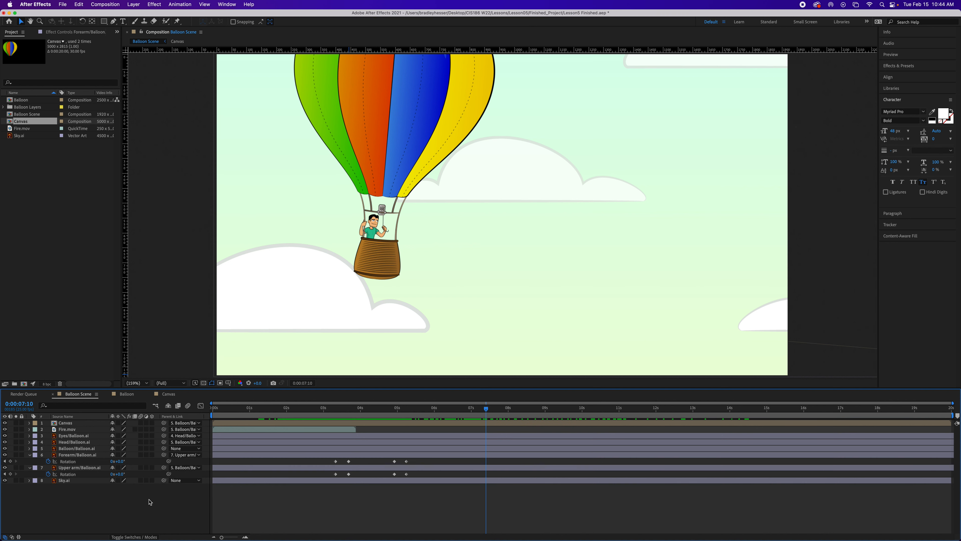
click(71, 461)
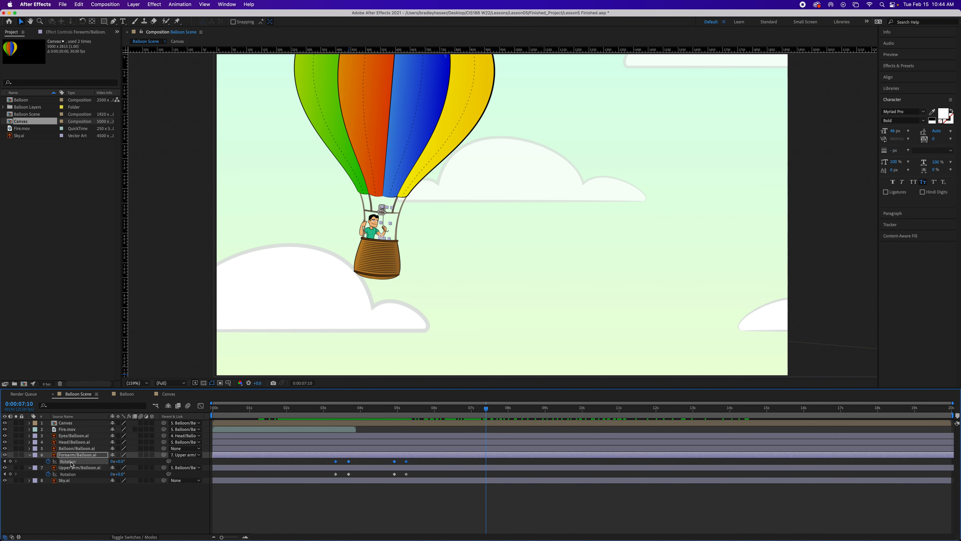
shift+click(68, 474)
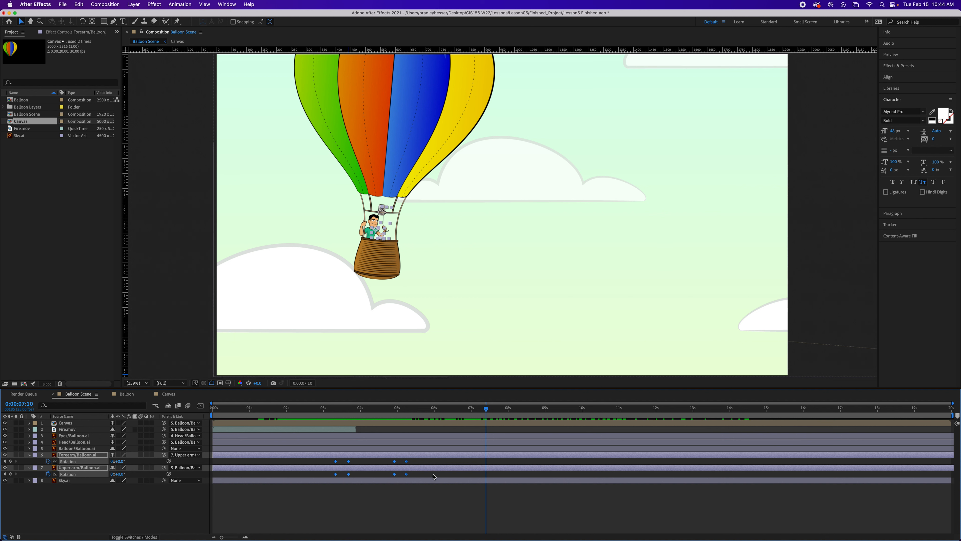
key(super+d)
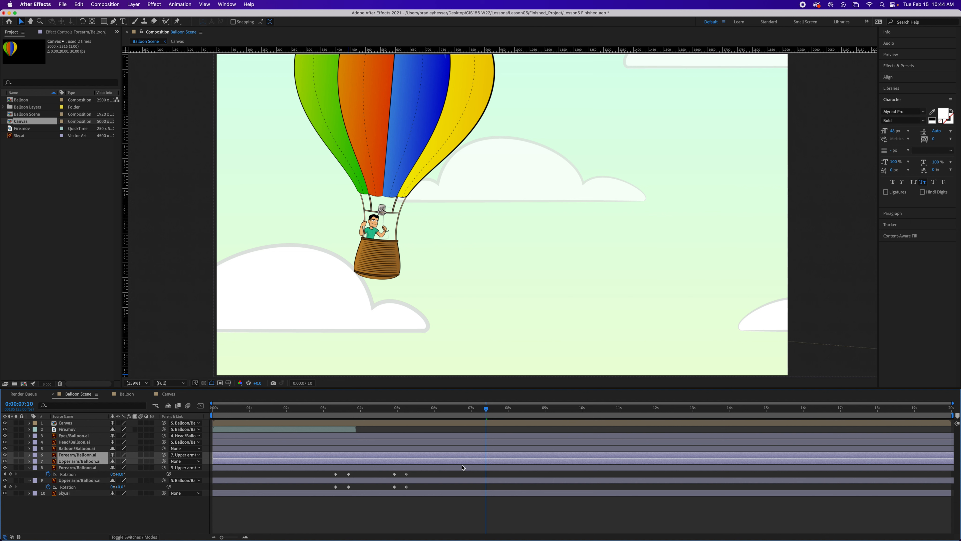
key(Delete)
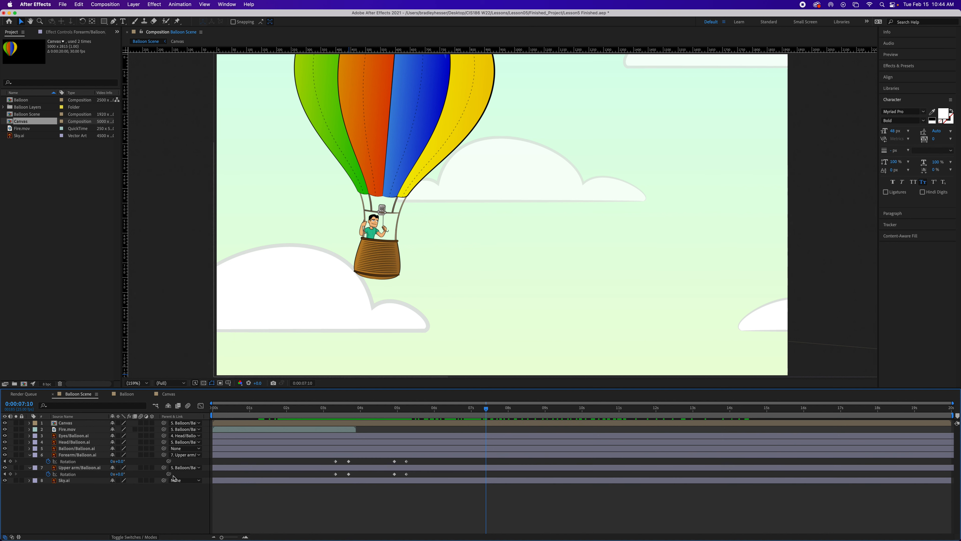
Copy the Rotation keyframes of the Forearm and Upper arm layers and paste each set onto its own layer at 0:00:07:10
click(68, 462)
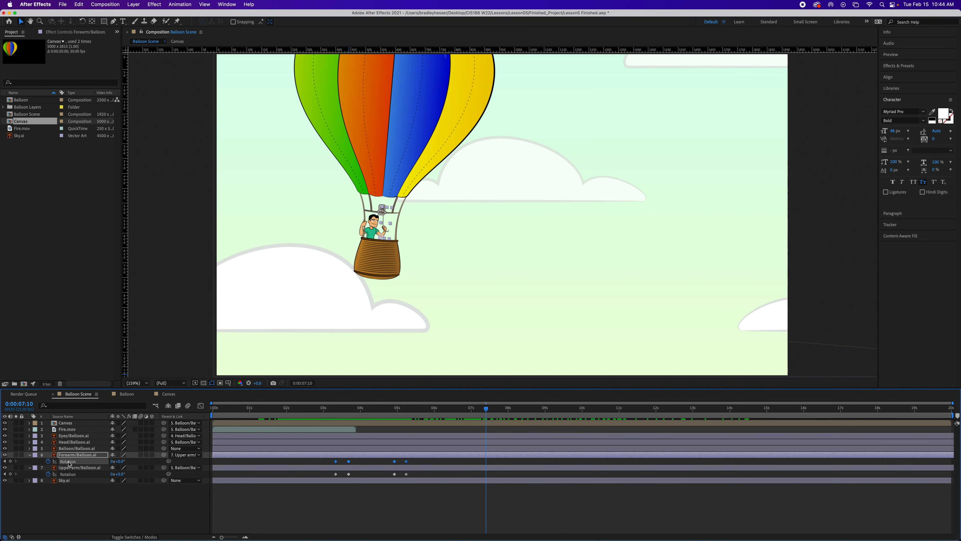
shift+click(69, 462)
click(70, 462)
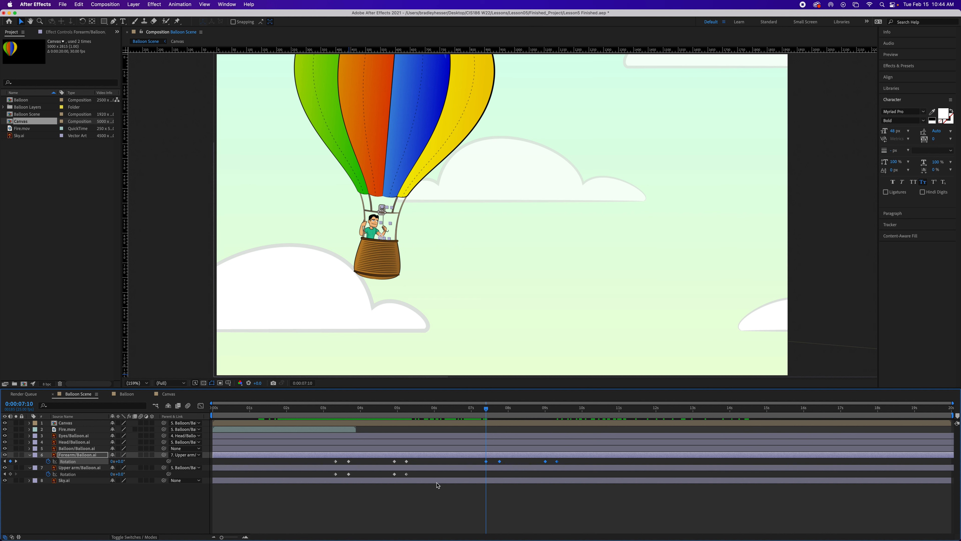
key(super+v)
click(68, 474)
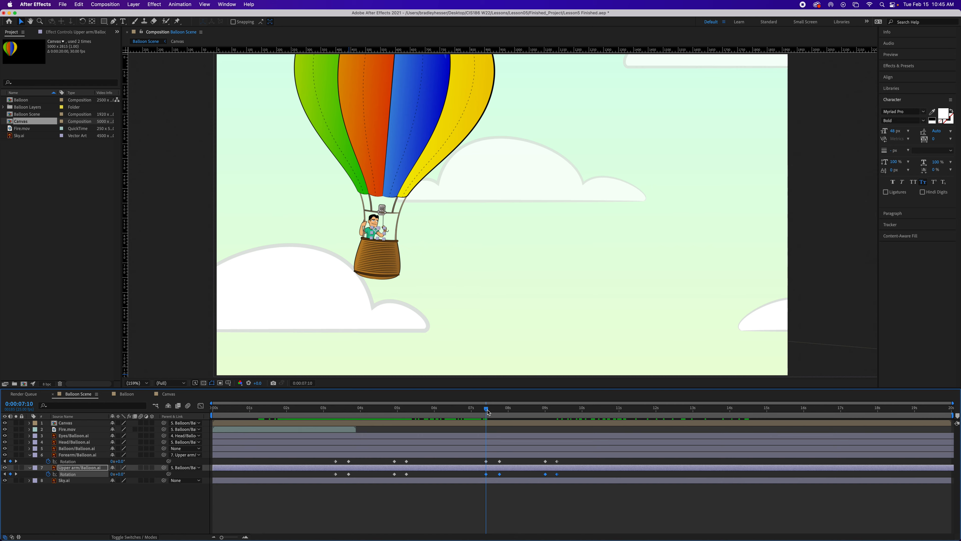
Collapse the Rotation properties of the Forearm and Upper arm layers and save the project
drag(487, 409, 587, 432)
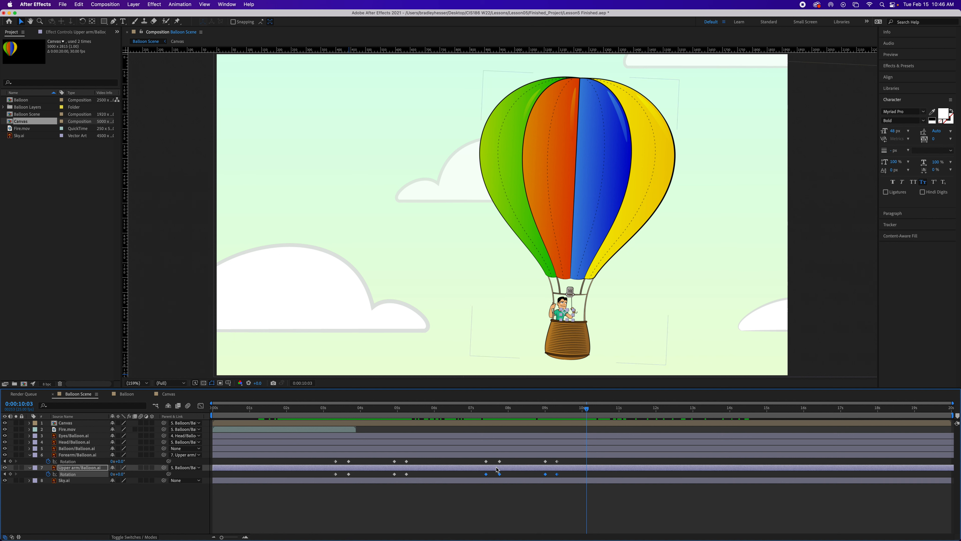
click(70, 456)
shift+click(73, 469)
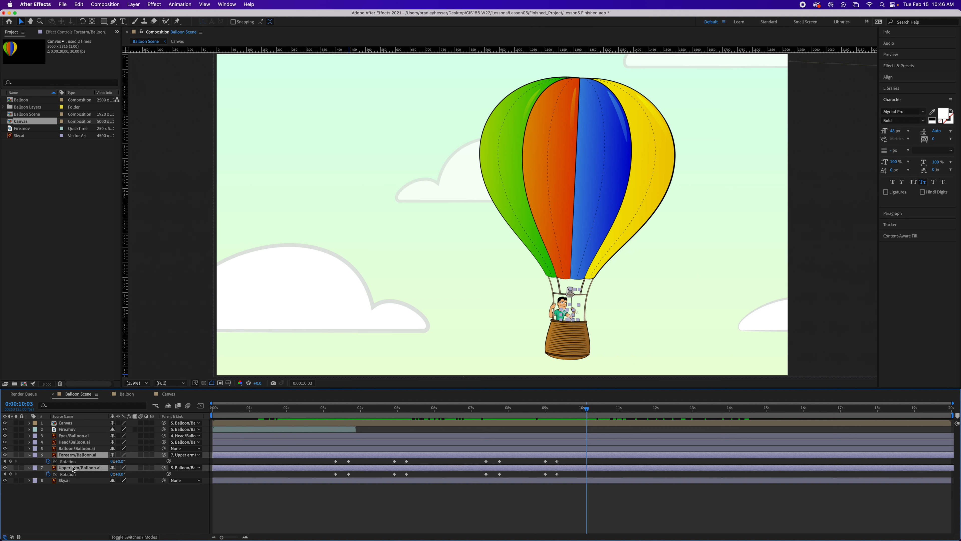
key(r)
click(107, 494)
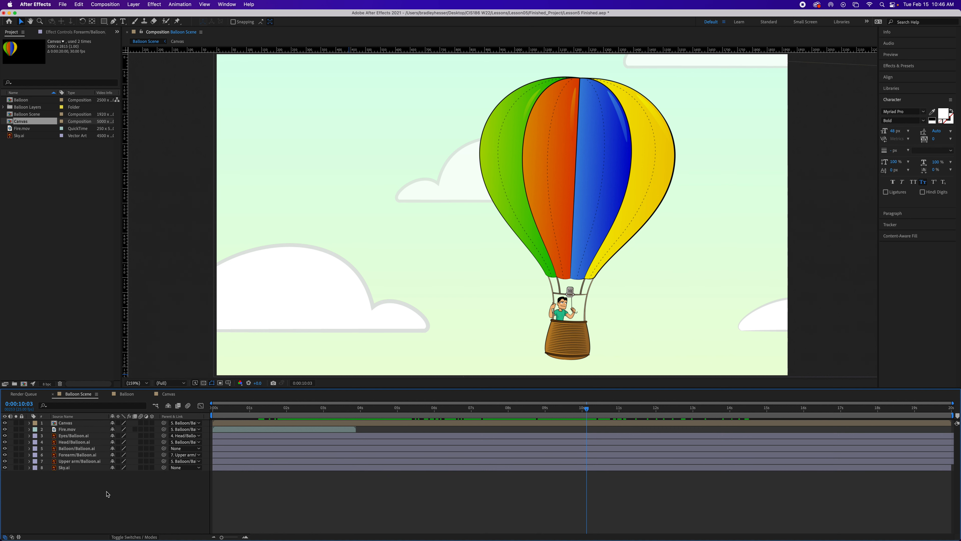
key(super+s)
mouse_move(588, 412)
mouse_down()
mouse_move(516, 413)
mouse_move(587, 416)
mouse_up()
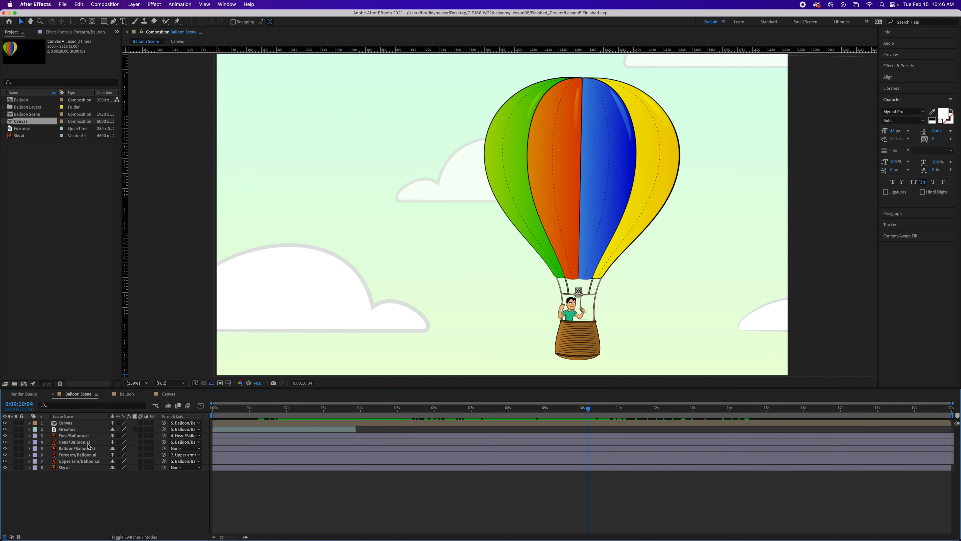
Start Rotation keyframing on the Head/Balloon.ai layer at 0:00:03:08
click(67, 443)
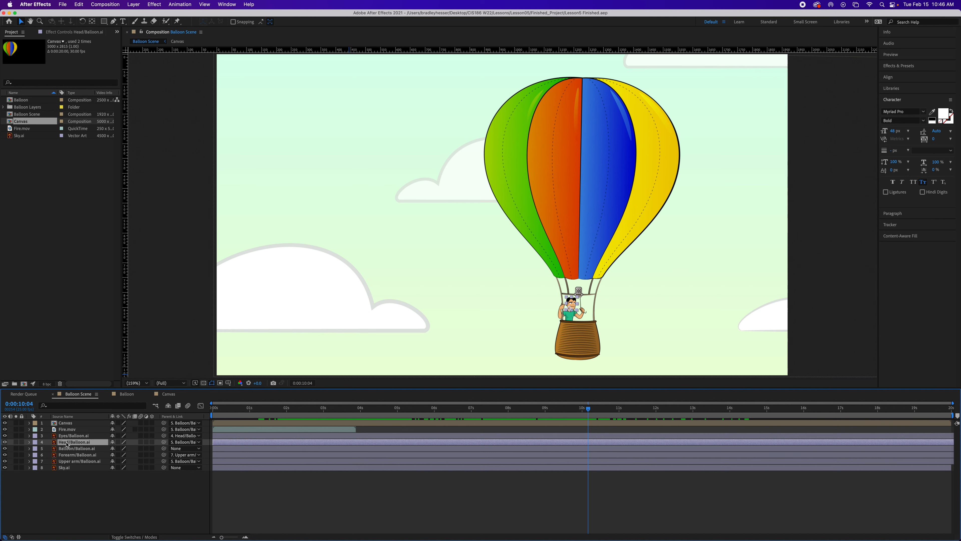
key(r)
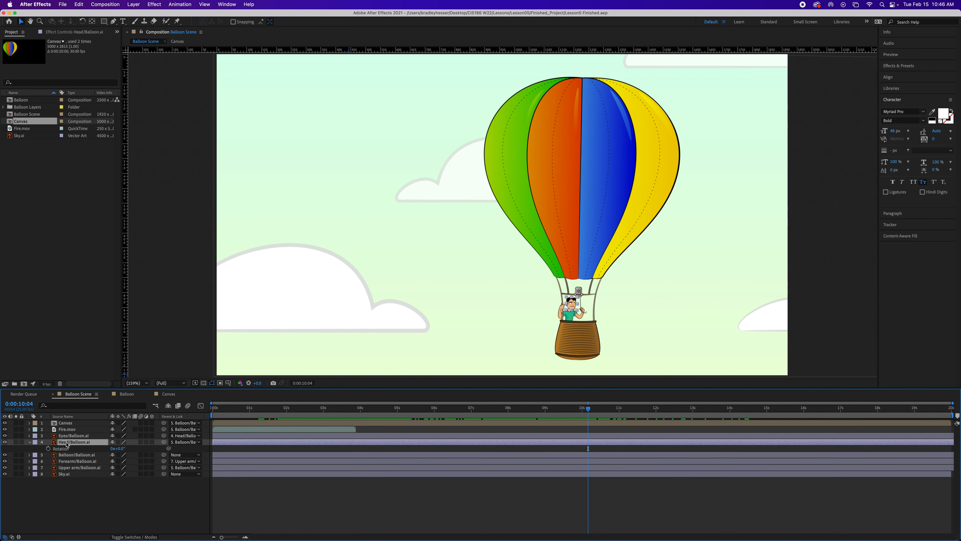
click(23, 402)
text(308)
key(Return)
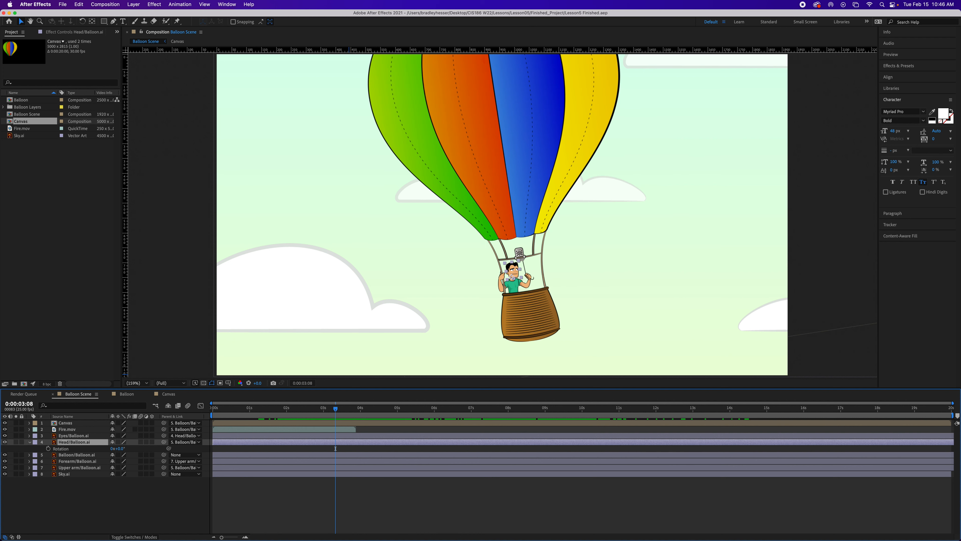
click(48, 449)
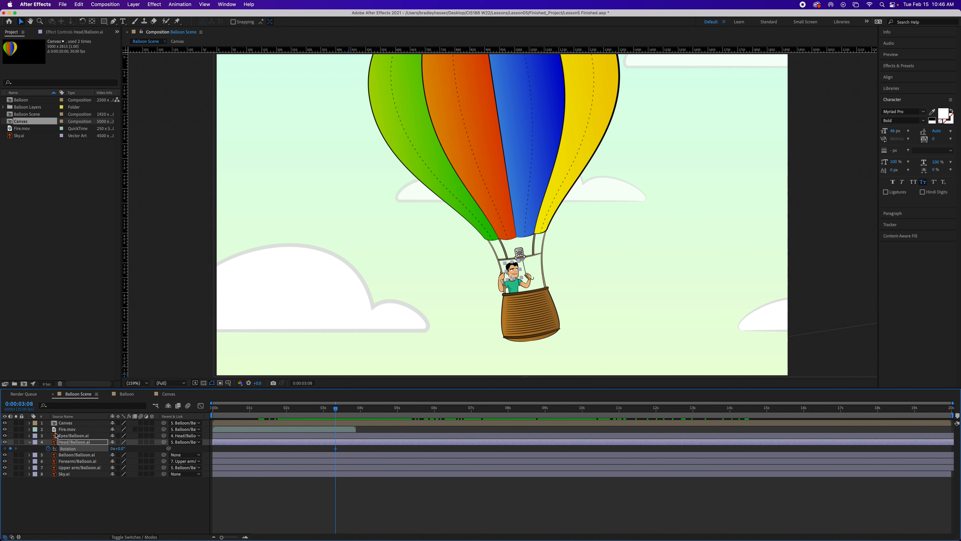
Set the Head layer's Rotation to -10.3° at 0:00:03:17
drag(20, 404, 23, 407)
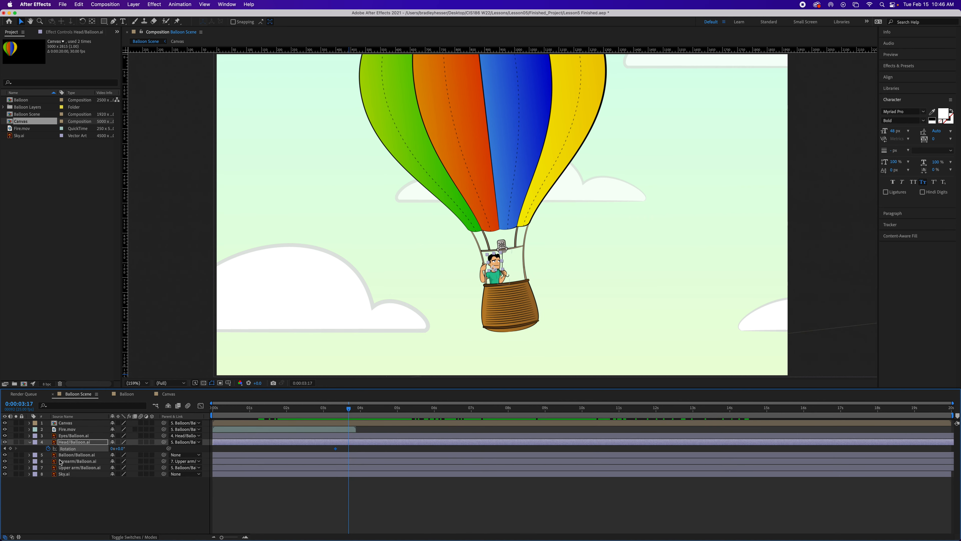
click(120, 448)
text(-10.3)
key(Return)
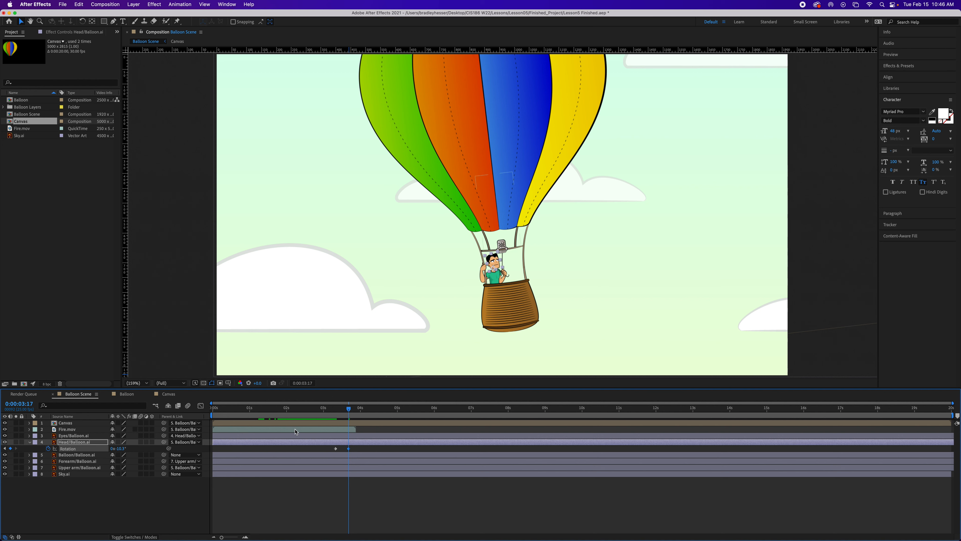
Hold the head's rotation with a keyframe at 0:00:04:23 and set its Rotation to 0° at 0:00:05:06
drag(350, 411, 395, 423)
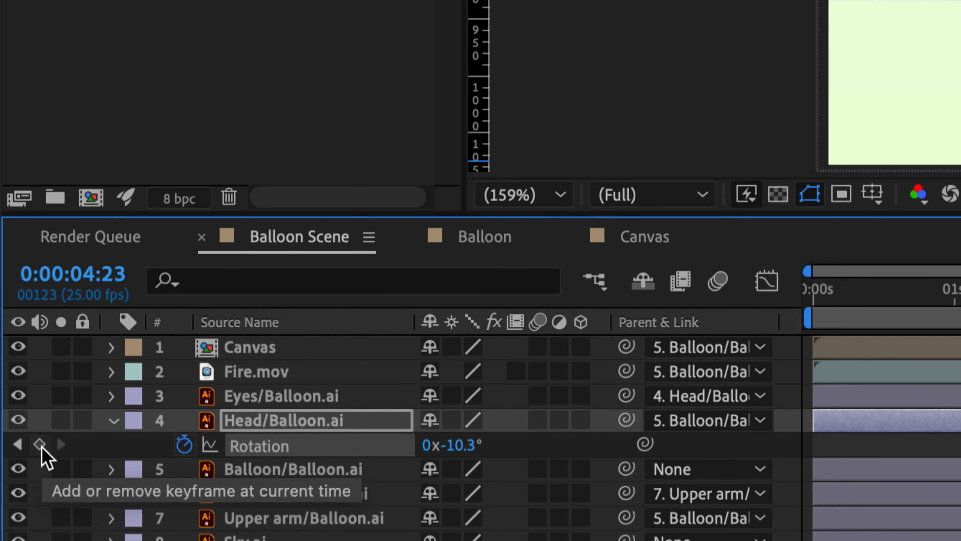
click(39, 444)
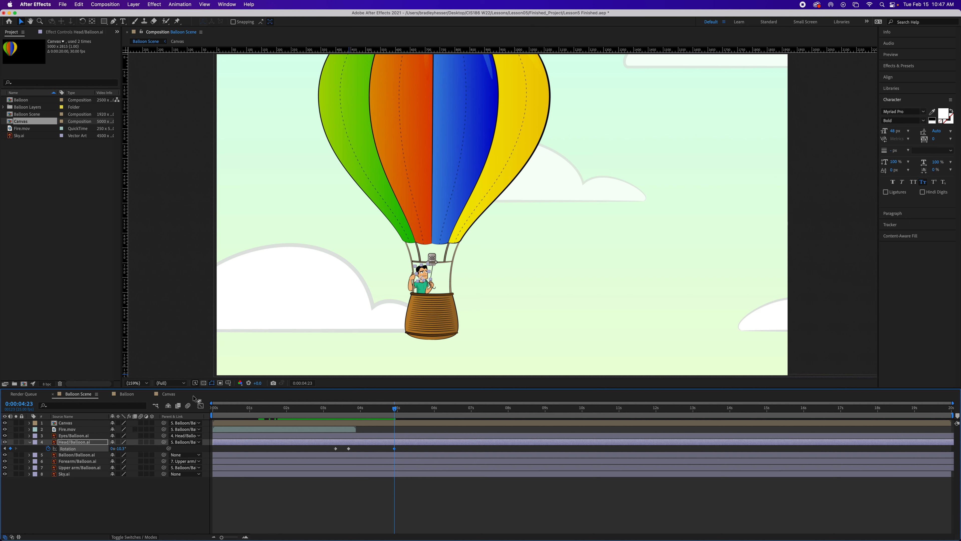
drag(397, 412, 407, 411)
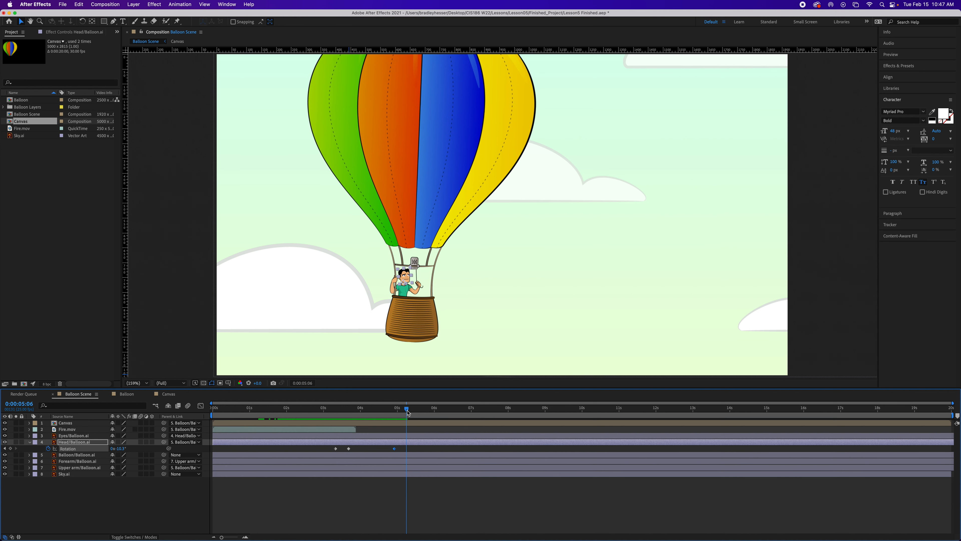
click(122, 448)
text(0)
key(Return)
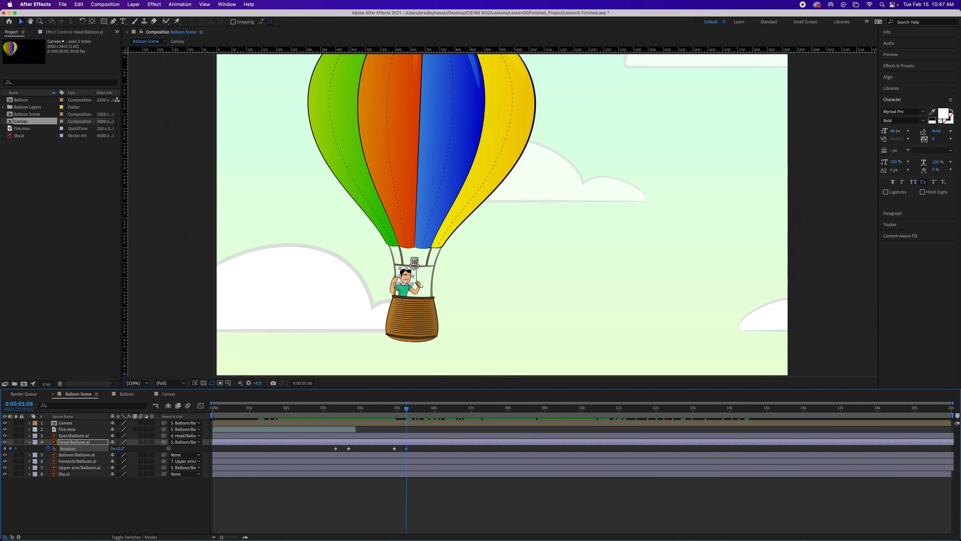
Copy the Head layer's Rotation keyframes to 0:00:07:10 and save the project
click(69, 449)
drag(408, 412, 487, 418)
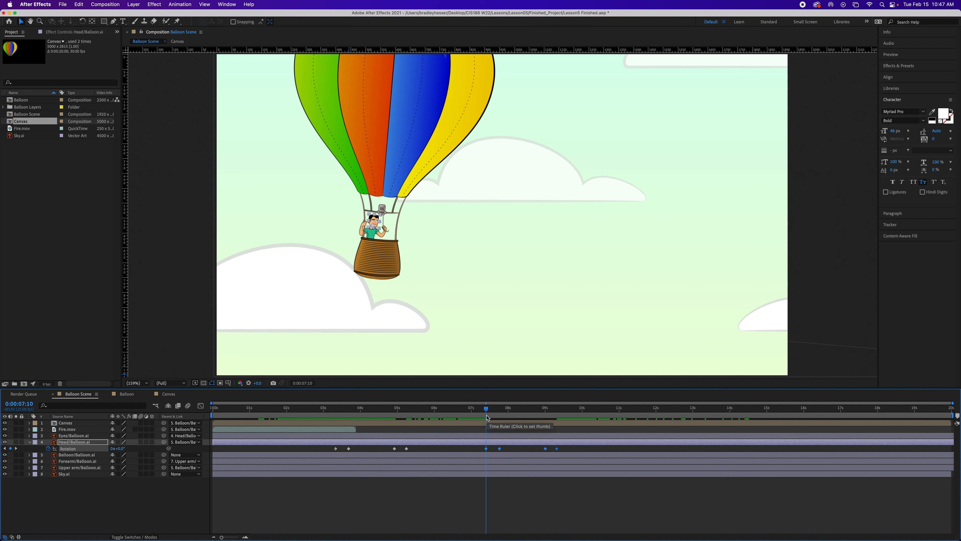
key(super+s)
key(r)
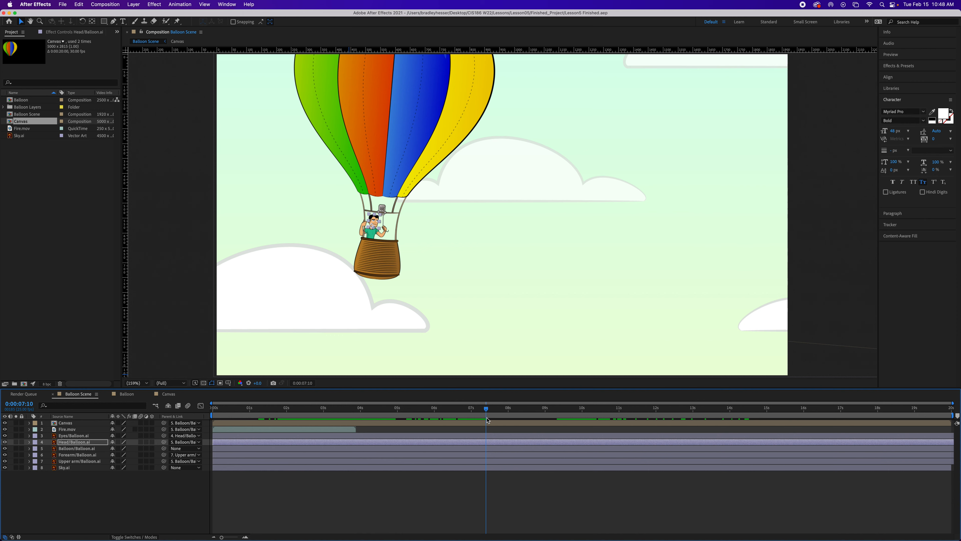
Reveal the Position property of the Eyes/Balloon.ai layer and magnify the passenger's face
drag(487, 410, 507, 431)
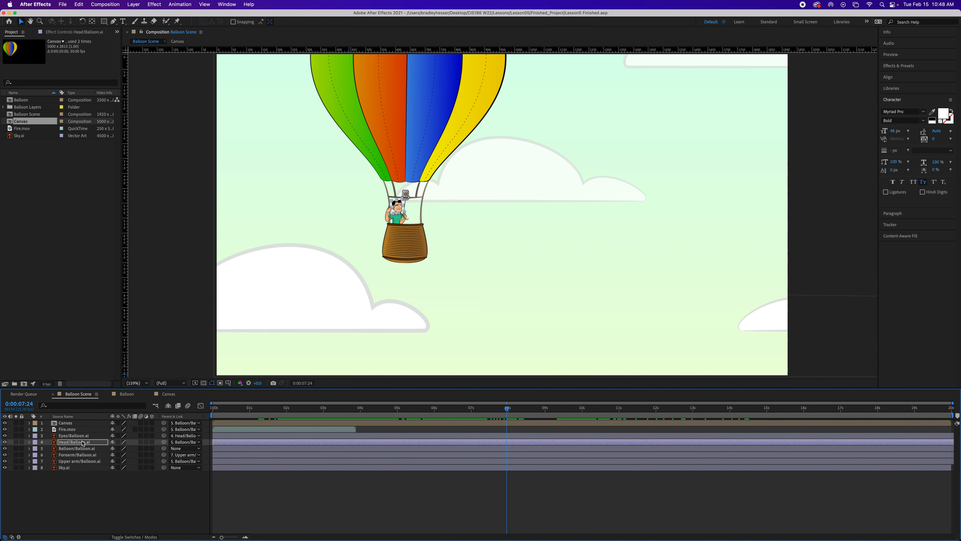
click(75, 436)
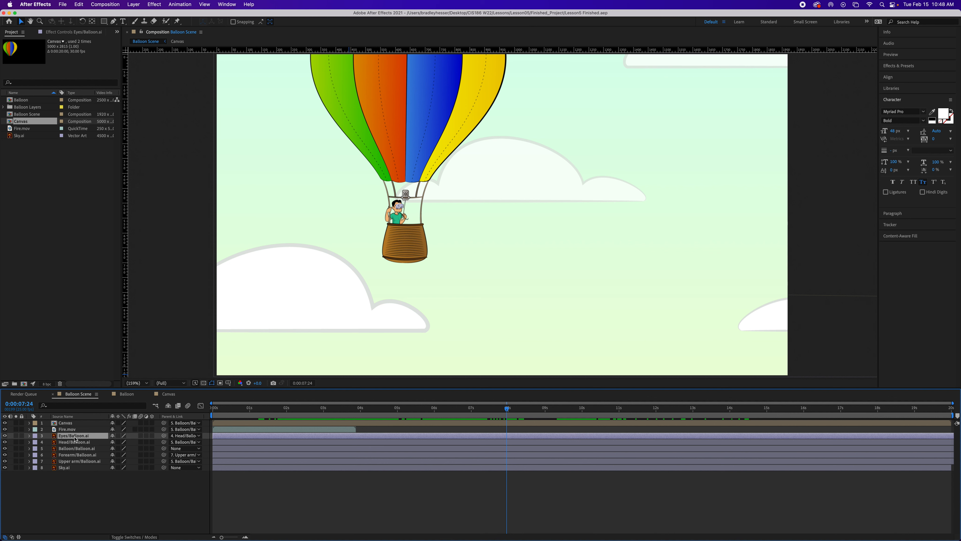
key(p)
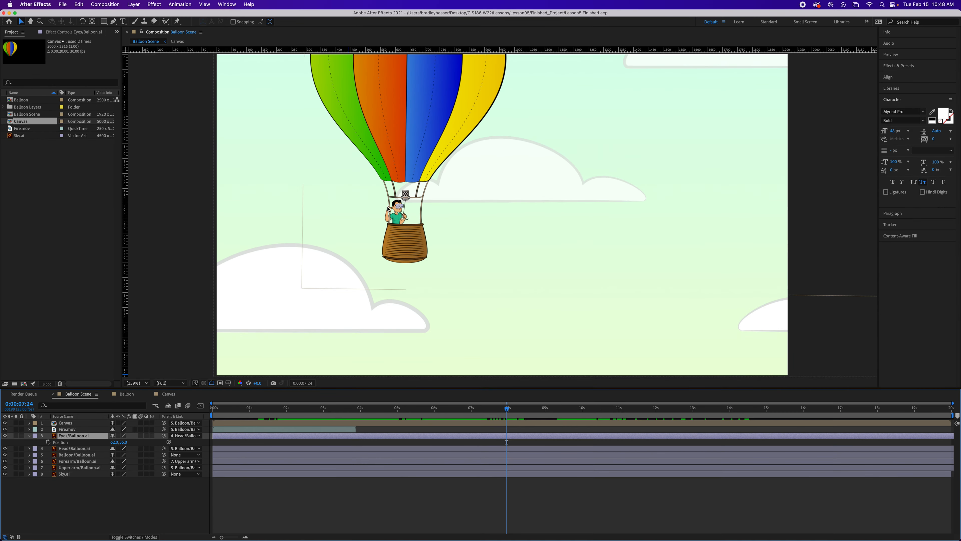
scroll(388, 193, down, 2)
scroll(379, 209, up, 4)
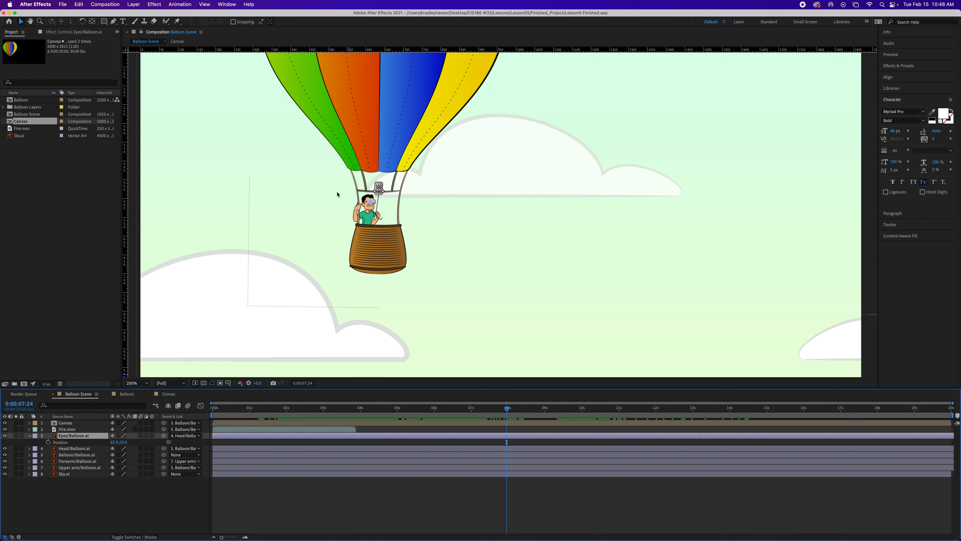
scroll(337, 195, up, 3)
scroll(316, 200, down, 1)
key(space)
drag(294, 197, 492, 217)
drag(374, 209, 579, 235)
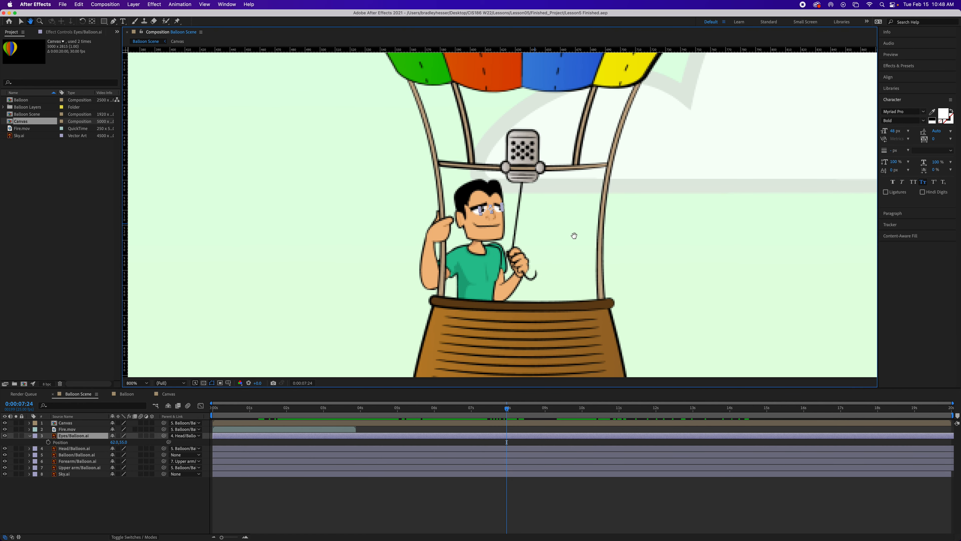
scroll(479, 216, down, 1)
scroll(477, 217, up, 2)
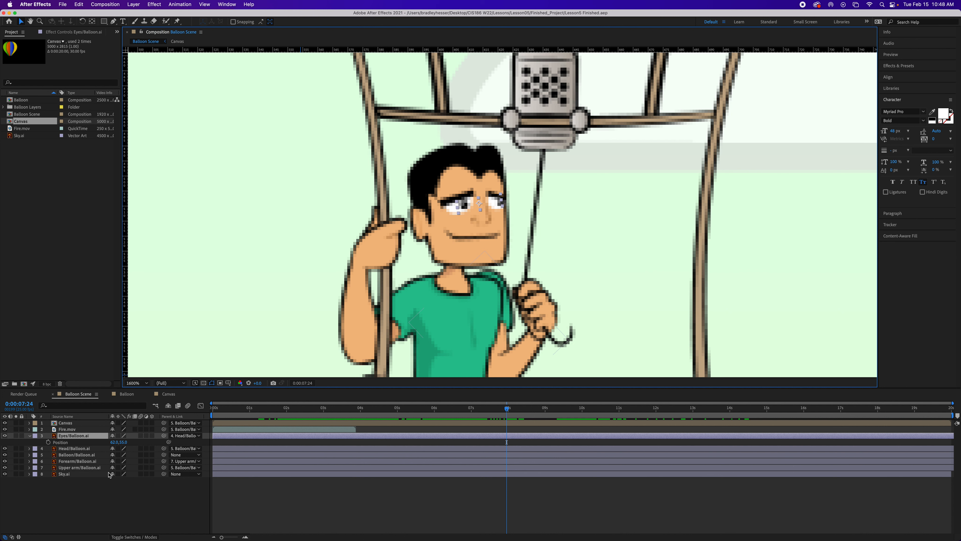
Start Position keyframing for the Eyes/Balloon.ai layer at 0:00:03:08
click(20, 404)
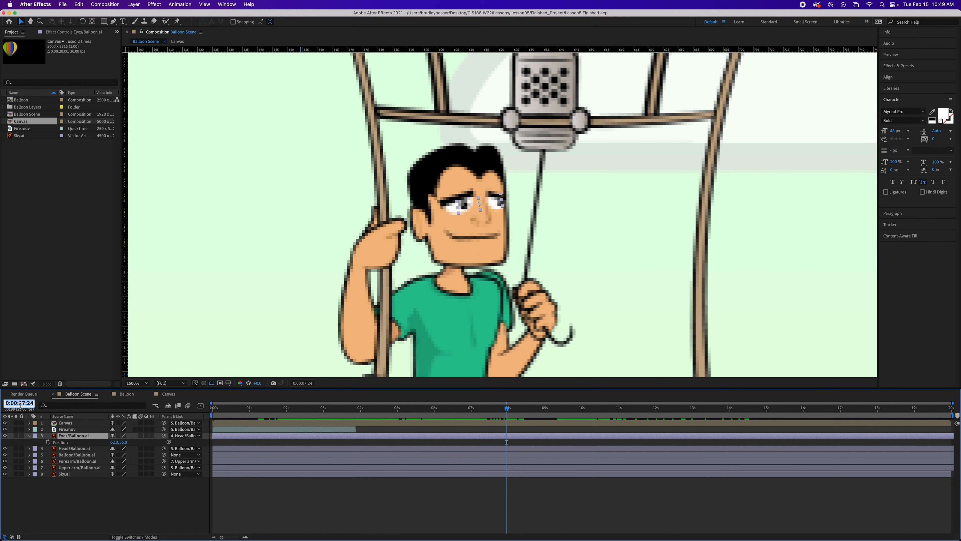
text(308)
key(Return)
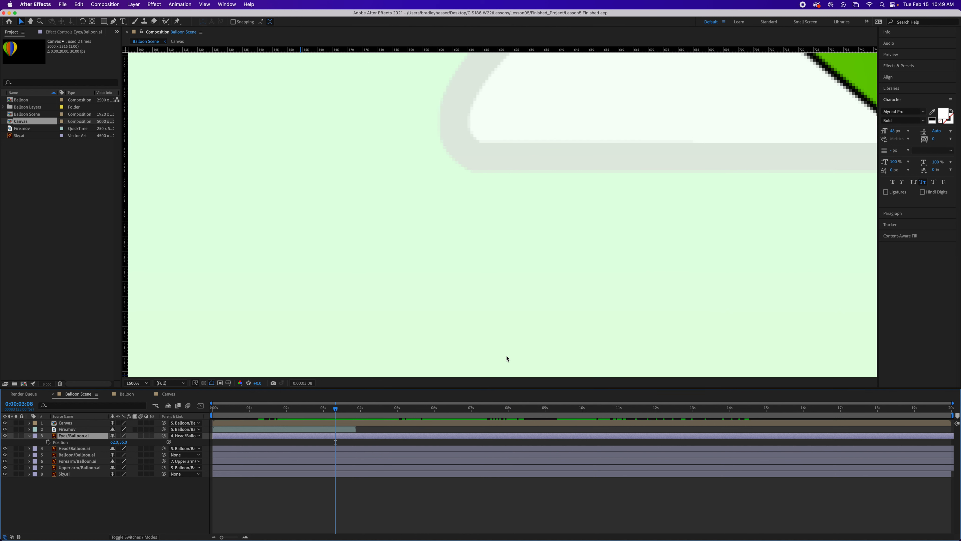
key(space)
drag(678, 290, 475, 278)
drag(657, 308, 457, 239)
drag(562, 242, 337, 178)
drag(580, 262, 500, 175)
drag(636, 272, 468, 168)
drag(510, 211, 484, 115)
drag(524, 235, 466, 158)
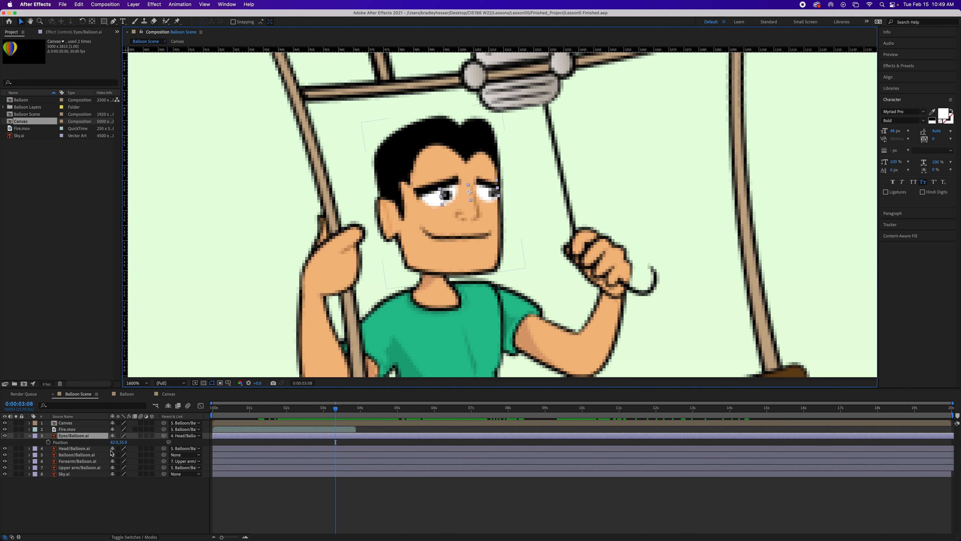
click(49, 442)
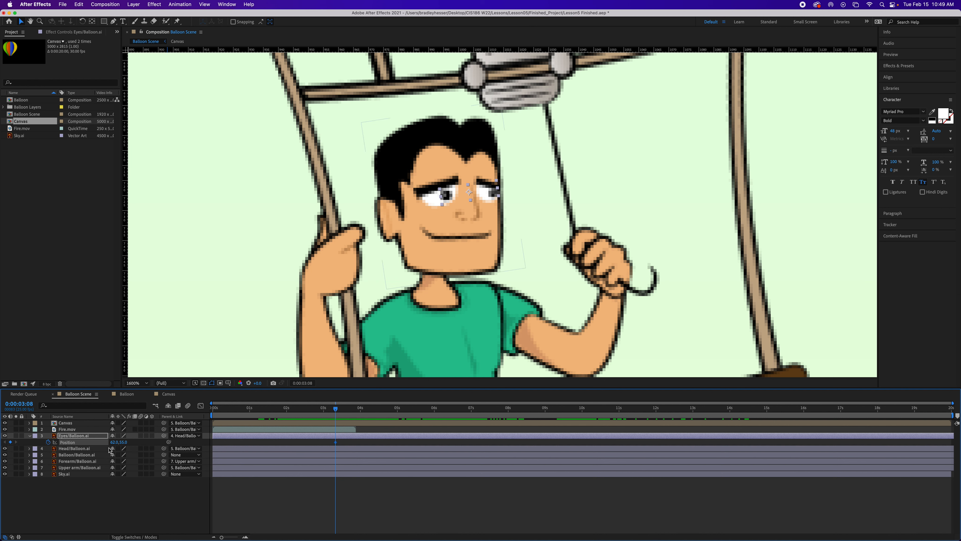
click(115, 442)
text(62.)
key(Tab)
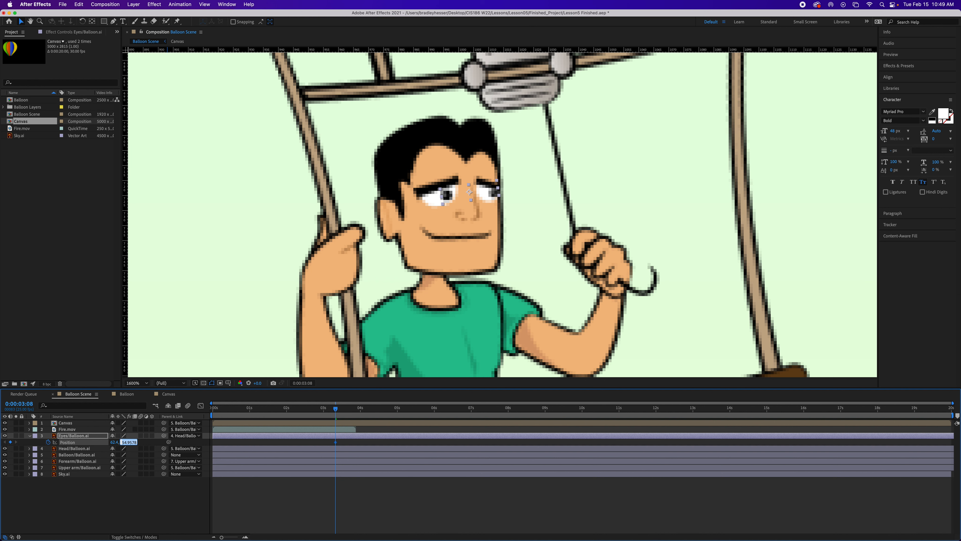
text(53)
key(Return)
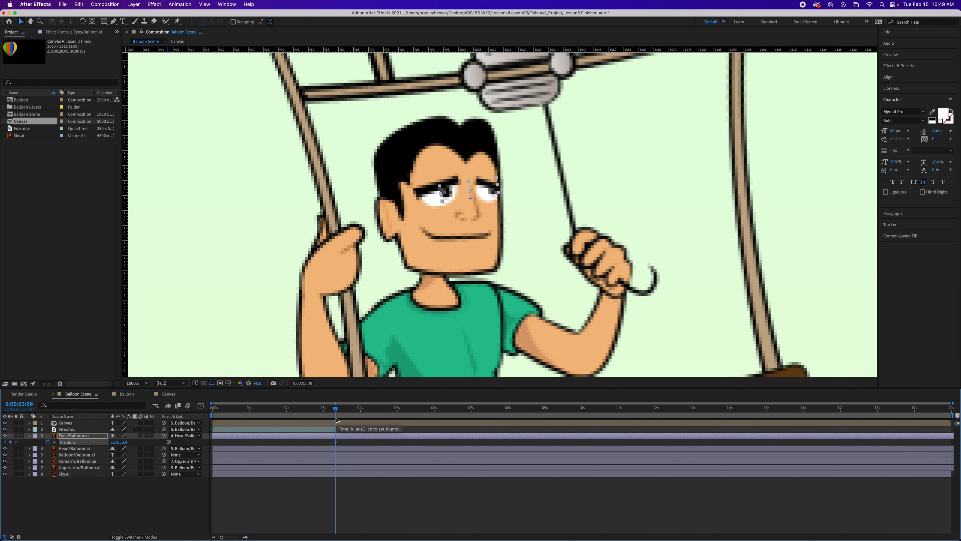
key(super+z)
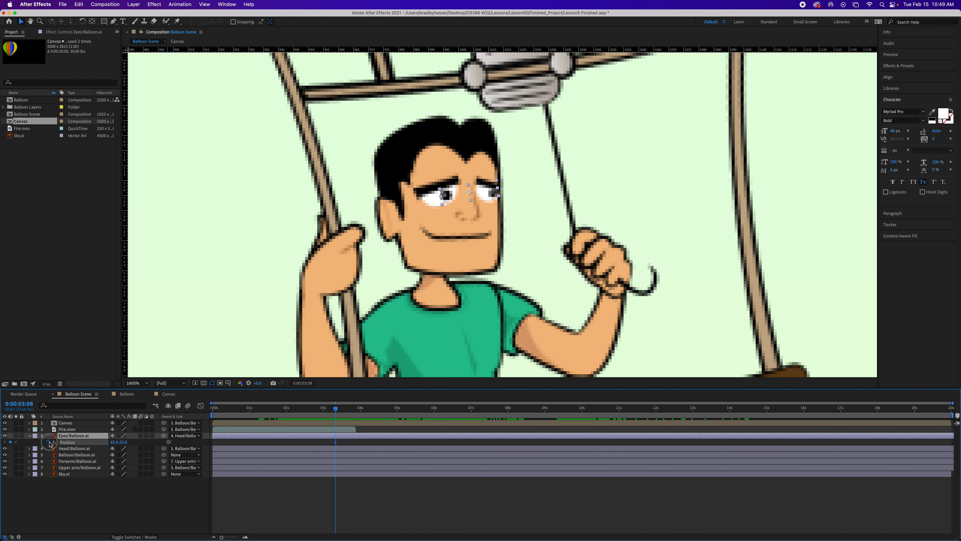
Set the Eyes/Balloon.ai layer's Position to 62.4, 53 at 0:00:03:17
click(18, 404)
text(6)
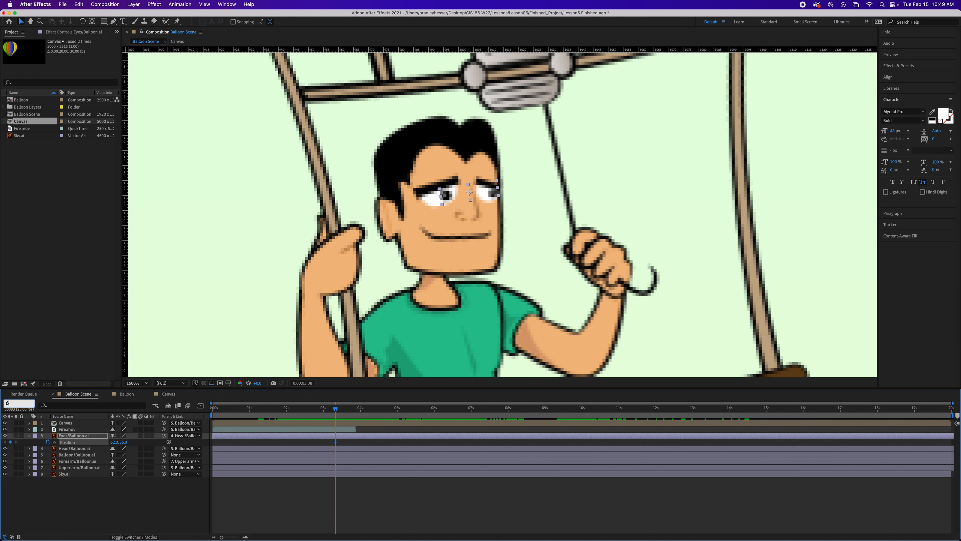
key(BackSpace)
text(317)
key(Return)
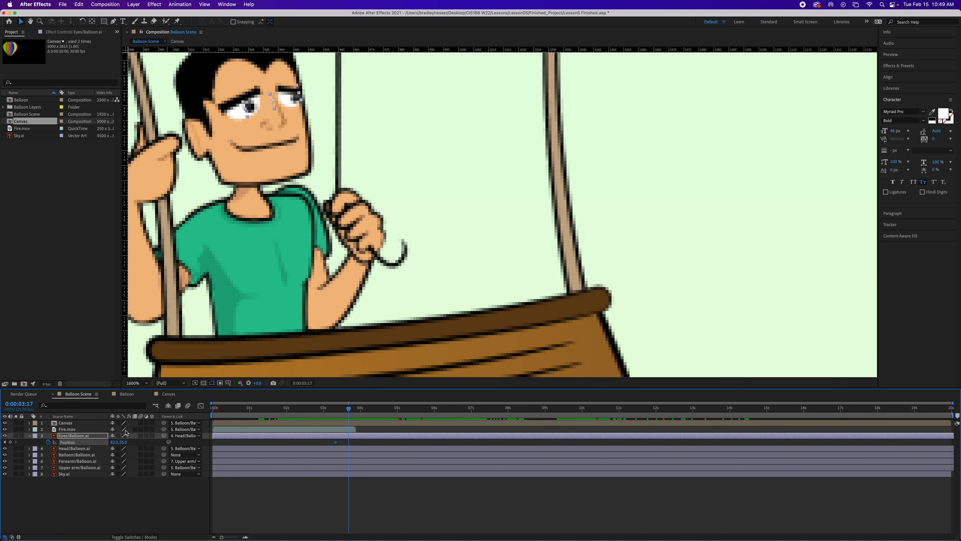
click(113, 443)
text(62.4)
key(Tab)
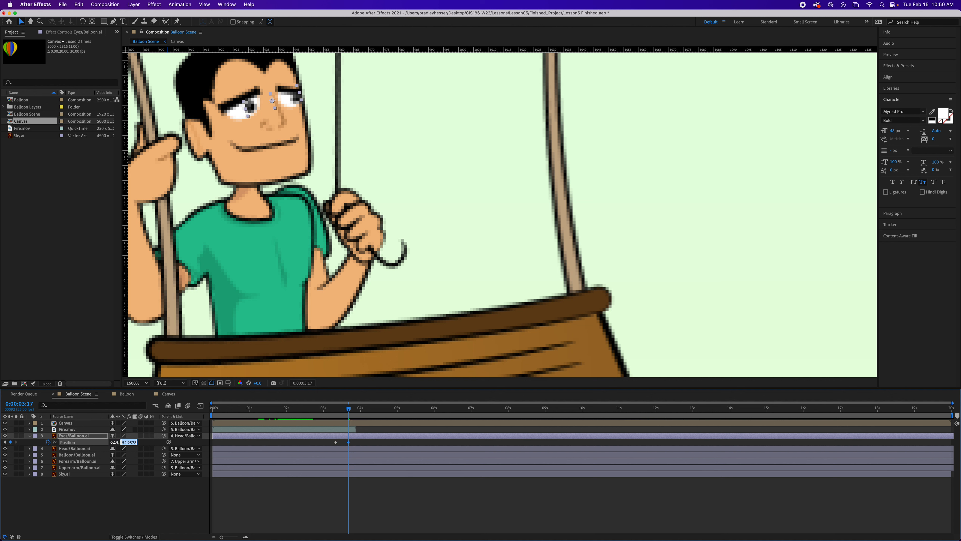
text(53)
key(Return)
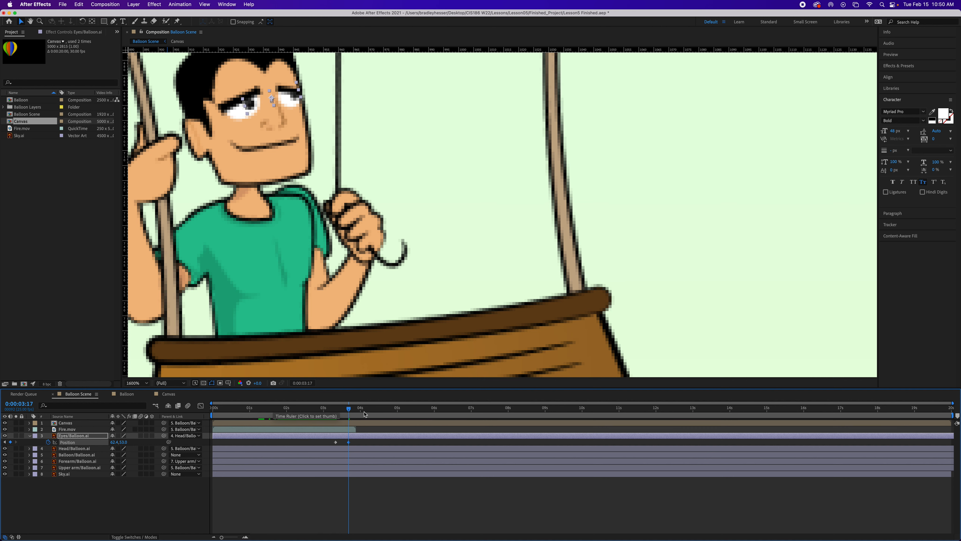
Hold the eyes' current Position with a keyframe at 0:00:04:23
drag(349, 411, 396, 416)
key(h)
drag(273, 313, 558, 288)
scroll(558, 288, down, 1)
drag(387, 280, 635, 289)
key(v)
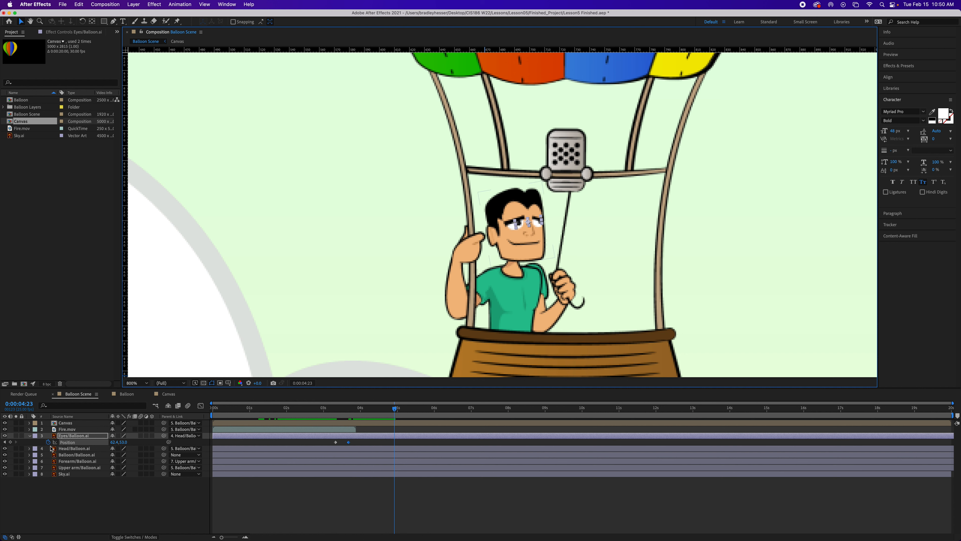
click(10, 441)
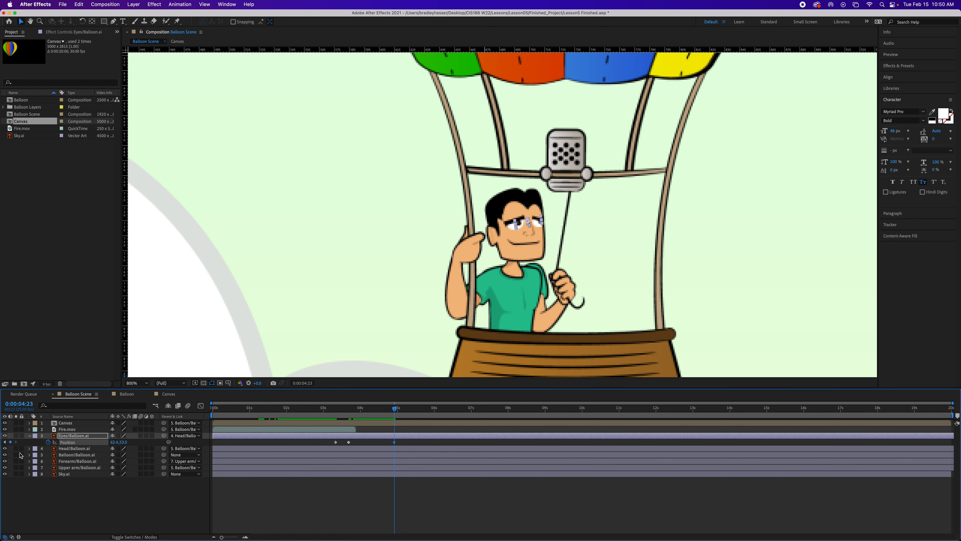
Set the Eyes/Balloon.ai layer's Position back to 62, 55 at 0:00:05:06
click(25, 404)
text(506)
key(Return)
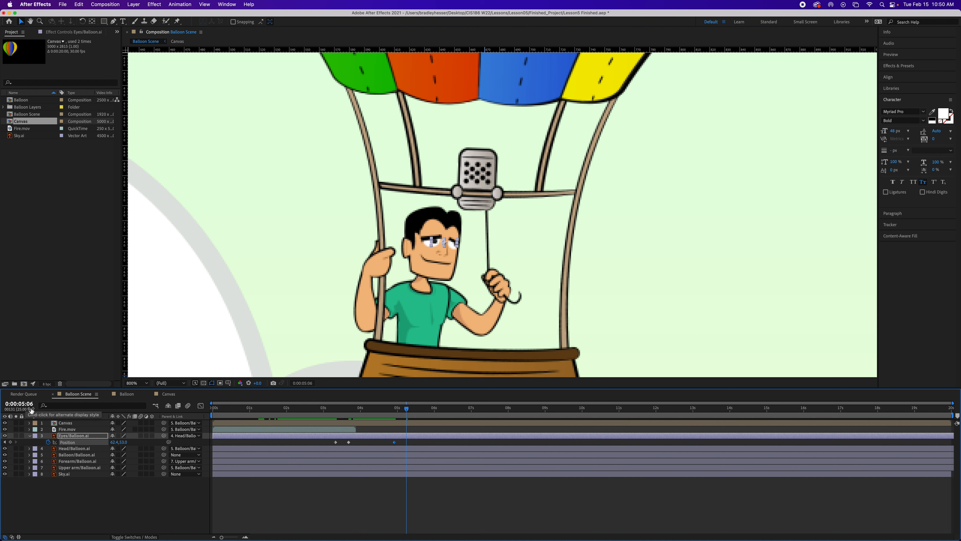
click(113, 442)
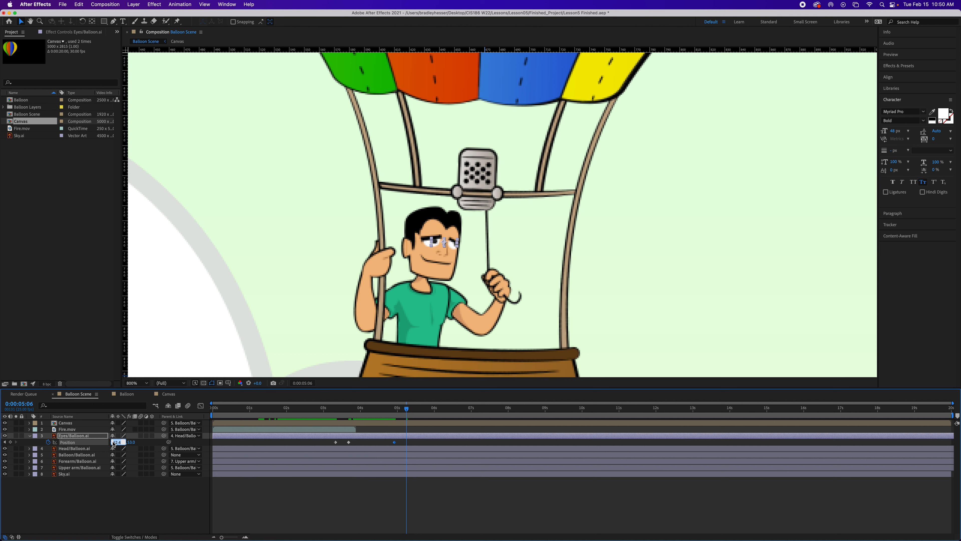
text(62)
key(Tab)
text(55)
key(Return)
Copy all Position keyframes of the Eyes/Balloon.ai layer to 0:00:07:10
click(68, 443)
drag(407, 409, 485, 415)
drag(485, 415, 487, 415)
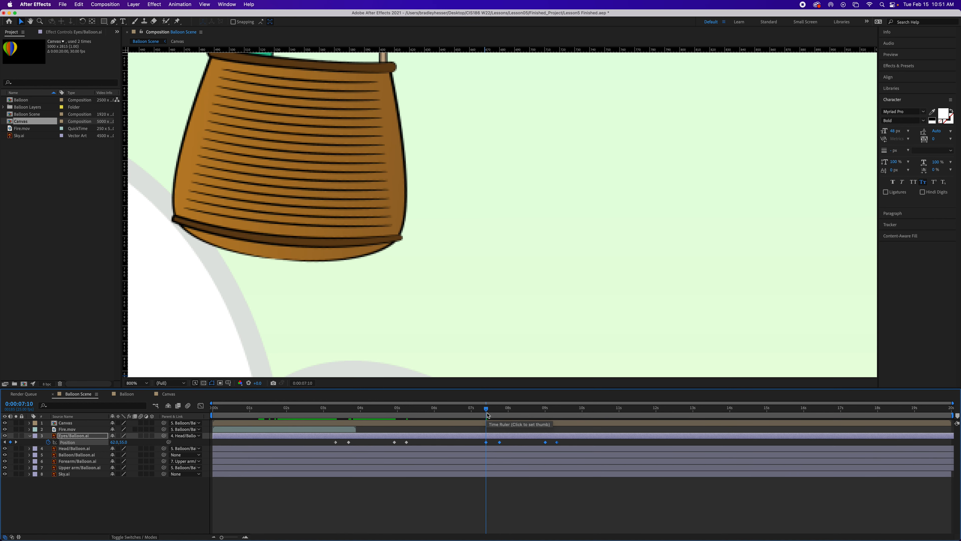
Fit the whole scene in the viewer and scrub through the repeated eye movement to 0:00:08:12
scroll(487, 328, up, 1)
scroll(488, 329, down, 4)
click(138, 383)
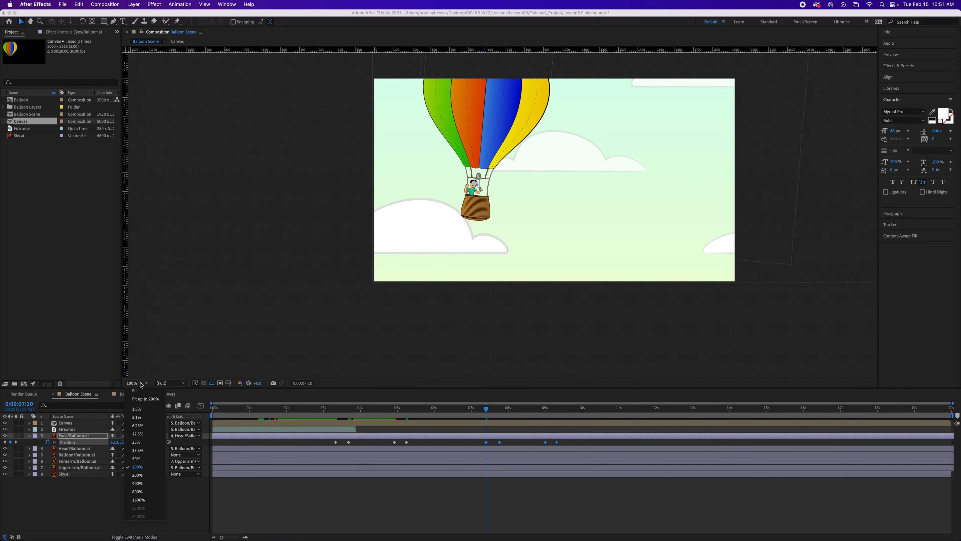
click(139, 391)
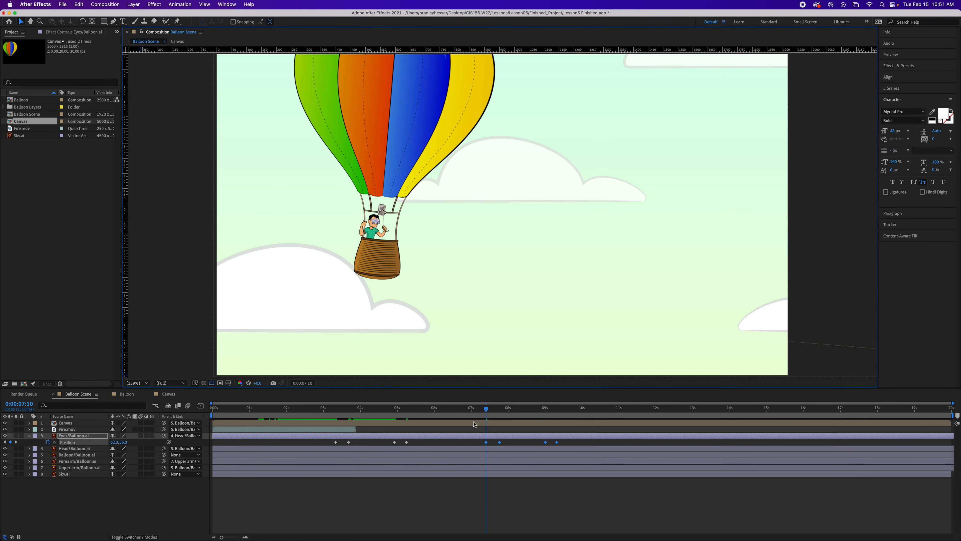
click(195, 501)
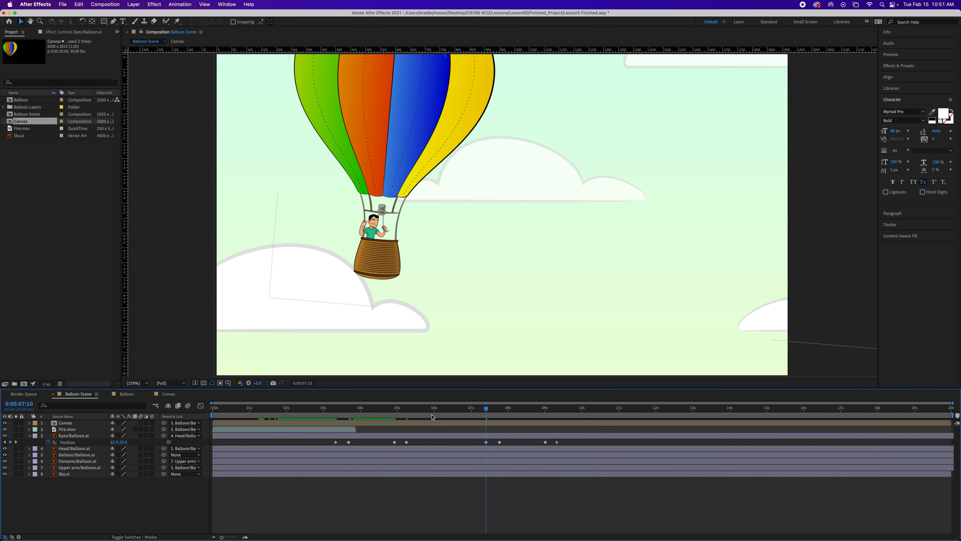
drag(486, 412, 526, 432)
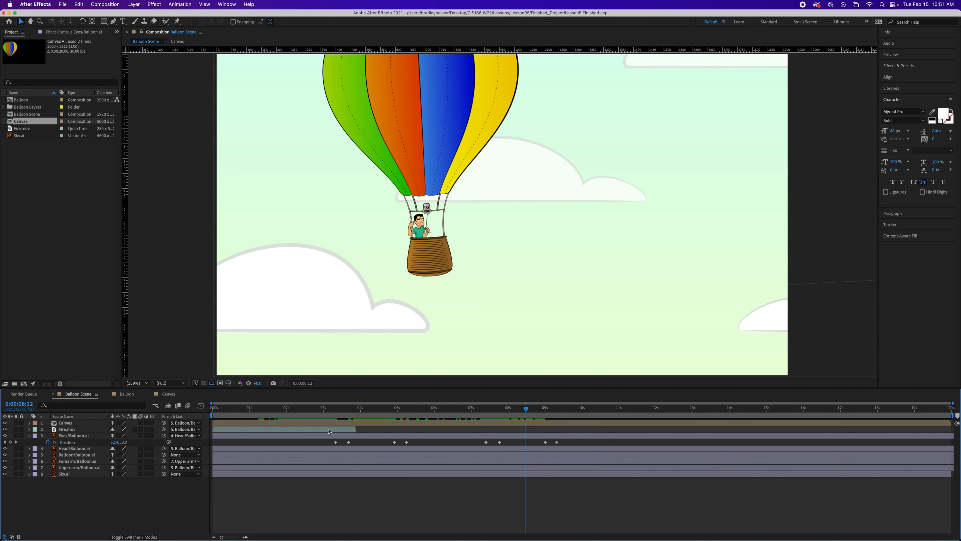
Shift the Fire.mov layer in time so that it starts at 0:00:03:10
click(273, 430)
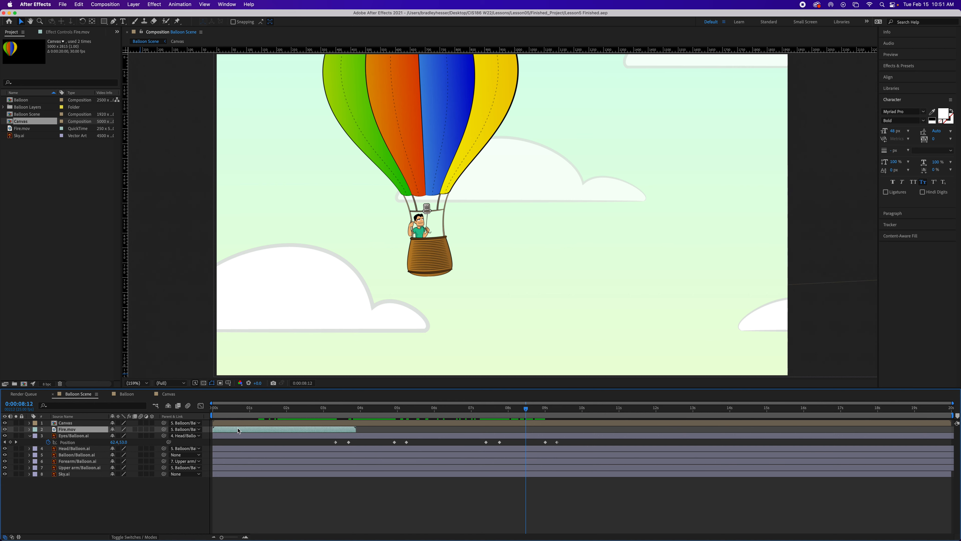
drag(241, 430, 330, 436)
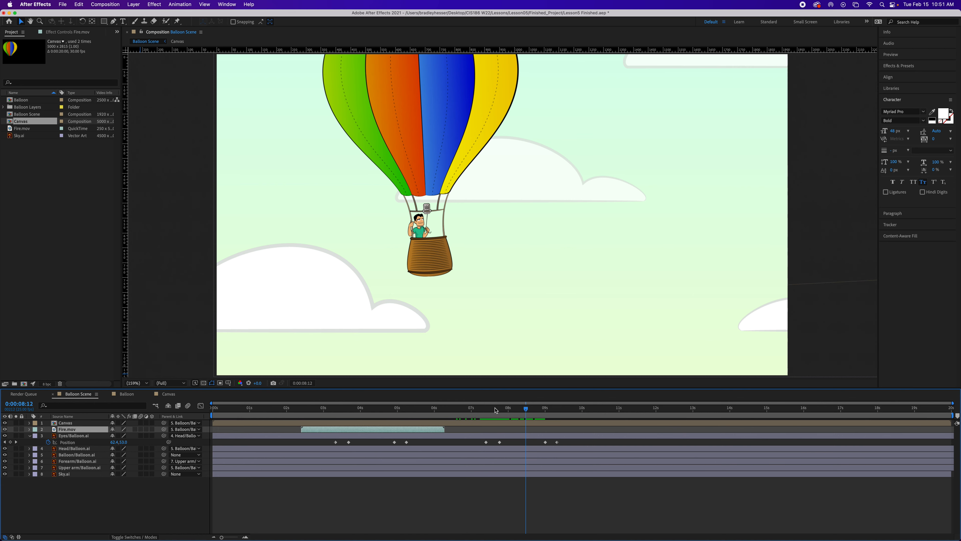
click(523, 412)
drag(523, 412, 392, 435)
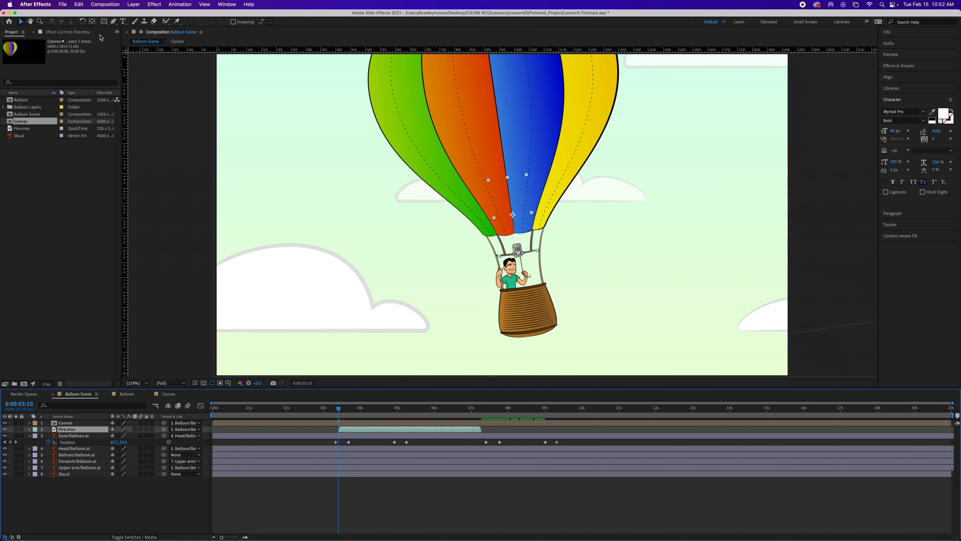
Duplicate the Fire.mov layer and shift the copy to start at 0:00:07:12, checking the second burst
click(79, 5)
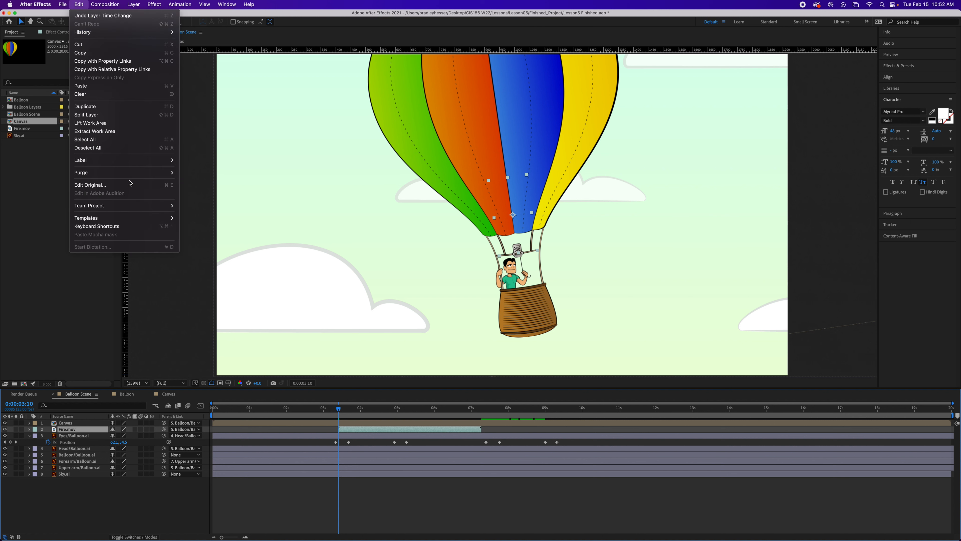
click(141, 110)
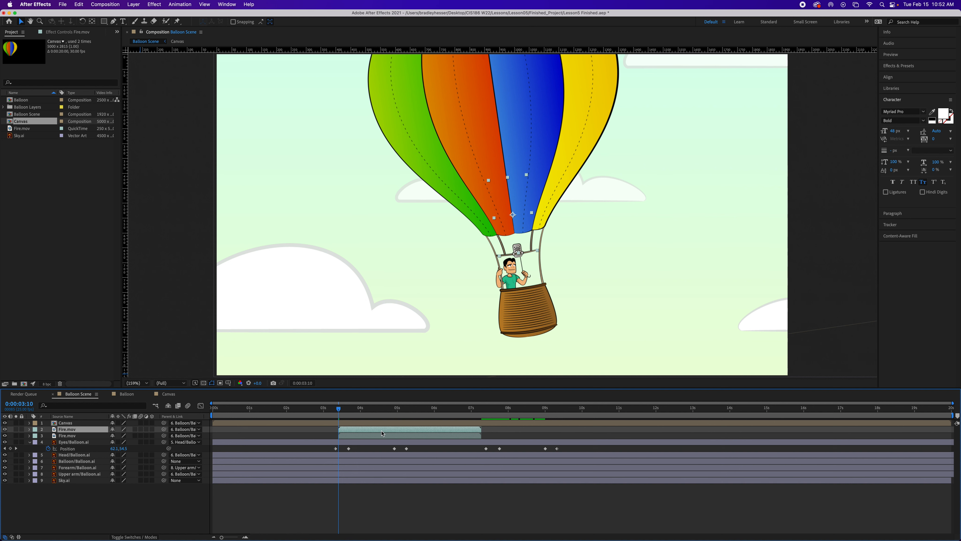
drag(382, 431, 538, 440)
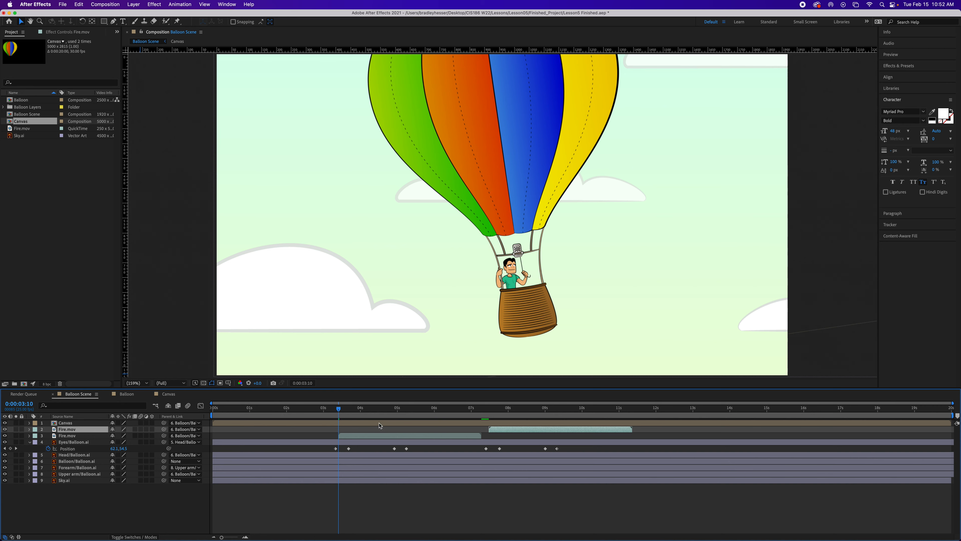
drag(339, 409, 490, 422)
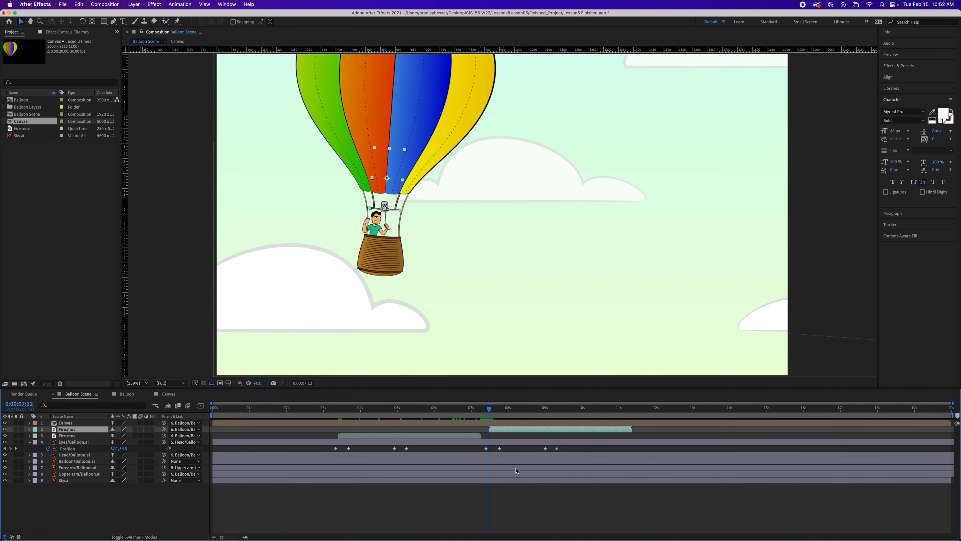
drag(489, 409, 591, 431)
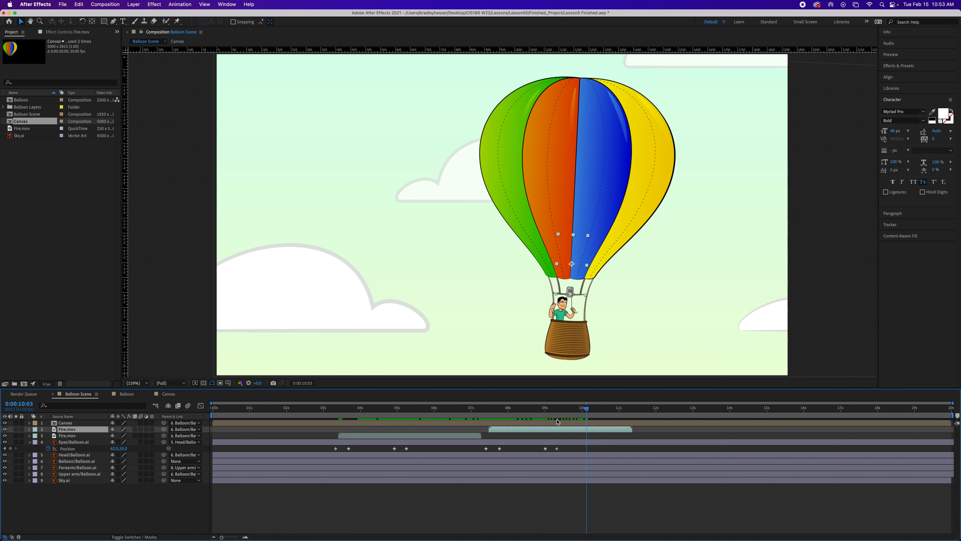
Save the project and preview the Balloon Scene animation from the beginning
key(super+s)
key(Home)
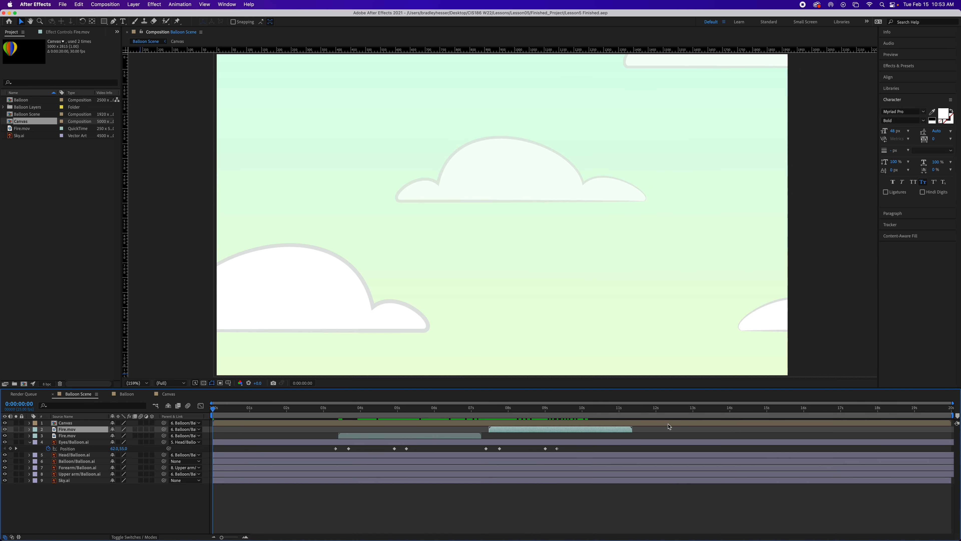
key(space)
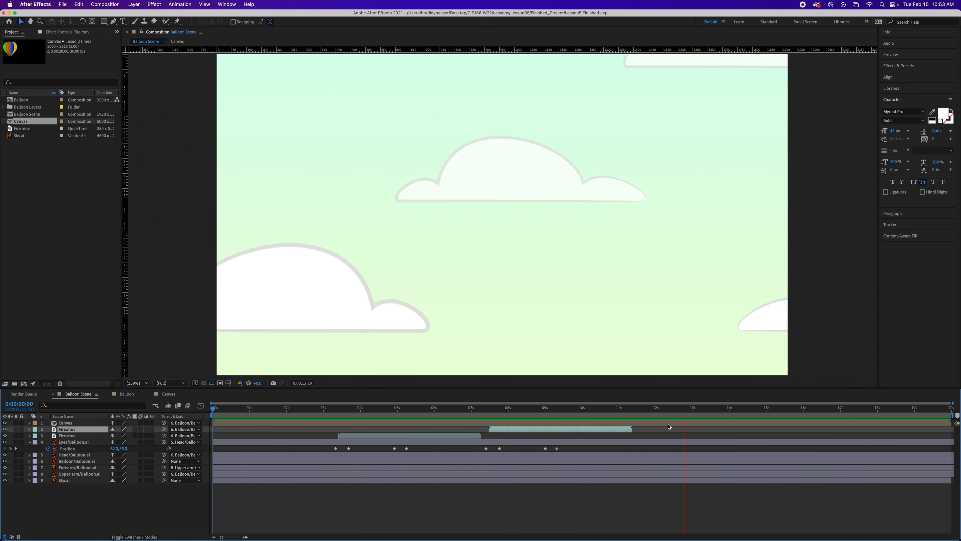
key(space)
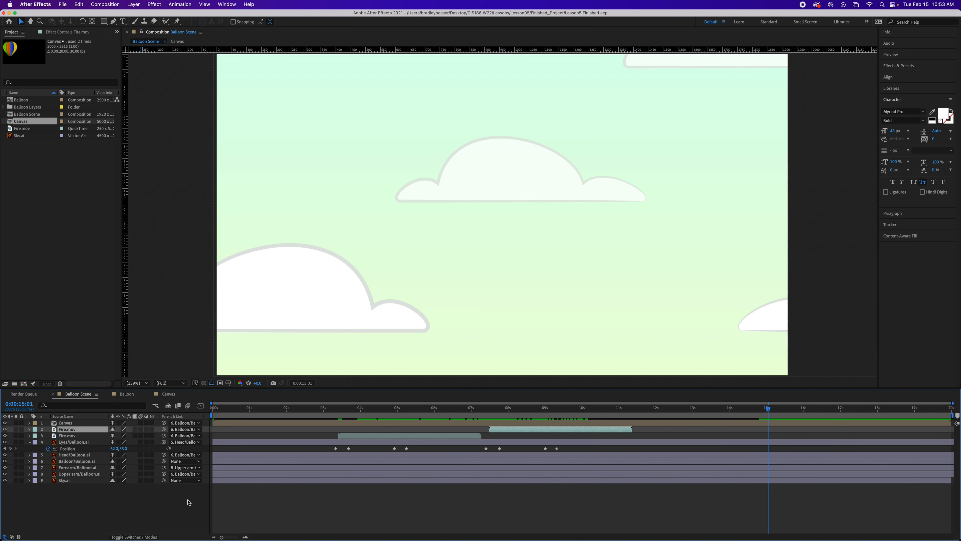
Collapse the Position property of the Eyes/Balloon.ai layer and deselect everything
click(69, 442)
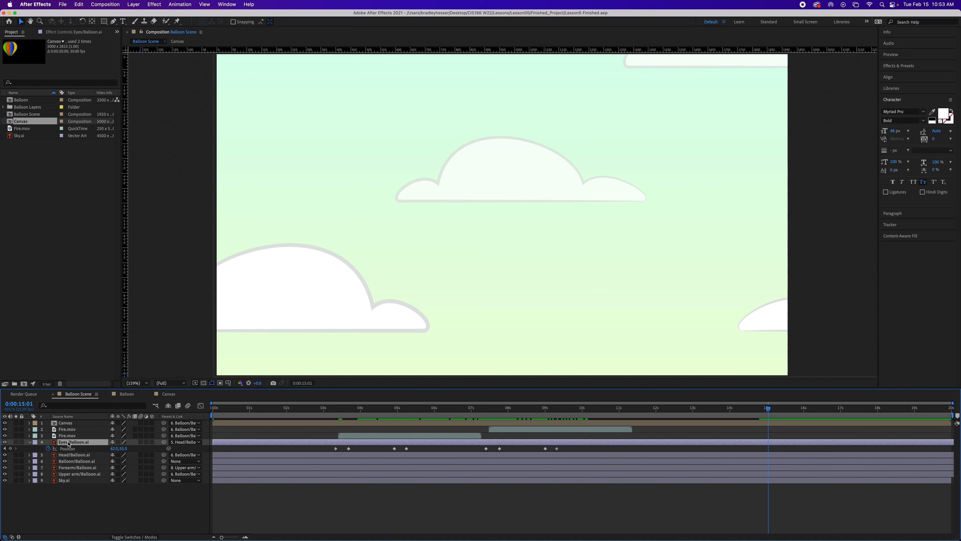
key(p)
click(106, 507)
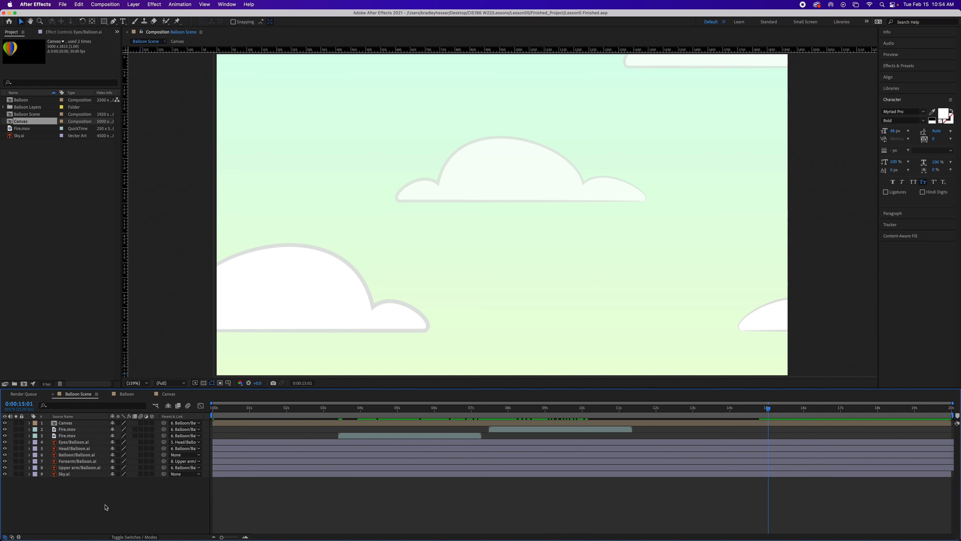
Start a new composition named Wind with a width of 1920 px and a height of 1080 px
key(super+n)
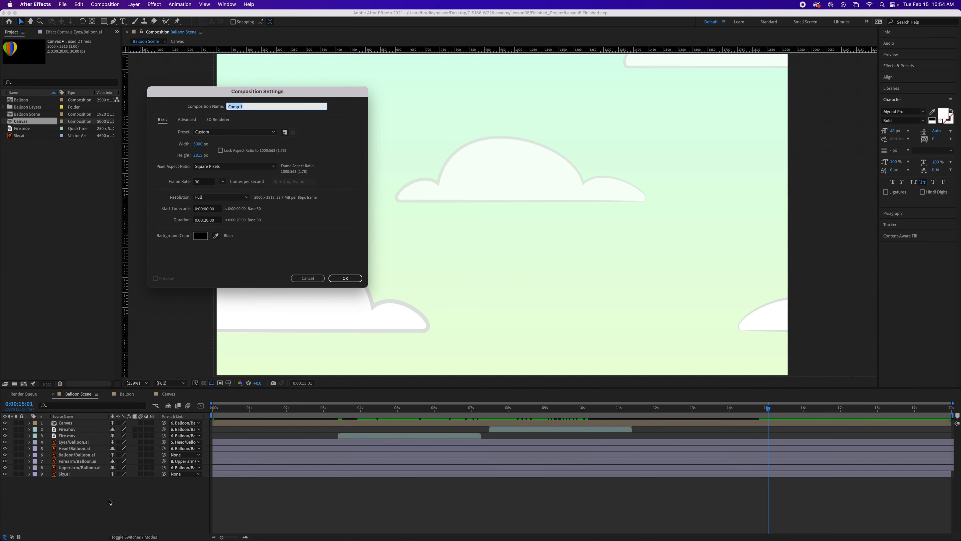
text(Wind)
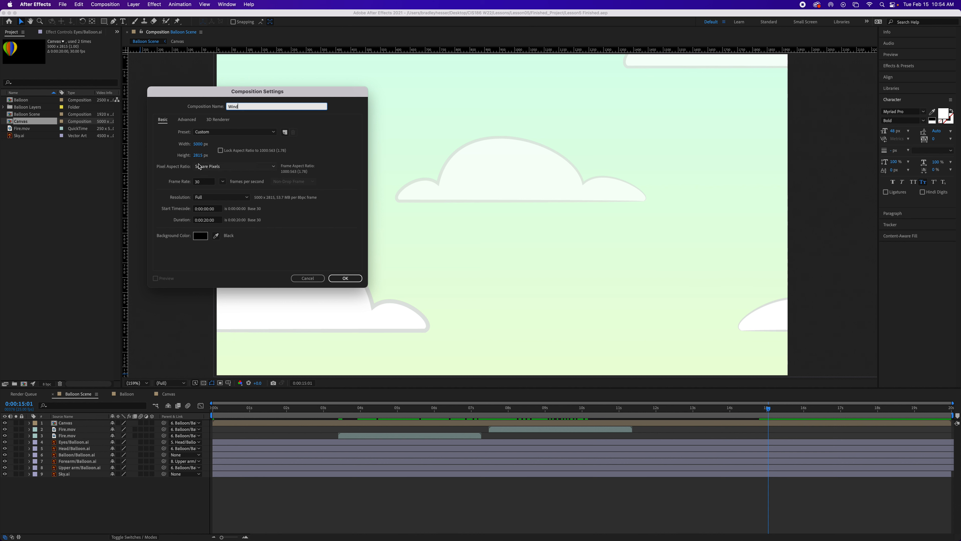
click(198, 147)
text(1920)
key(Tab)
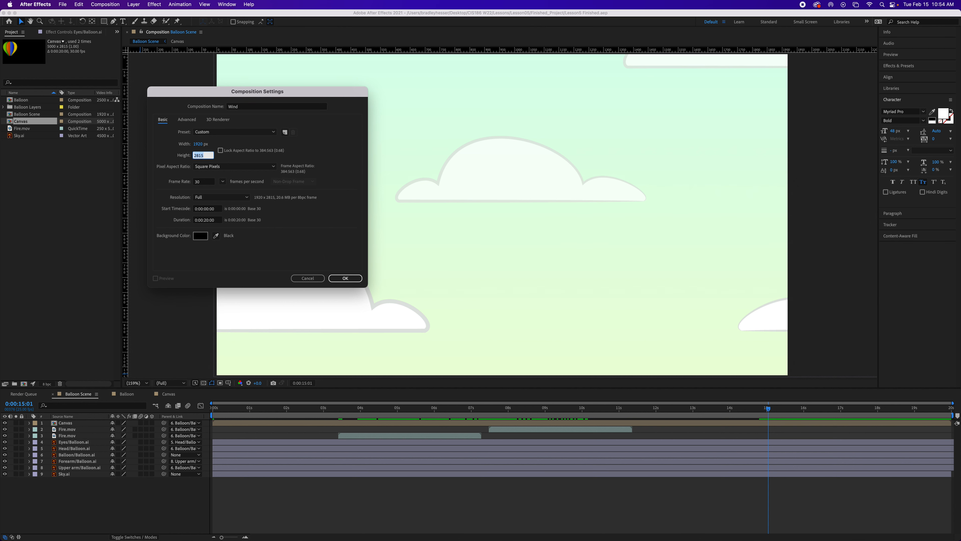
text(1080)
key(Tab)
Set the new composition's frame rate to 25 frames per second and create it
click(205, 182)
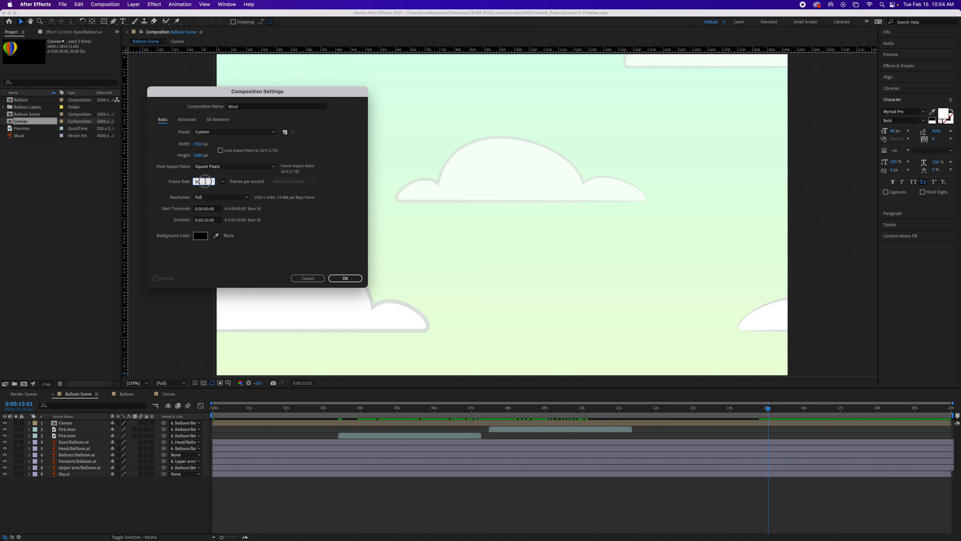
double_click(204, 181)
text(25)
key(Tab)
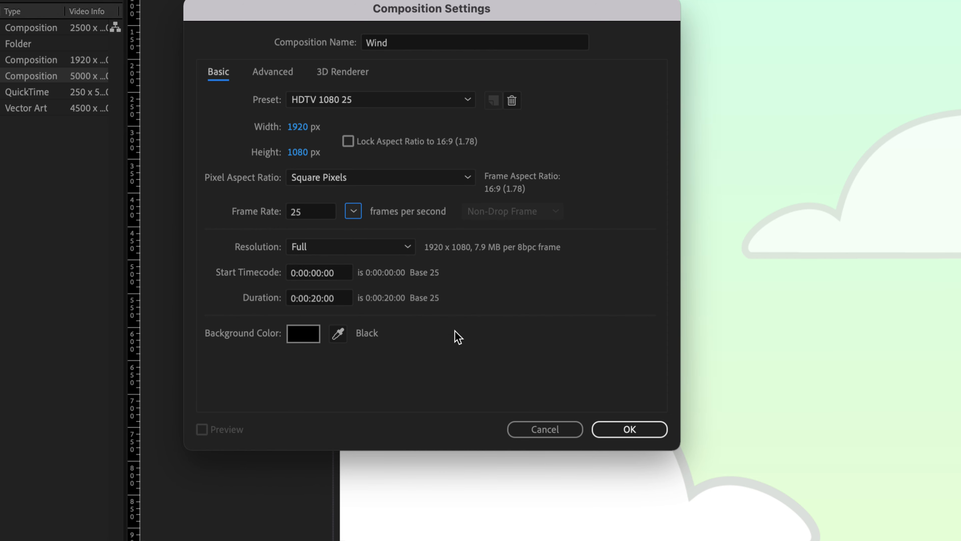
click(639, 428)
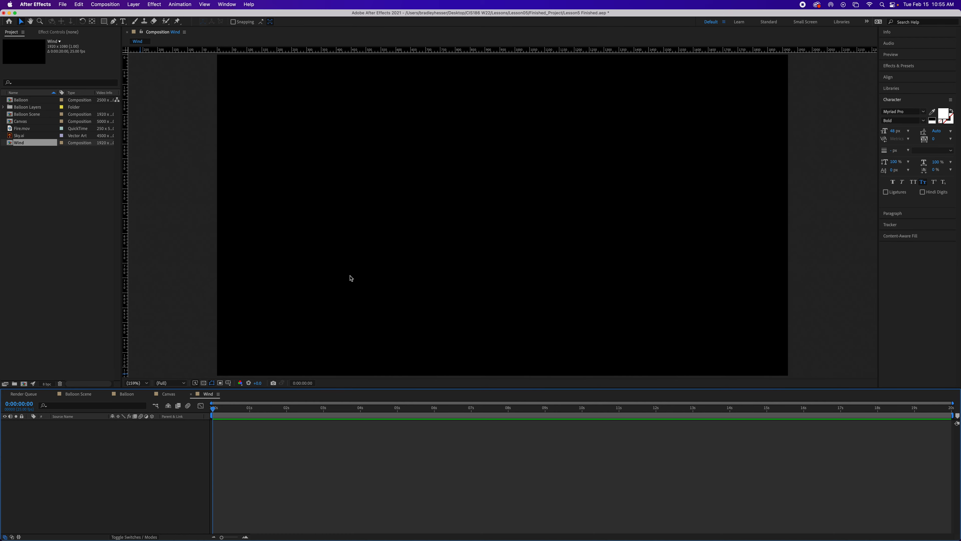
Add a black solid layer named Wind at composition size to the Wind composition
right_click(388, 296)
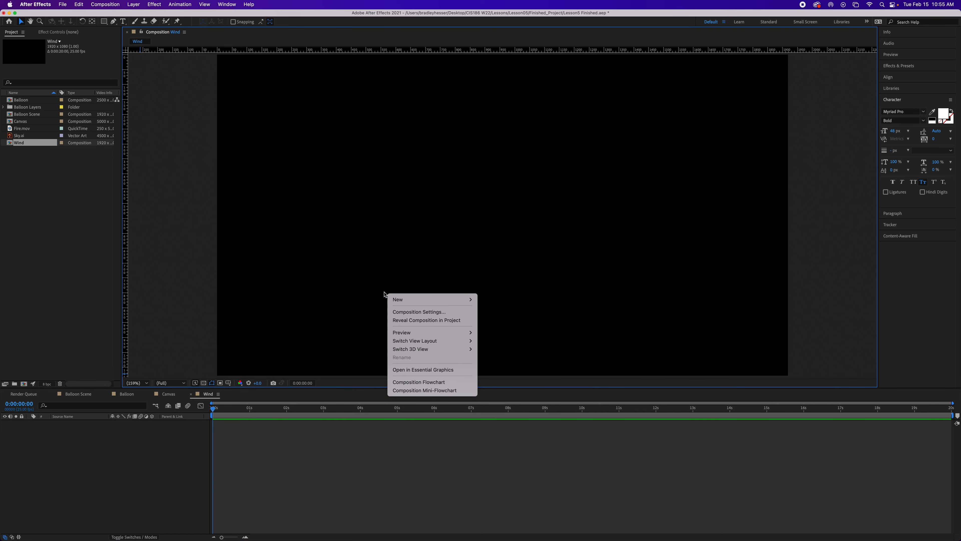
mouse_move(446, 301)
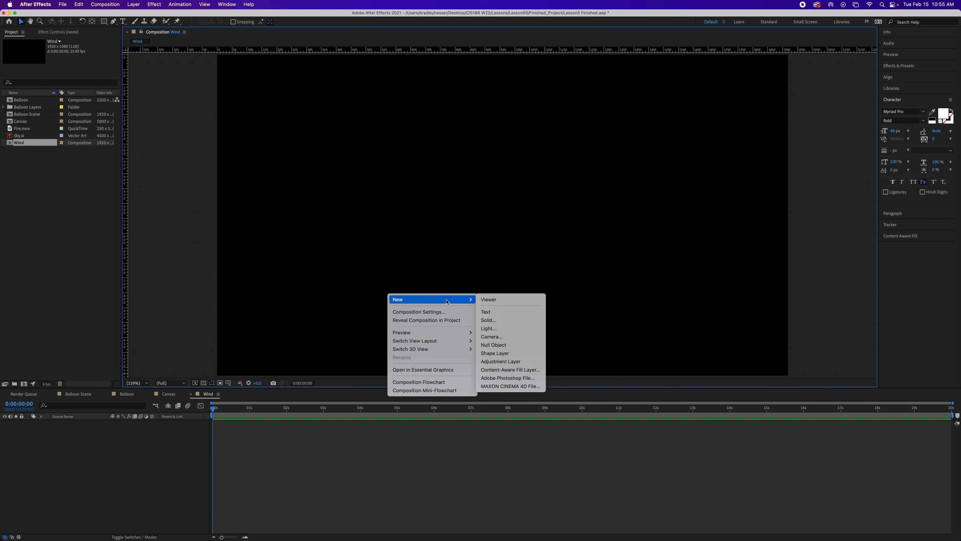
click(505, 321)
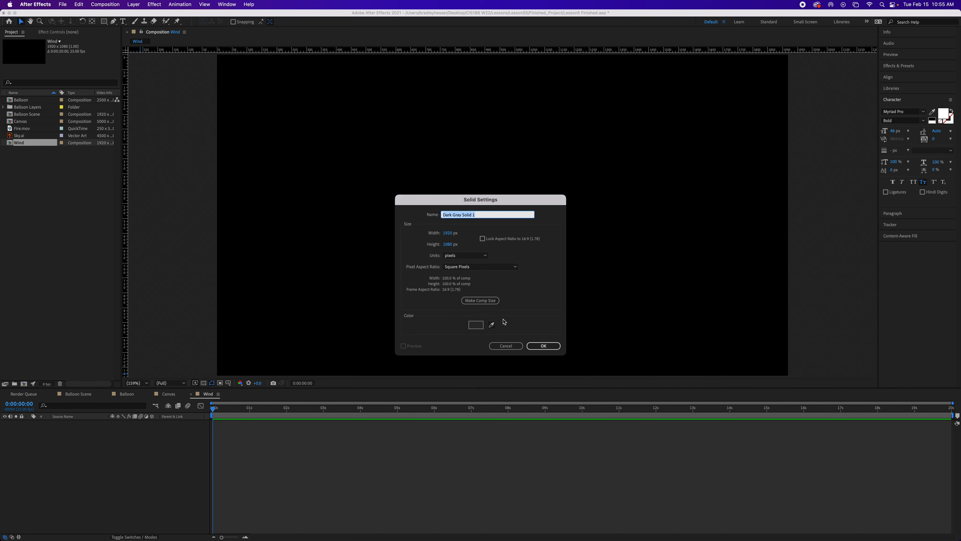
text(jjW)
click(479, 326)
drag(178, 183, 142, 208)
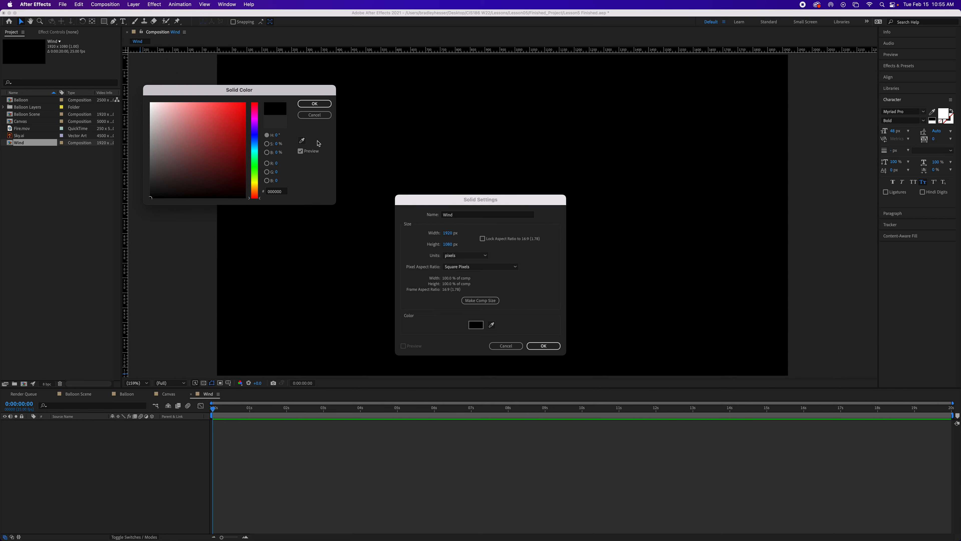
click(315, 103)
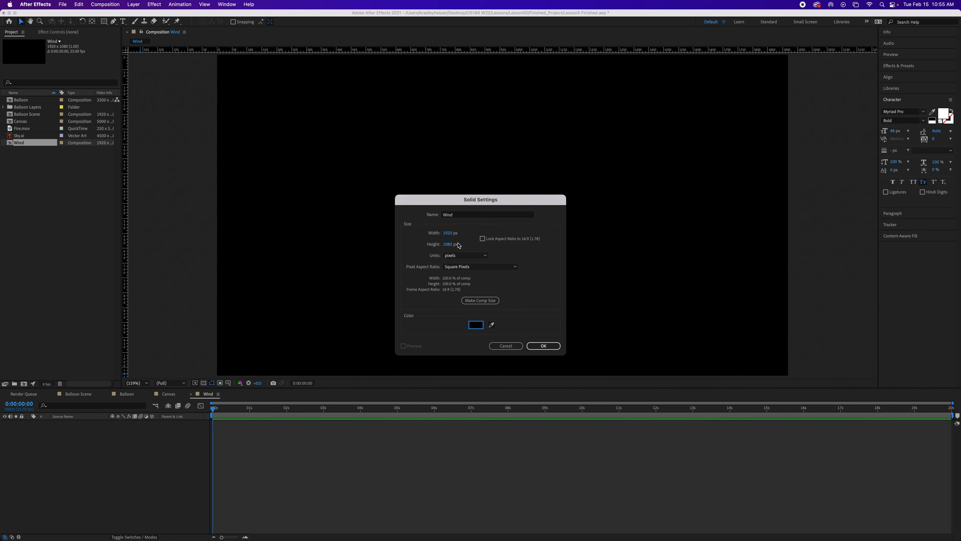
click(482, 303)
click(544, 346)
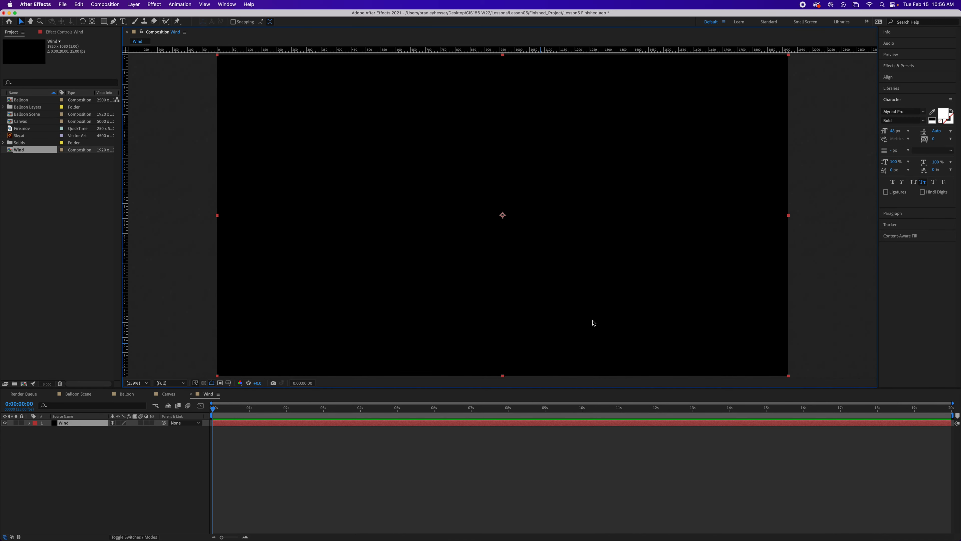
Find the Fractal Noise effect and apply it to the Wind solid layer
click(923, 68)
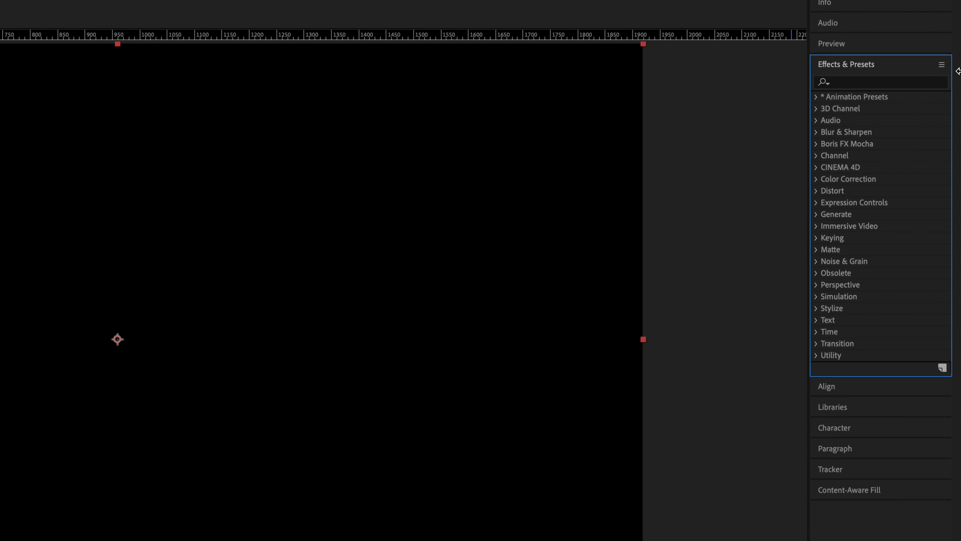
click(826, 89)
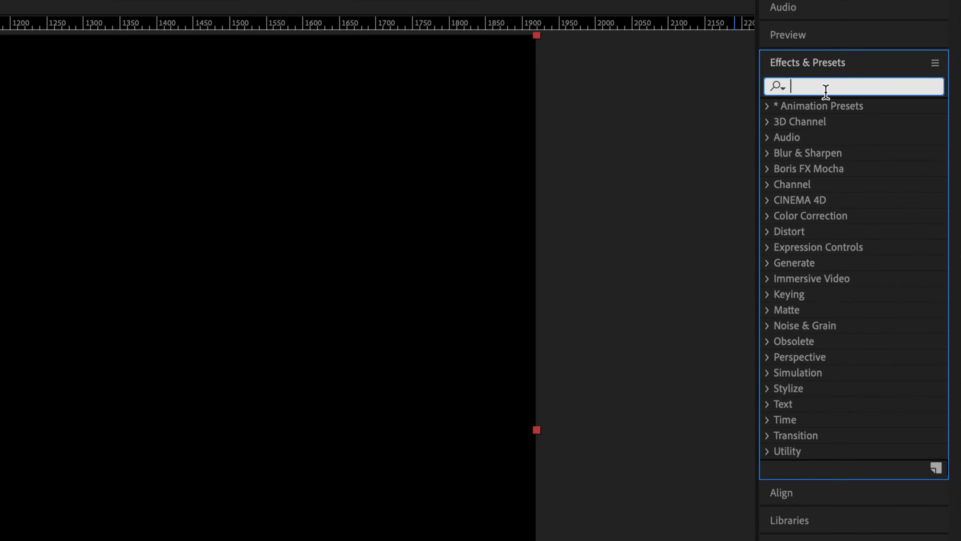
text(Fracta)
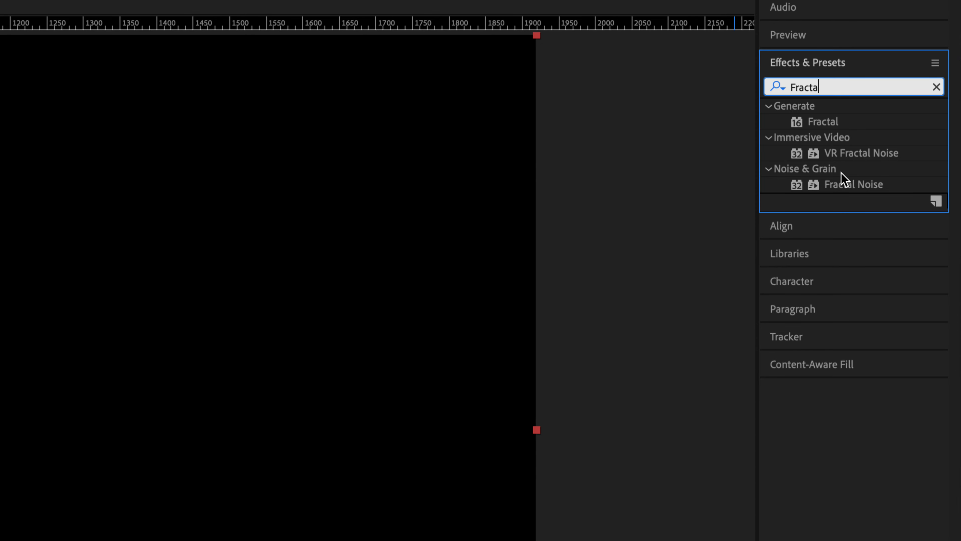
double_click(836, 184)
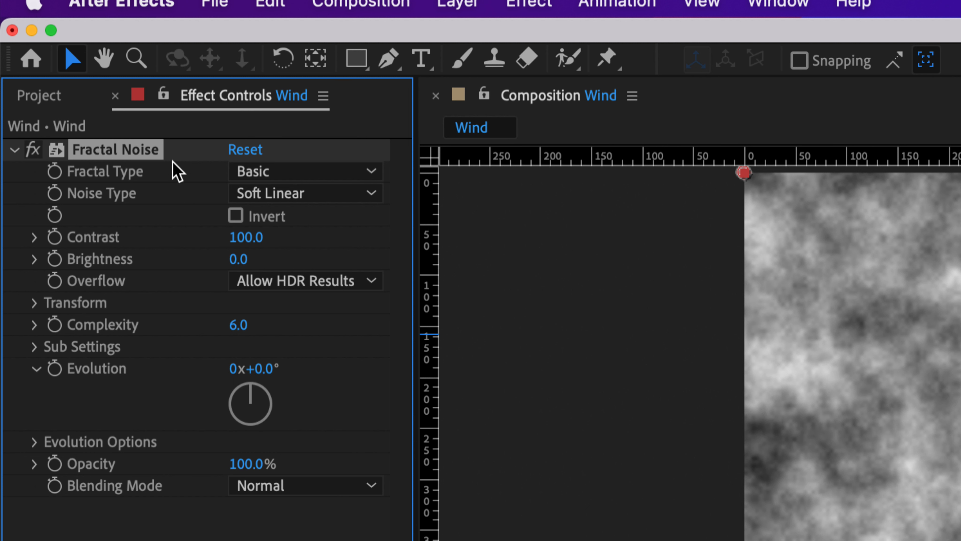
Try the Dynamic, Swirly and Terrain fractal types on the Fractal Noise effect
click(278, 173)
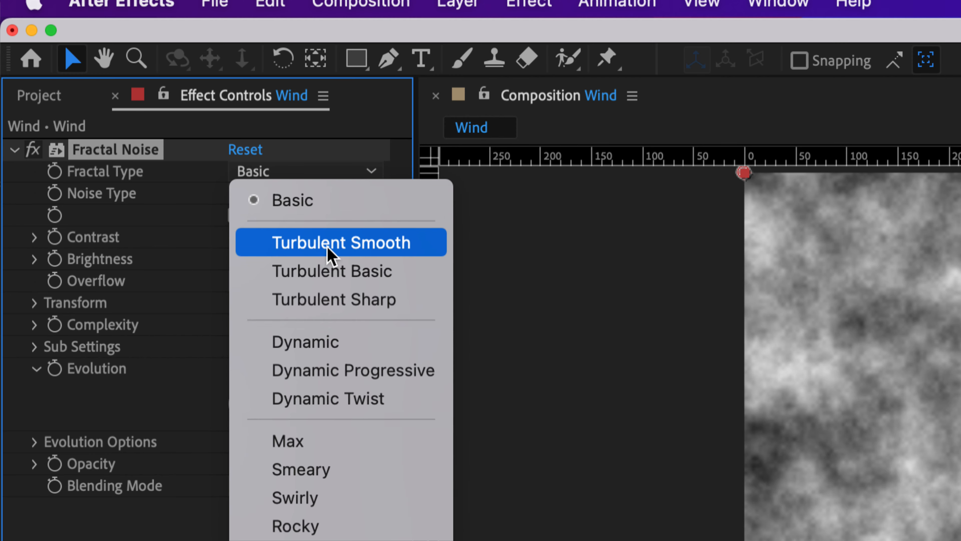
click(355, 349)
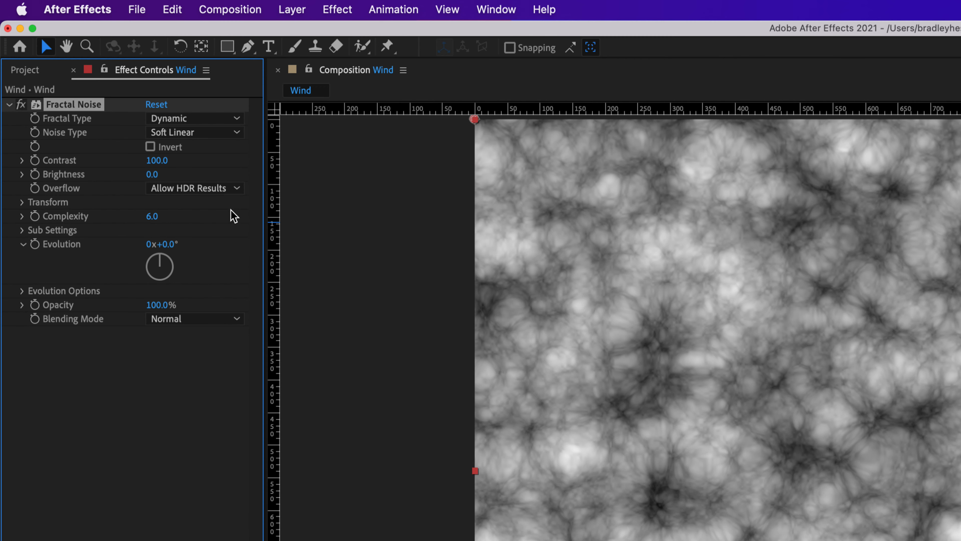
click(340, 173)
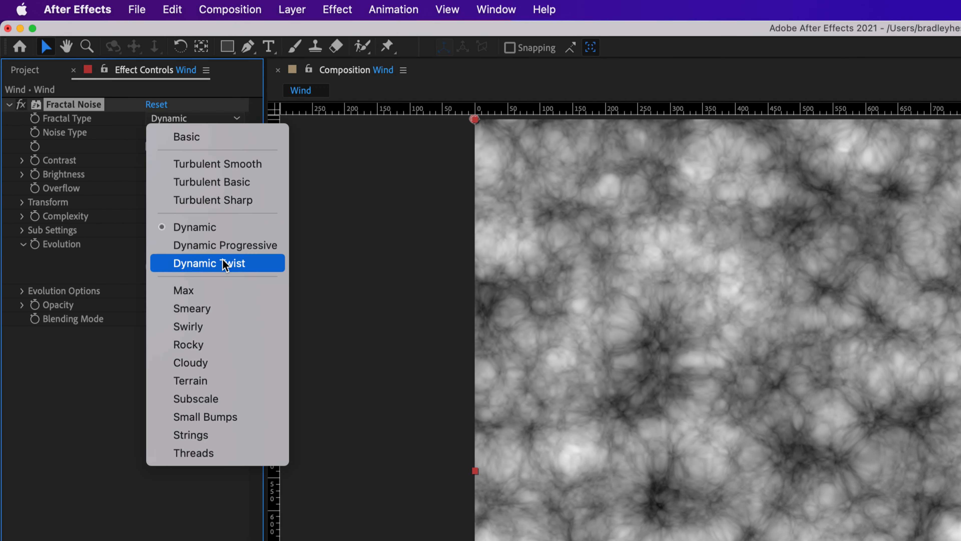
click(219, 326)
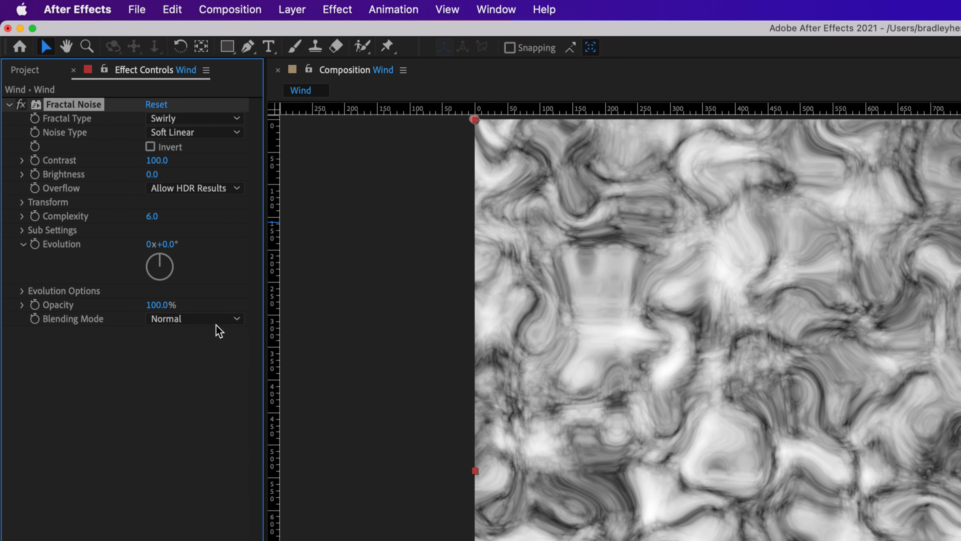
click(200, 119)
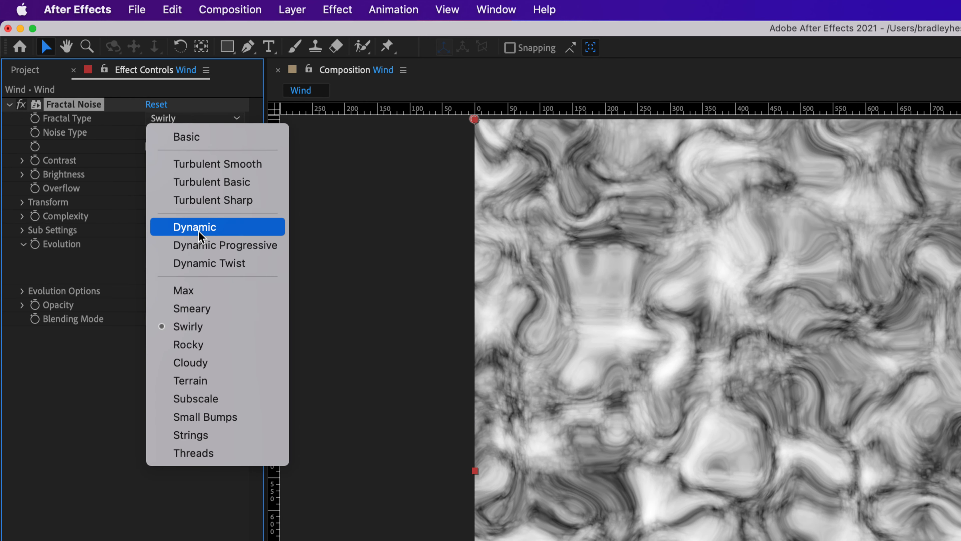
click(219, 382)
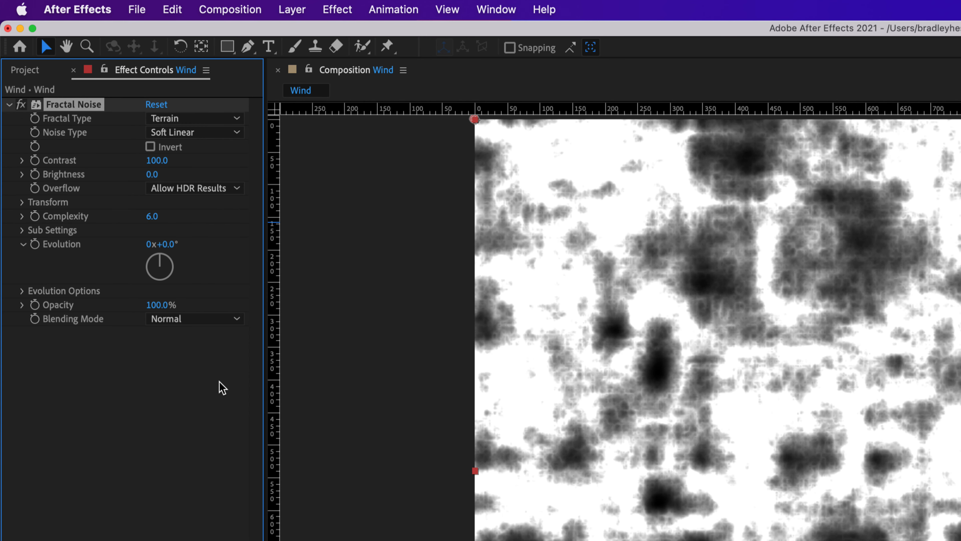
Set the Fractal Type of the Fractal Noise effect to Smeary
click(227, 118)
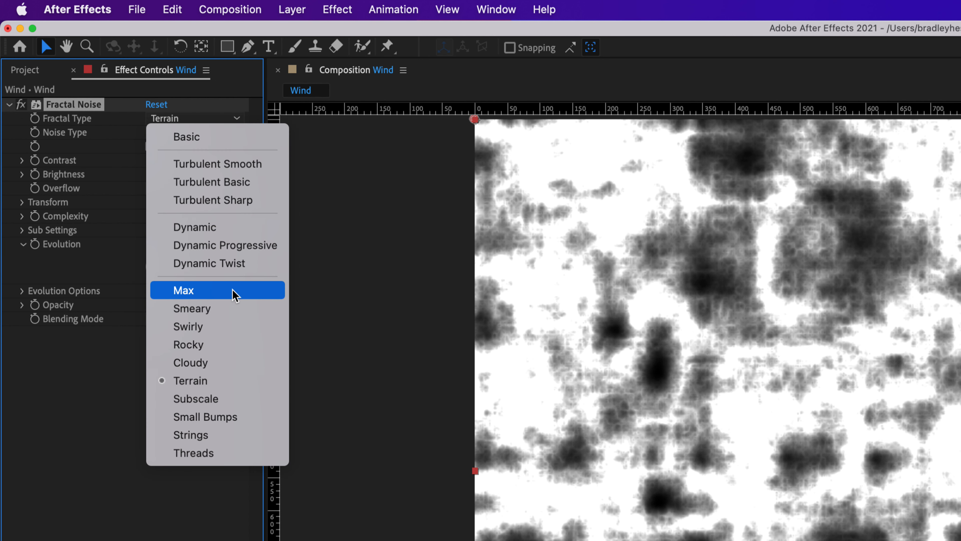
click(230, 309)
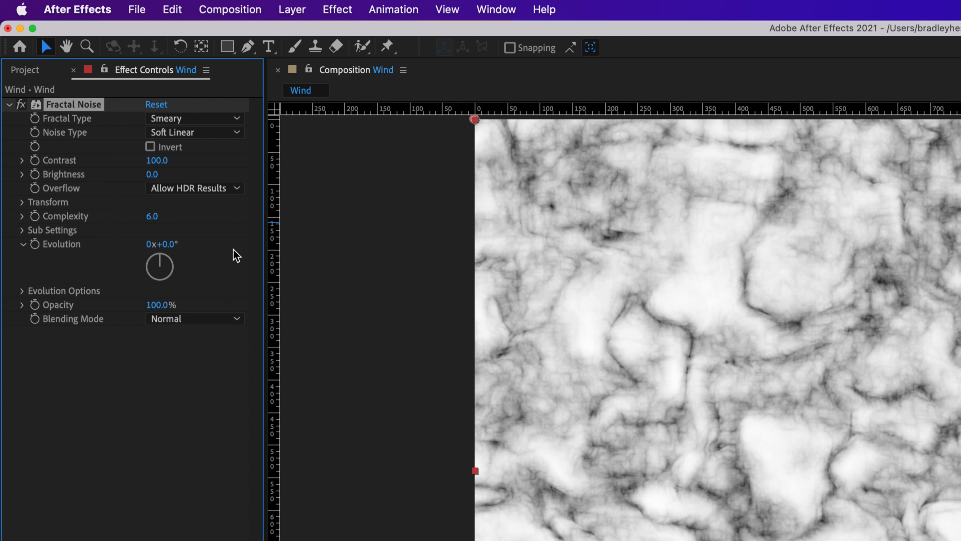
Try the Block, Linear and Spline noise types on Fractal Noise and return Noise Type to Soft Linear
click(178, 132)
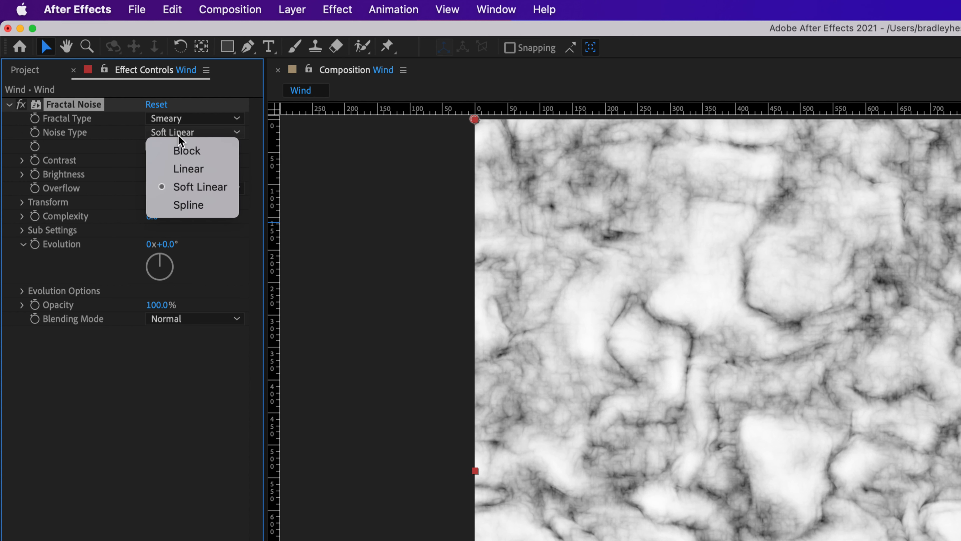
click(200, 154)
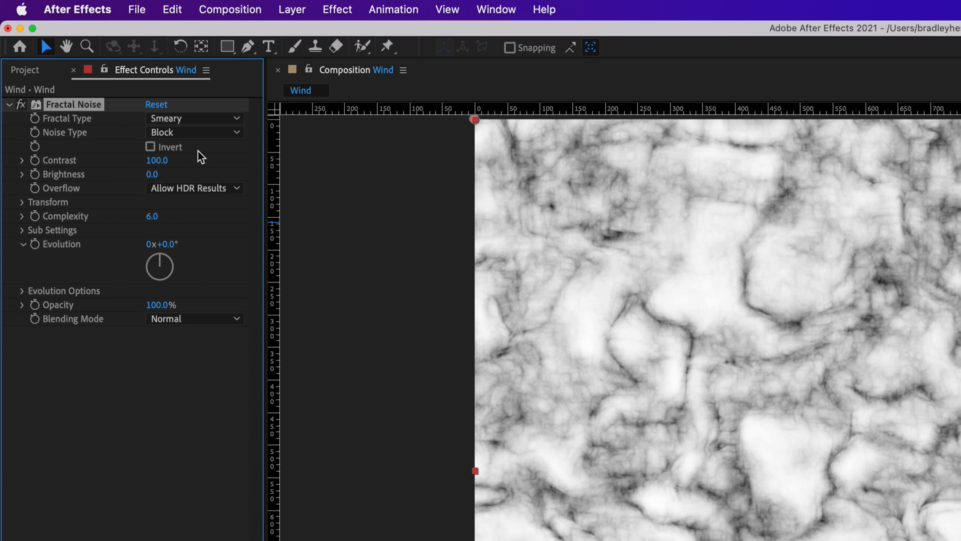
click(189, 132)
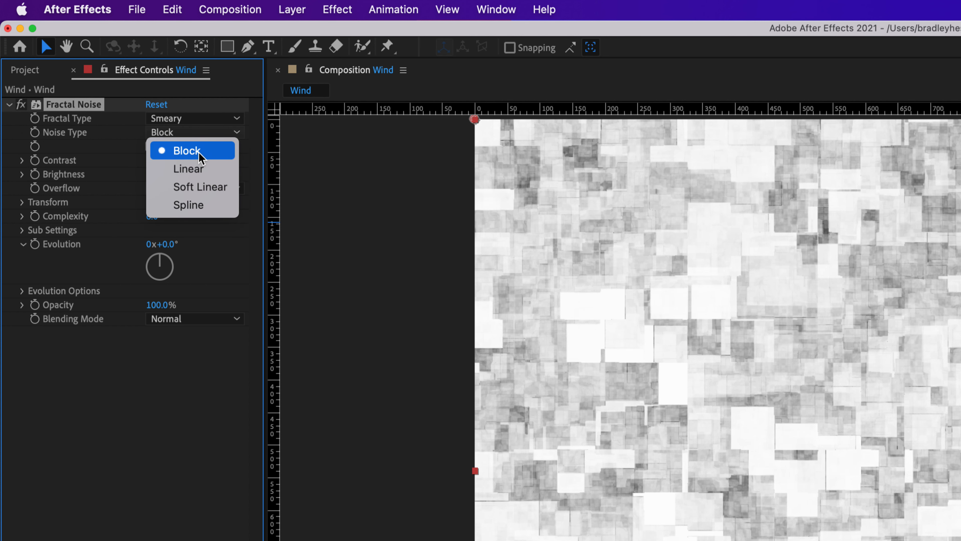
click(202, 169)
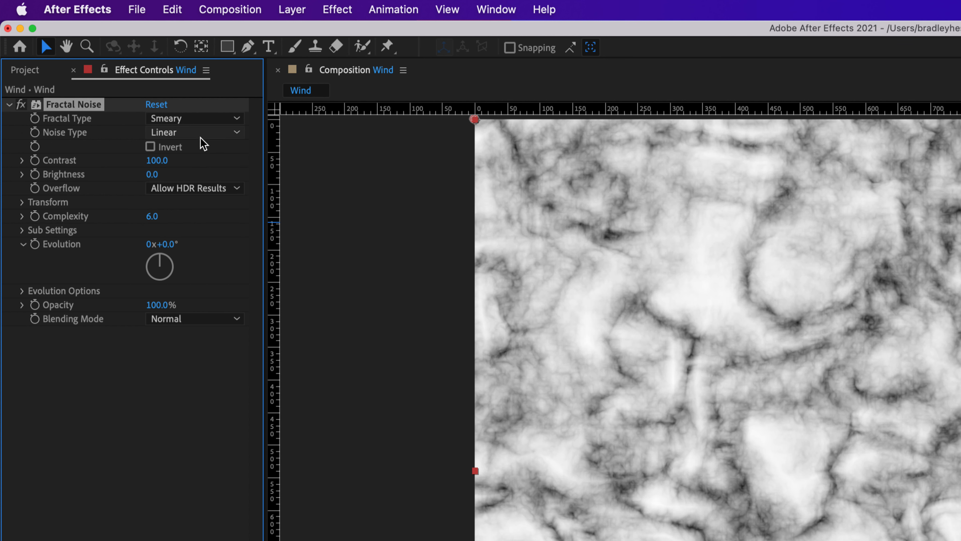
click(199, 133)
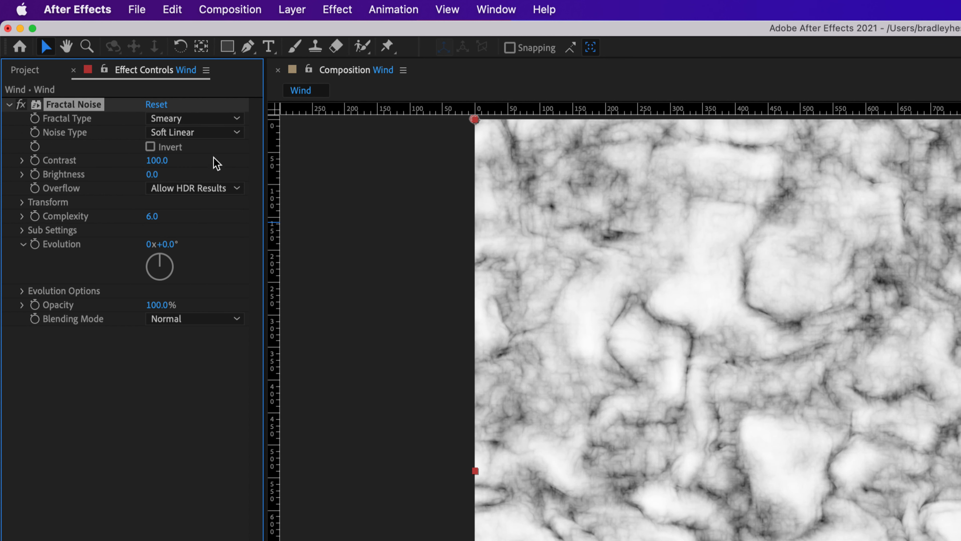
click(206, 133)
click(216, 208)
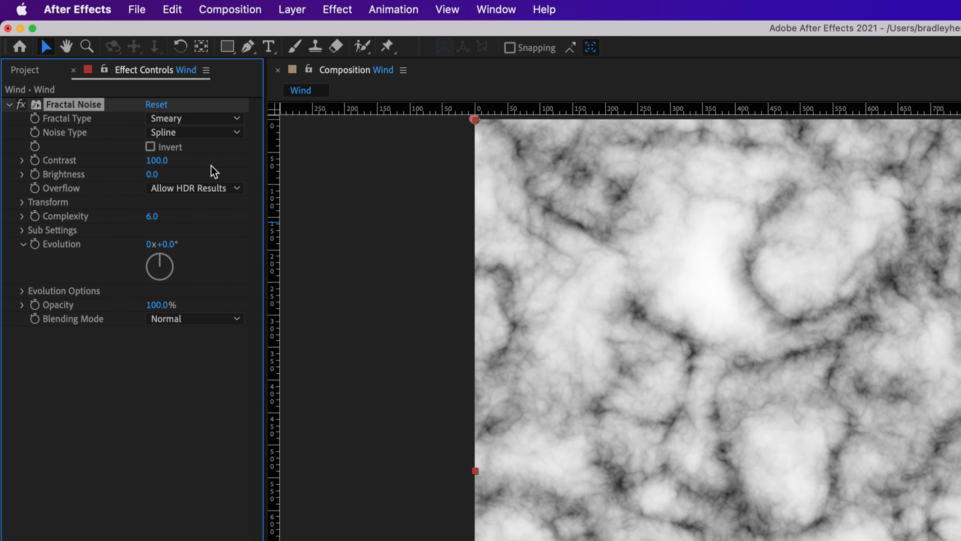
click(200, 133)
click(215, 188)
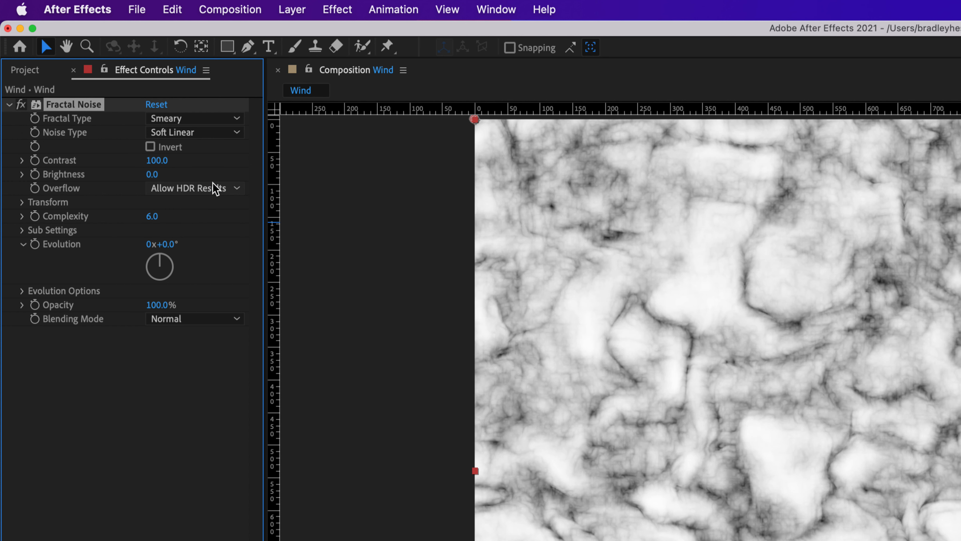
Set the Fractal Noise Contrast to 700 and Brightness to 59
drag(157, 161, 569, 233)
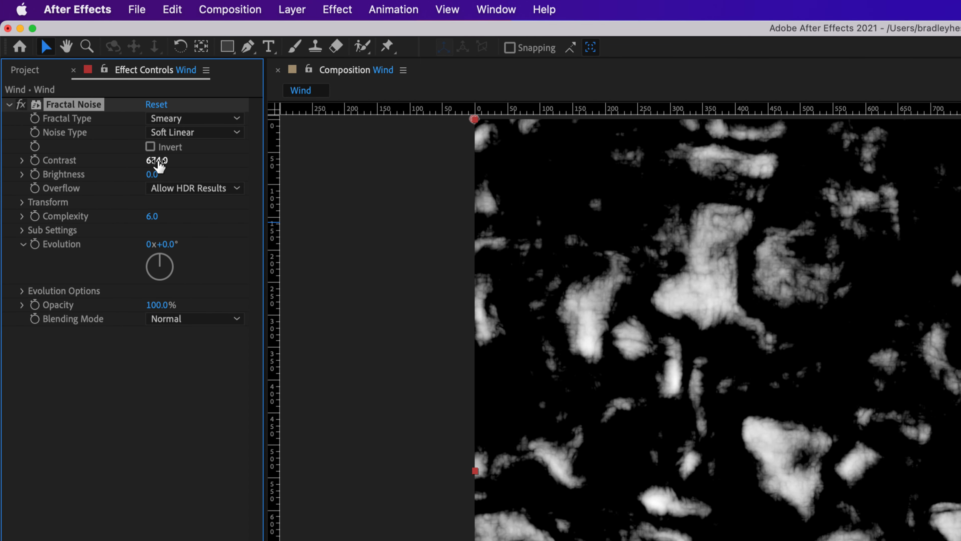
click(34, 161)
text(700)
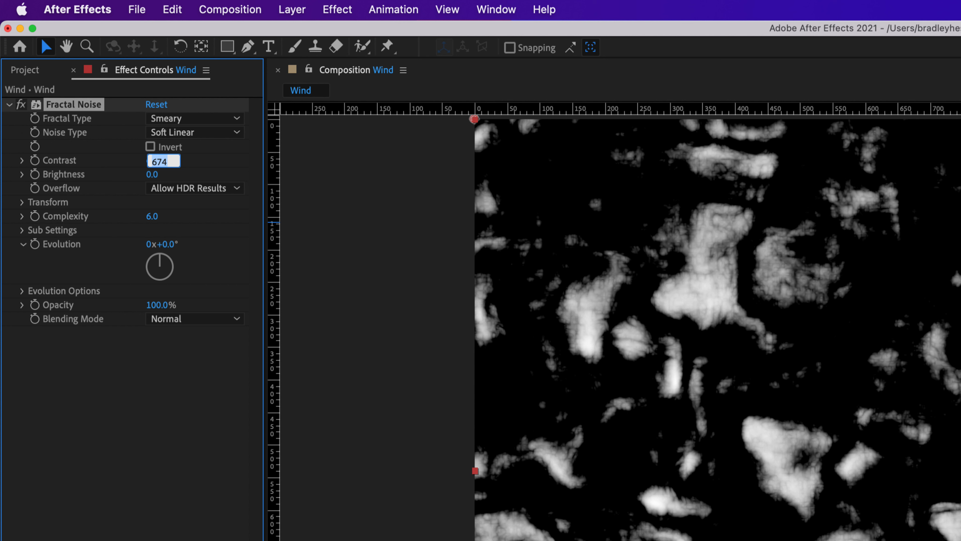
key(Tab)
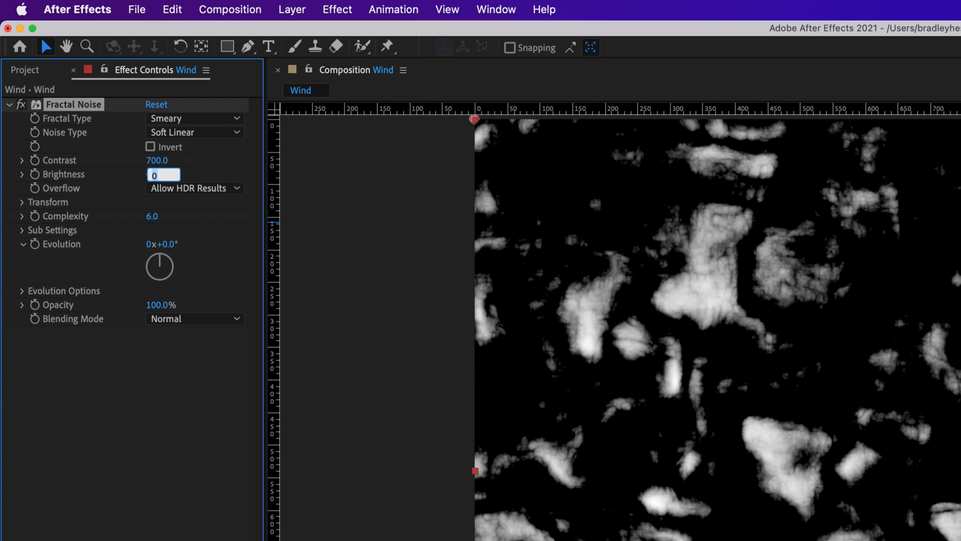
text(59)
key(Tab)
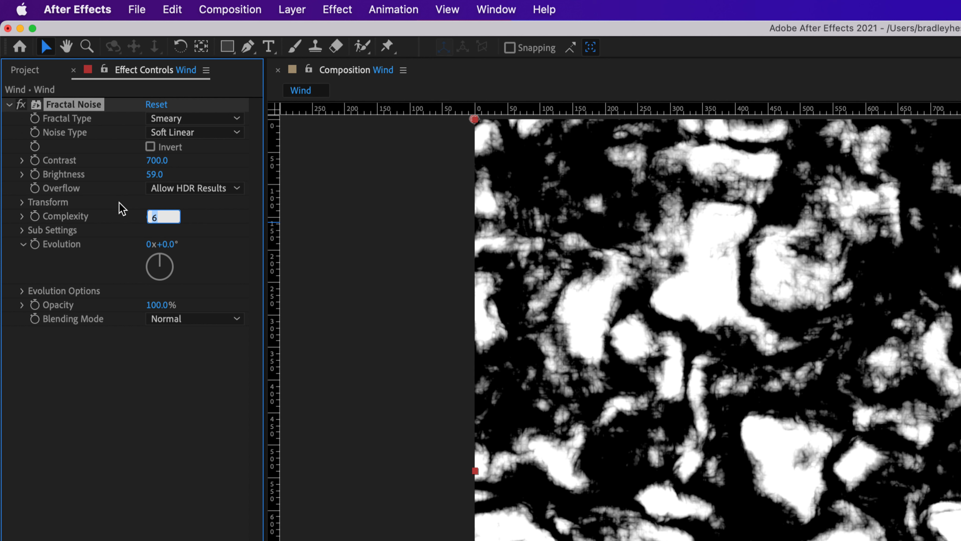
Set the Scale in the Fractal Noise Transform settings to 800
click(22, 202)
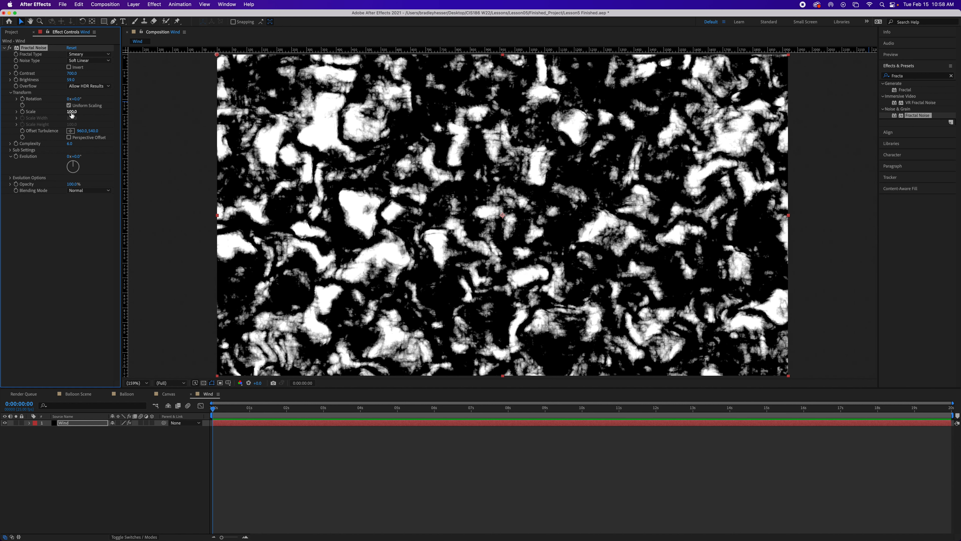
drag(71, 115, 342, 125)
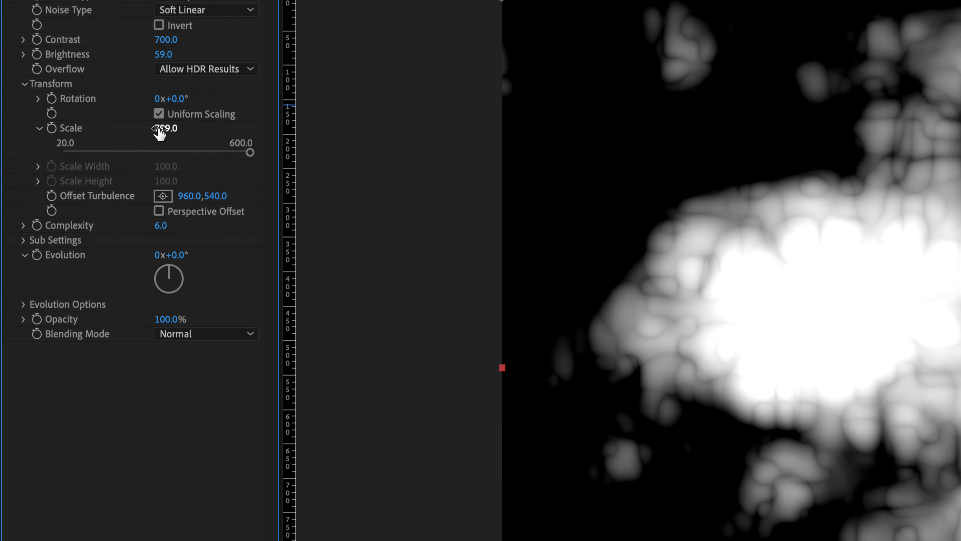
click(158, 129)
text(800)
key(Return)
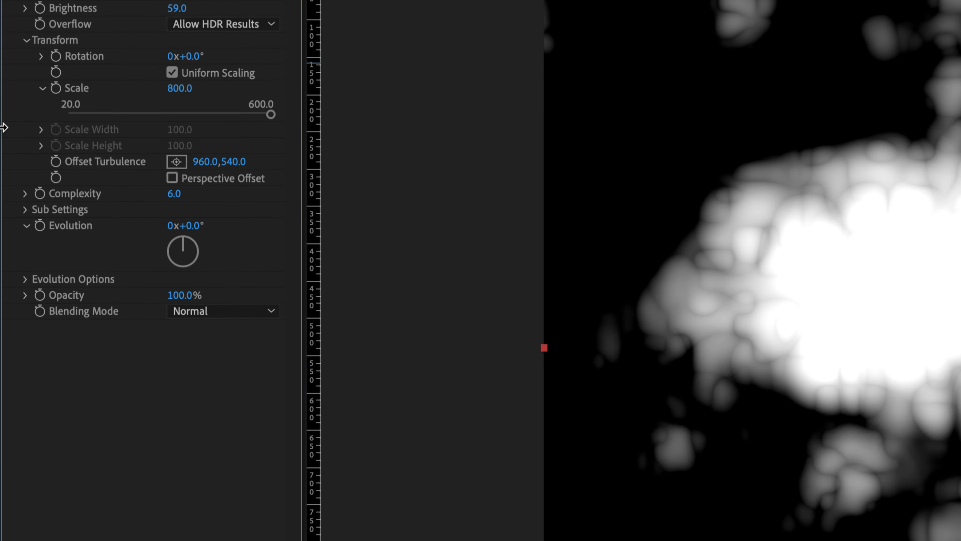
Keyframe the Fractal Noise Offset Turbulence at 0:00:00:00, set its X value to 20000 at 0:00:02:00, and scrub the motion
click(56, 162)
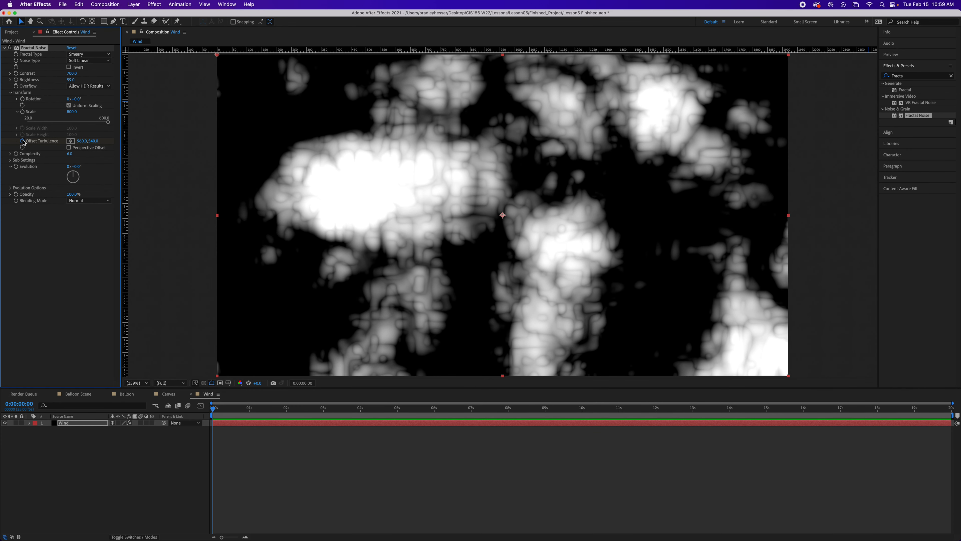
drag(213, 412, 287, 411)
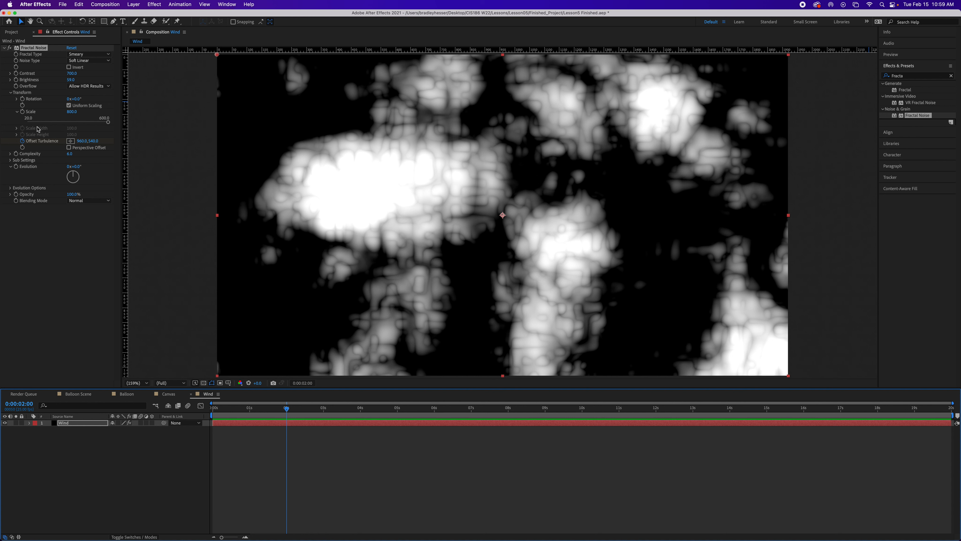
click(82, 142)
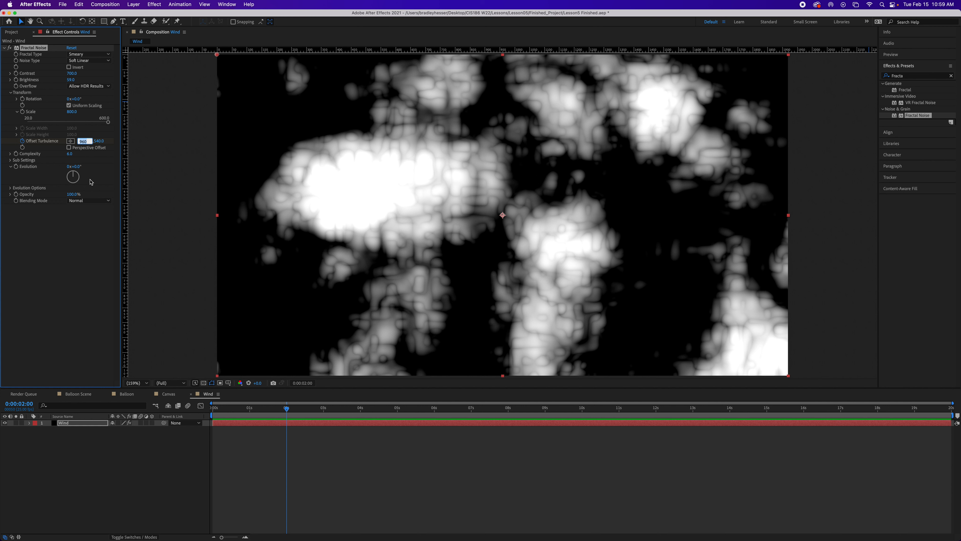
text(20000)
key(Return)
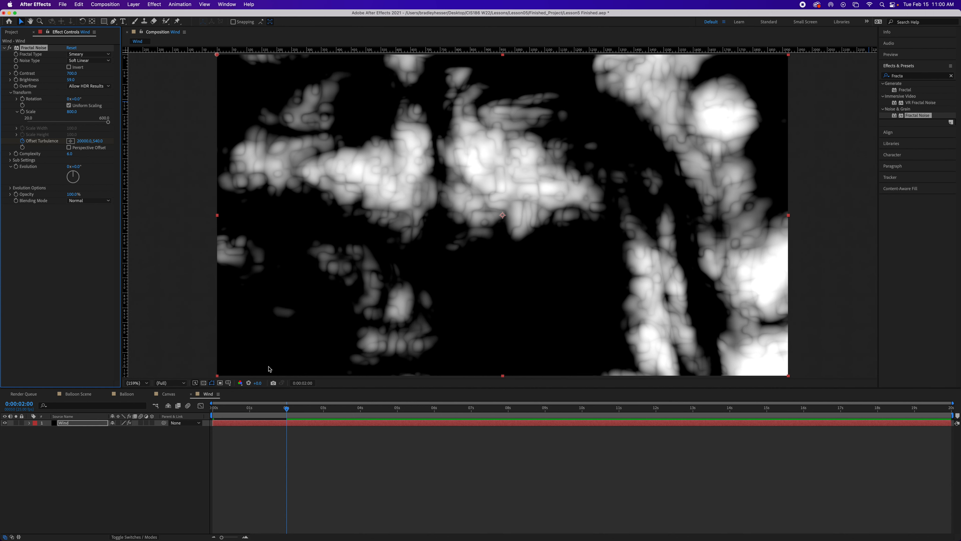
drag(285, 408, 287, 429)
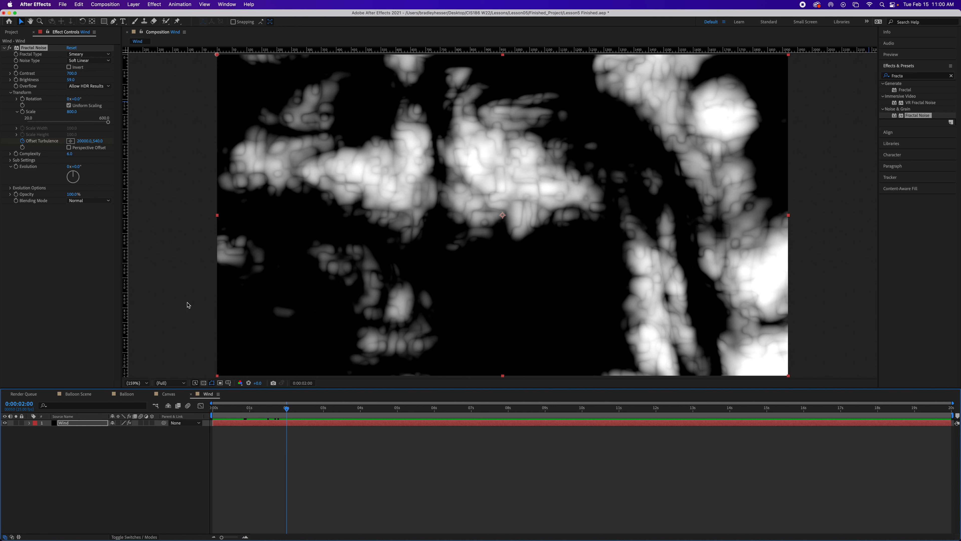
Collapse the Fractal Noise settings and add a Directional Blur effect to the Wind solid
click(4, 48)
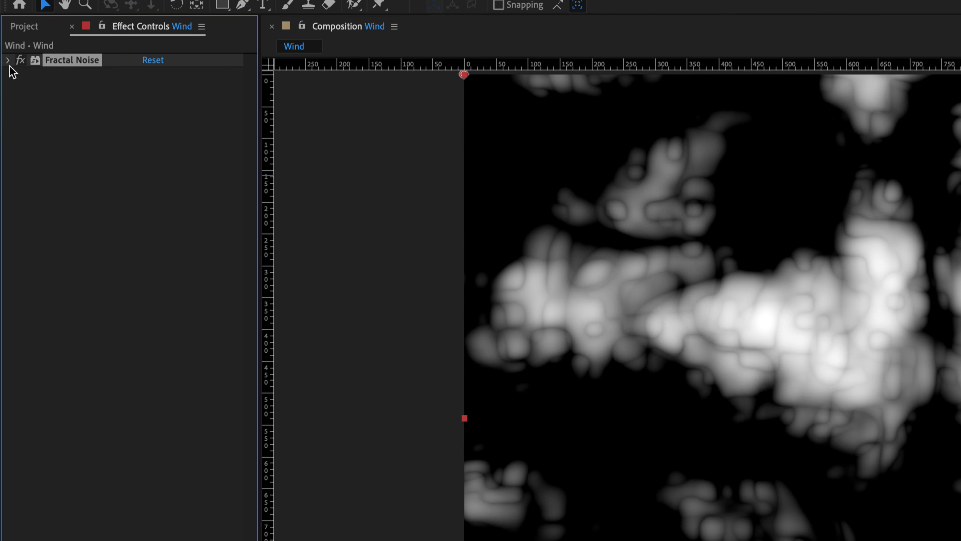
click(6, 53)
click(5, 53)
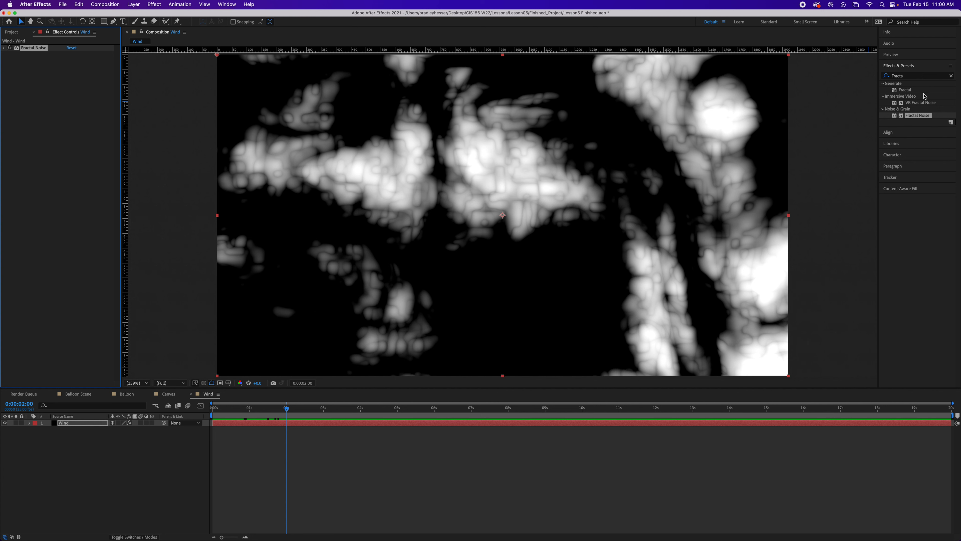
click(952, 76)
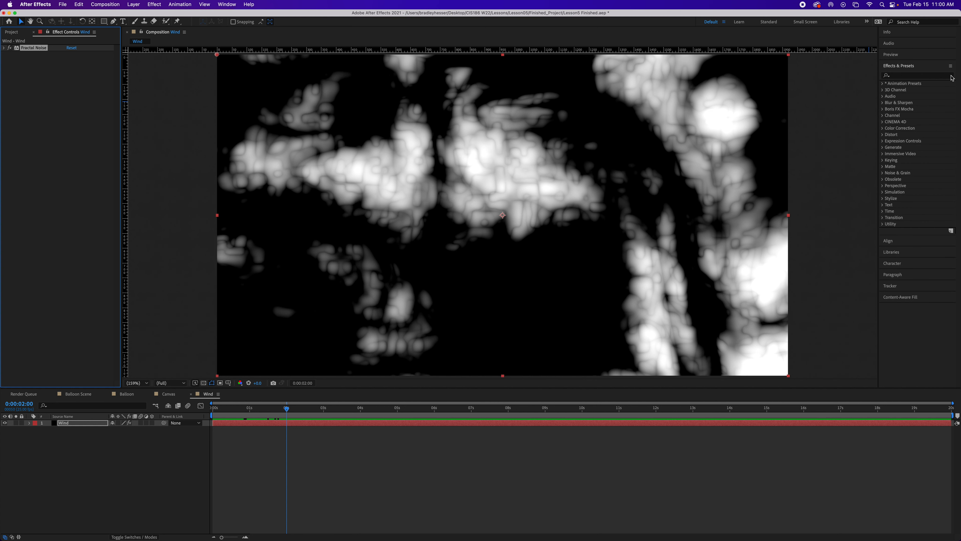
click(927, 77)
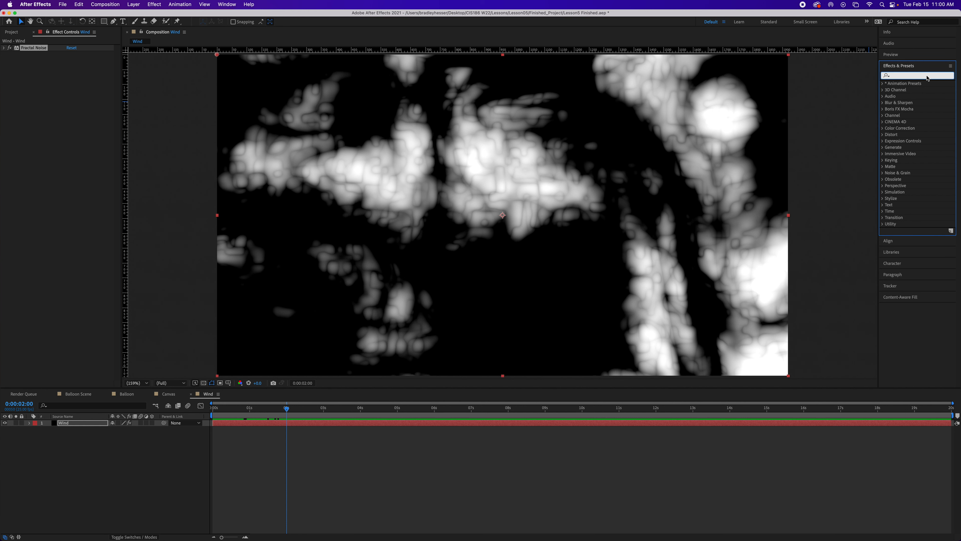
text(direct)
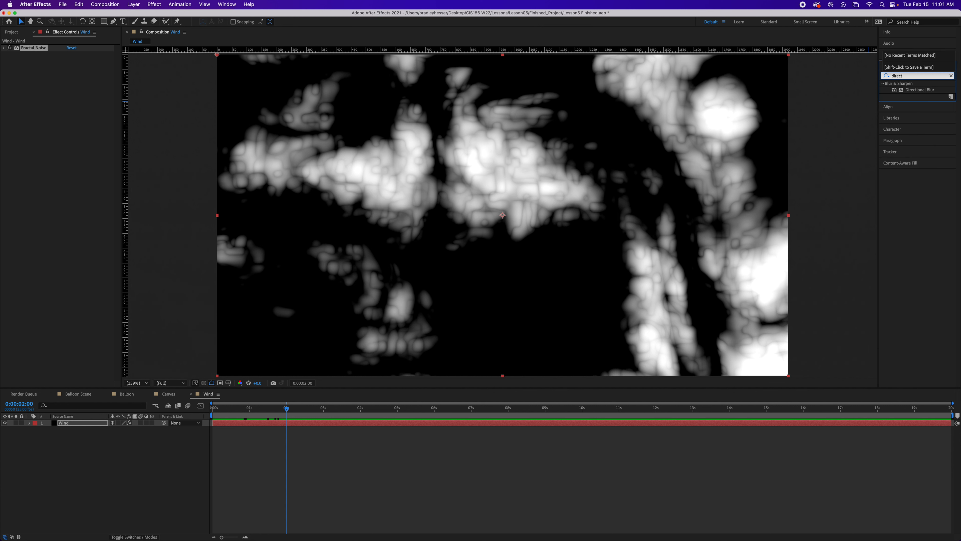
double_click(916, 91)
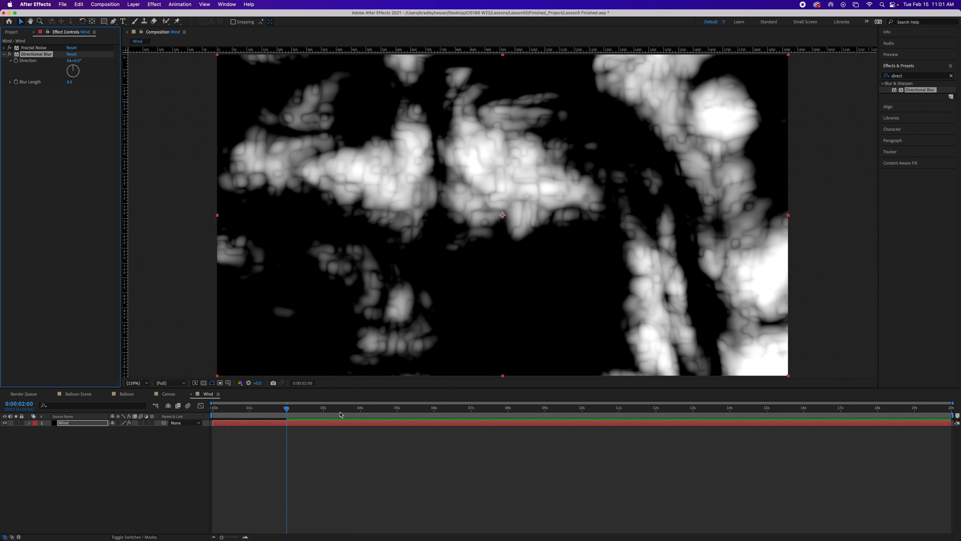
Set the Directional Blur Direction to 90° and its Blur Length to 236
mouse_move(290, 410)
mouse_down()
mouse_move(305, 410)
mouse_move(283, 411)
mouse_up()
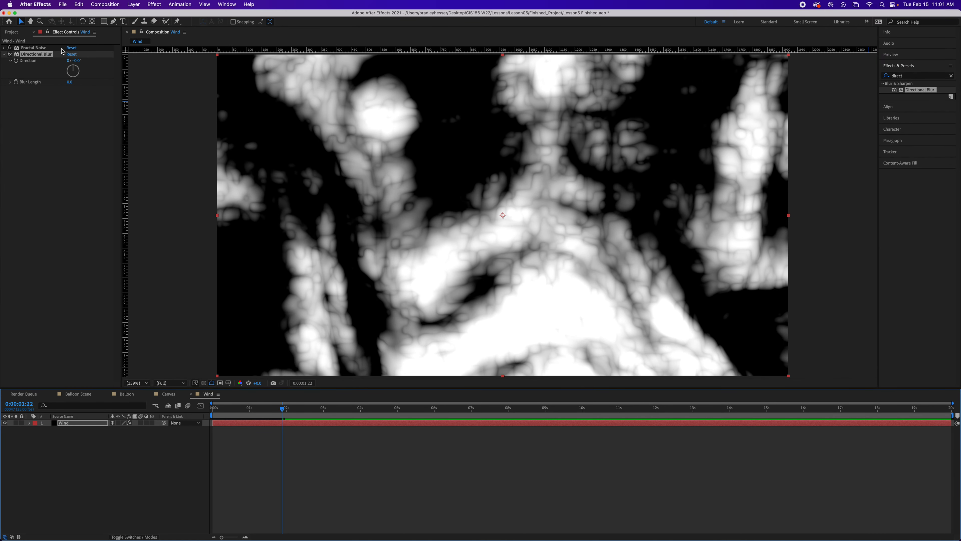
mouse_move(72, 67)
mouse_down()
mouse_move(84, 62)
mouse_move(76, 85)
mouse_up()
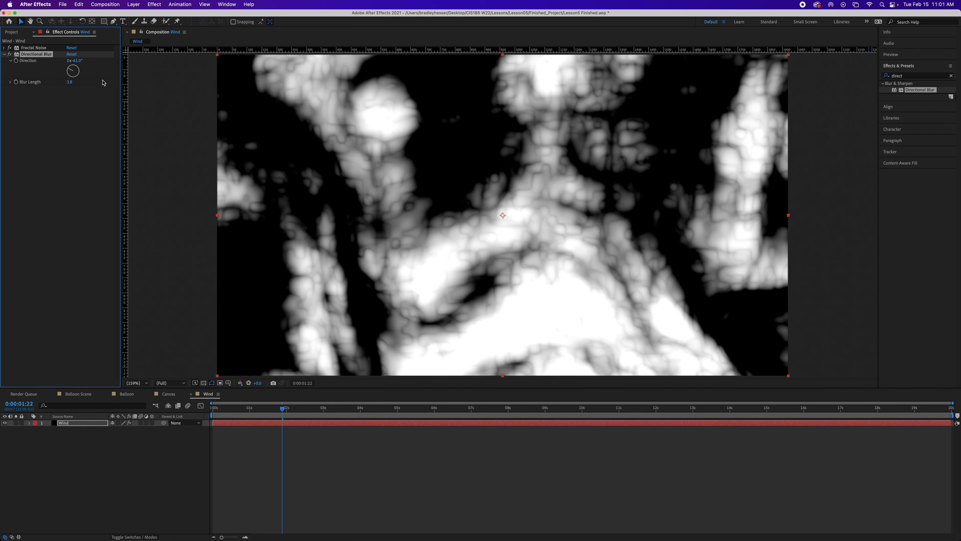
click(77, 61)
text(90)
key(Return)
click(70, 83)
text(236)
key(Return)
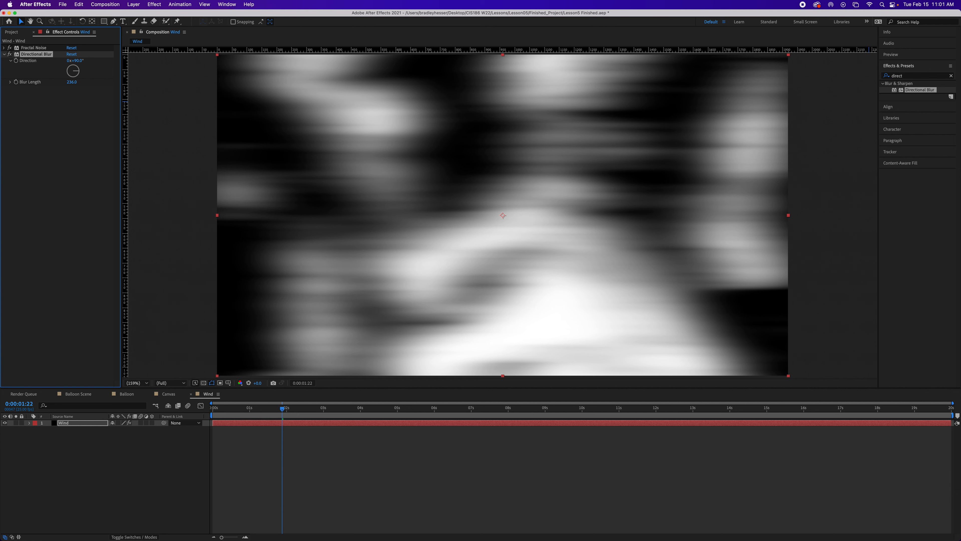
Try a Blur Length of 500 on Directional Blur and return it to 236
click(73, 83)
text(500)
key(Return)
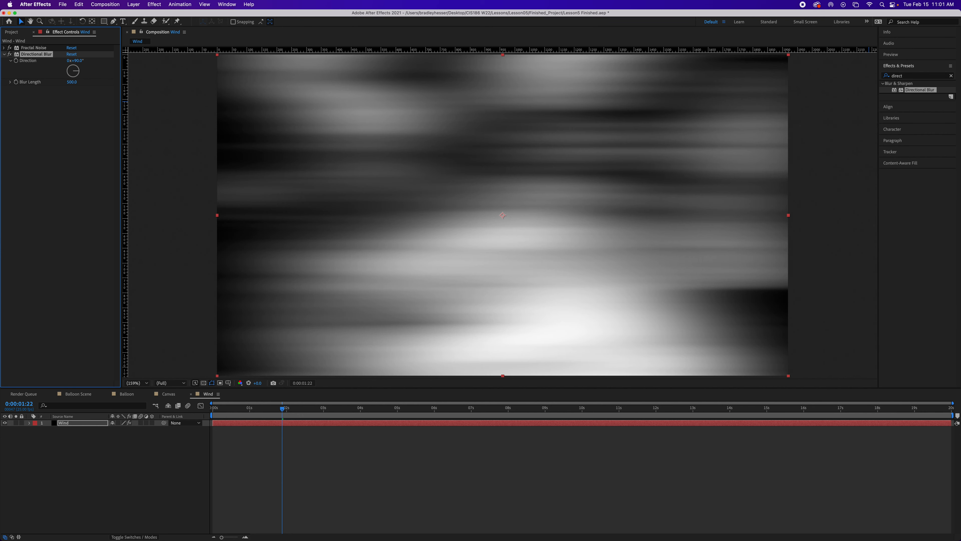
click(73, 83)
text(236)
key(Return)
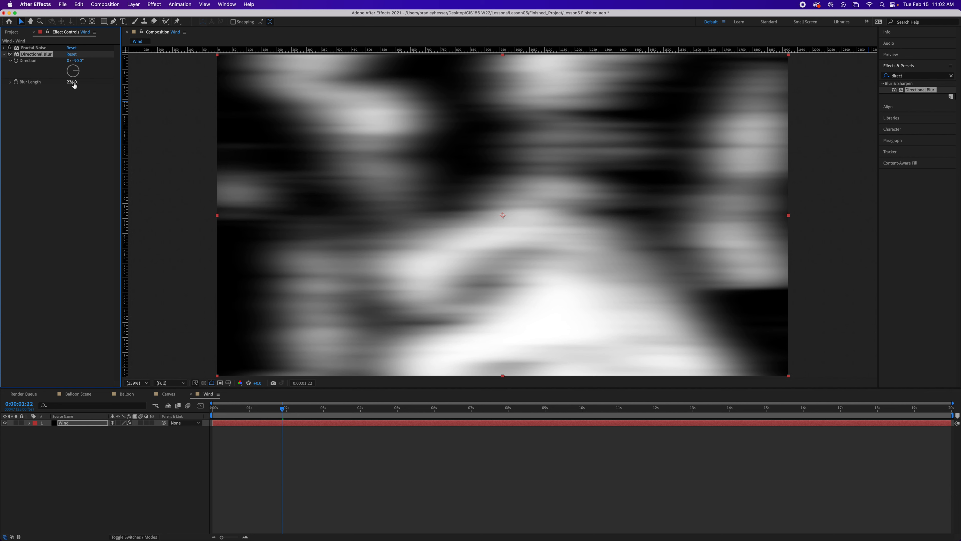
drag(75, 85, 74, 84)
Add the Wind composition as the topmost layer of the Balloon Scene composition
click(84, 394)
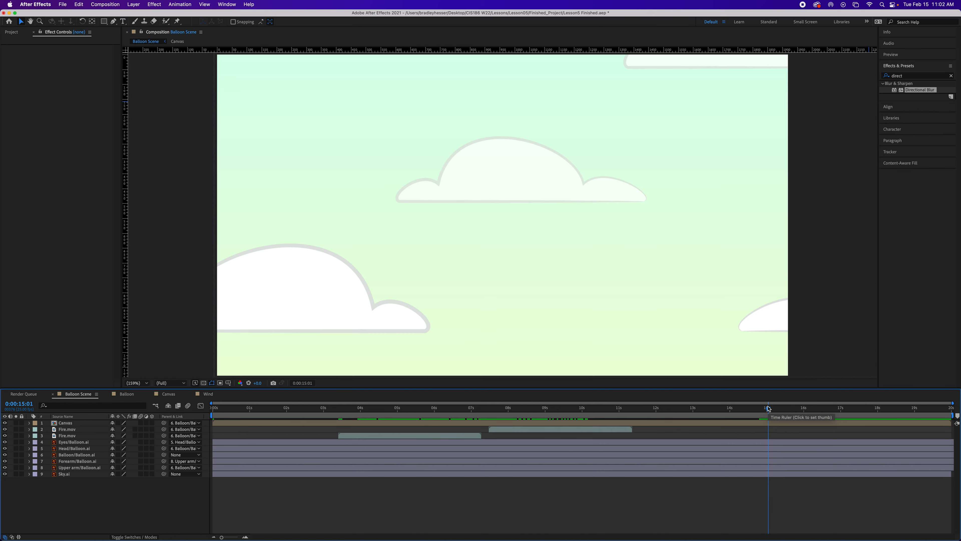
drag(768, 408, 585, 414)
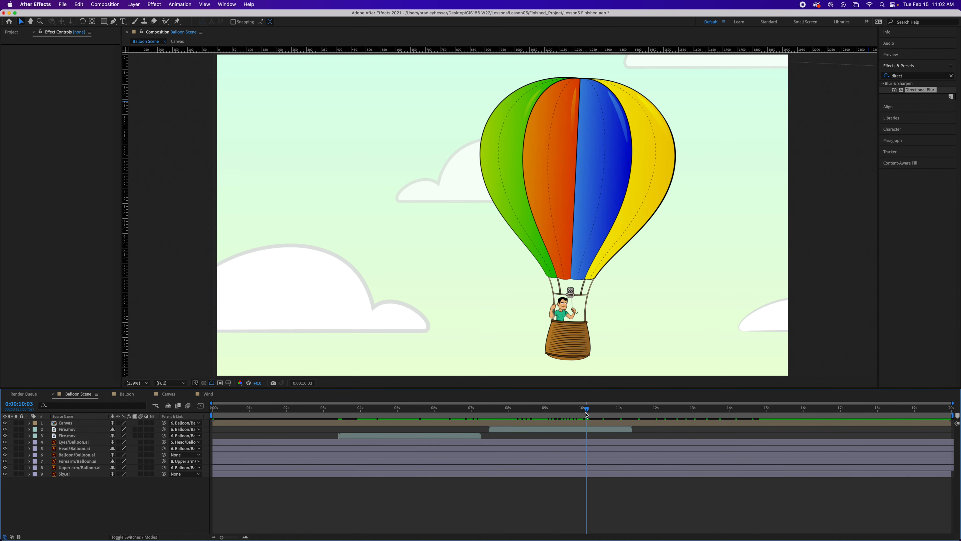
click(14, 32)
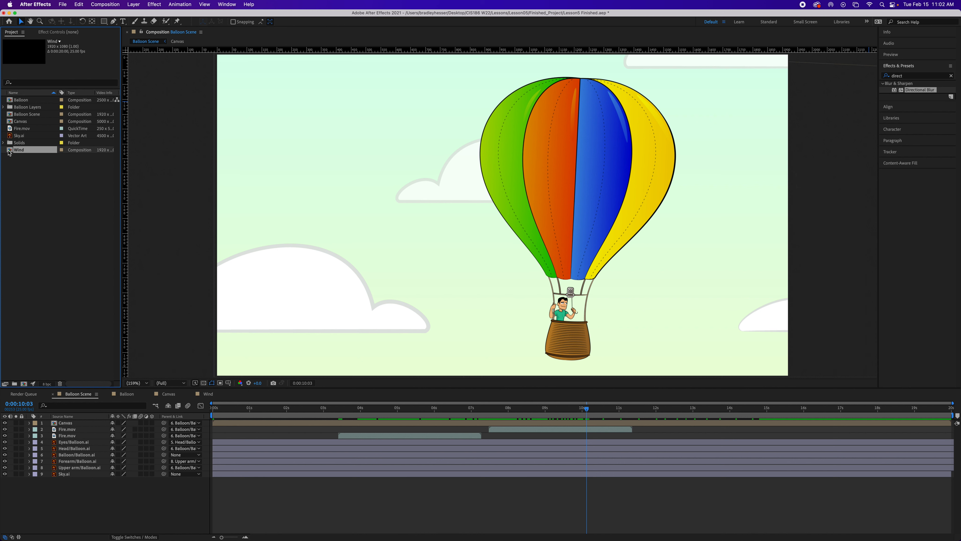
drag(9, 152, 50, 423)
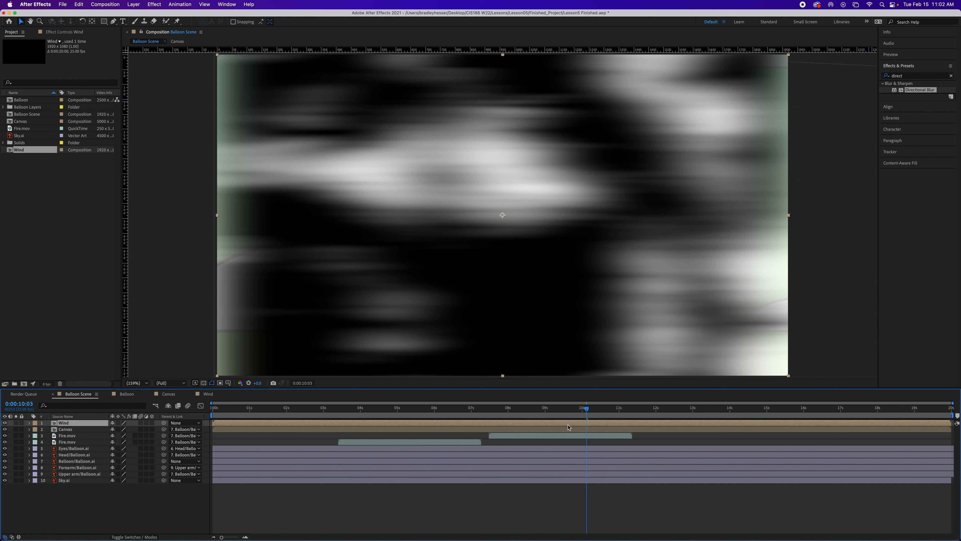
Shift the Wind layer in Balloon Scene so that it starts at 0:00:08:10
drag(586, 409, 524, 414)
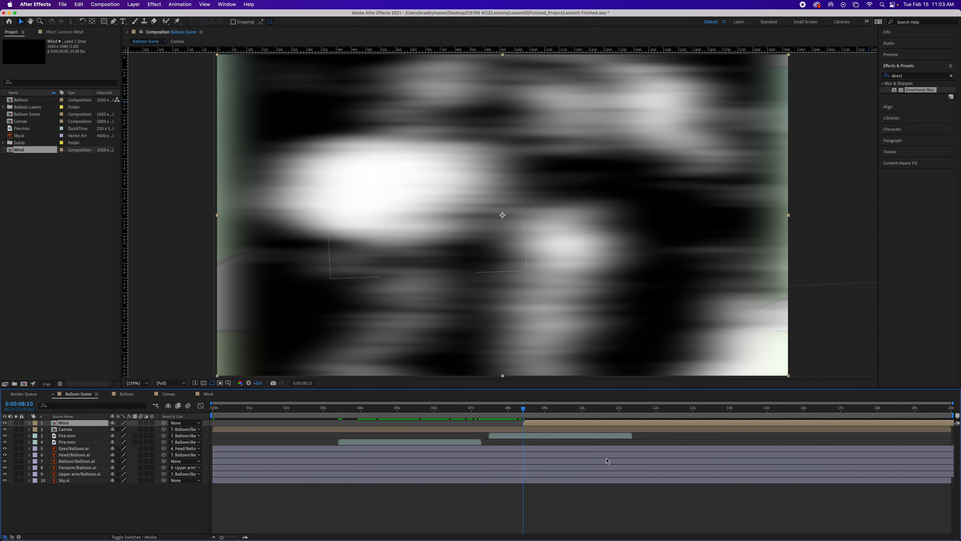
click(520, 409)
mouse_move(520, 410)
mouse_down()
mouse_move(508, 409)
mouse_move(522, 415)
mouse_up()
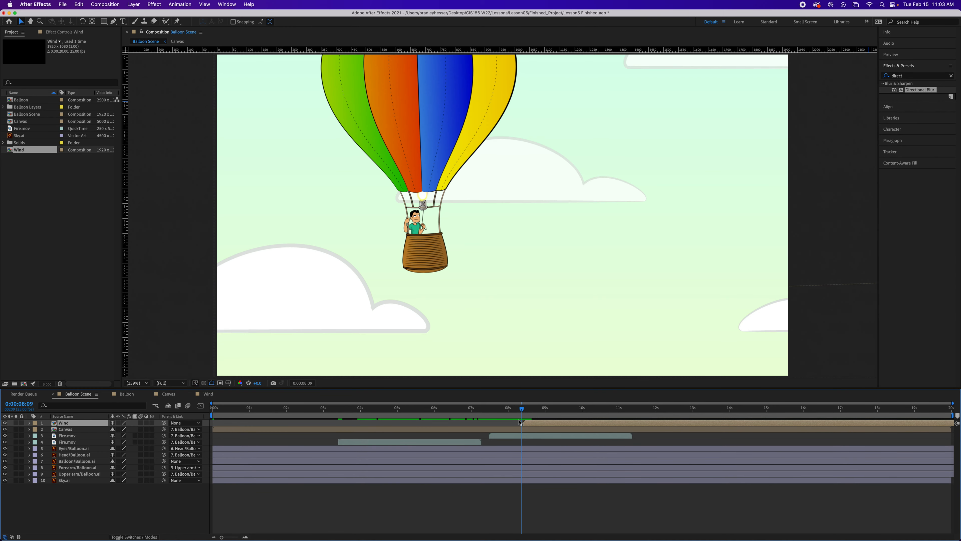
click(524, 411)
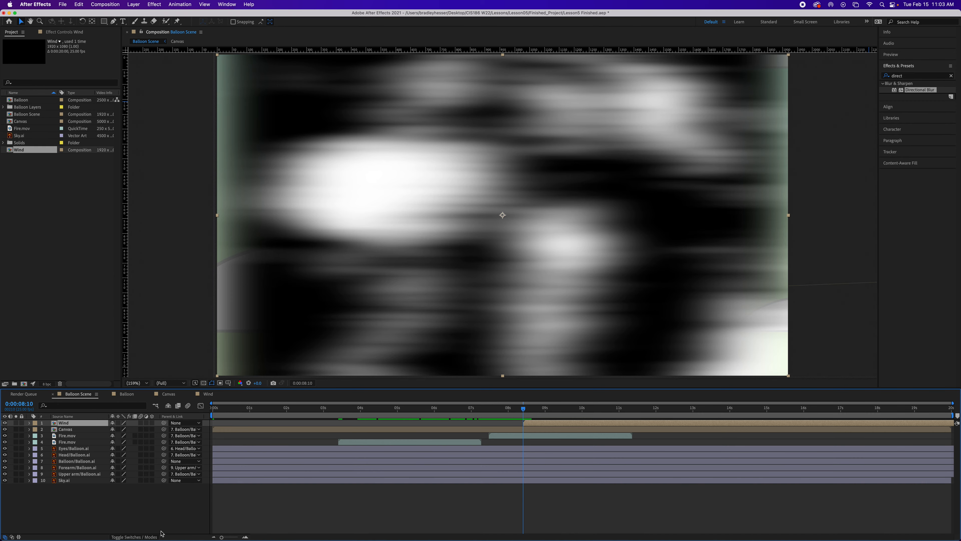
Show the layer modes and set the Wind layer's blending mode to Screen
click(145, 537)
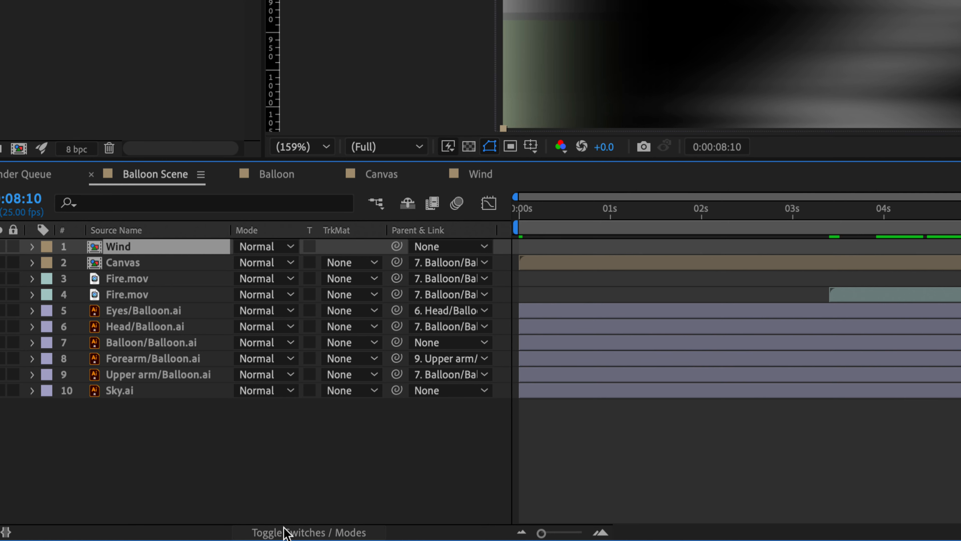
click(136, 538)
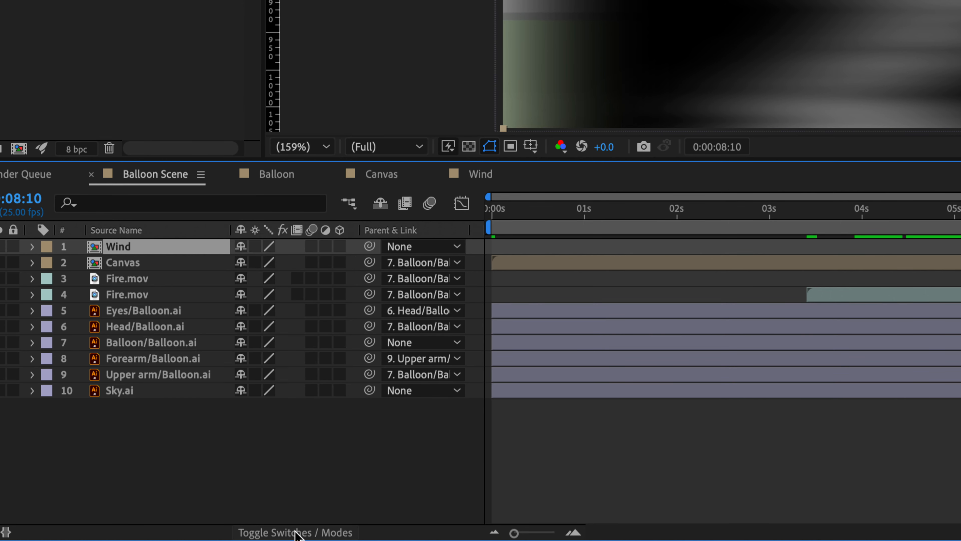
click(322, 533)
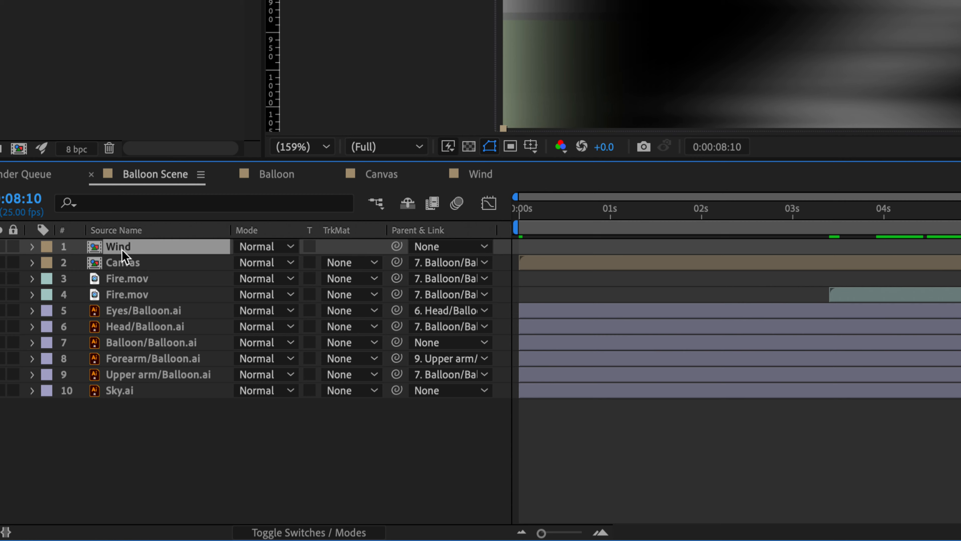
click(291, 248)
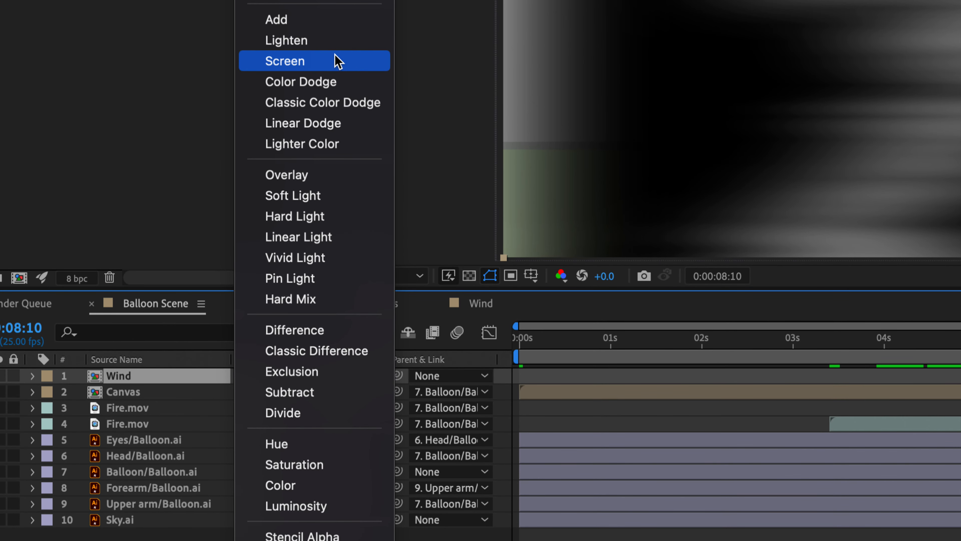
click(337, 61)
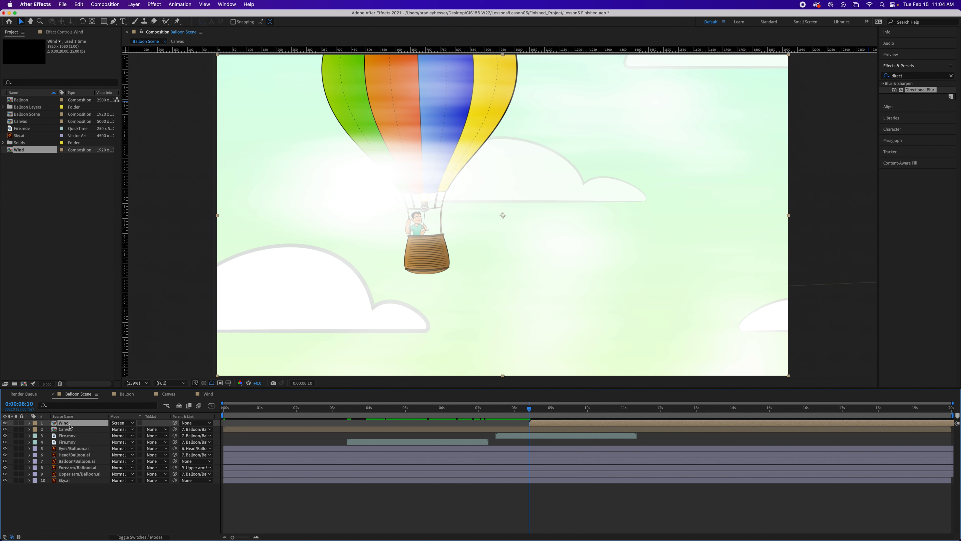
Add an Opacity keyframe to the Wind layer at 0:00:08:10 and set its Opacity to 35% at 0:00:08:20
key(t)
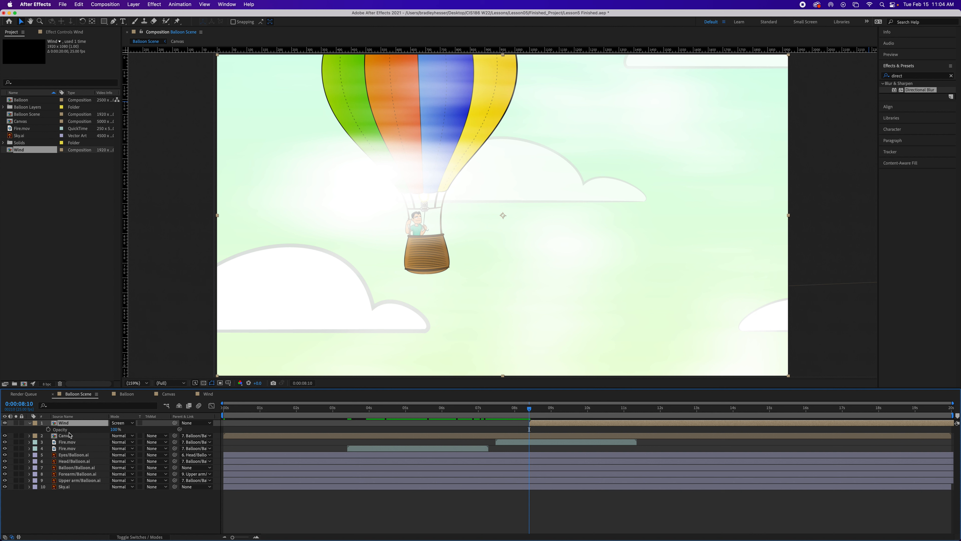
click(48, 429)
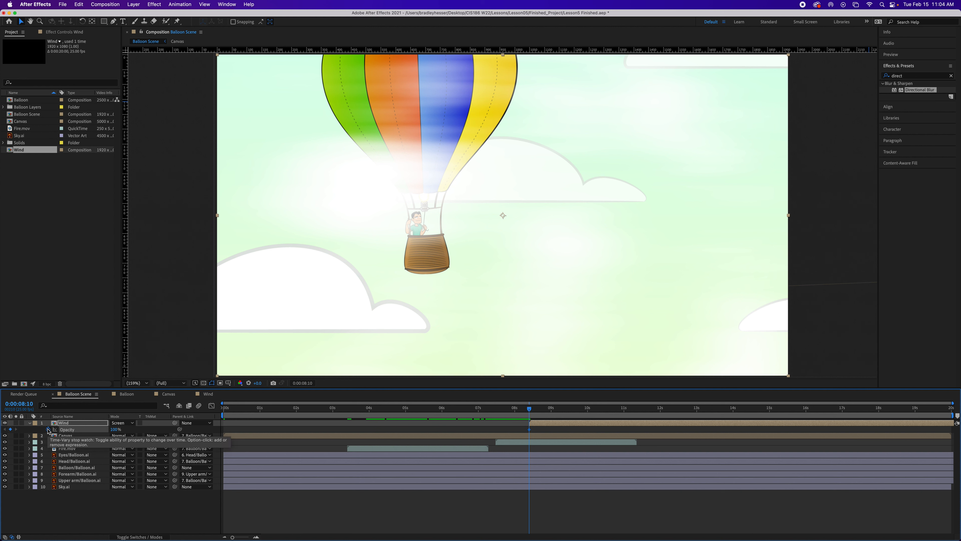
mouse_move(28, 411)
mouse_down()
mouse_move(17, 408)
mouse_move(26, 406)
mouse_up()
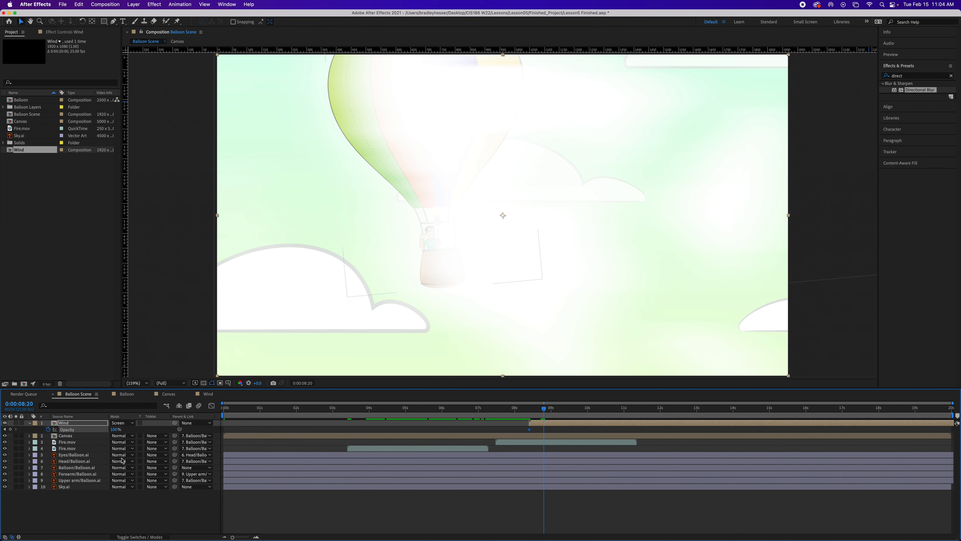
click(115, 431)
text(35)
key(Return)
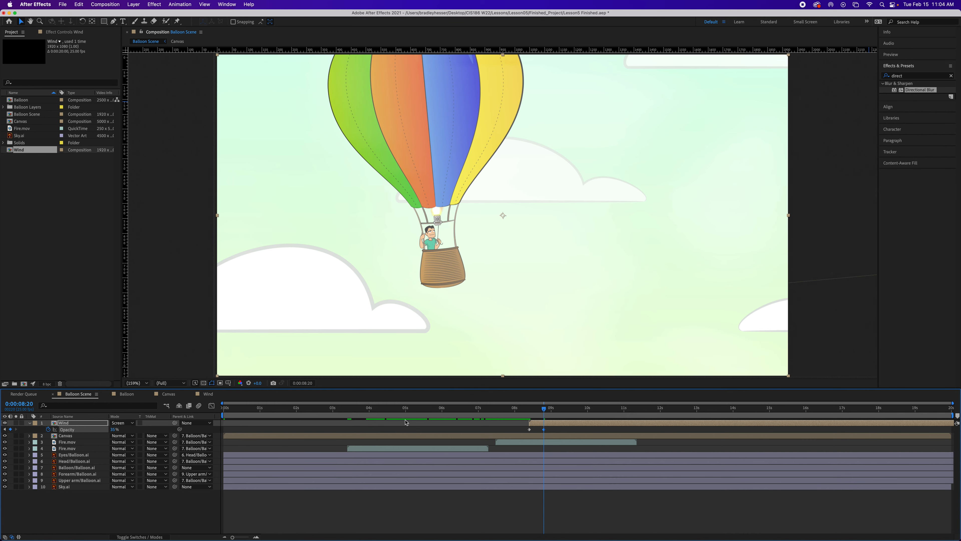
Set the Wind layer's Opacity to 0% at 0:00:10:20, collapse its properties, and save the project
drag(24, 409, 42, 409)
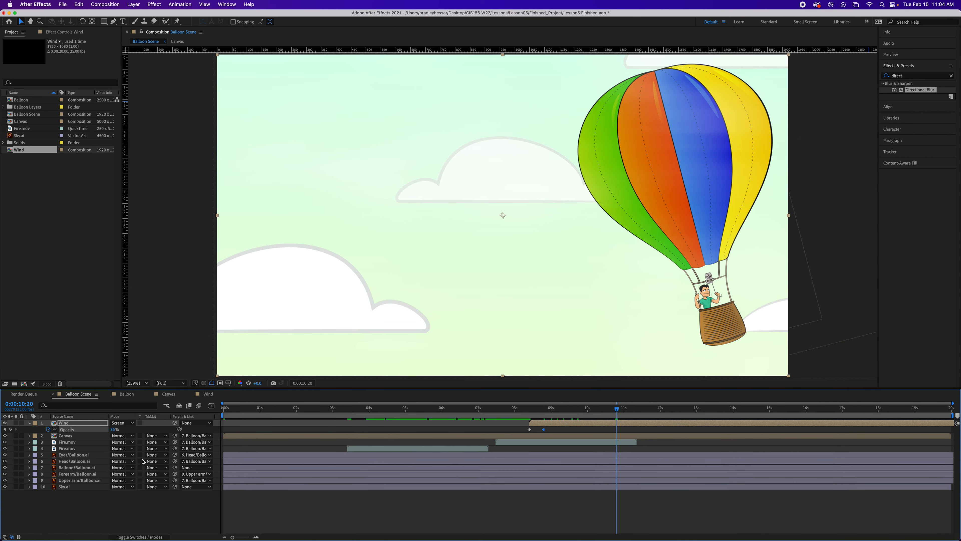
click(113, 430)
text(0)
key(Return)
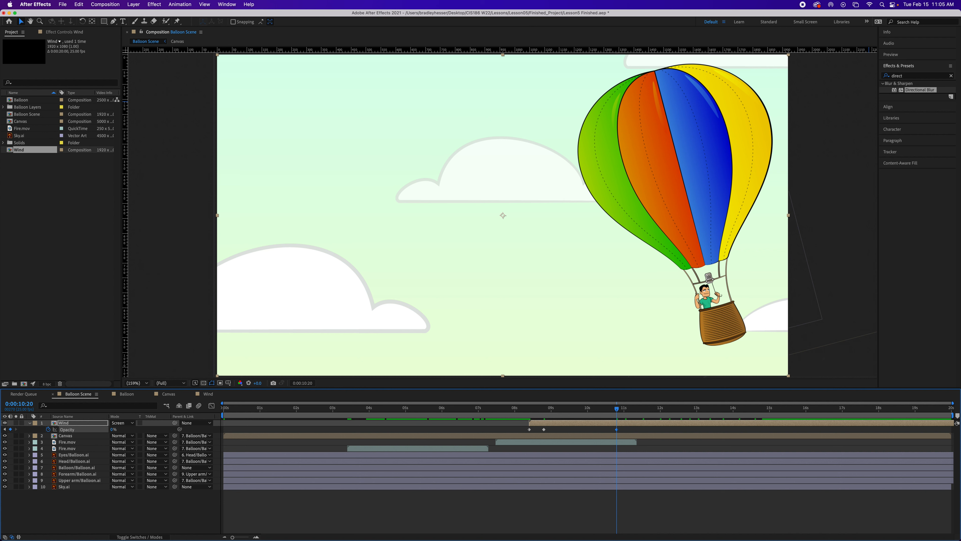
key(t)
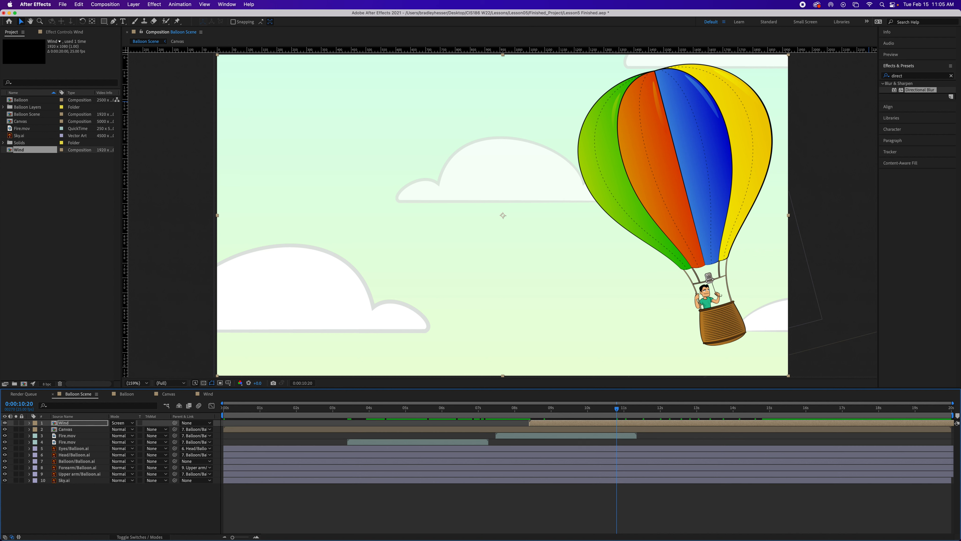
drag(617, 409, 659, 425)
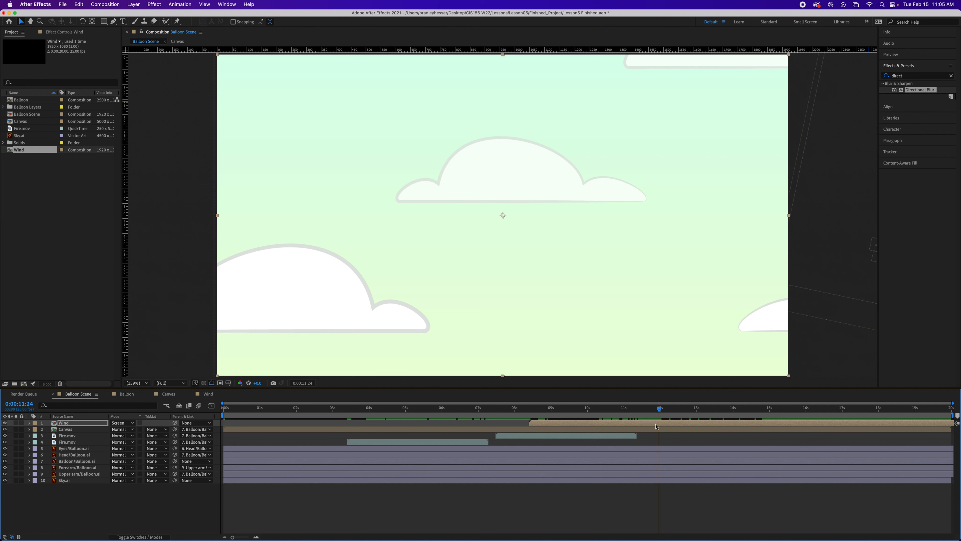
key(super+s)
In the Canvas composition, add Position and Rotation keyframes to all four canvas layers at 0:00:09:10
click(172, 394)
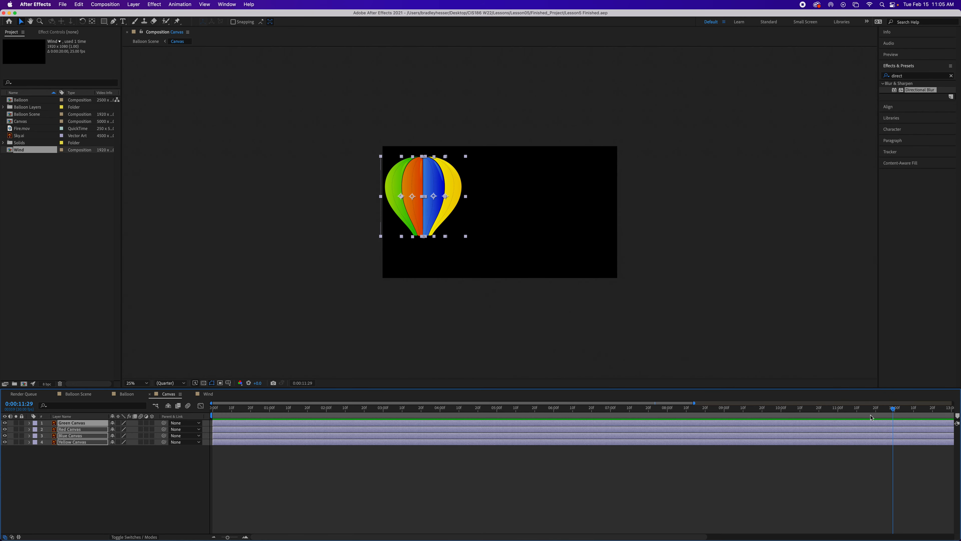
drag(895, 410, 746, 415)
key(r)
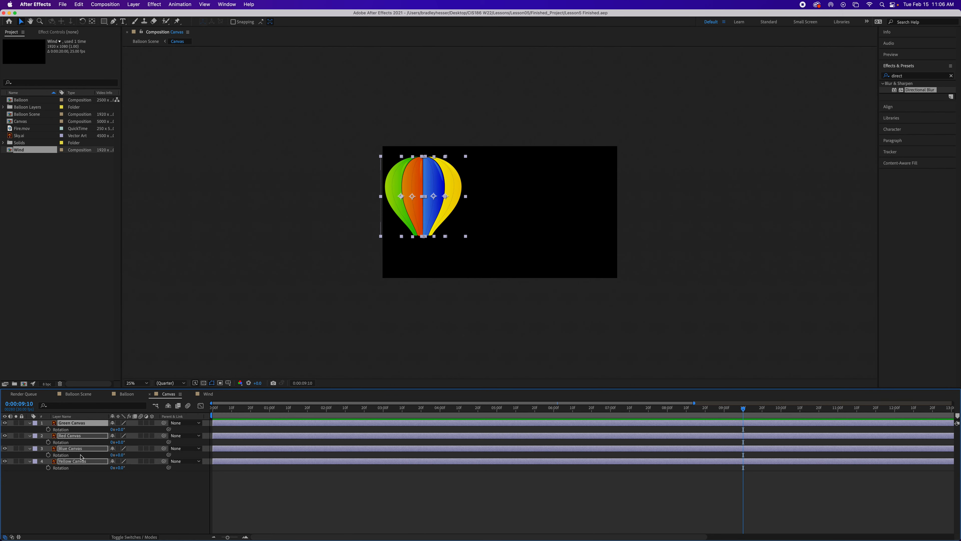
key(shift+p)
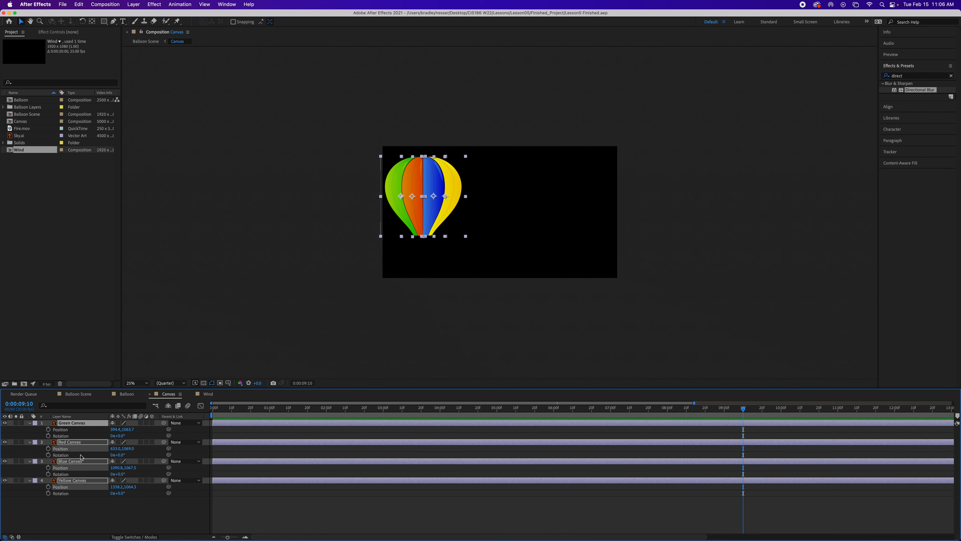
click(48, 429)
click(48, 436)
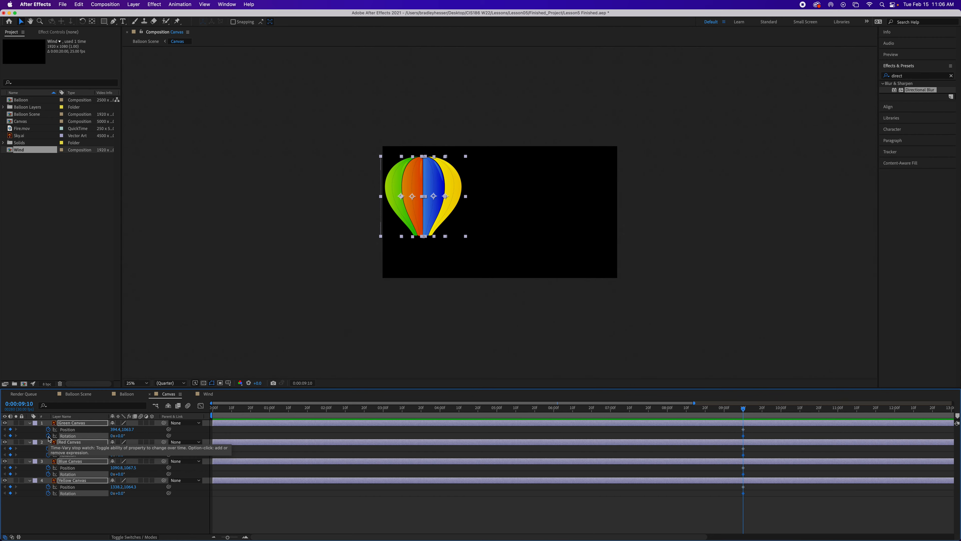
Rotate all four canvas layers together to 81° at 0:00:09:24, and deselect them
drag(17, 404, 21, 406)
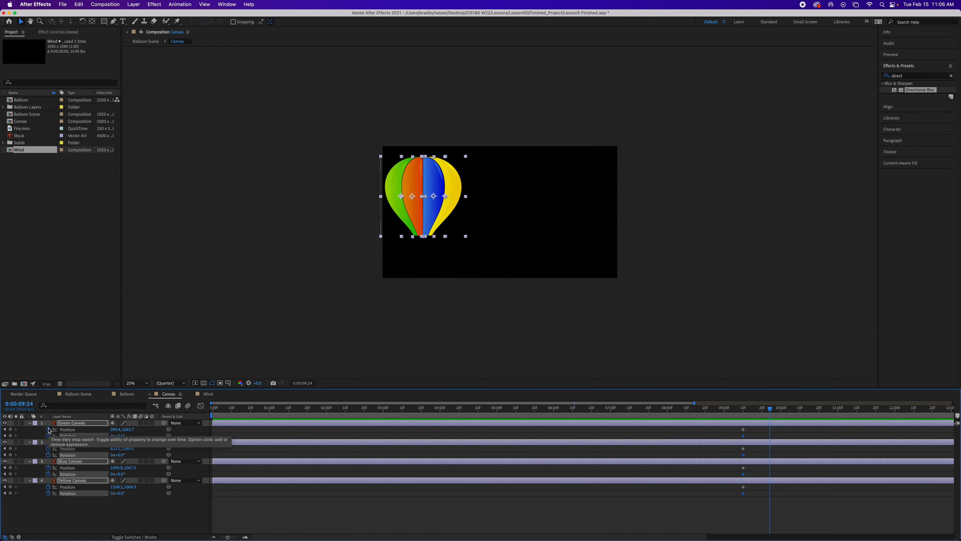
drag(119, 436, 150, 439)
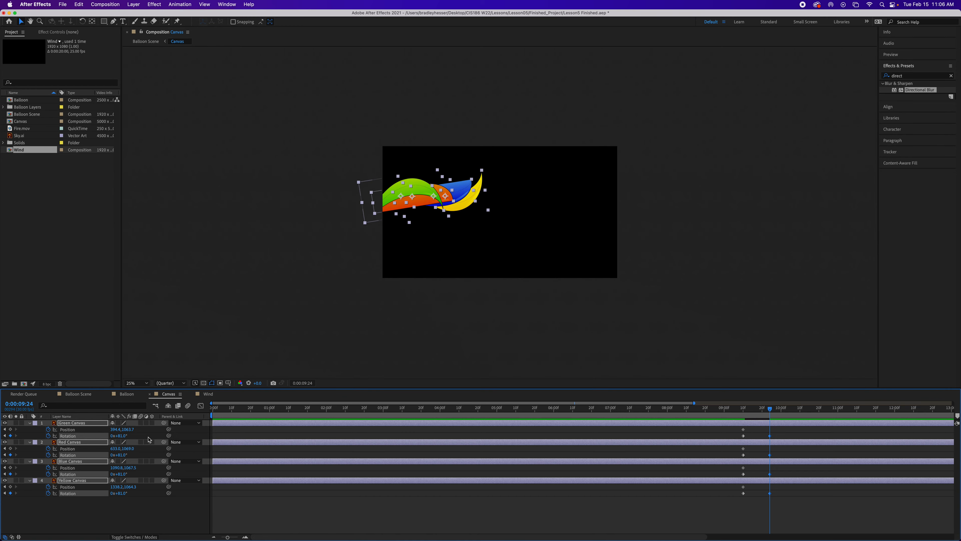
click(152, 514)
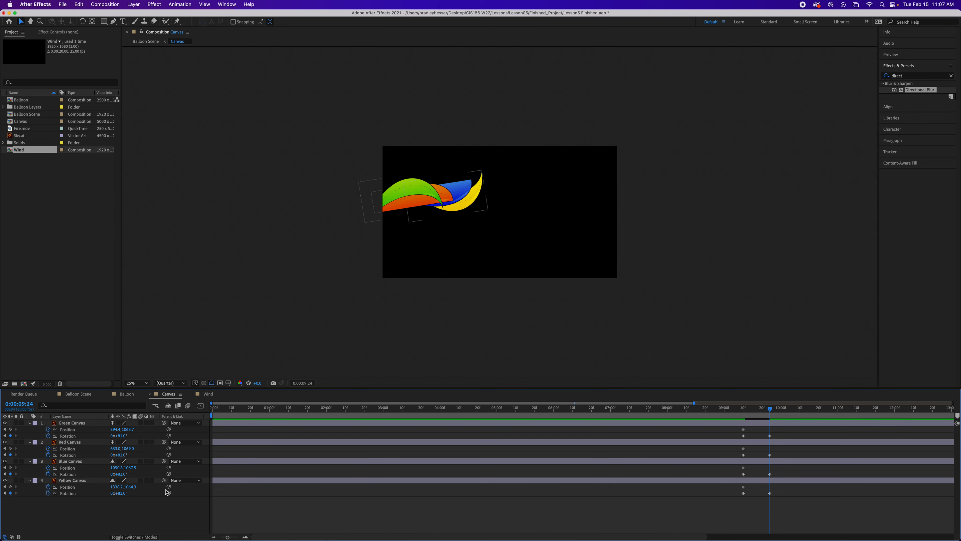
At 0:00:09:24, set the Green Canvas layer's Rotation to 100° and the Red Canvas layer's Rotation to -74°
click(121, 436)
text(100)
key(Tab)
key(Tab)
key(Tab)
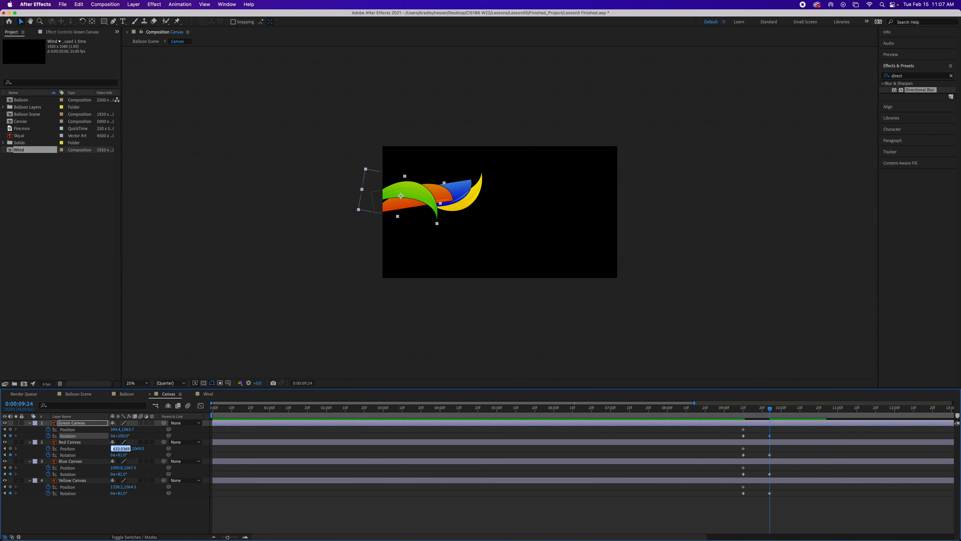
key(Tab)
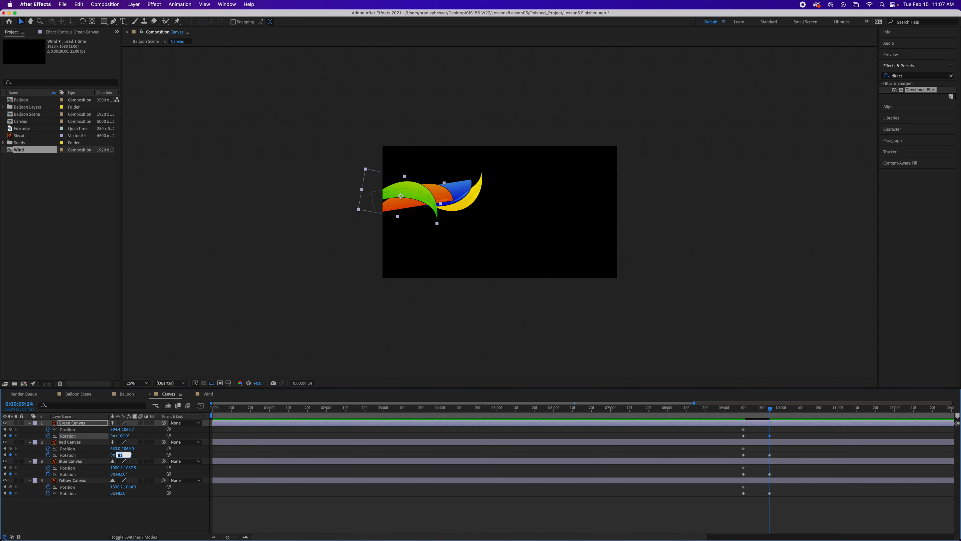
text(-74)
key(Return)
At 0:00:09:24, set the Blue Canvas layer's Rotation to 113° and the Yellow Canvas layer's Rotation to -103°
click(122, 474)
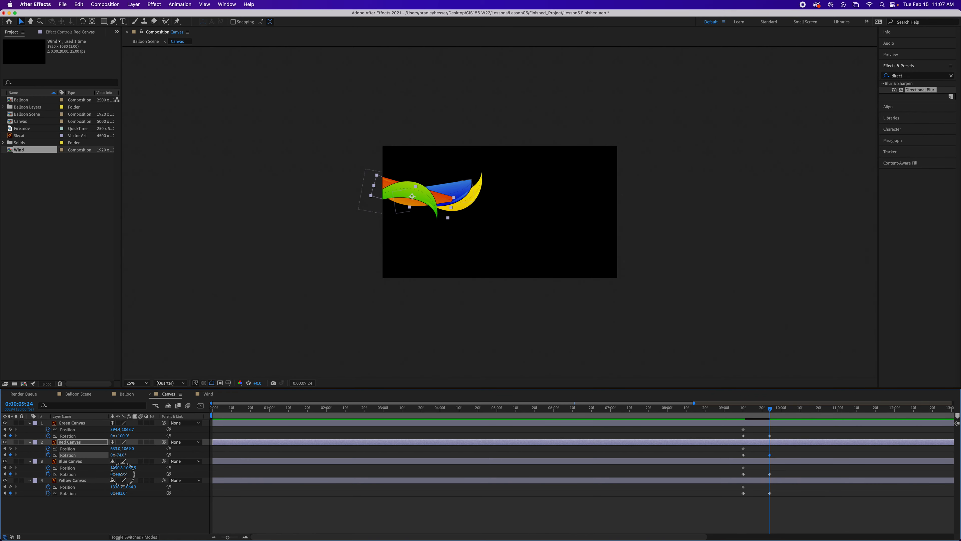
text(113)
key(Return)
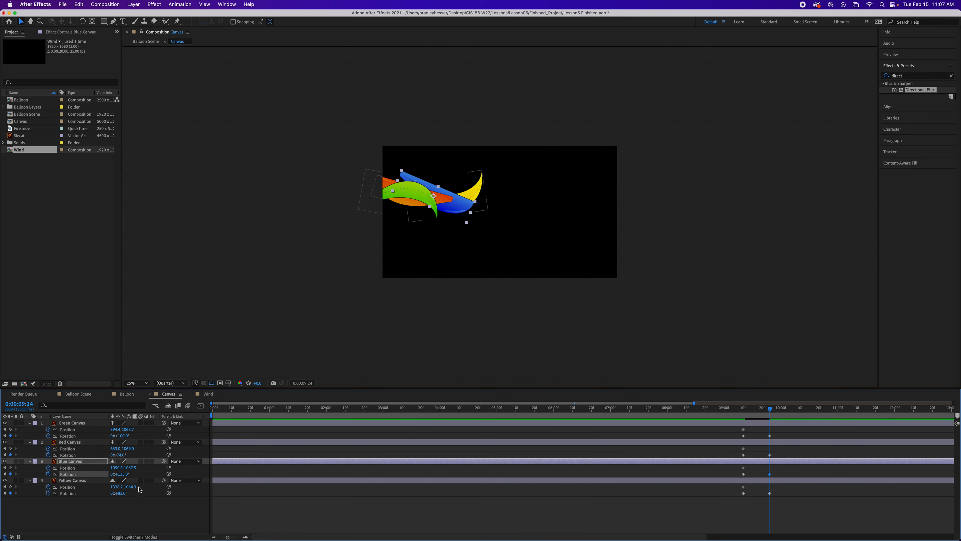
click(122, 493)
text(-103)
key(Return)
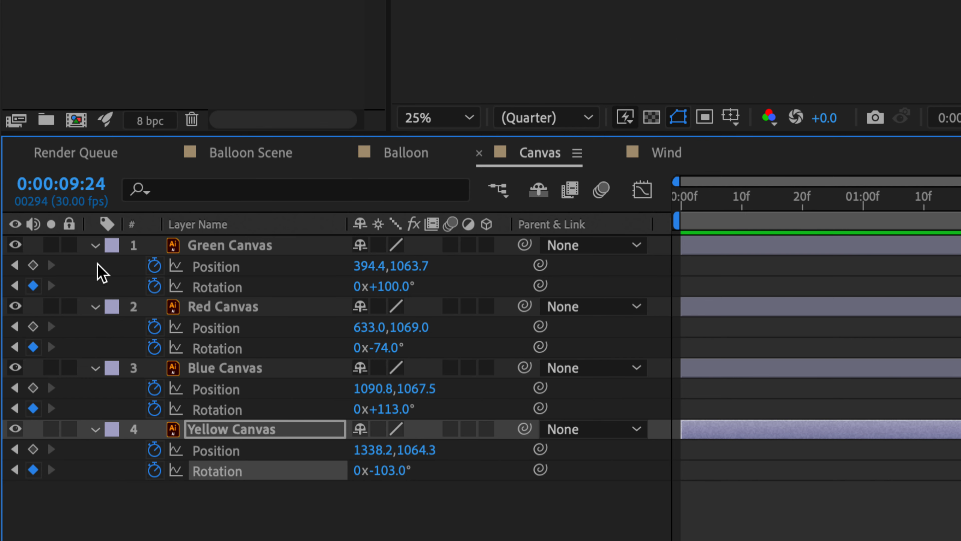
At 0:00:10:12, move Yellow Canvas to about 6266, 352 and Blue Canvas to about 6507, 1540, beyond the frame's right edge
drag(55, 192, 75, 194)
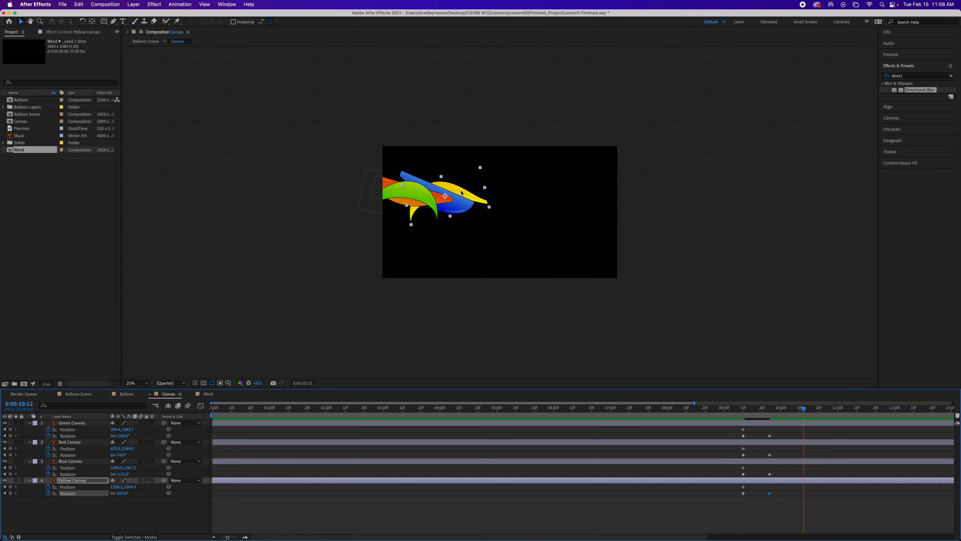
drag(460, 192, 689, 157)
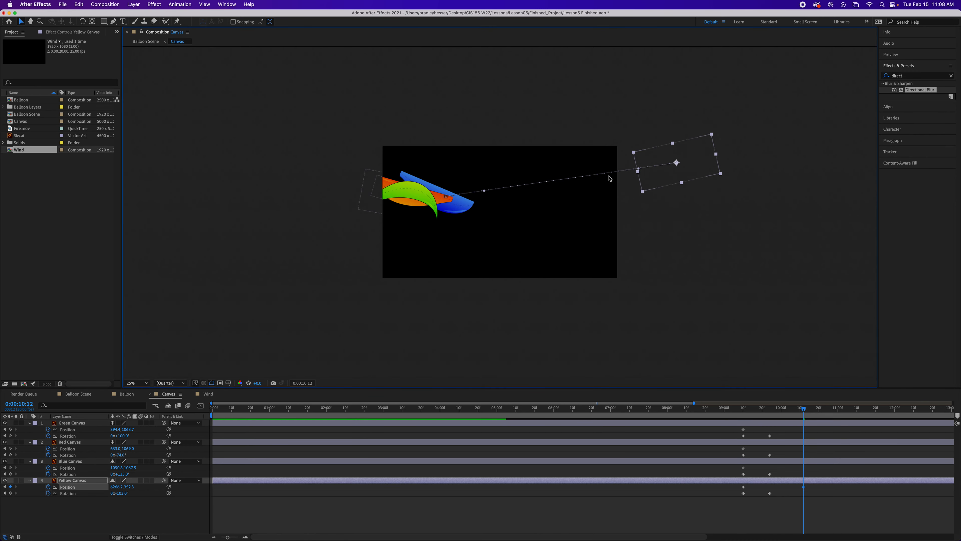
click(465, 205)
drag(465, 205, 720, 227)
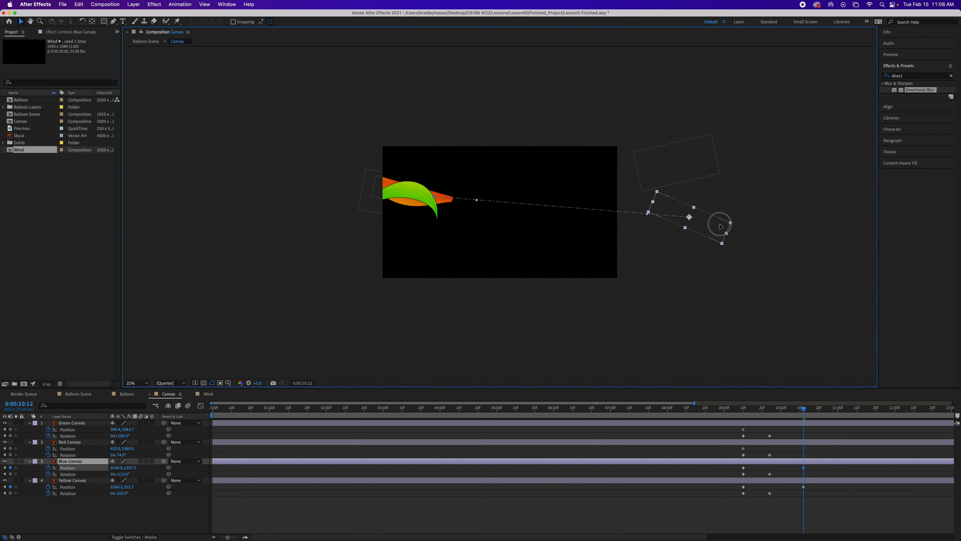
Move Green Canvas to about 5234, -688 and Red Canvas to about 6393, 2781 at 0:00:10:12, and save the project
drag(427, 194, 648, 113)
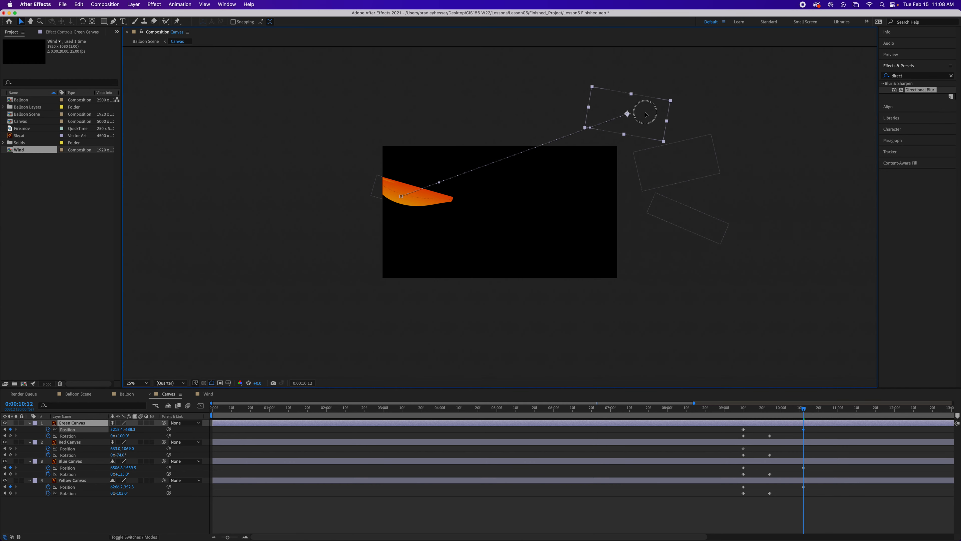
drag(427, 198, 697, 279)
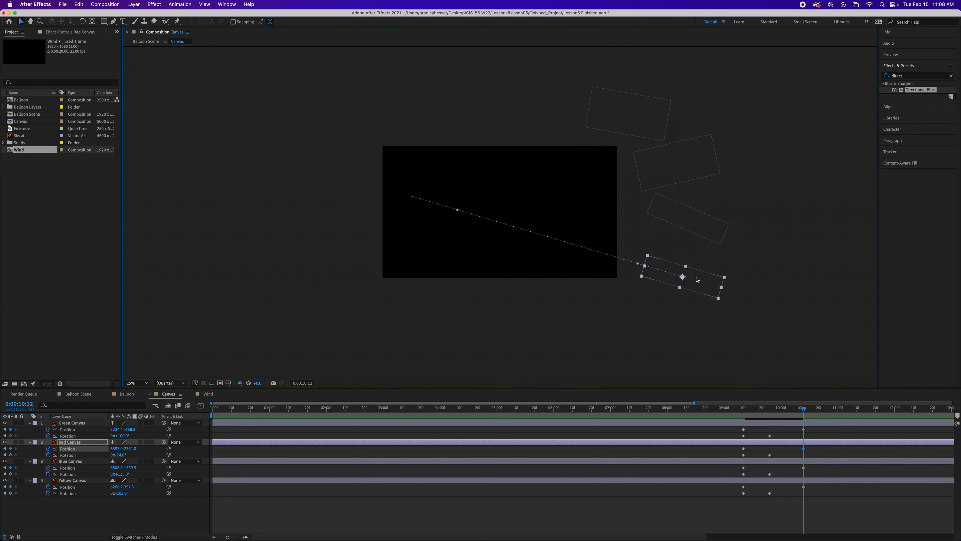
drag(803, 409, 805, 436)
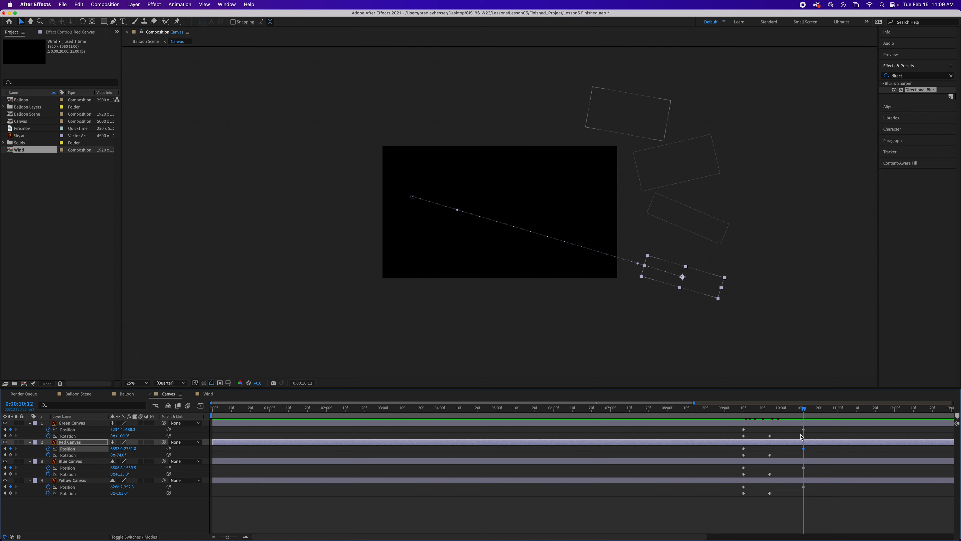
key(super+s)
Add a new adjustment layer above the canvas layers in the Canvas composition
click(195, 510)
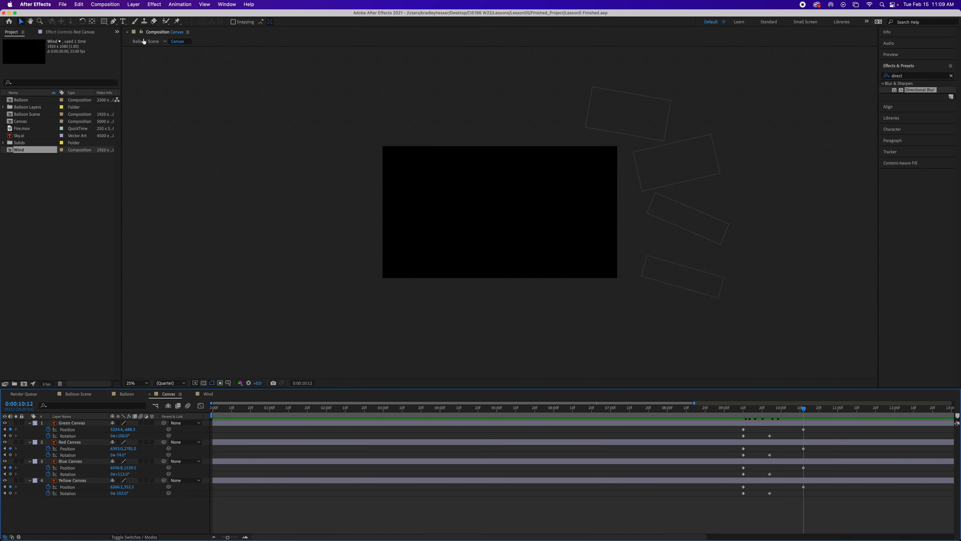
click(133, 4)
mouse_move(148, 20)
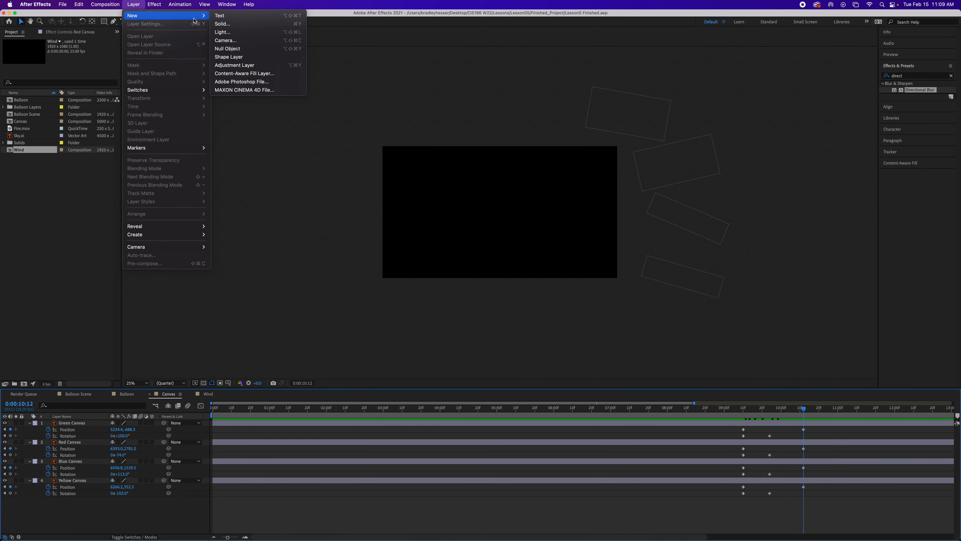
click(253, 68)
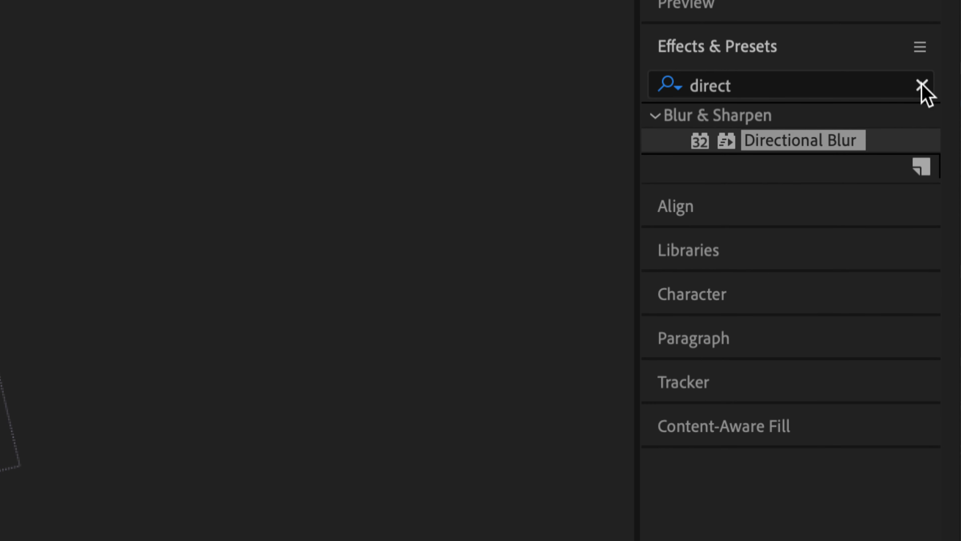
Search the effects for "wave" and apply Wave Warp to the adjustment layer
click(921, 84)
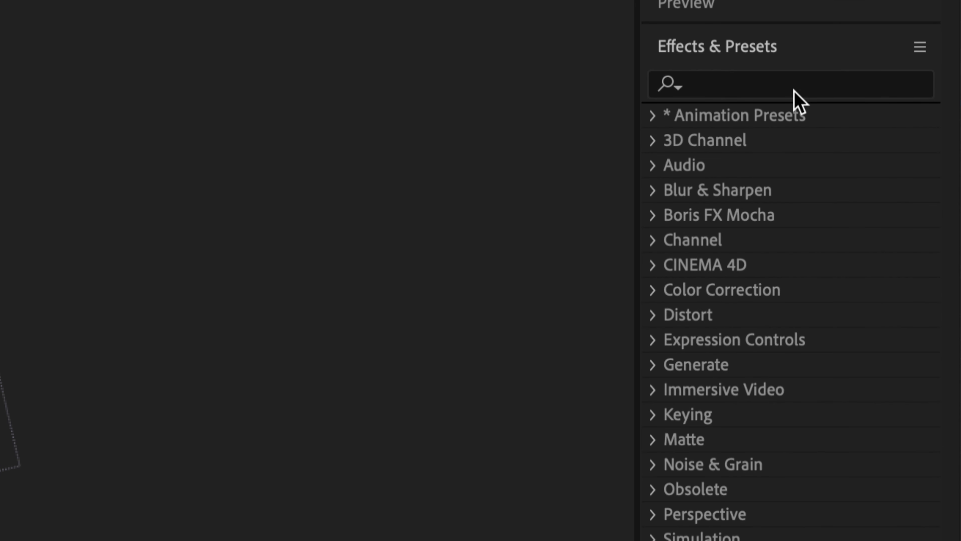
click(789, 85)
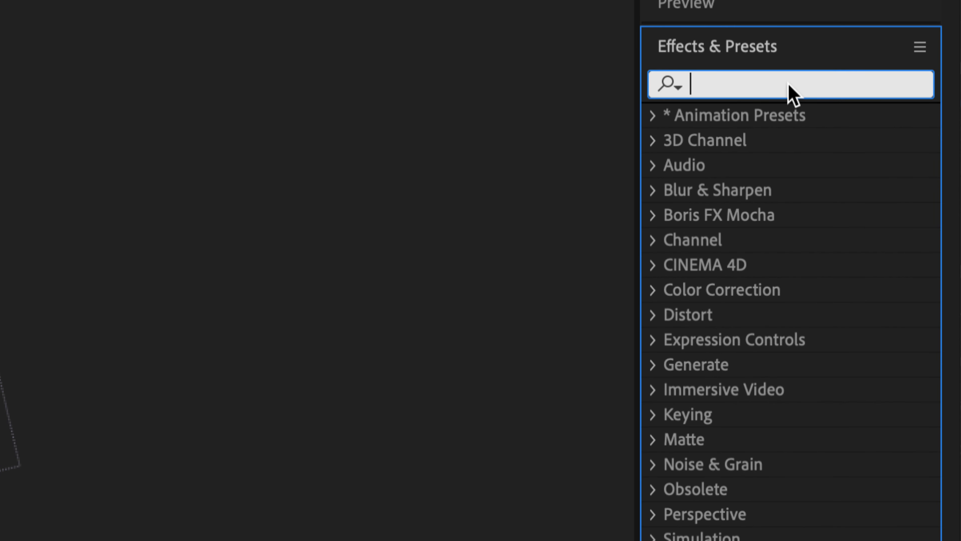
text(wave)
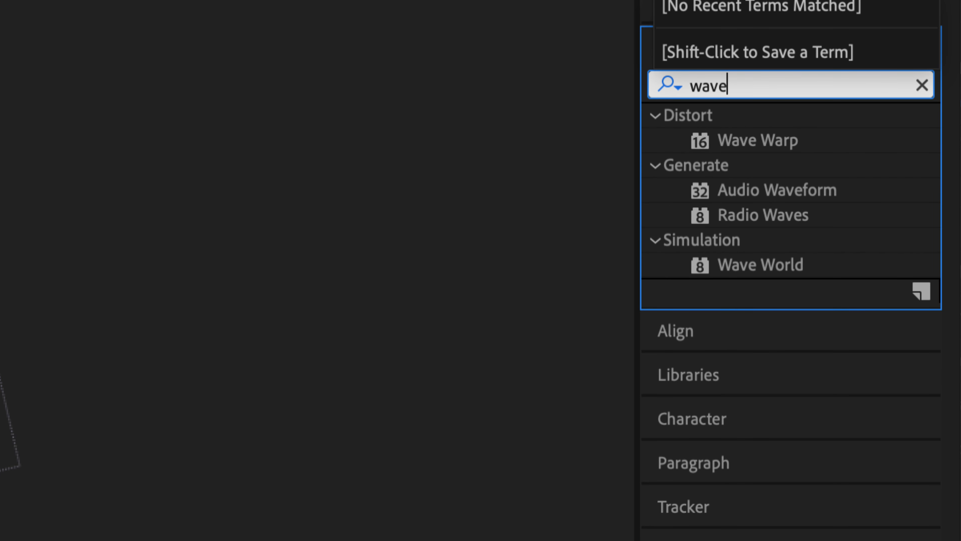
click(748, 141)
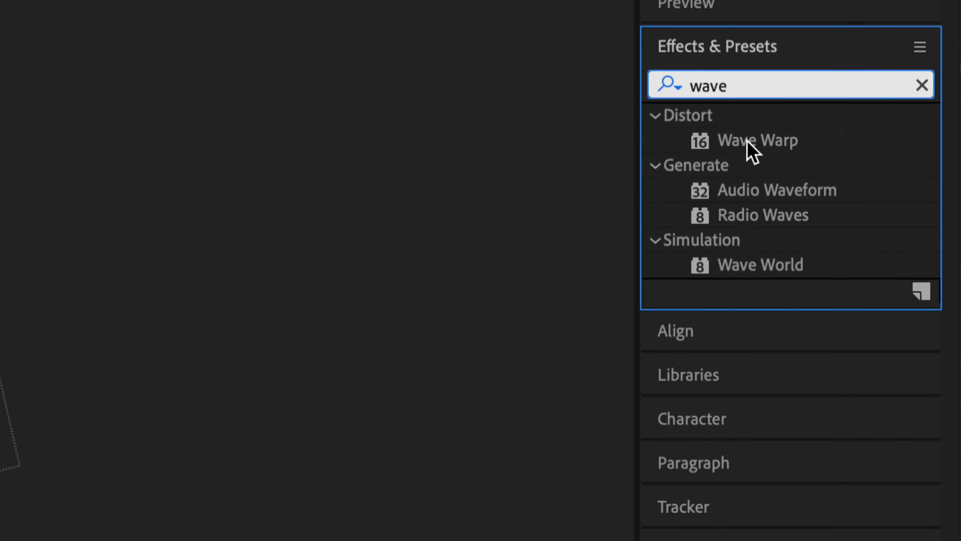
double_click(747, 142)
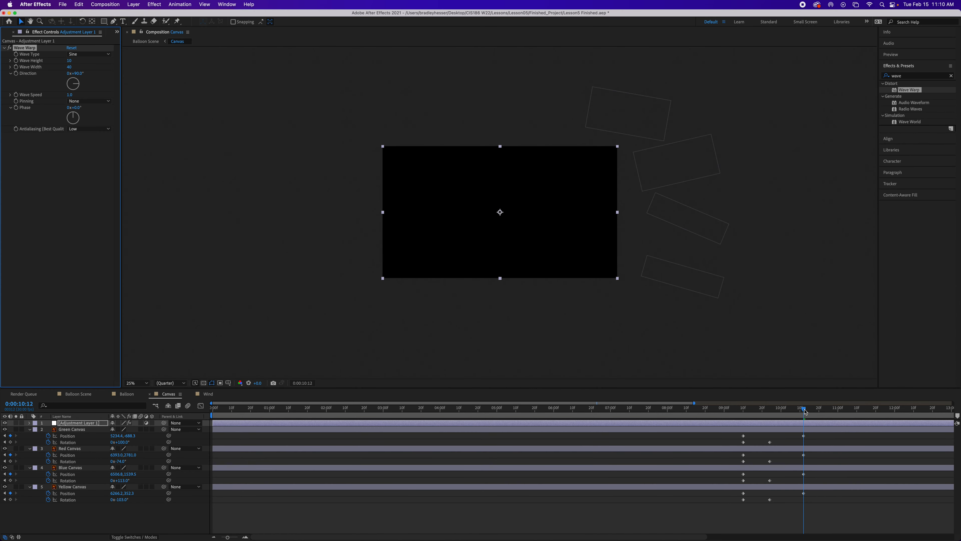
Scrub through the Canvas animation between 0:00:09:09 and 0:00:10:12 to examine the Wave Warp distortion on the balloon pieces
click(793, 410)
drag(793, 411, 756, 415)
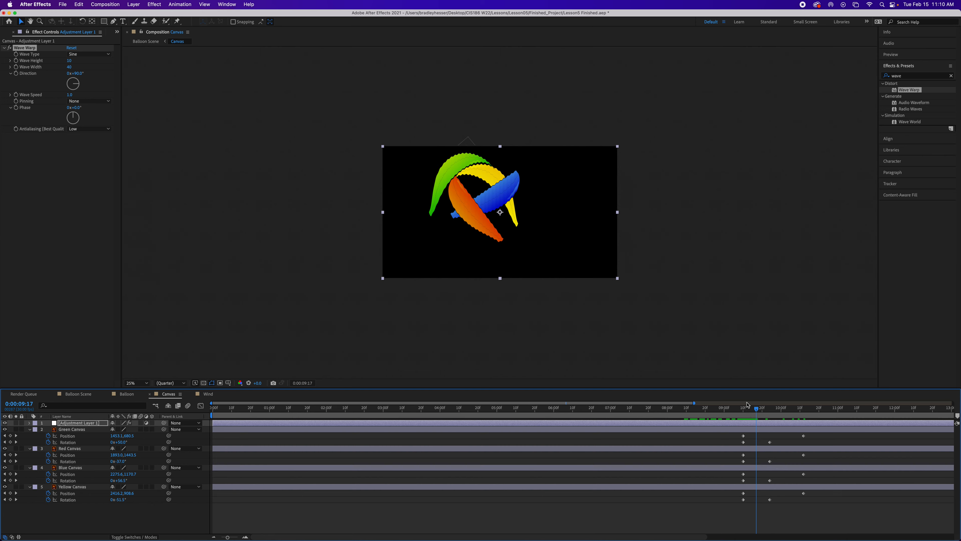
drag(757, 409, 747, 413)
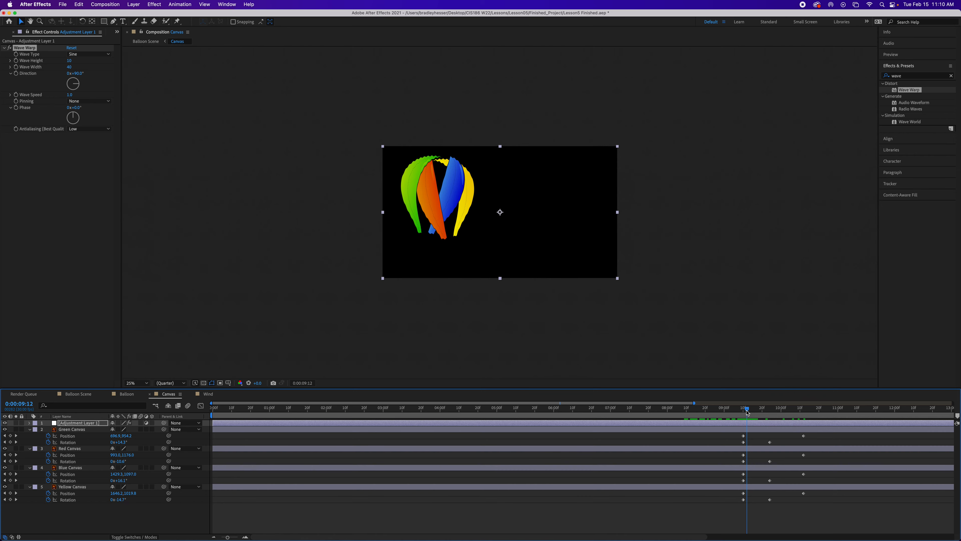
drag(748, 413, 743, 412)
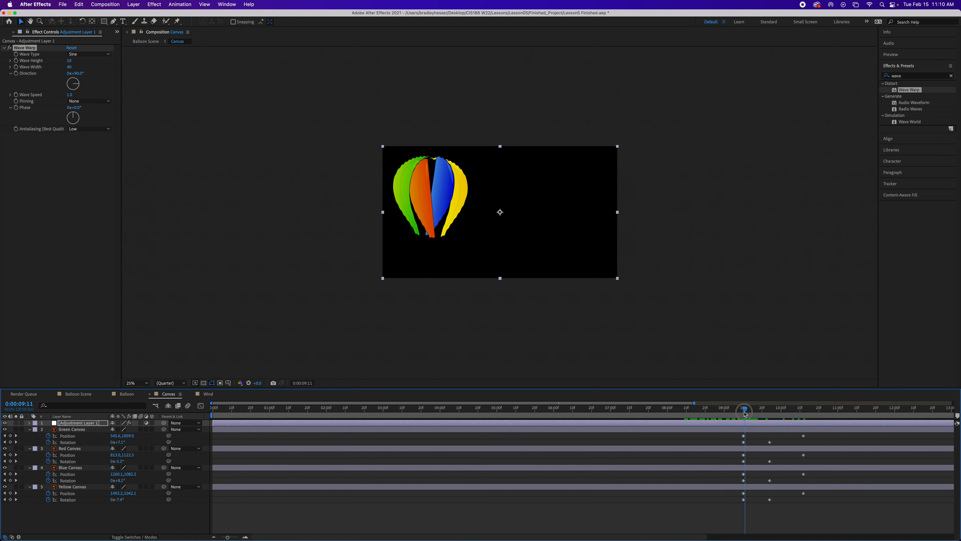
drag(743, 412, 742, 414)
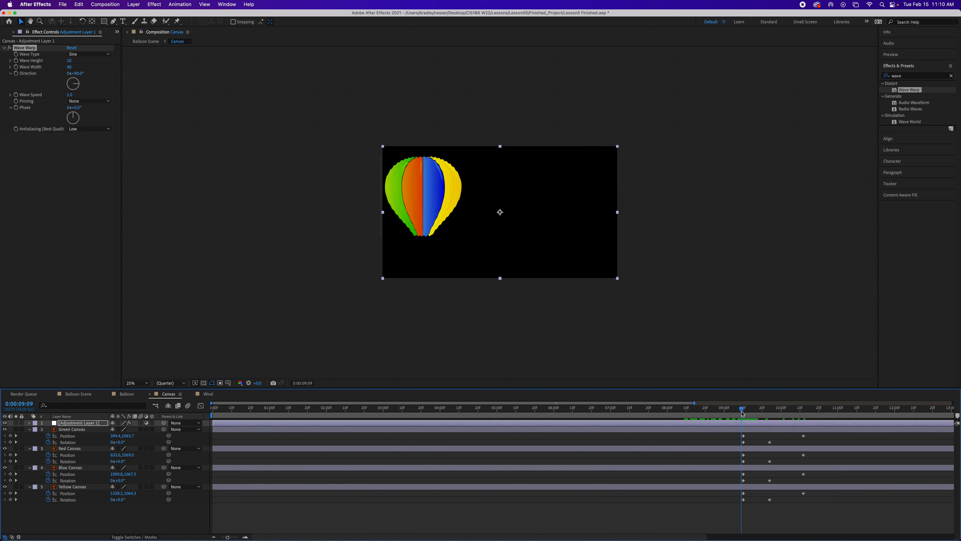
click(744, 410)
drag(744, 411, 747, 411)
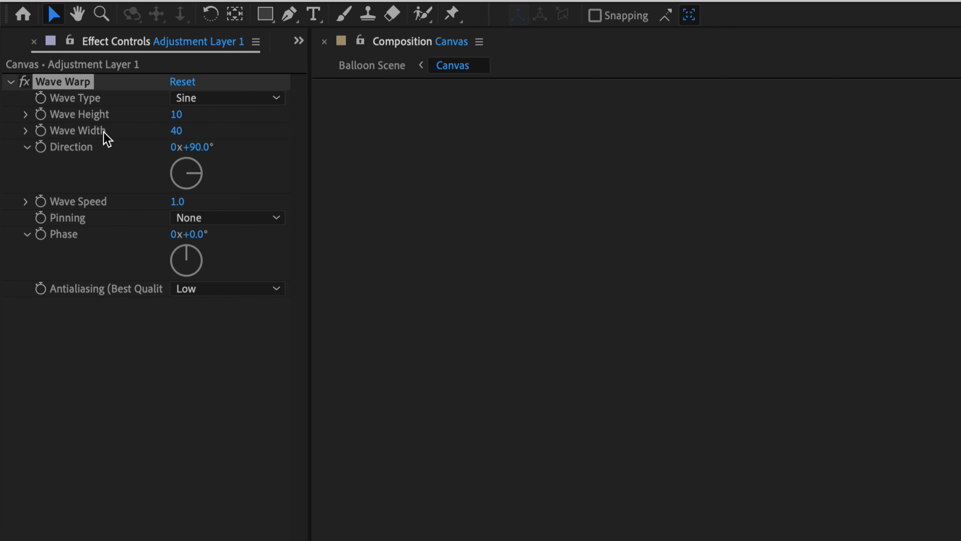
Set the adjustment layer's Wave Warp to a Wave Height of 0 and a Wave Width of 1
click(178, 115)
text(0)
key(Tab)
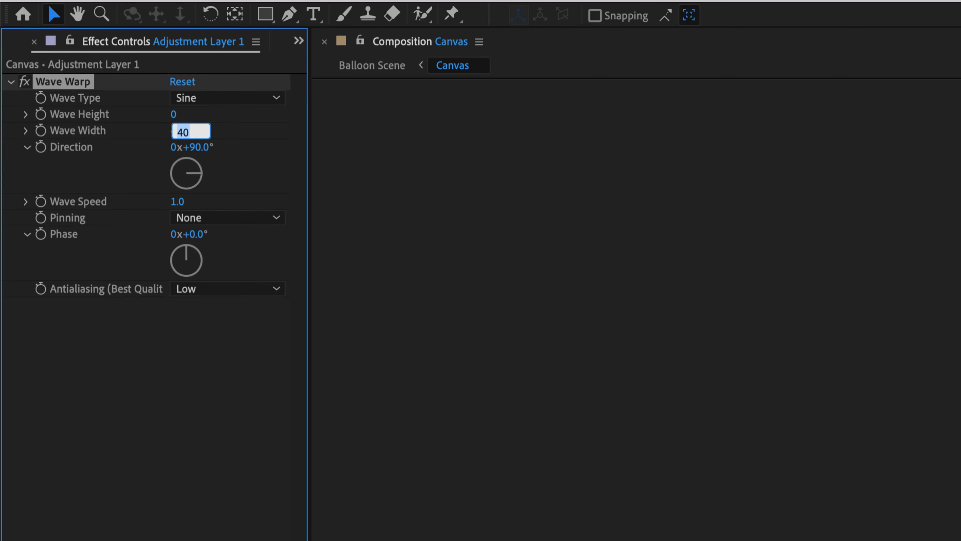
text(1)
key(Return)
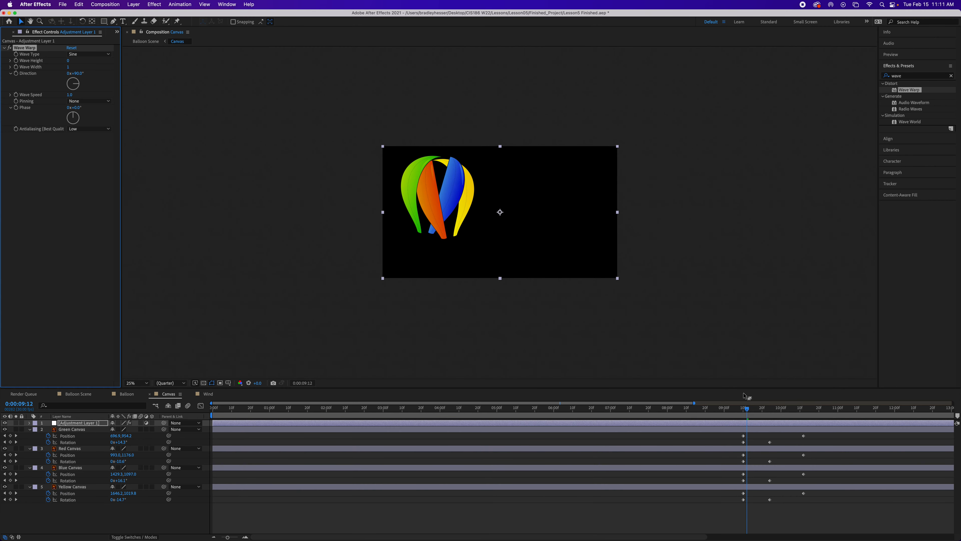
Start keyframing Wave Height and Wave Width on the adjustment layer at 0:00:09:12
drag(747, 411, 754, 410)
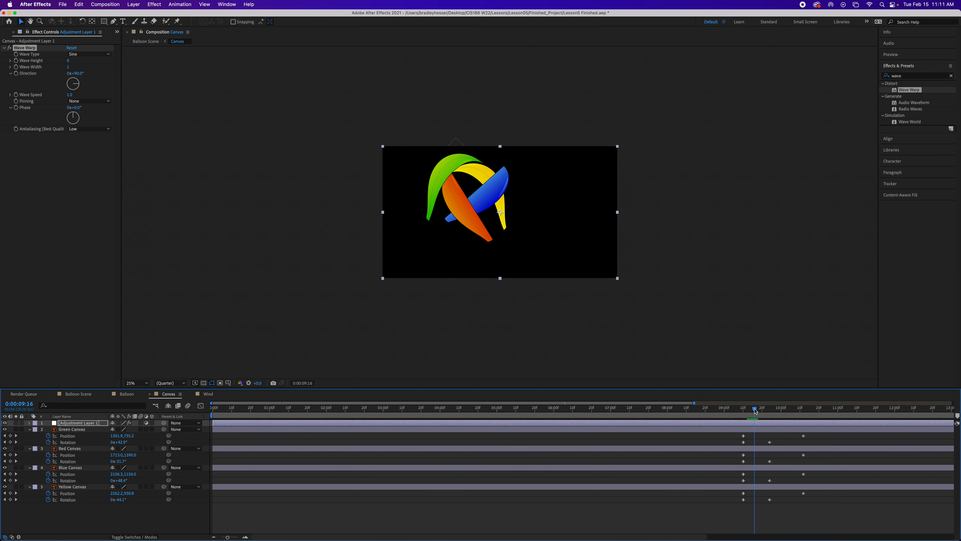
drag(755, 411, 749, 411)
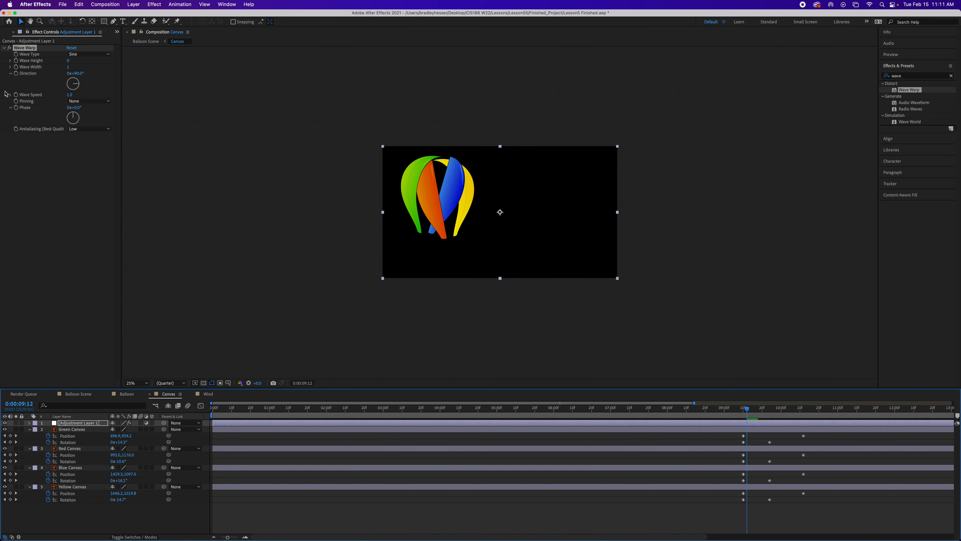
click(16, 60)
click(16, 67)
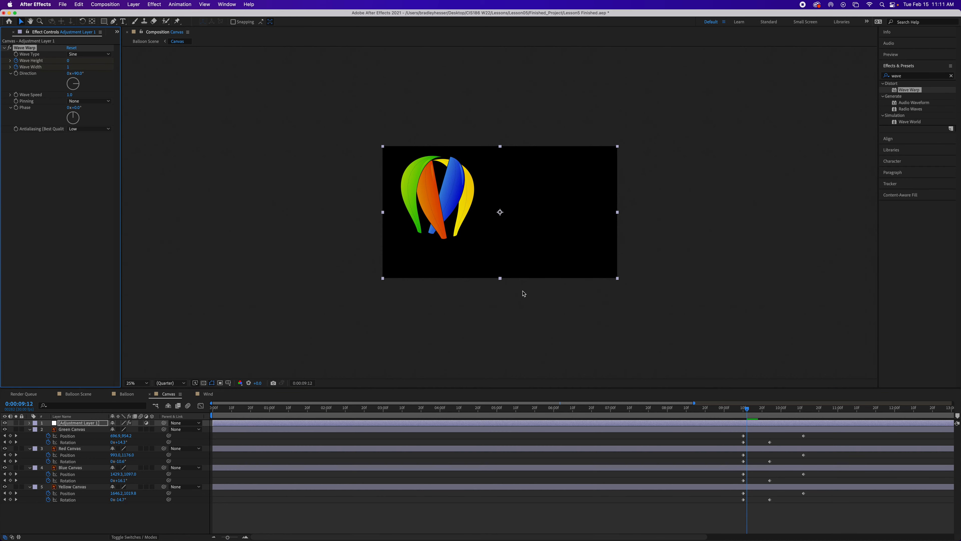
Keyframe Wave Height at 90 and Wave Width at 478 at 0:00:09:16
drag(748, 409, 757, 412)
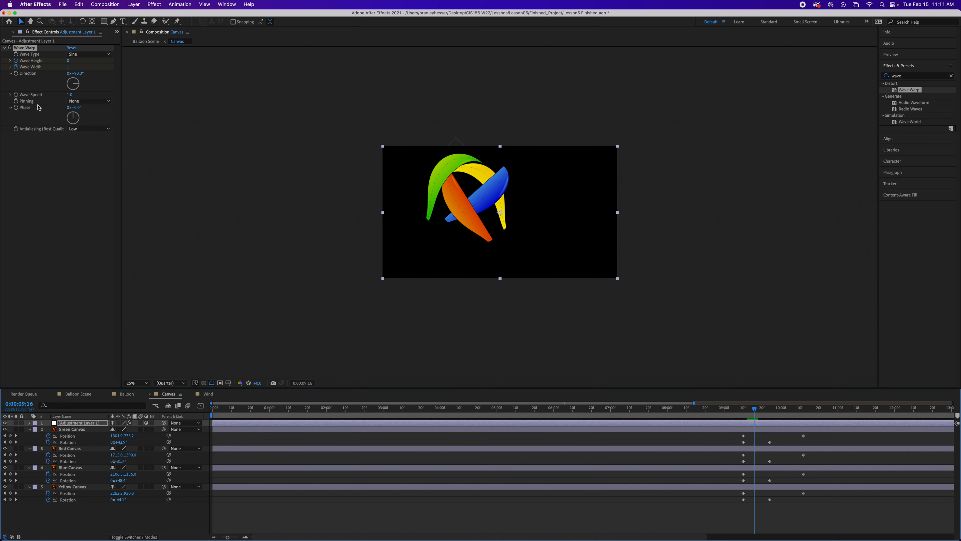
click(70, 61)
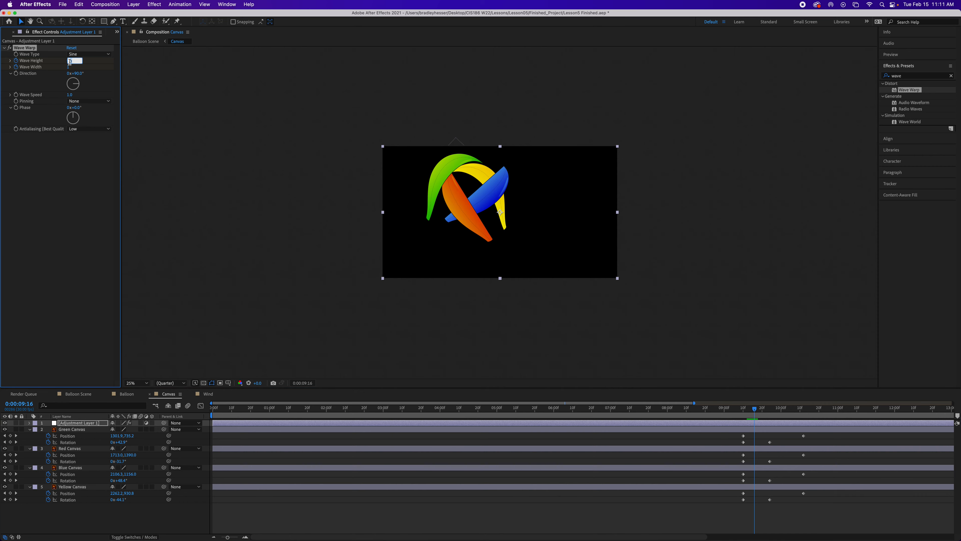
text(90)
key(Tab)
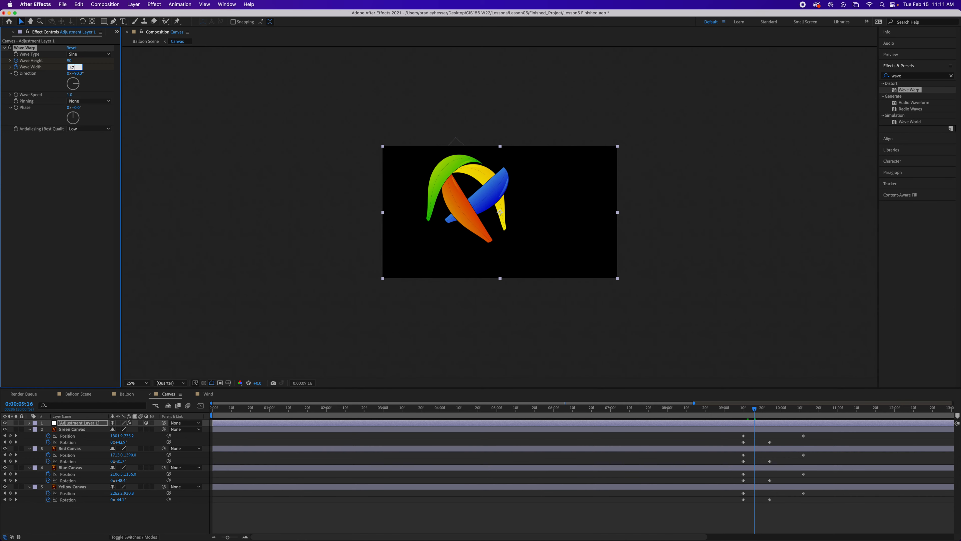
text(478)
key(Return)
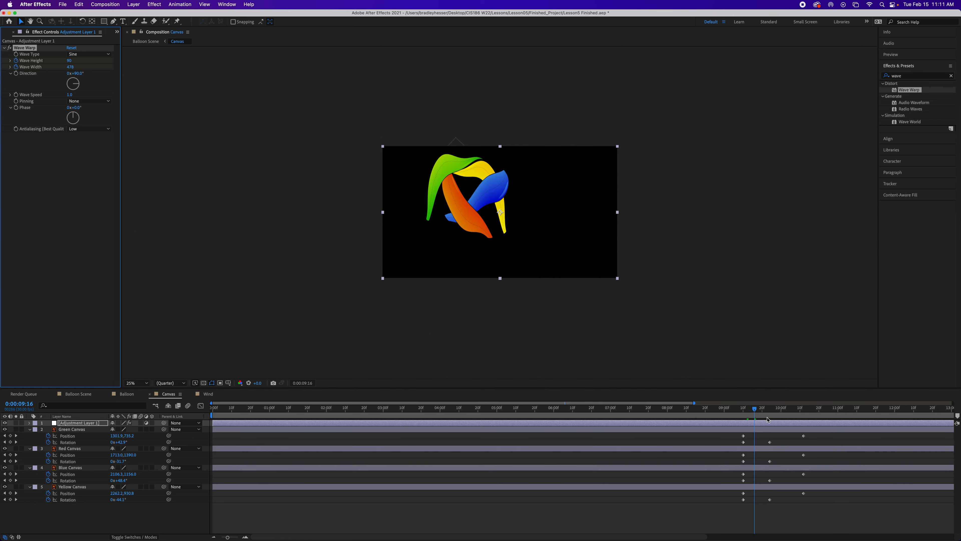
Trim the start of the Wave Warp adjustment layer to 0:00:09:12
drag(755, 409, 761, 428)
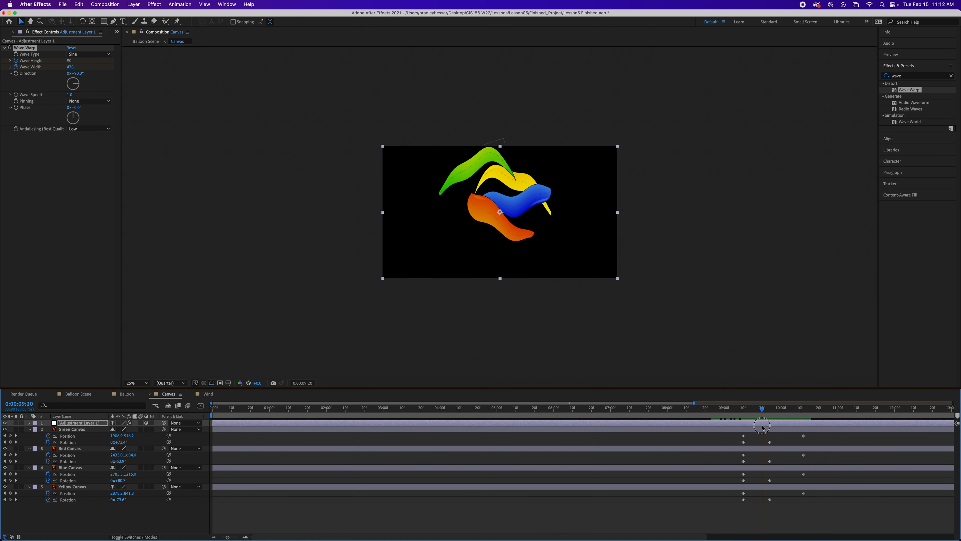
drag(762, 427, 743, 430)
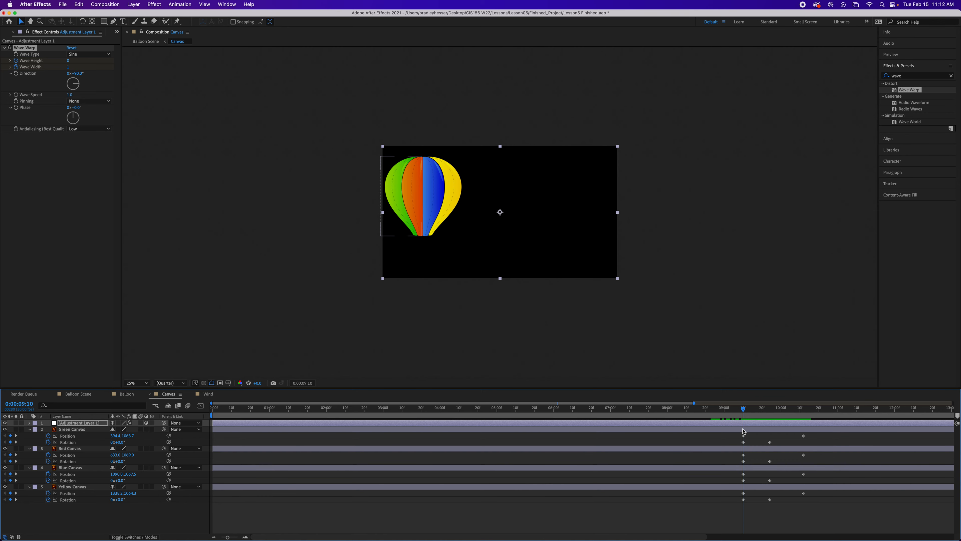
click(746, 409)
click(747, 409)
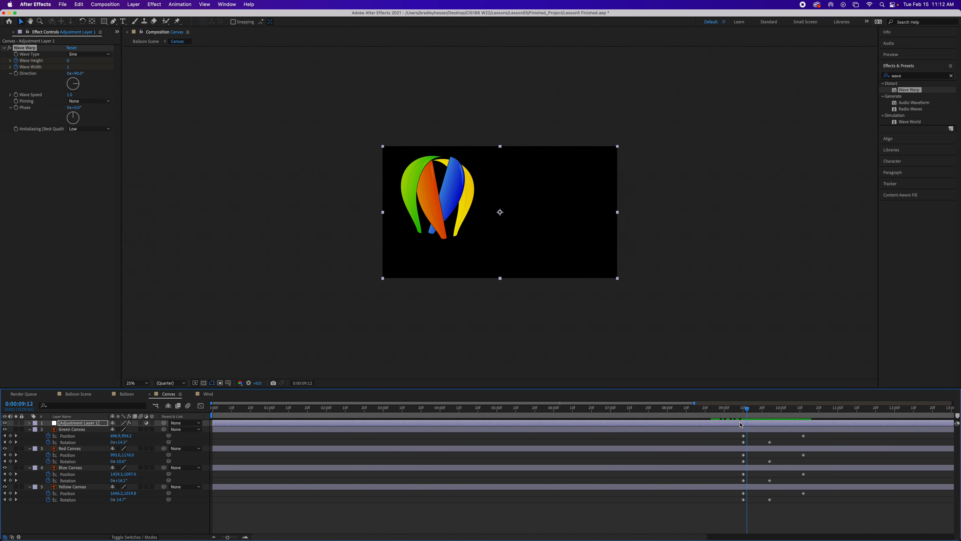
click(707, 424)
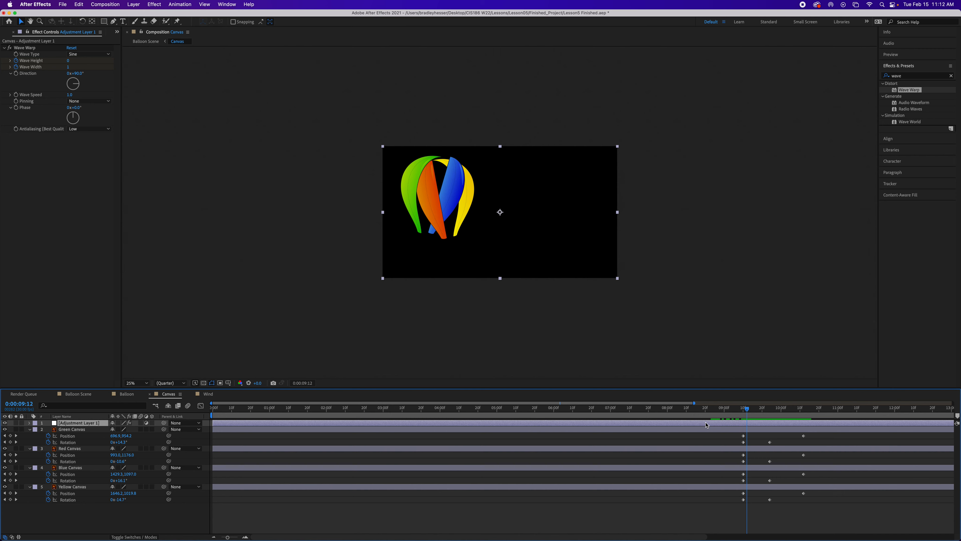
key(alt+bracketleft)
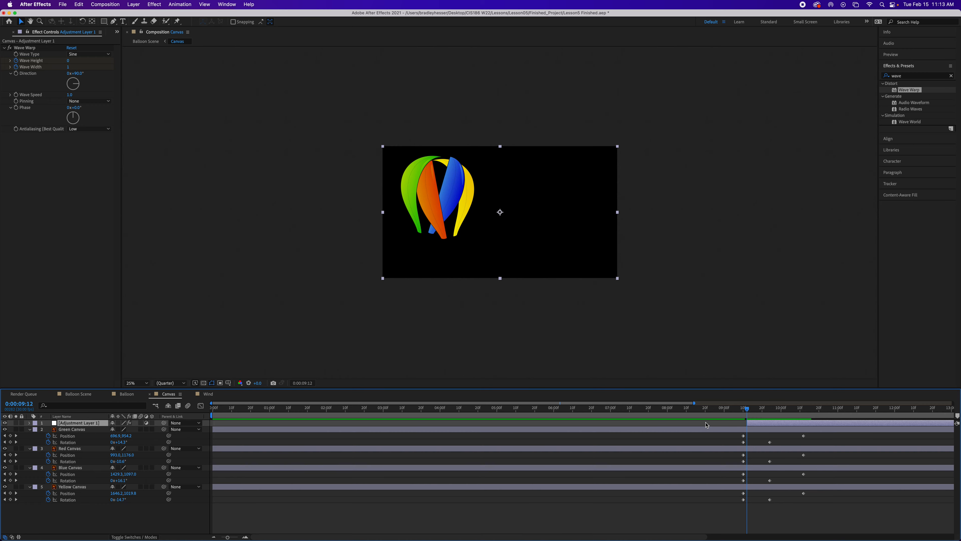
Preview the Canvas animation from about 0:00:07:24 and save the project
drag(747, 408, 658, 425)
key(space)
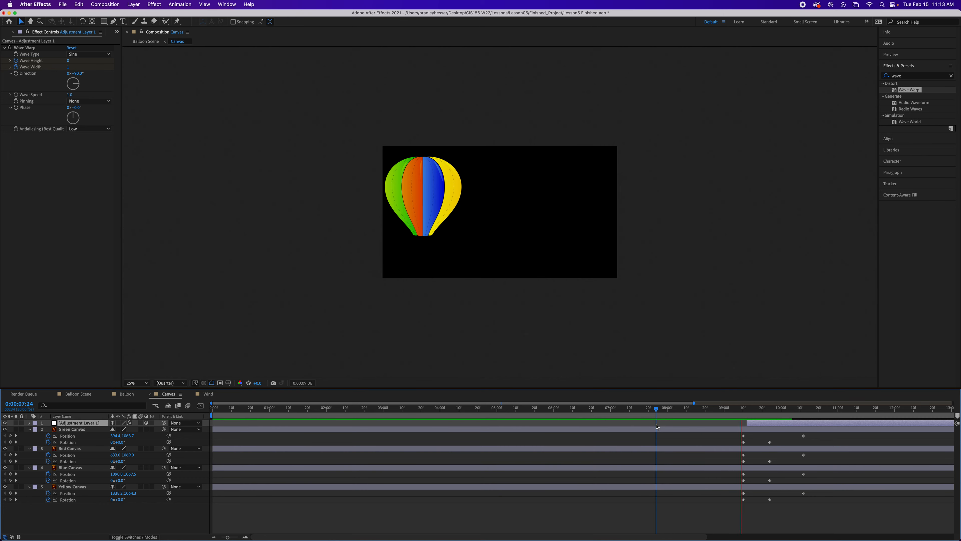
key(space)
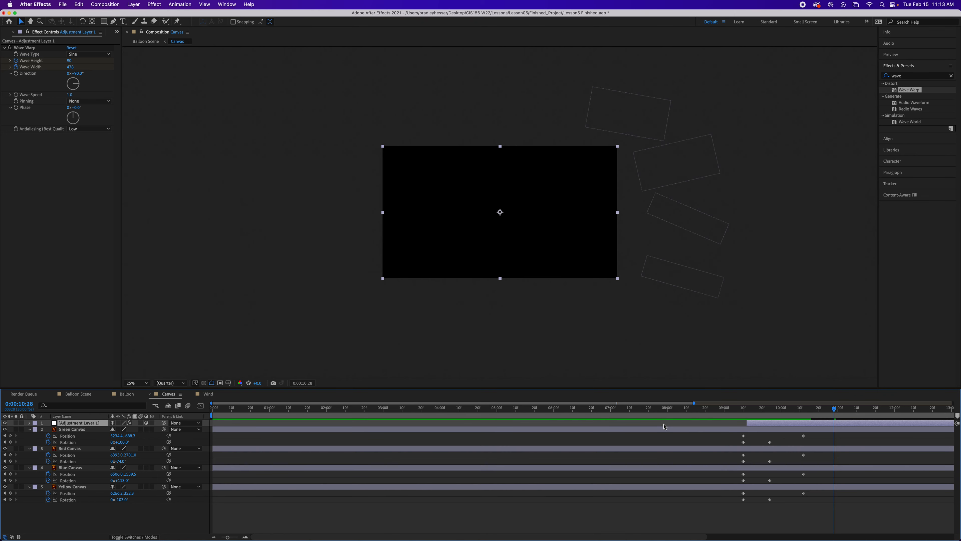
key(super+s)
In the Balloon Scene composition, set a starting Position keyframe on the Sky.ai layer at 0:00:00:00
click(78, 394)
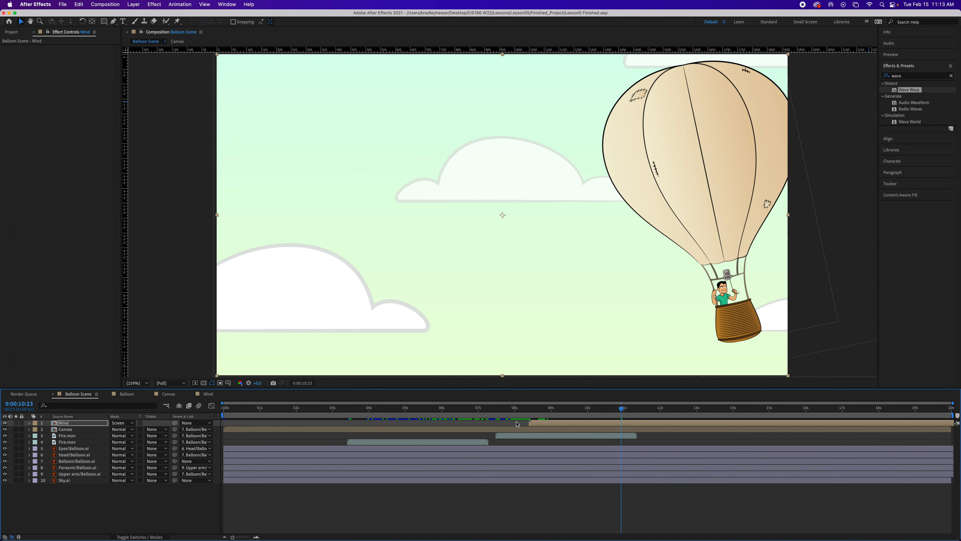
mouse_move(621, 408)
mouse_down()
mouse_move(525, 412)
mouse_move(611, 417)
mouse_up()
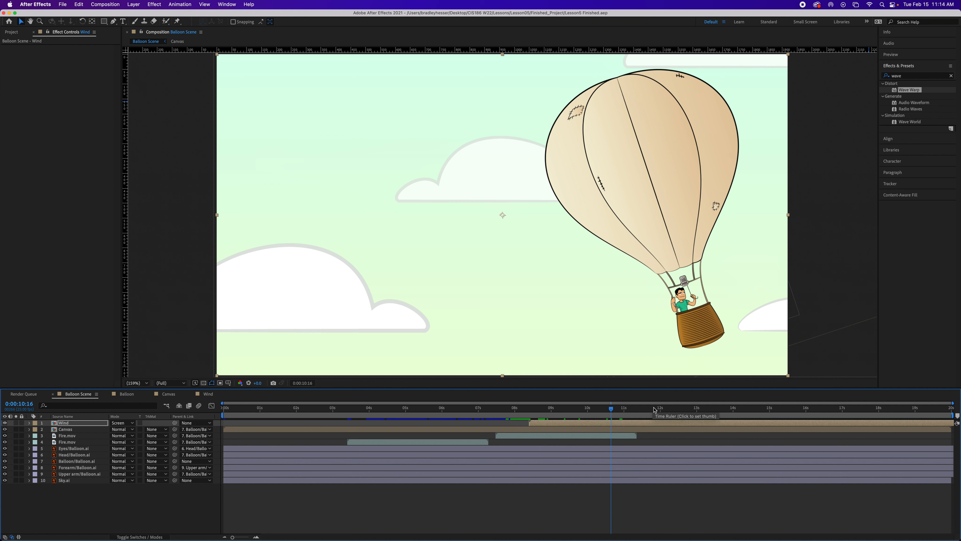
key(Home)
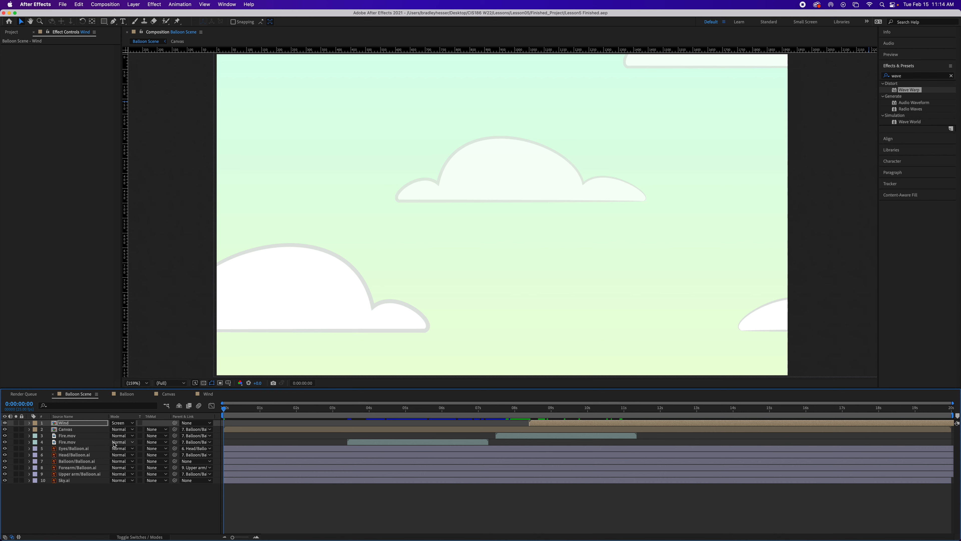
click(72, 481)
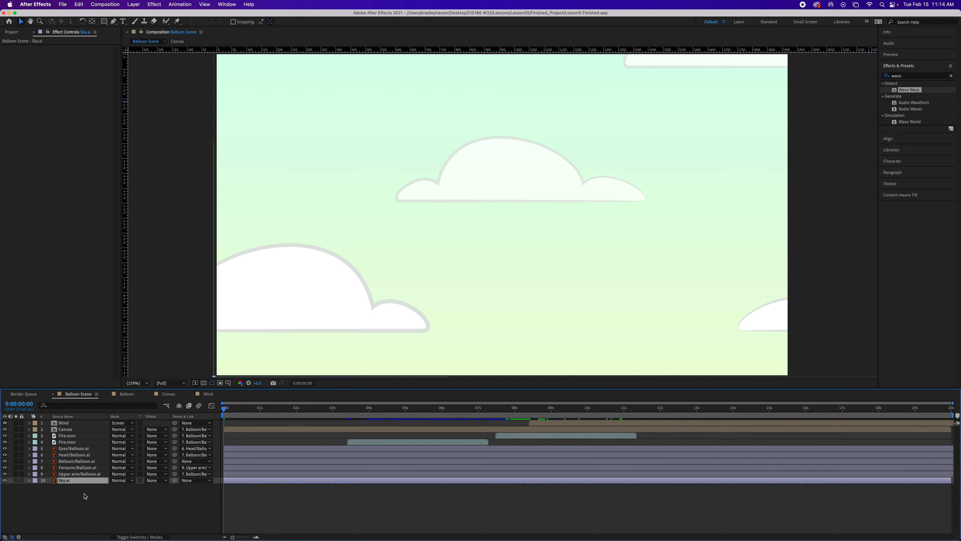
key(p)
click(48, 487)
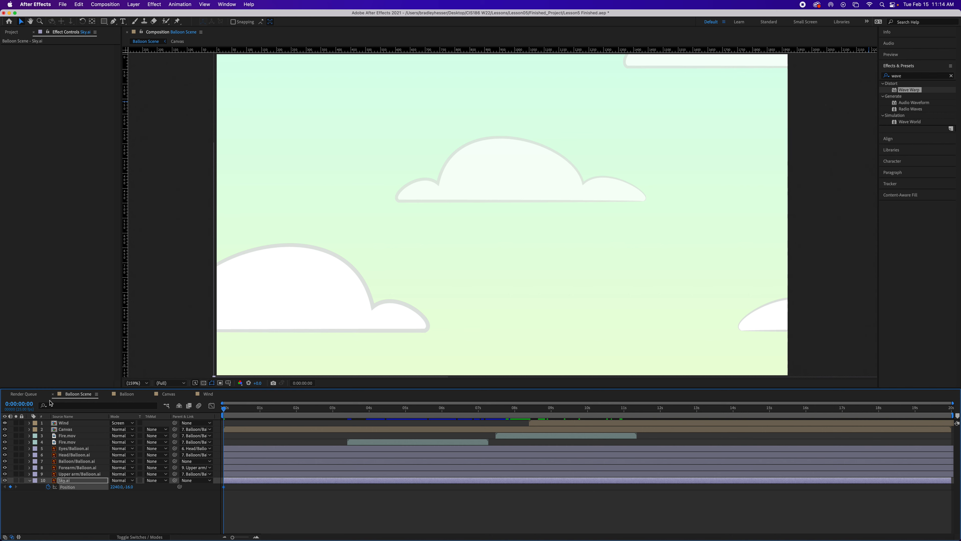
At 0:00:16:00, shift the Sky.ai layer to about -251, 559 so the colored canvas clouds fill the frame
click(20, 404)
text(16)
key(Return)
drag(651, 221, 512, 260)
drag(601, 230, 530, 237)
drag(590, 211, 454, 244)
drag(584, 234, 507, 224)
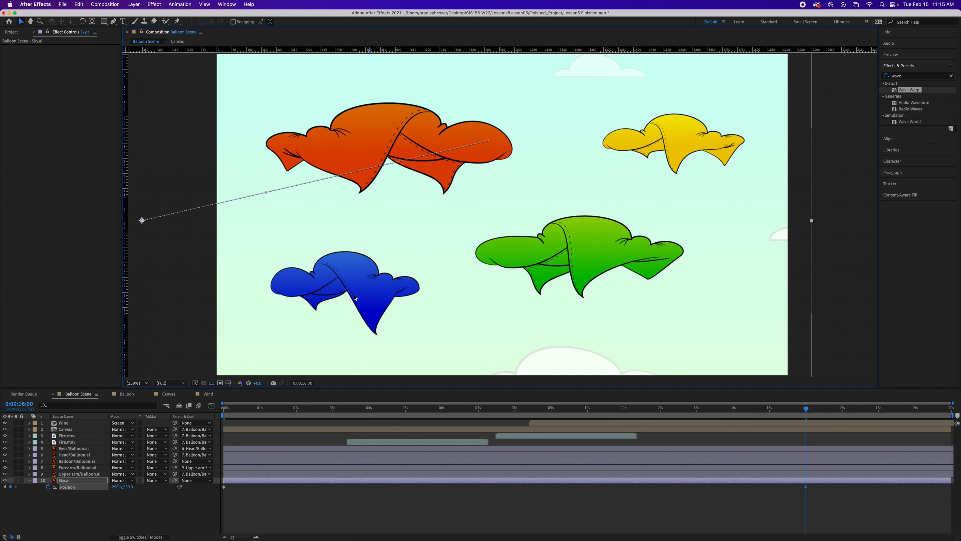
Set the Sky.ai position to exactly -236.4, 566.7 at 0:00:16:00
click(118, 487)
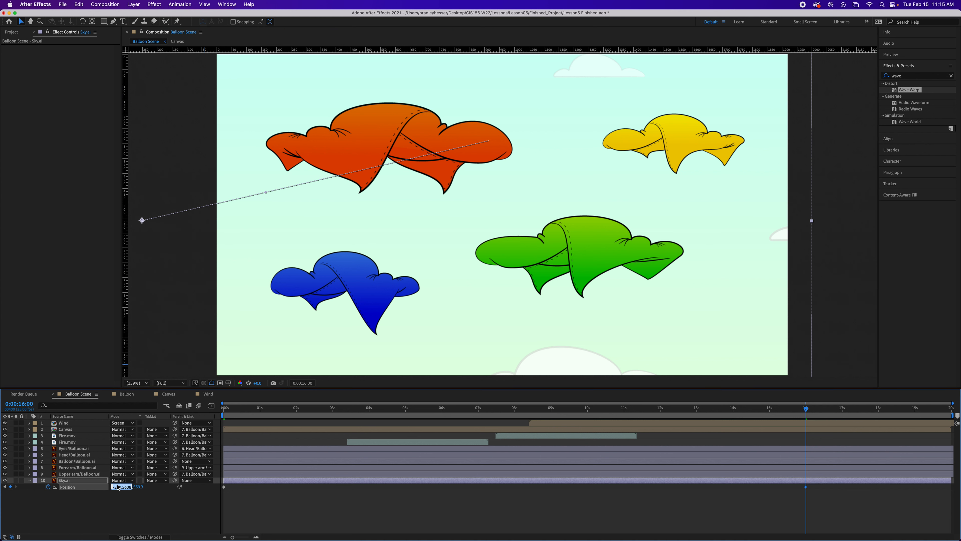
key(BackSpace)
text(-236.4)
key(Tab)
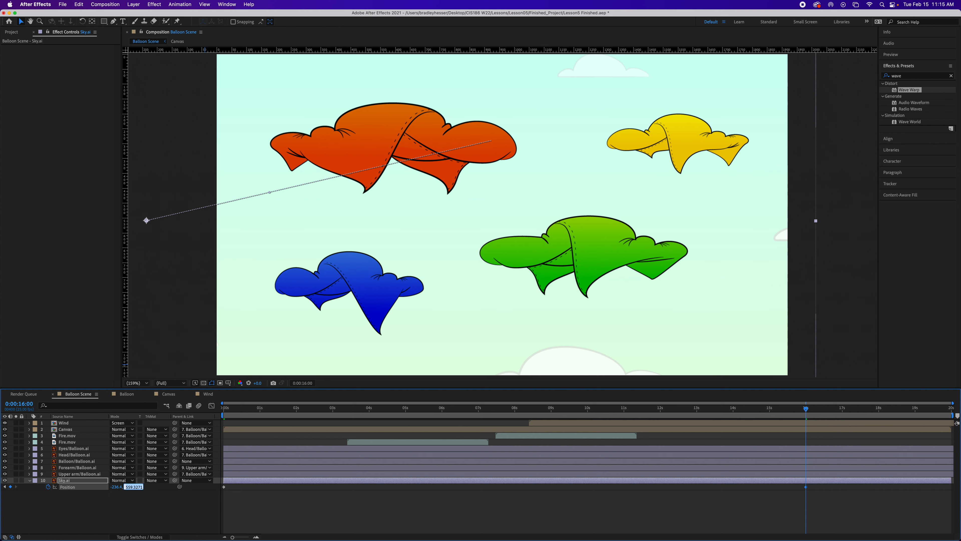
text(566.7)
key(Return)
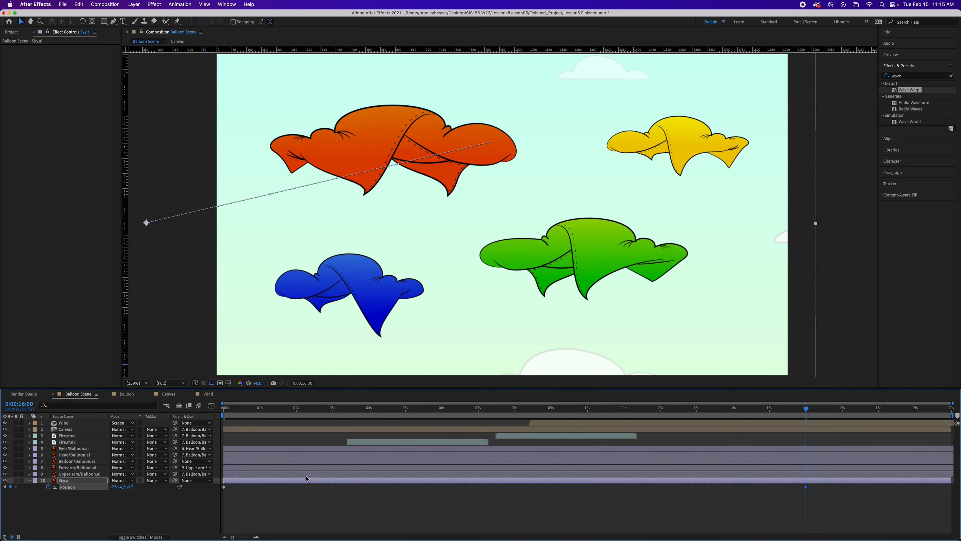
At 0:00:08:00, move the Sky.ai layer to about 1758, 99 so the colored clouds leave the frame
drag(806, 409, 516, 417)
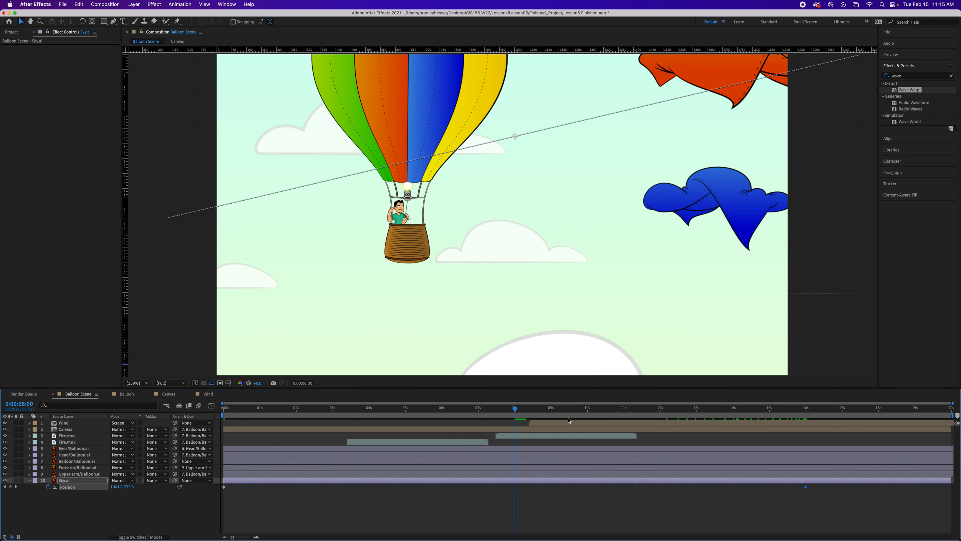
scroll(619, 343, down, 2)
scroll(617, 342, up, 5)
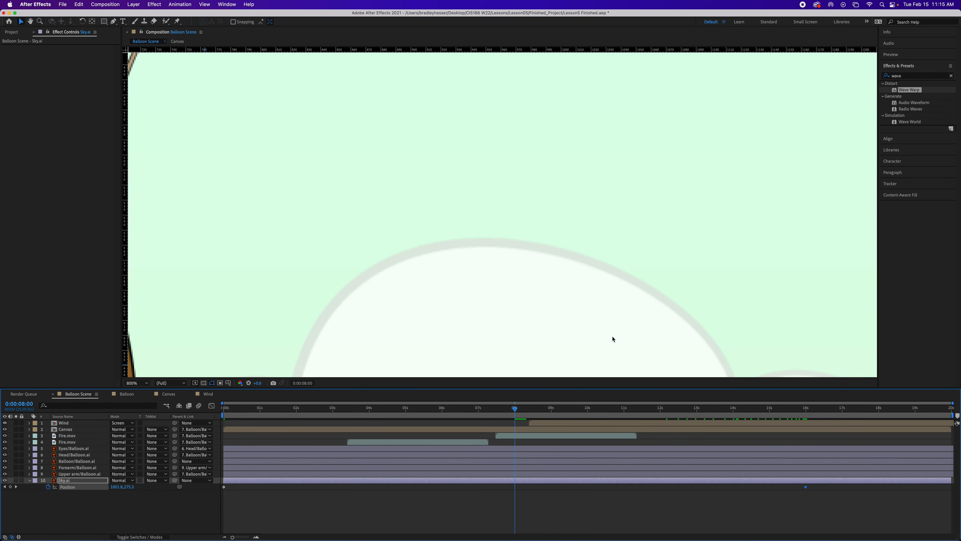
scroll(615, 340, down, 8)
scroll(612, 257, up, 2)
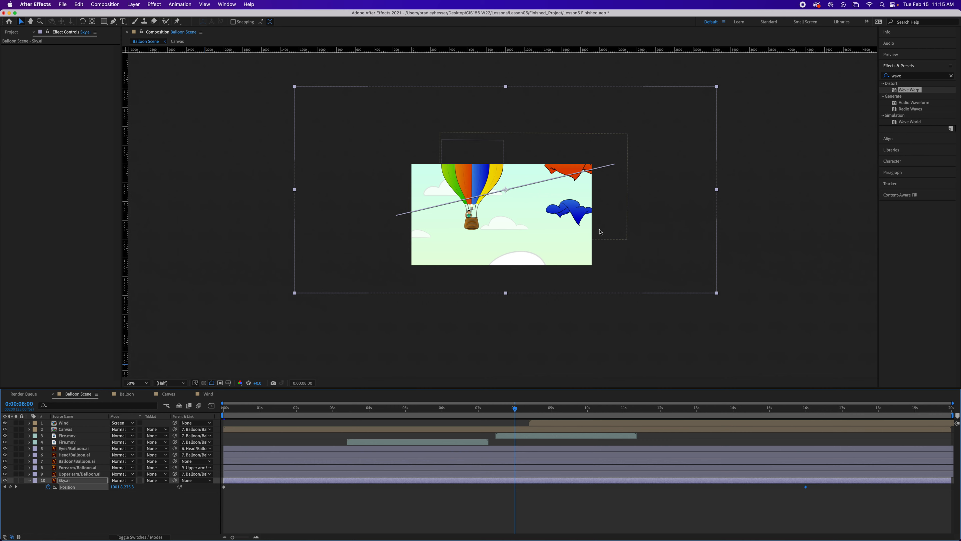
drag(574, 212, 645, 194)
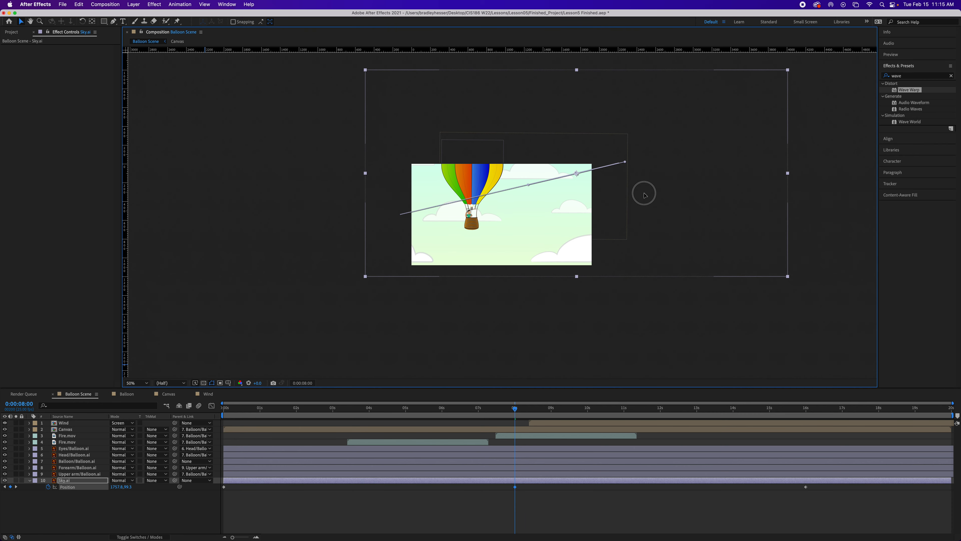
drag(644, 195, 646, 194)
Move the Sky.ai layer farther to about 2274, 87 at 0:00:08:00 and scrub through the sky motion
mouse_move(519, 411)
mouse_down()
mouse_move(599, 413)
mouse_move(516, 416)
mouse_up()
drag(614, 212, 660, 211)
drag(515, 410, 508, 435)
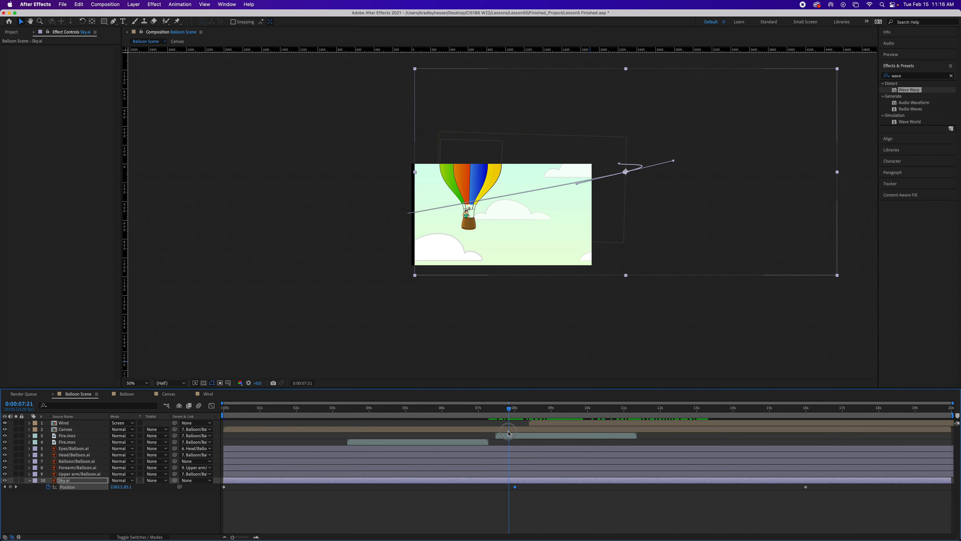
drag(509, 434, 584, 437)
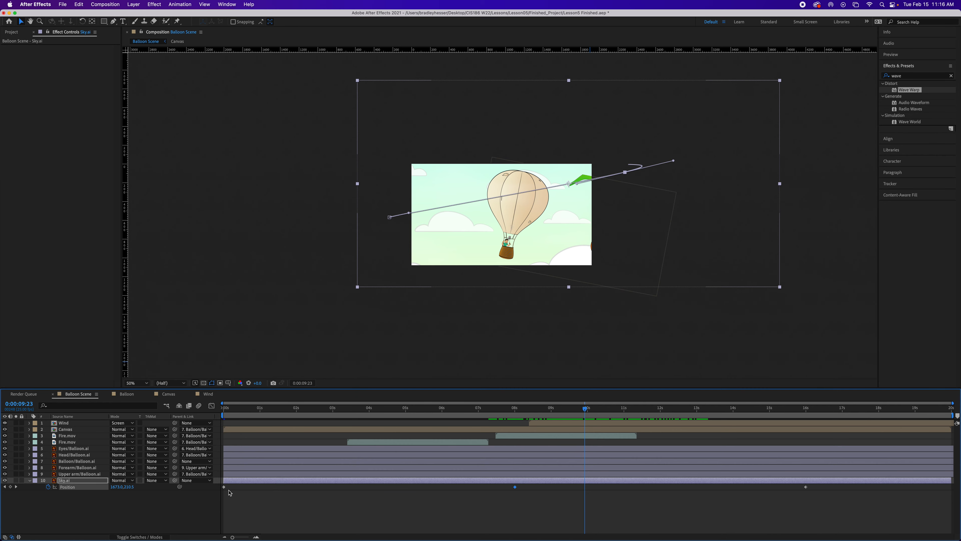
Apply Easy Ease Out to the first Sky.ai Position keyframe at 0:00:00:00
mouse_move(225, 488)
right_click(225, 488)
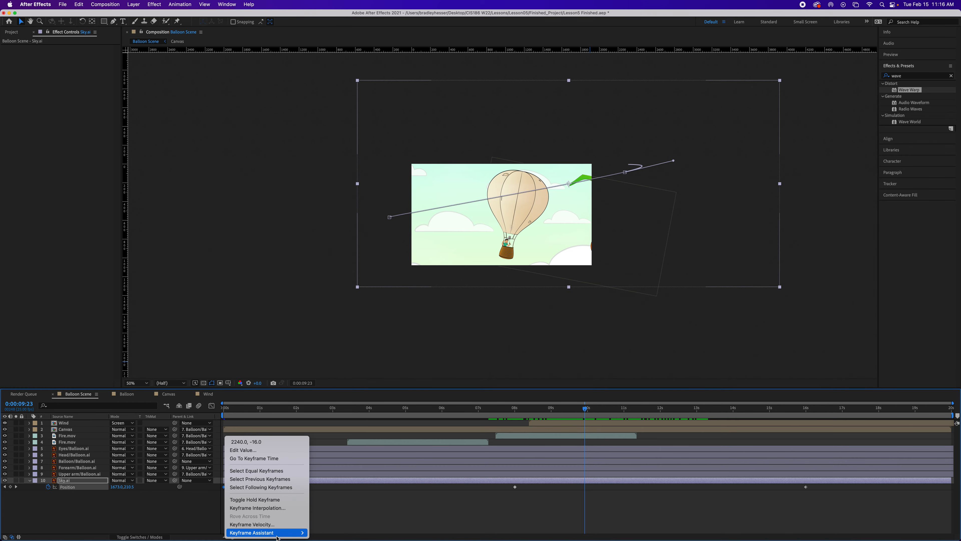
mouse_move(265, 532)
click(348, 503)
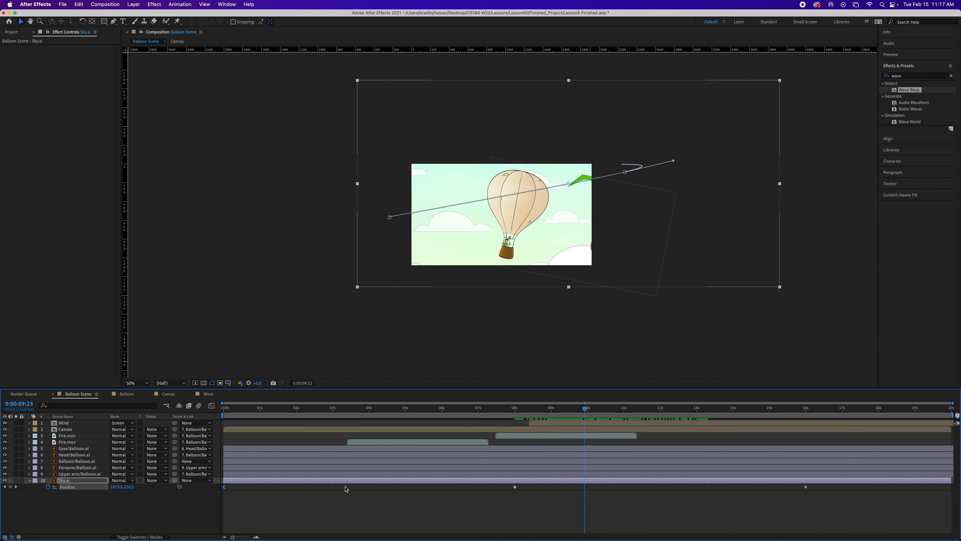
Apply Easy Ease to the Sky.ai Position keyframe at 0:00:08:00 and Easy Ease In to the one at 0:00:16:00
right_click(515, 487)
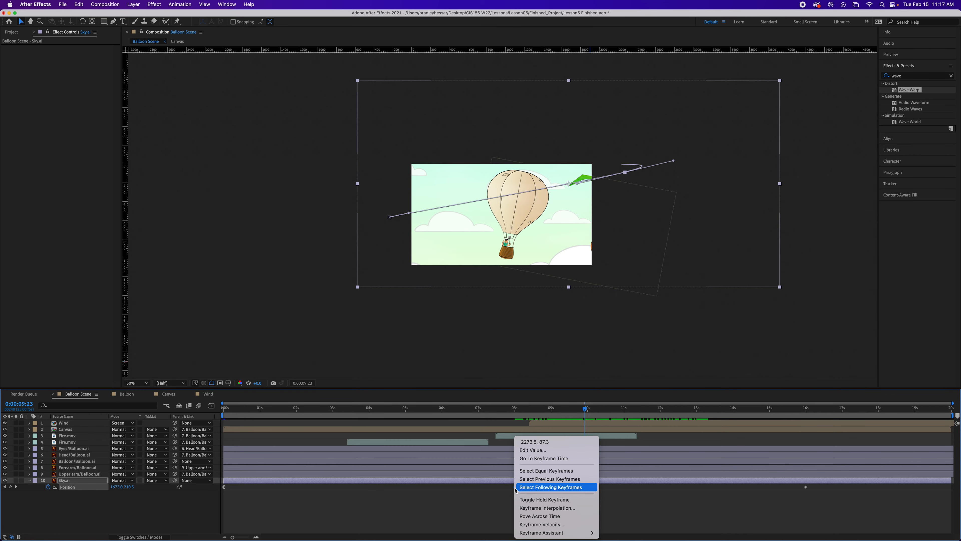
mouse_move(568, 533)
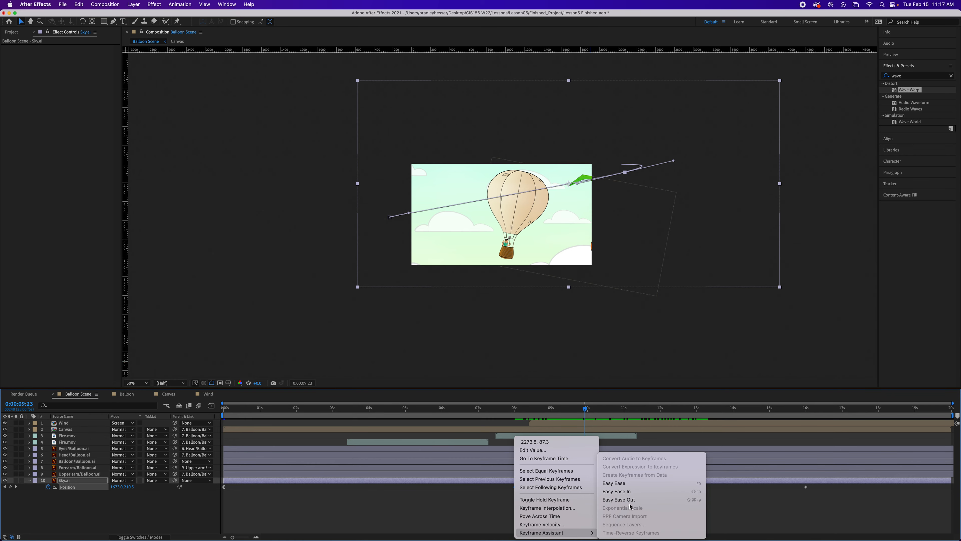
click(628, 483)
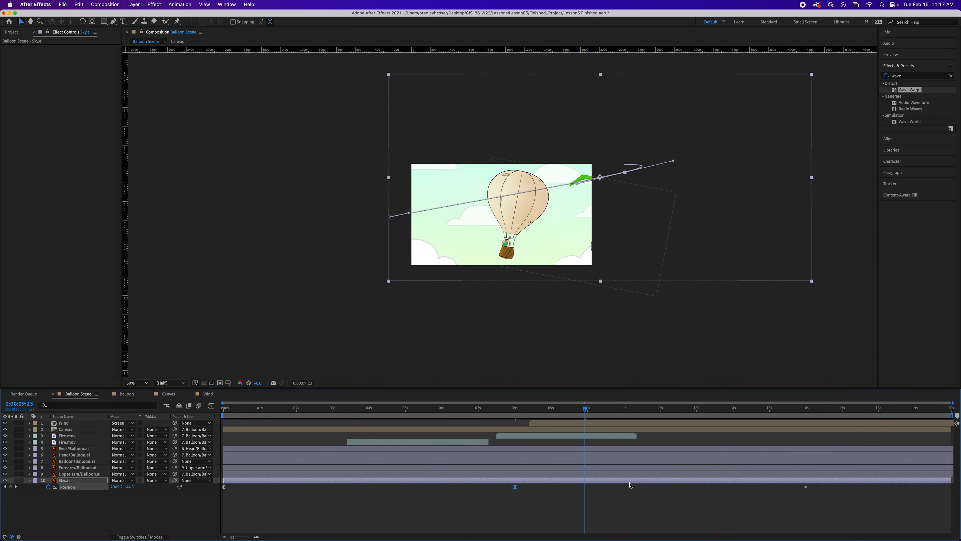
right_click(806, 488)
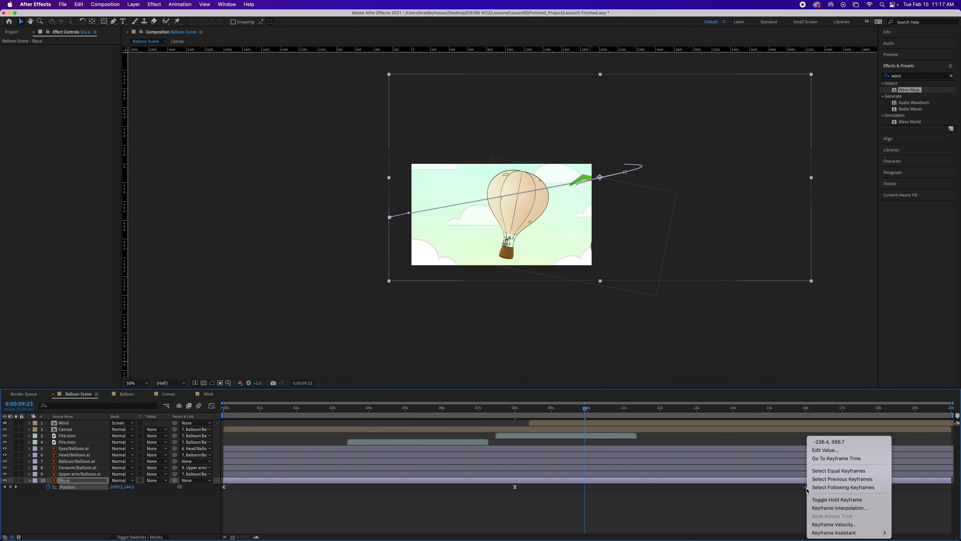
mouse_move(850, 533)
click(739, 492)
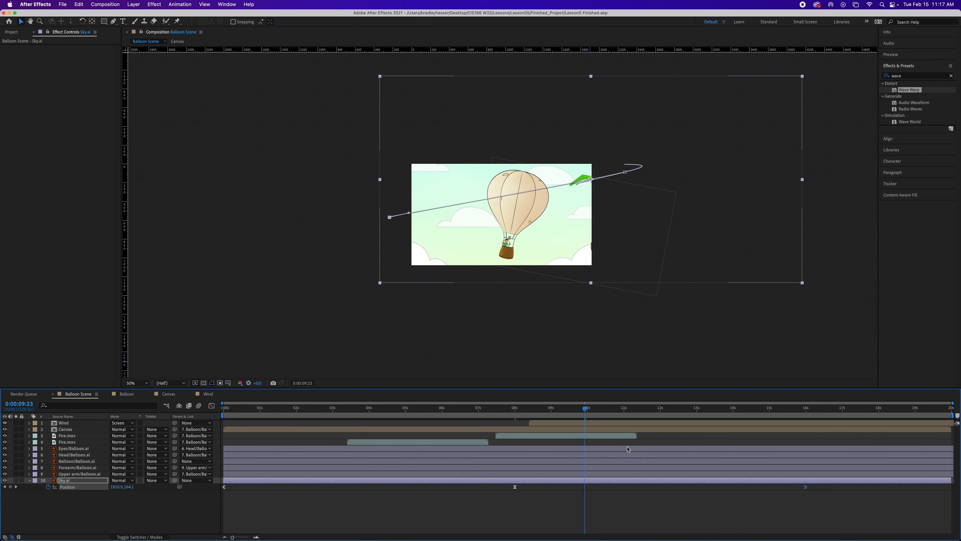
Fit the Balloon Scene frame to the viewer and preview the eased sky animation from the beginning
key(Home)
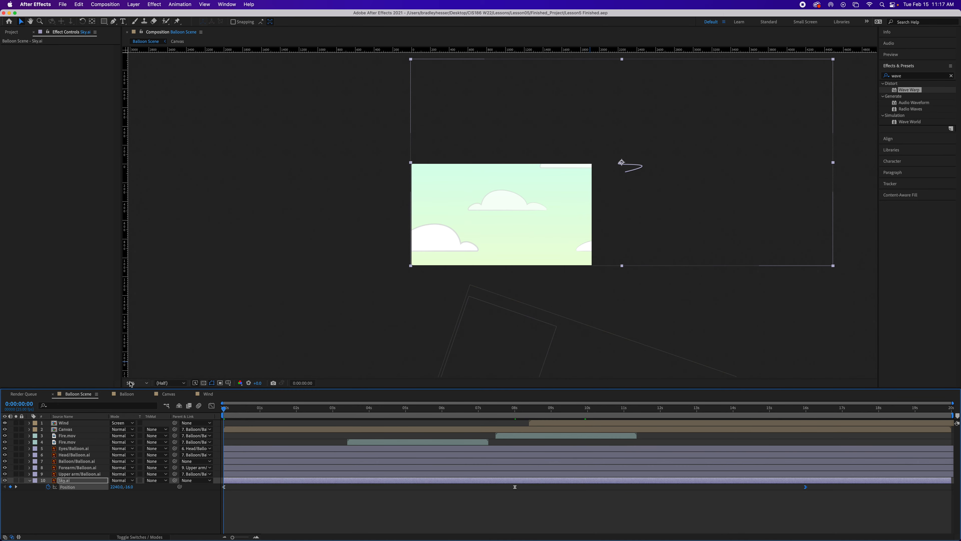
click(130, 383)
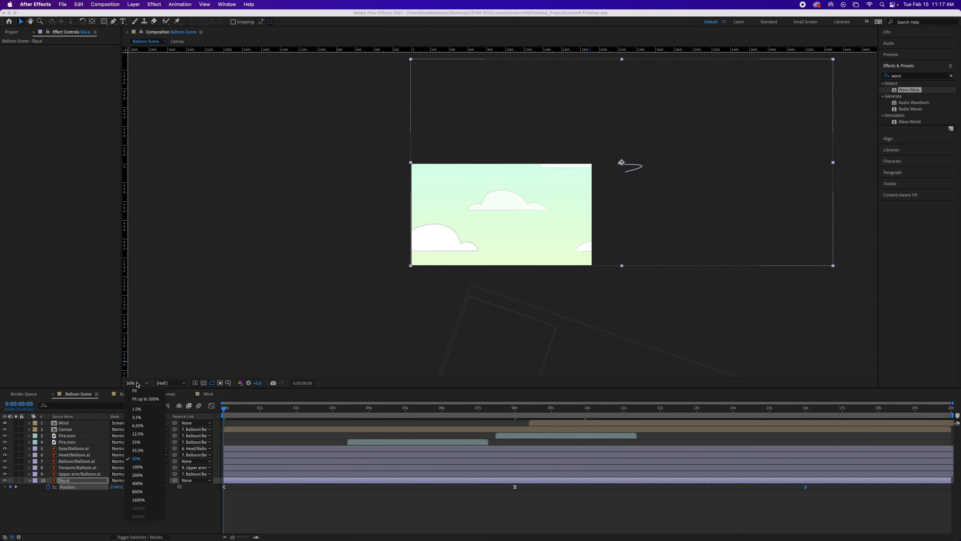
click(143, 393)
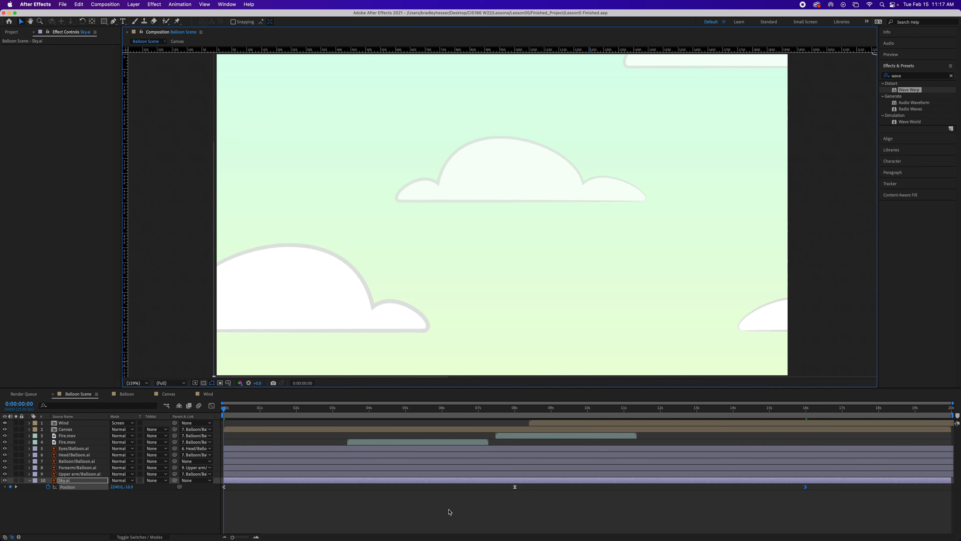
key(space)
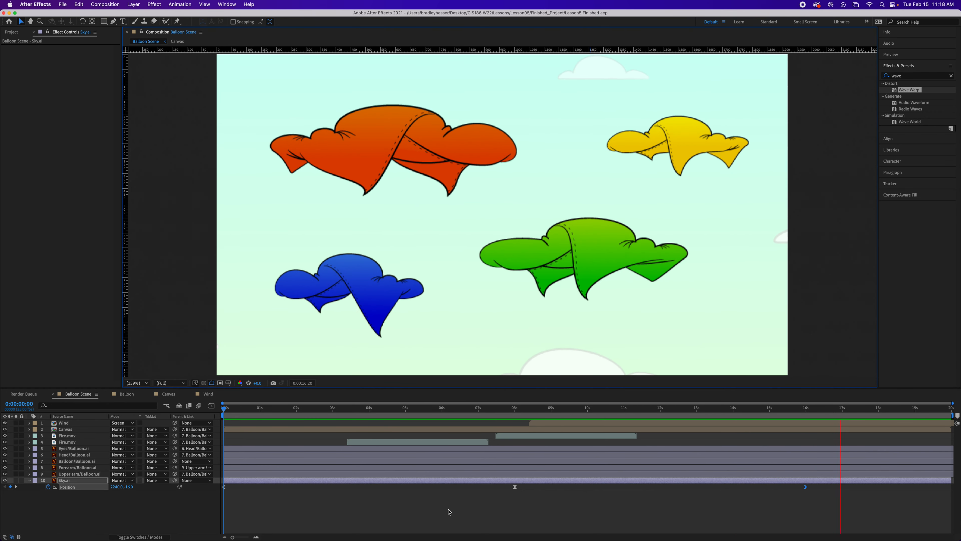
key(space)
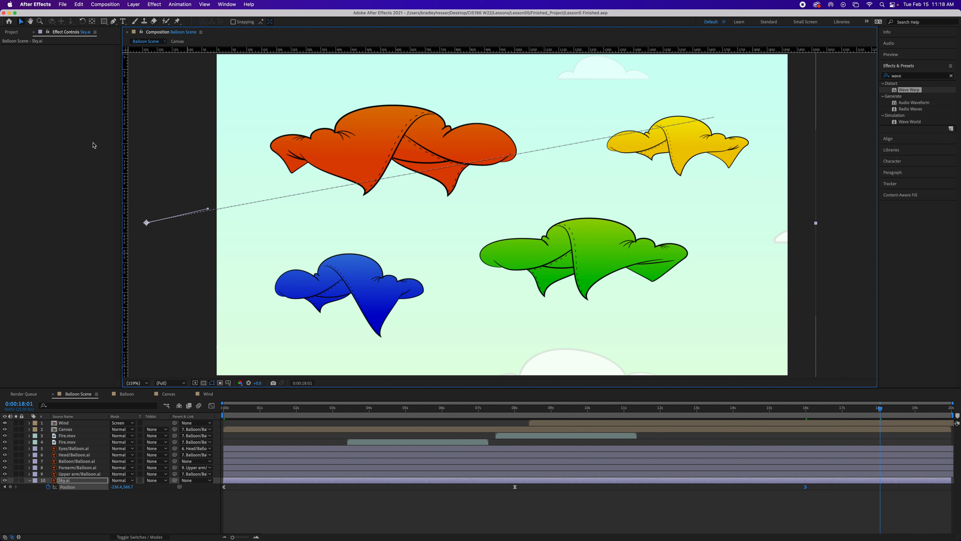
Import Soundtrack.wav from the Assets folder as footage
click(11, 32)
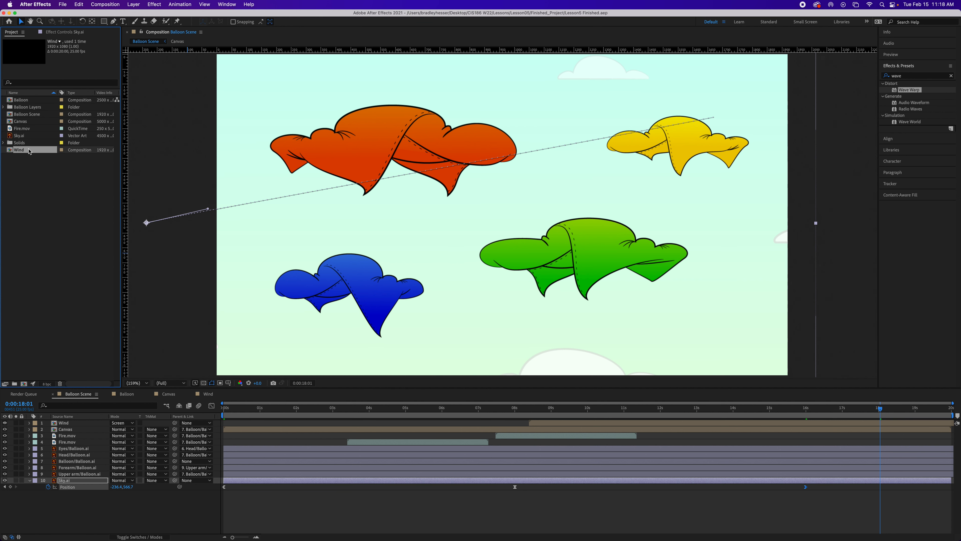
double_click(41, 195)
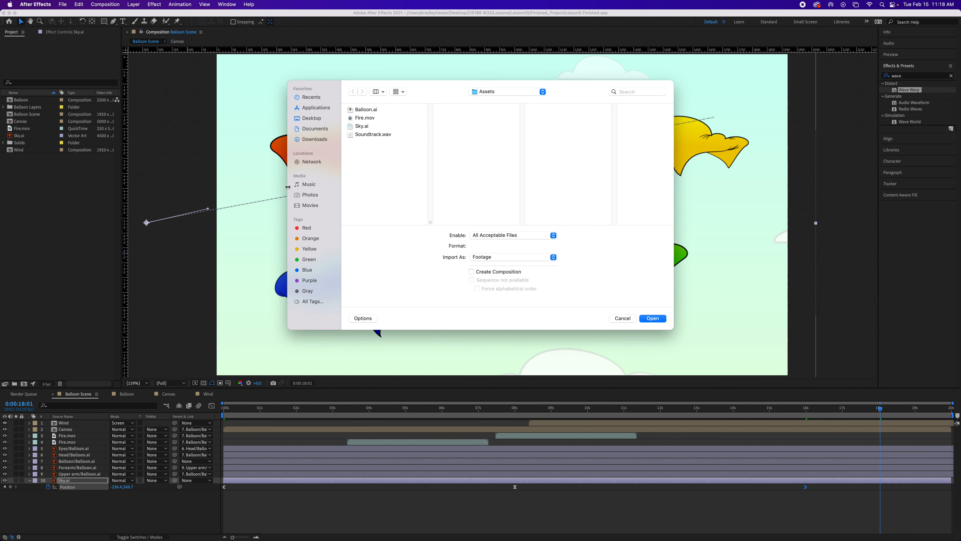
click(371, 135)
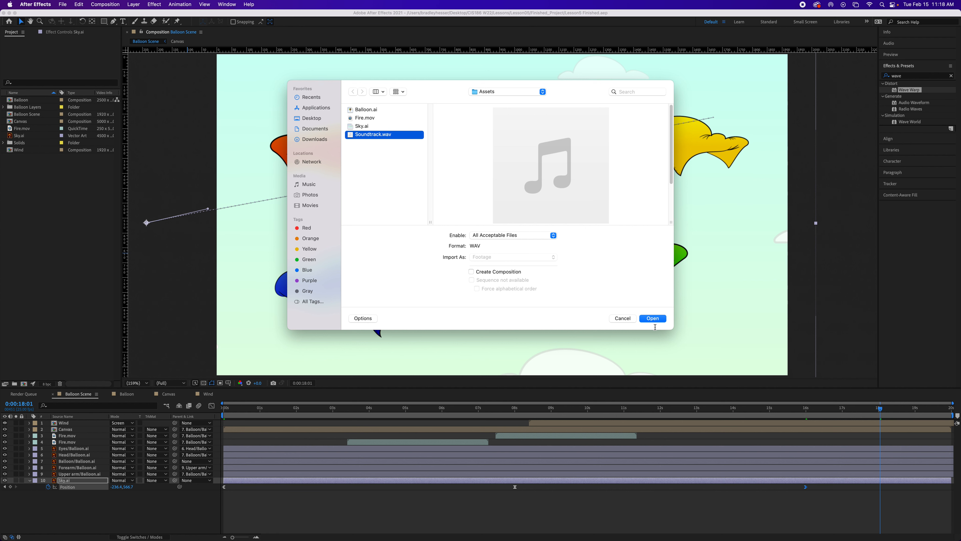
click(653, 318)
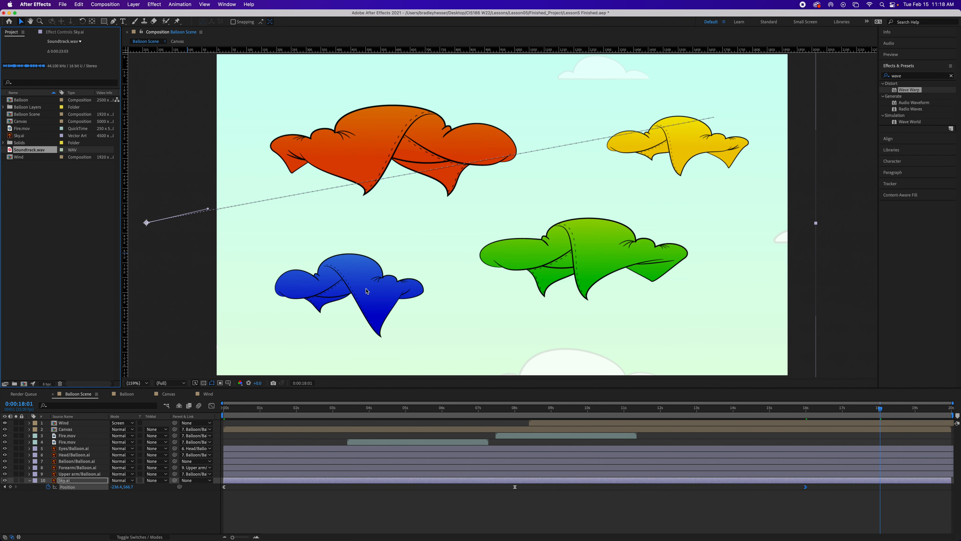
Add Soundtrack.wav to the Balloon Scene as the lowest layer, below Sky.ai, and collapse the Sky.ai Position property
drag(20, 151, 32, 489)
click(63, 481)
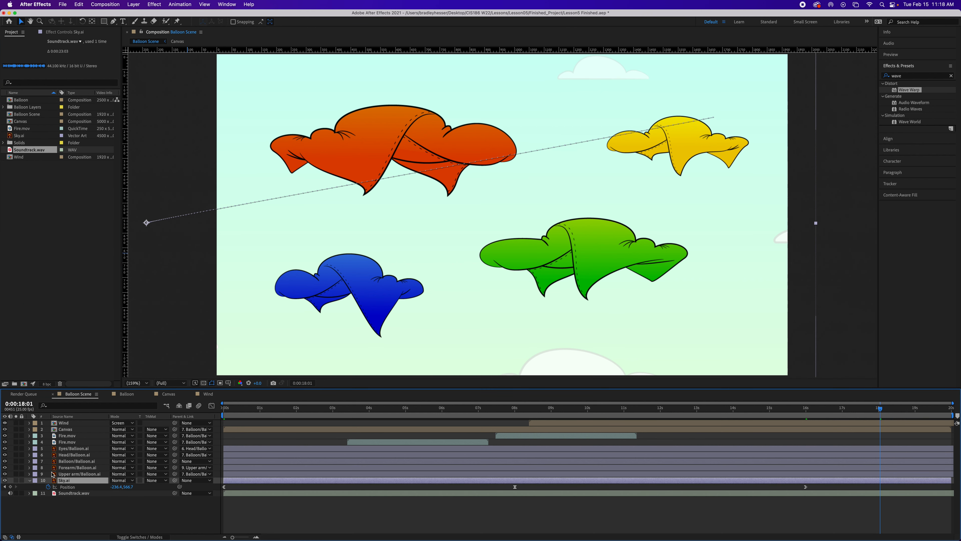
key(p)
click(69, 507)
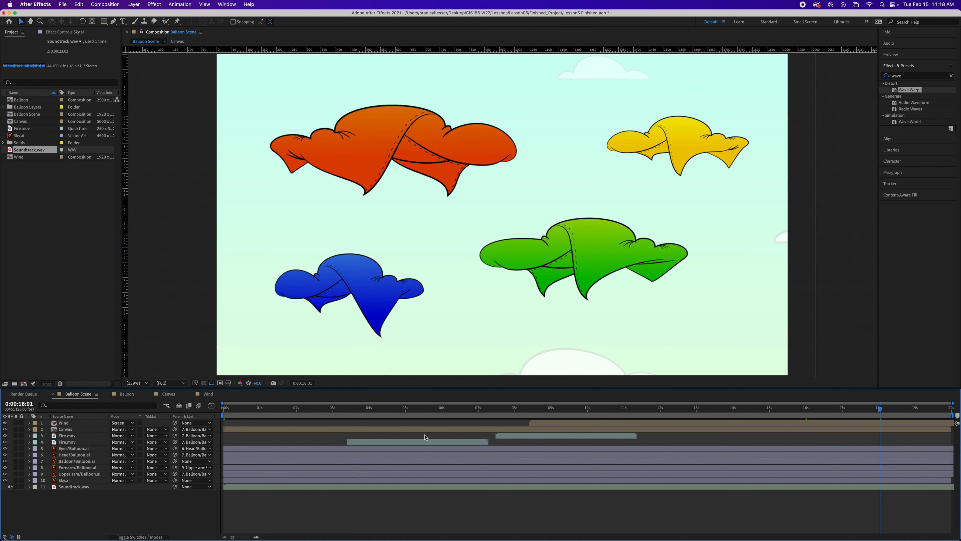
Preview the Balloon Scene with its soundtrack from the beginning
drag(882, 411, 880, 410)
key(Home)
key(space)
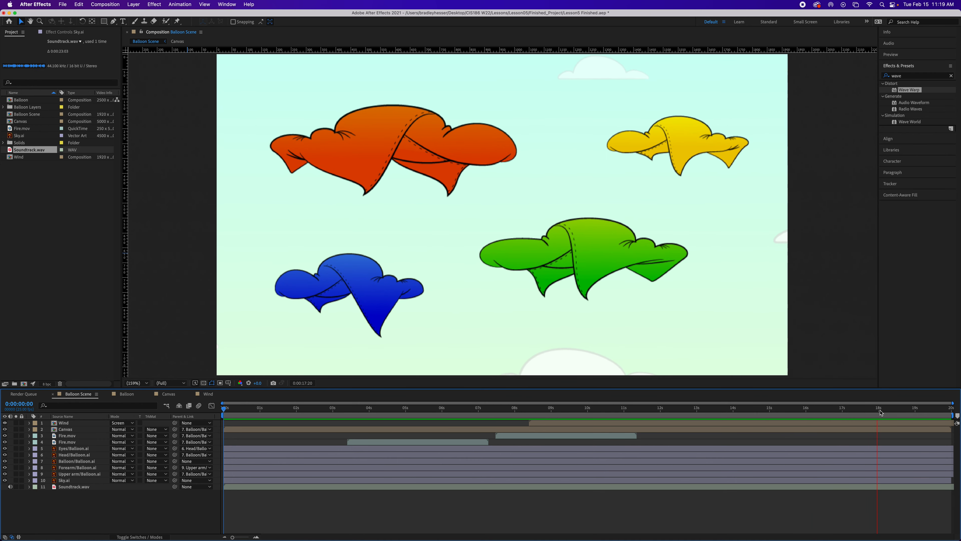
key(space)
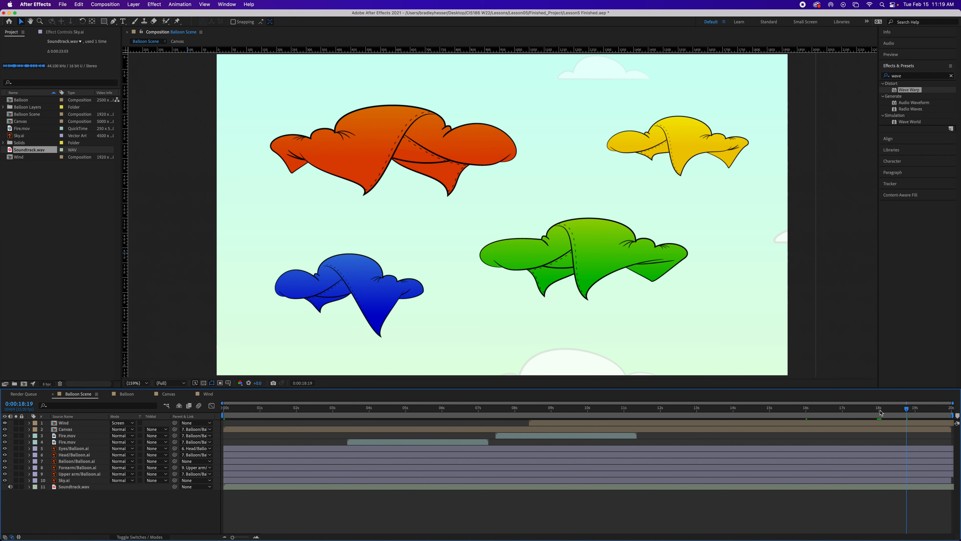
Trim the Balloon Scene composition to a work area ending at 0:00:18:00
drag(905, 409, 879, 410)
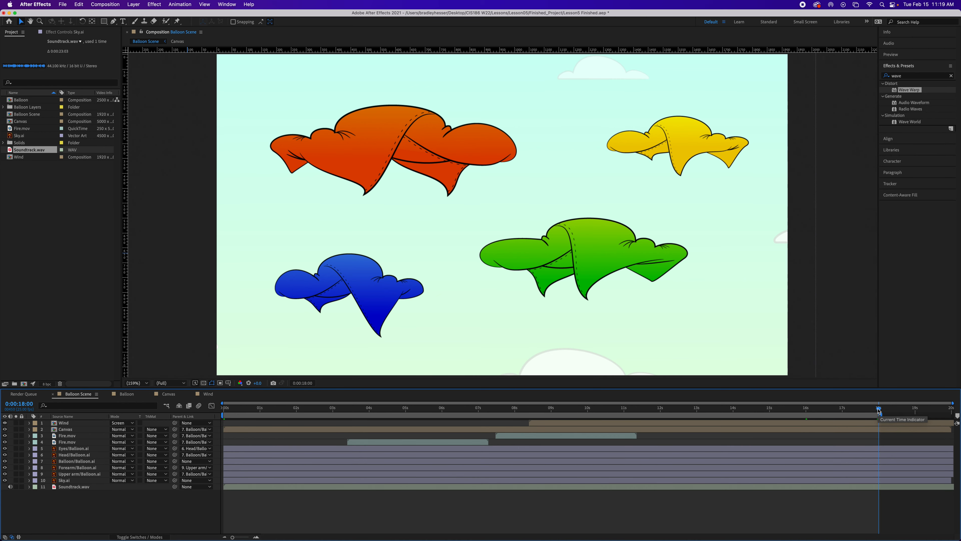
key(space)
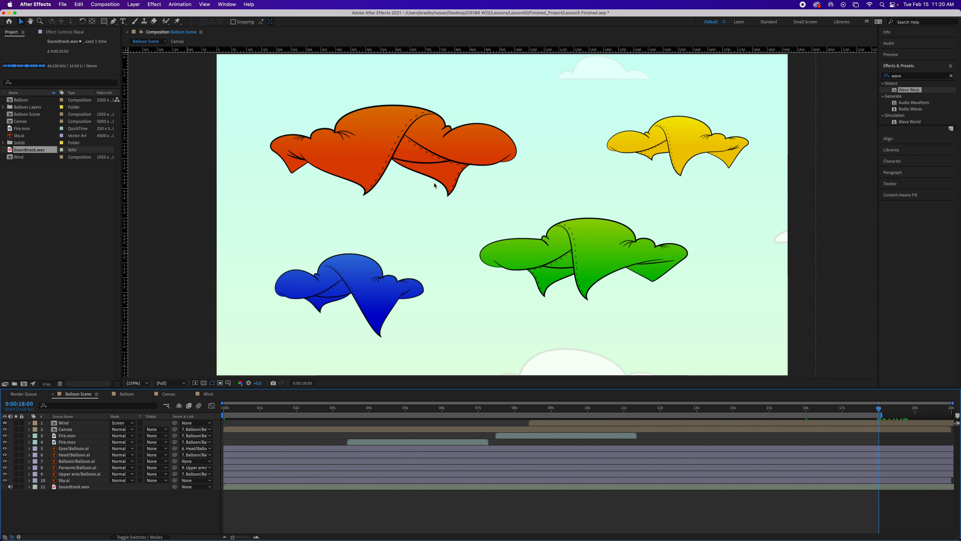
click(109, 5)
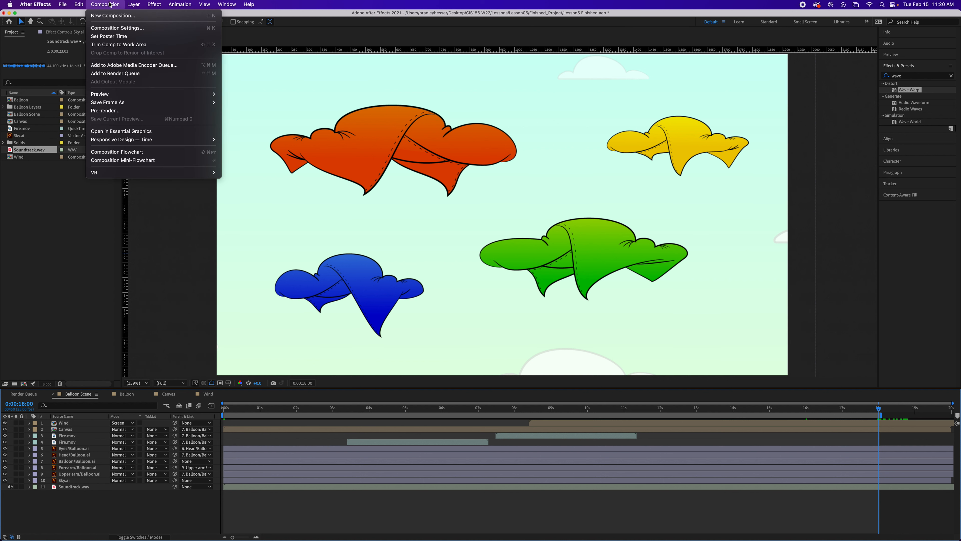
click(118, 44)
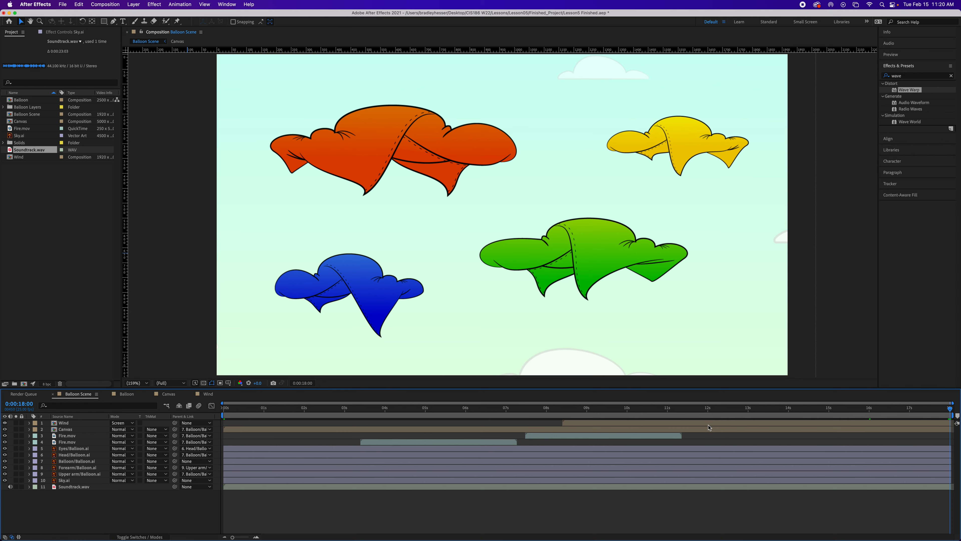
Create an Audio Levels keyframe of 0 dB on the Soundtrack.wav layer at 0:00:16:00
drag(950, 409, 870, 414)
click(30, 487)
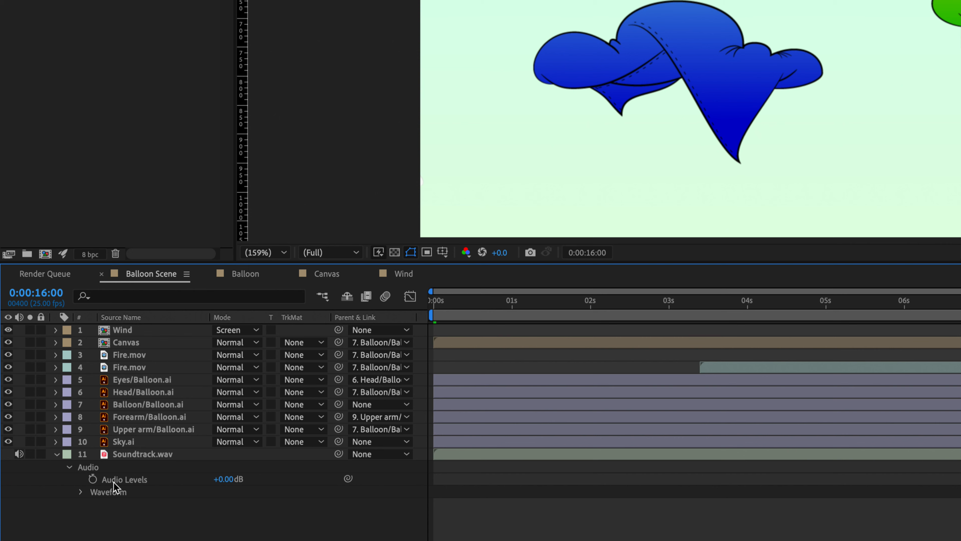
click(93, 479)
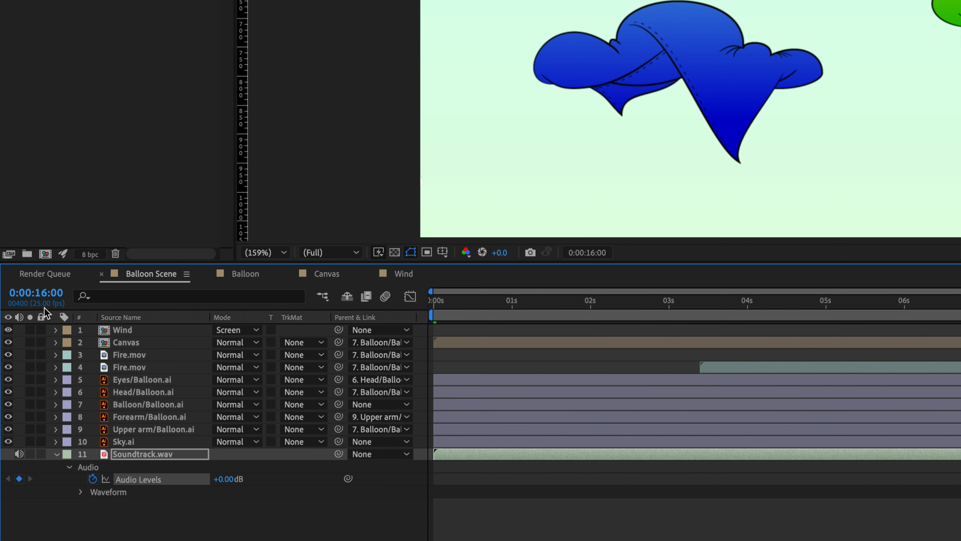
At 0:00:18:00, set the Soundtrack.wav Audio Levels to -40 dB to fade out the music
click(37, 293)
text(18:00)
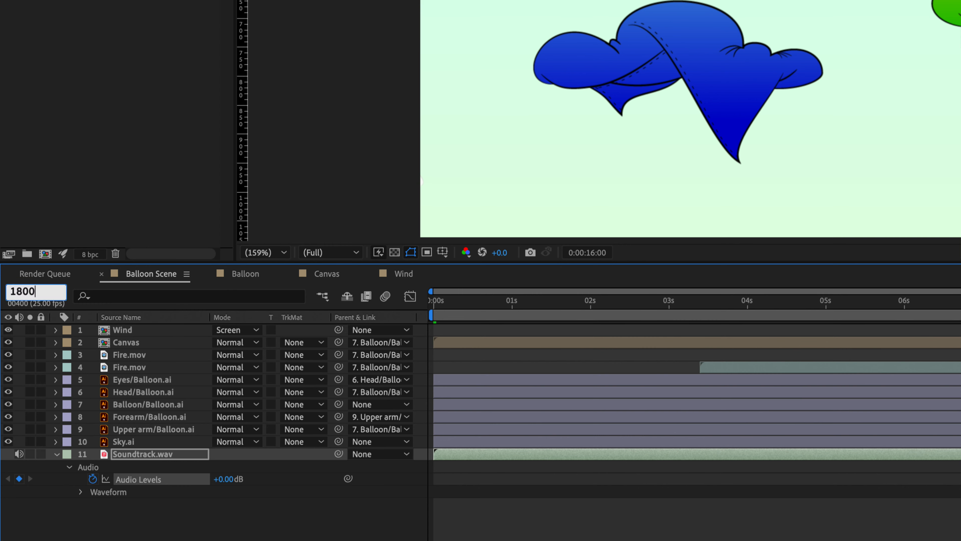
key(Return)
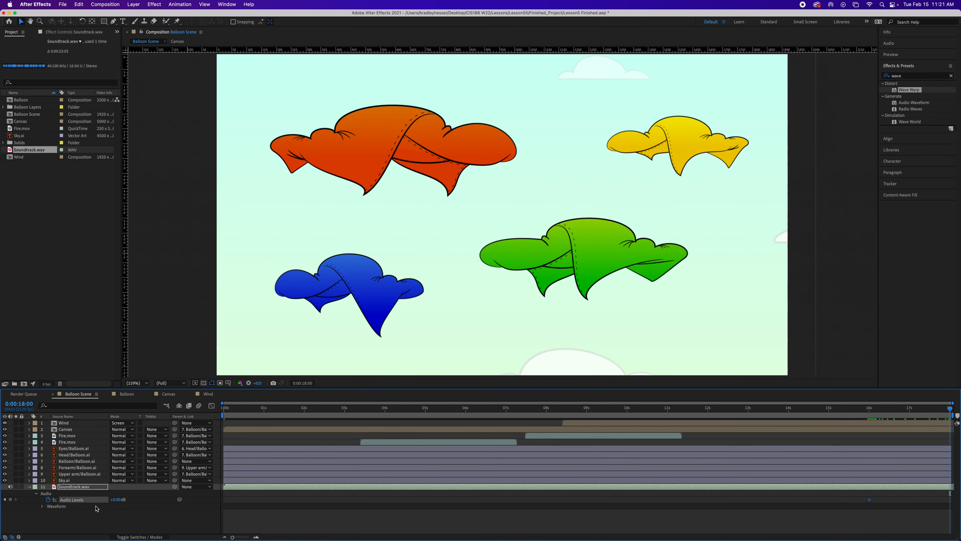
click(115, 500)
text(-40)
key(Return)
Preview the scene from about 0:00:13:02 to check the soundtrack's fade-out
drag(948, 410, 760, 421)
key(space)
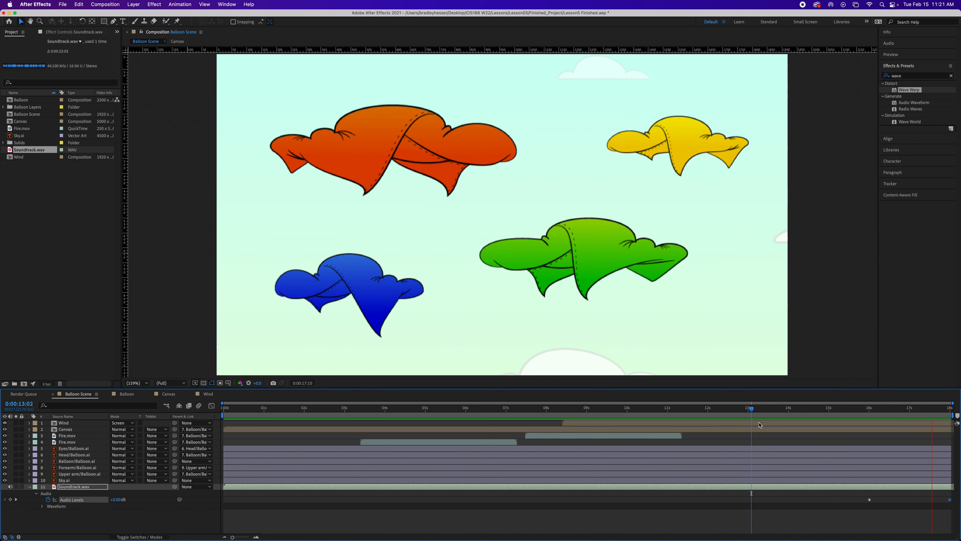
key(space)
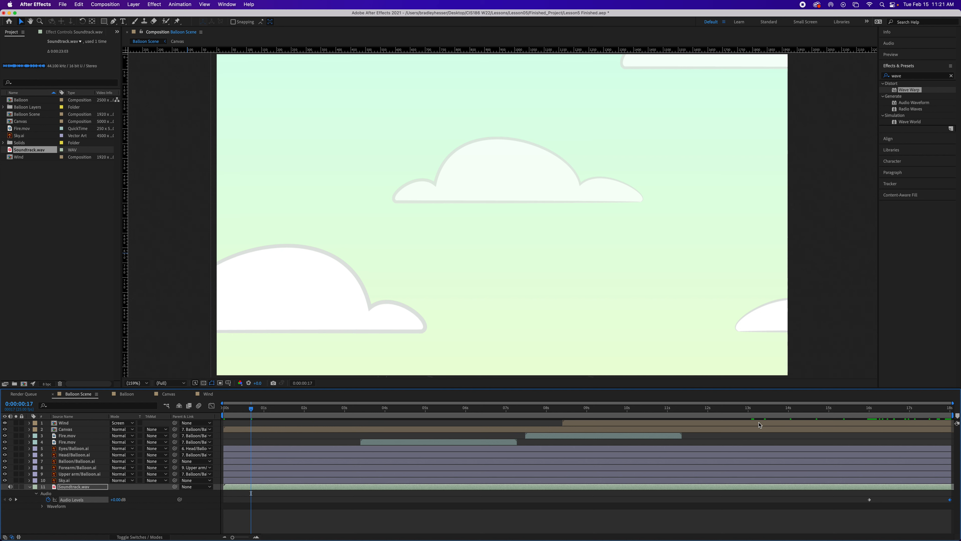
Save the project, collapse the Soundtrack.wav properties, and return to the start of the Balloon Scene
key(super+s)
click(72, 487)
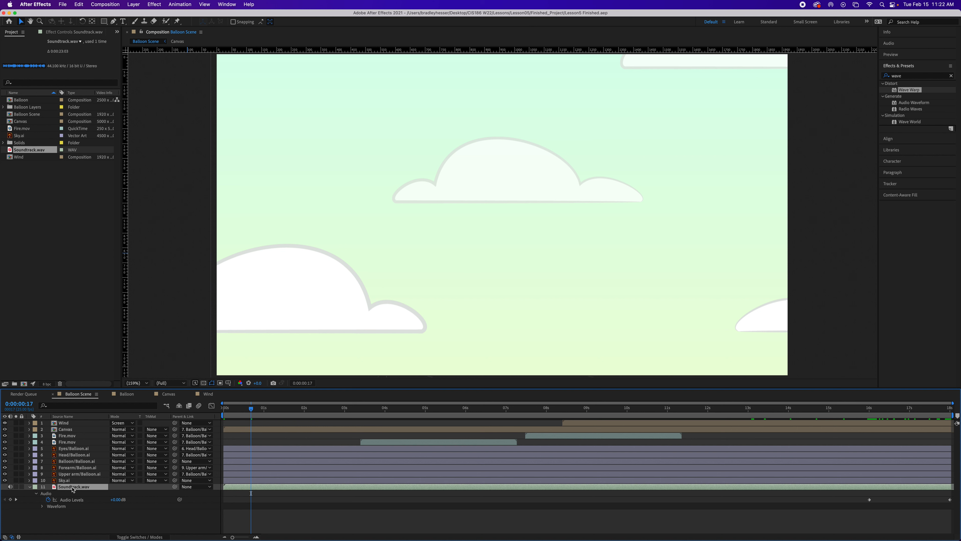
key(l)
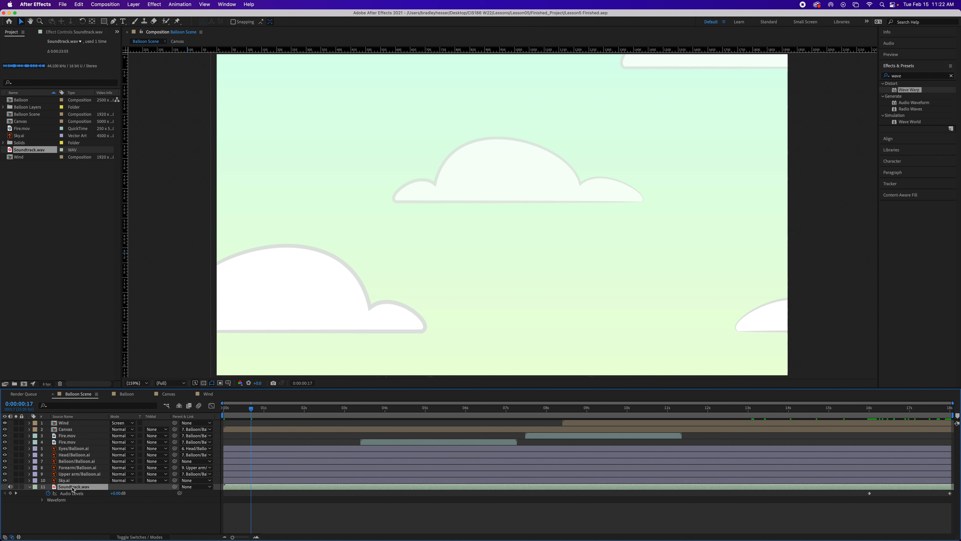
key(l)
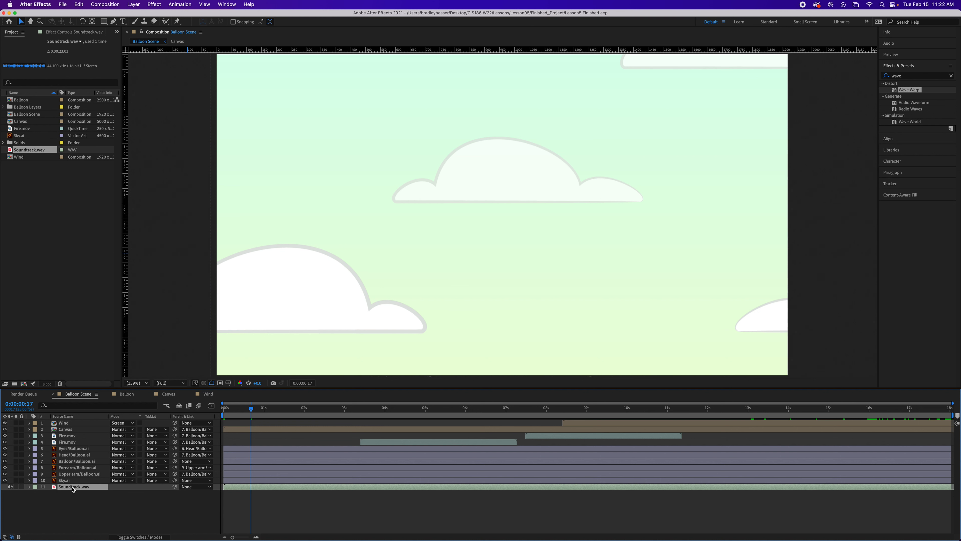
click(95, 509)
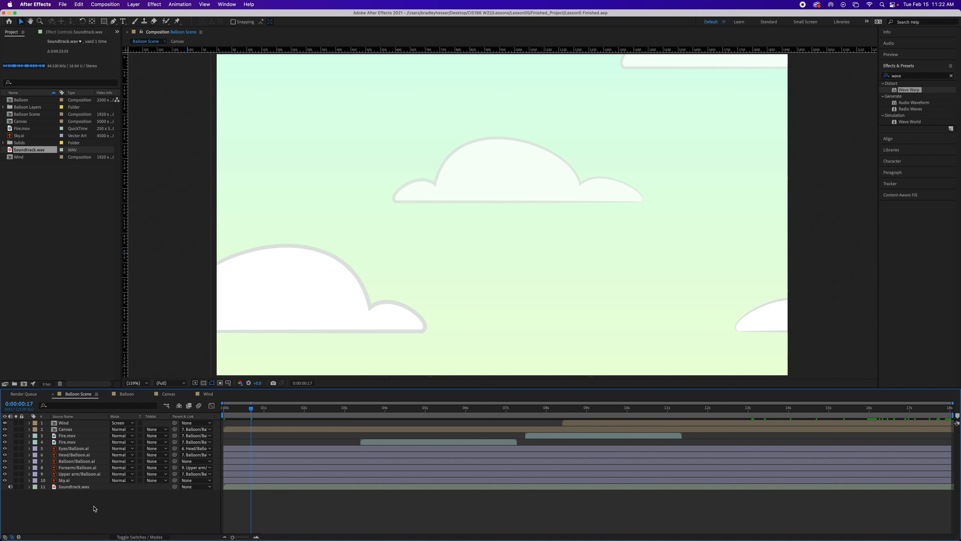
key(Home)
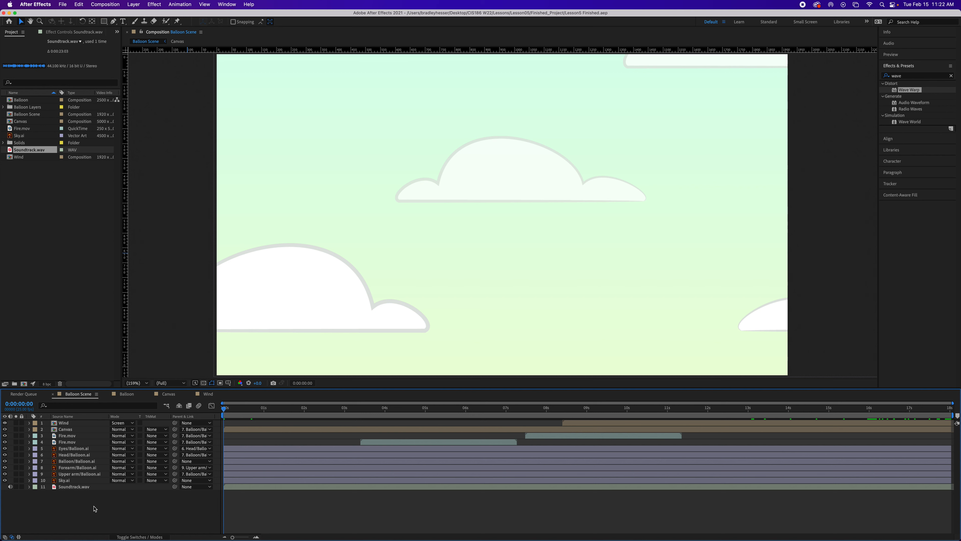